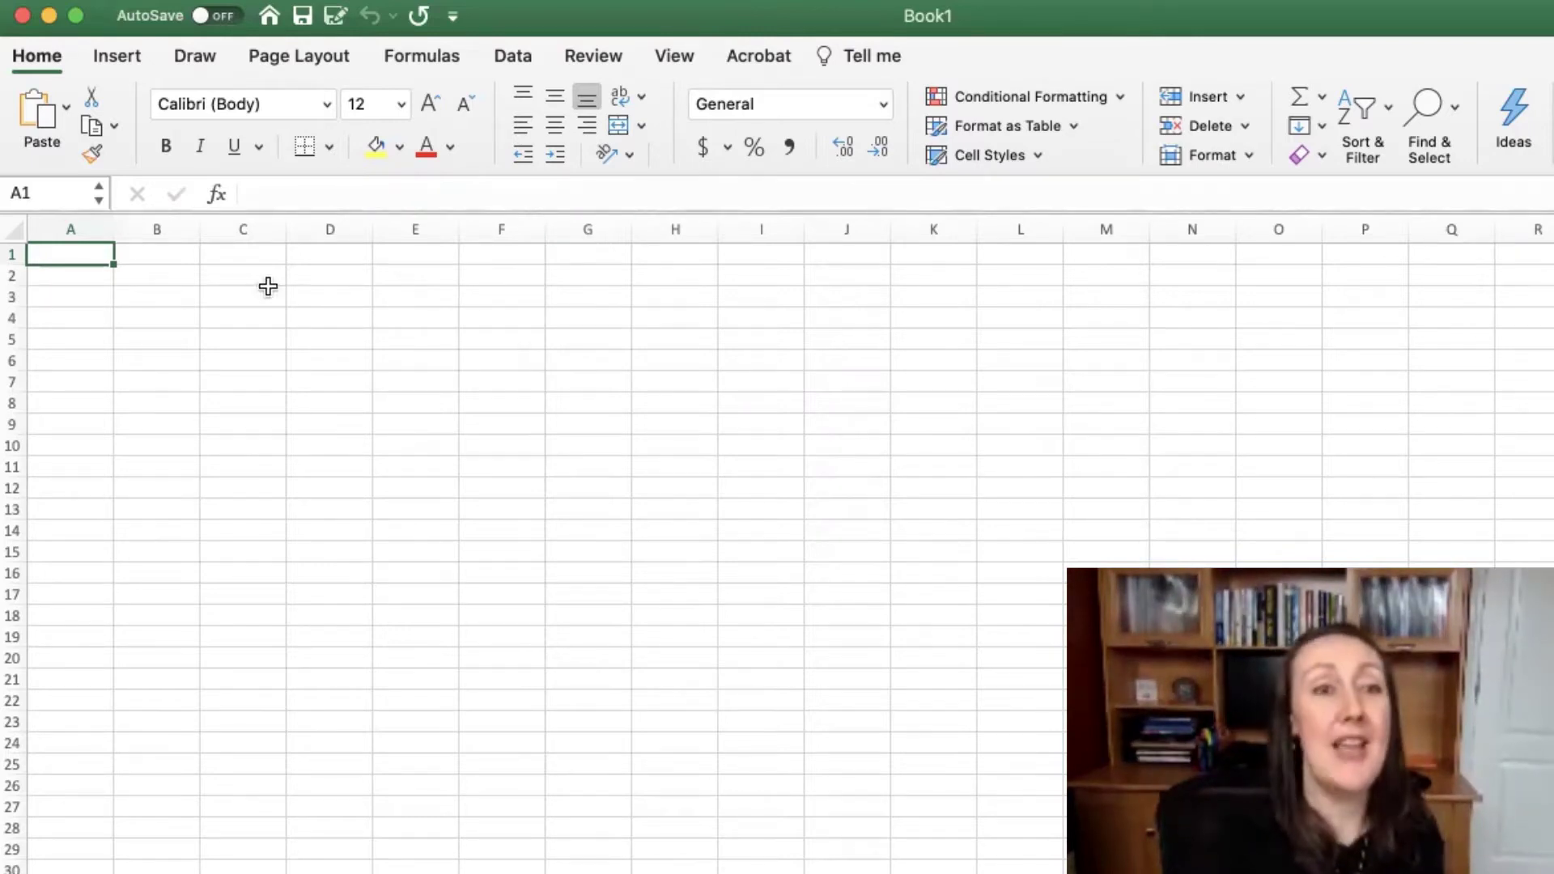
- Widen column A to a width of 25.33 so long habit names fit
{"action": "left_click", "coordinate": [80, 280]}
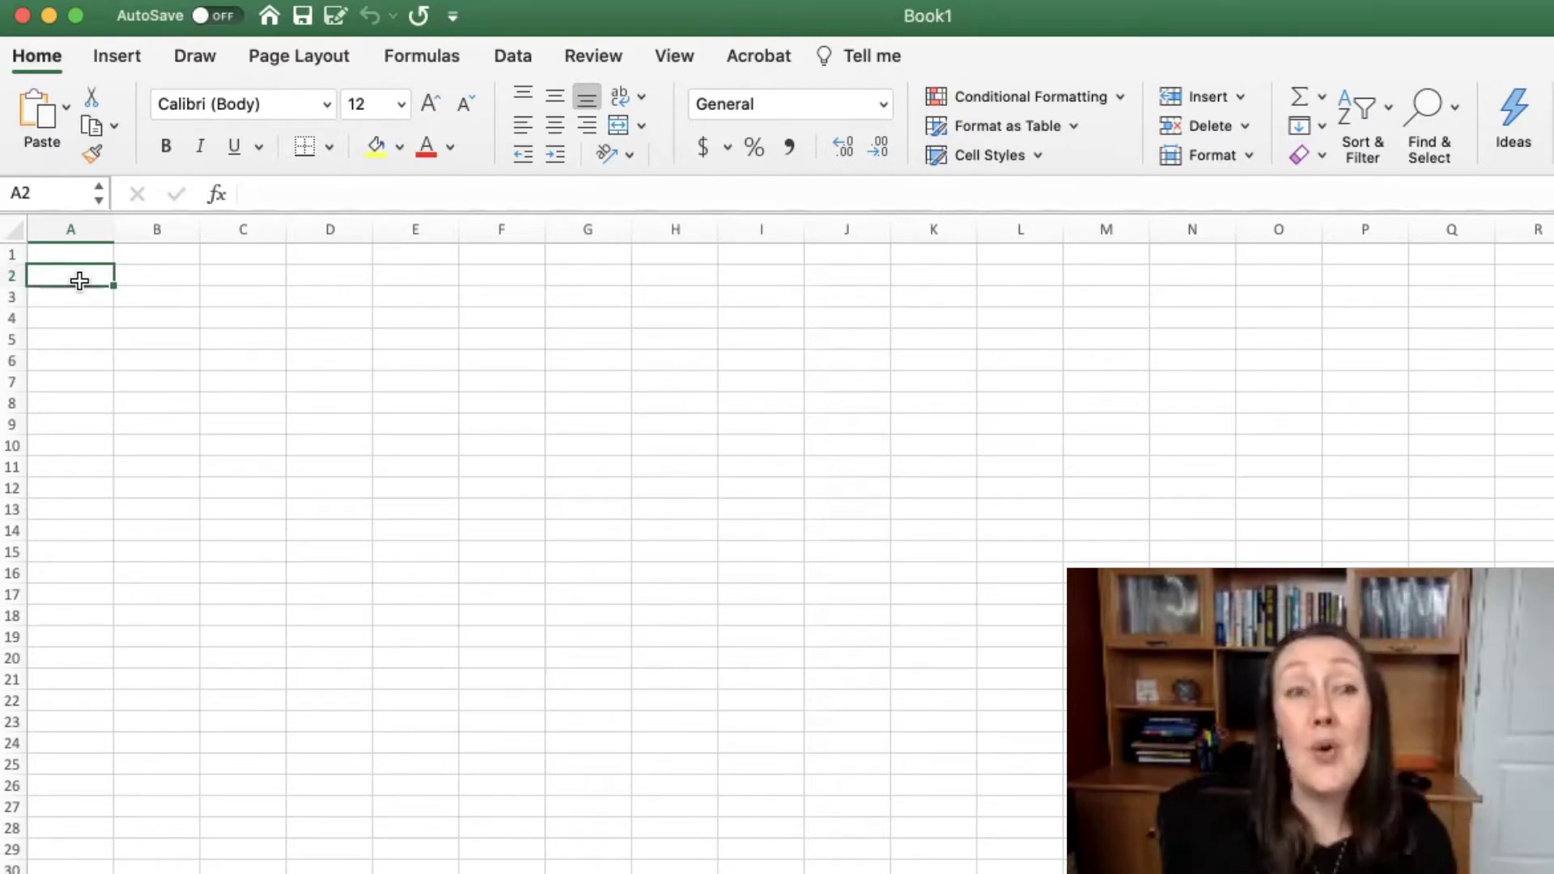
{"action": "left_click_drag", "start_coordinate": [114, 229], "coordinate": [202, 235]}
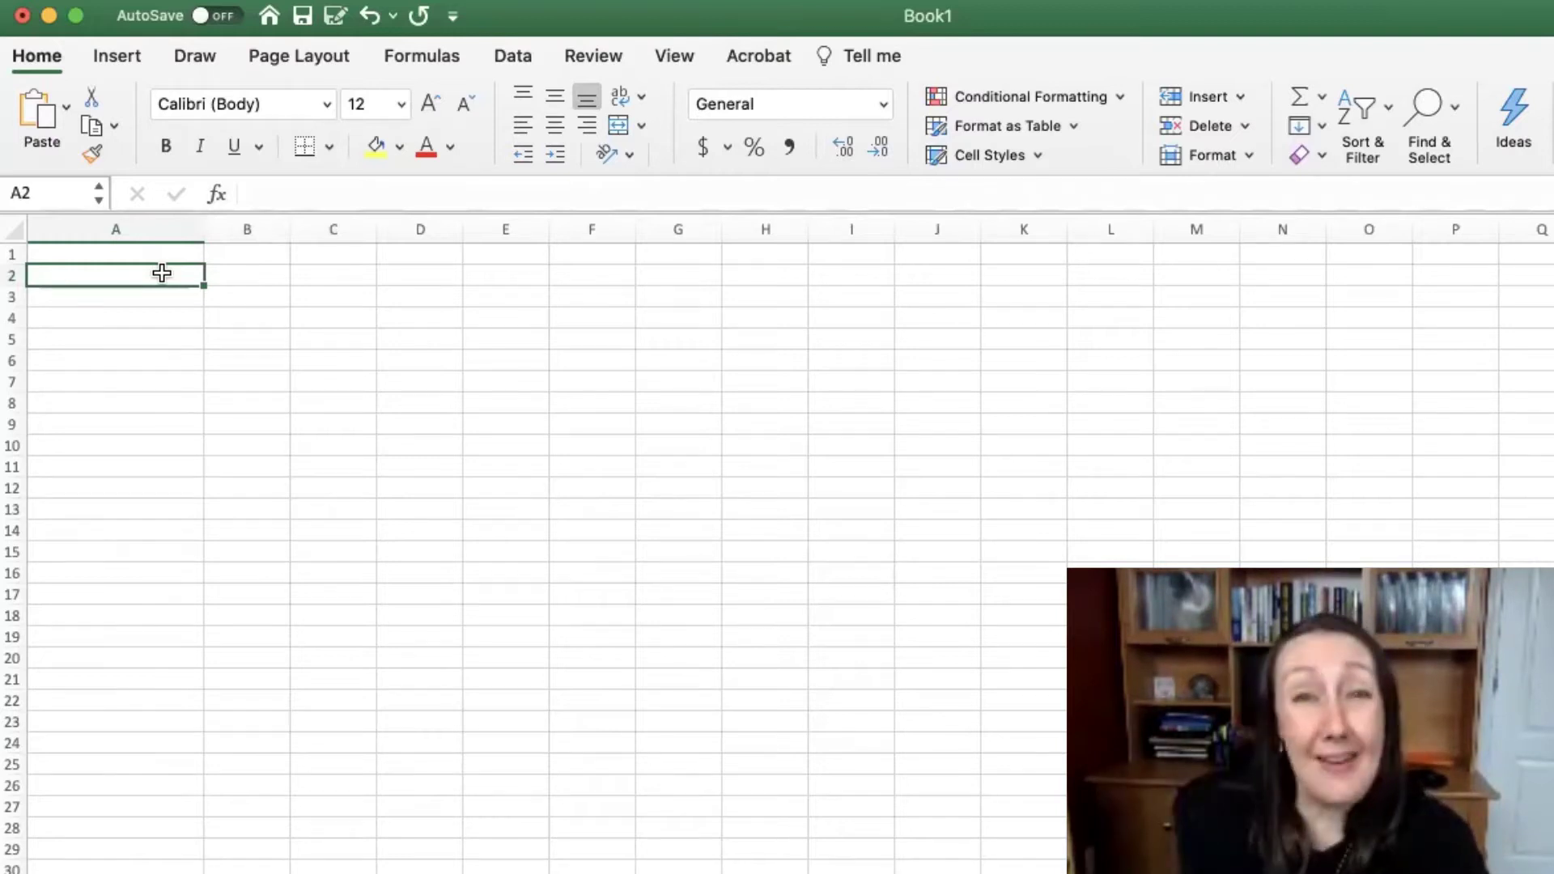
- Enter Health & Fitness, Personal Development, Relationship and Business in A2, A4, A6 and A8
{"action": "type", "text": "Hea"}
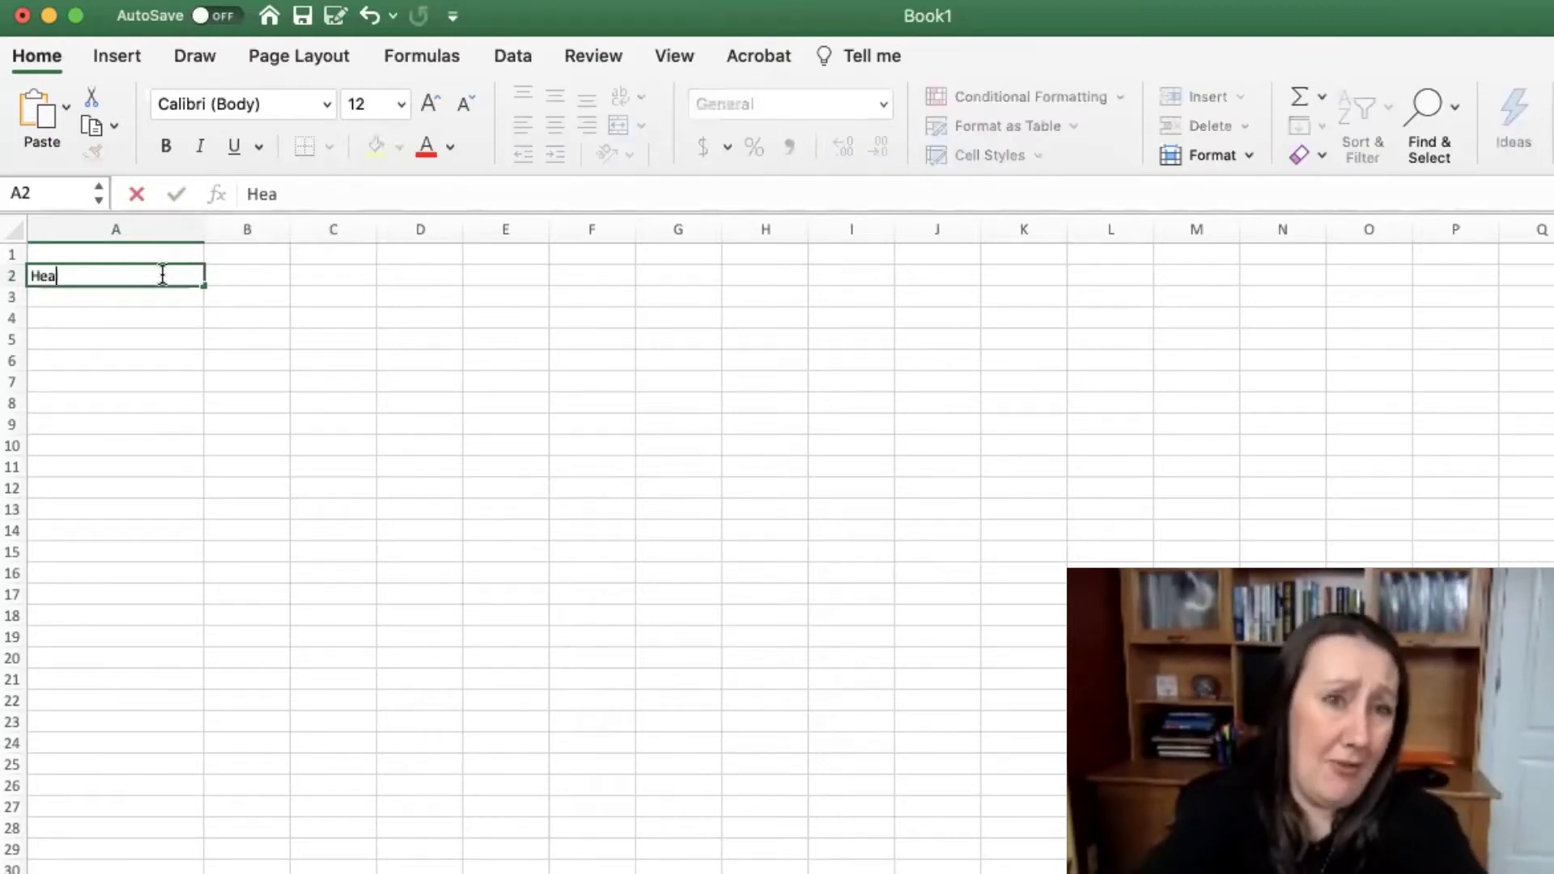
{"action": "type", "text": "lth & Fitness"}
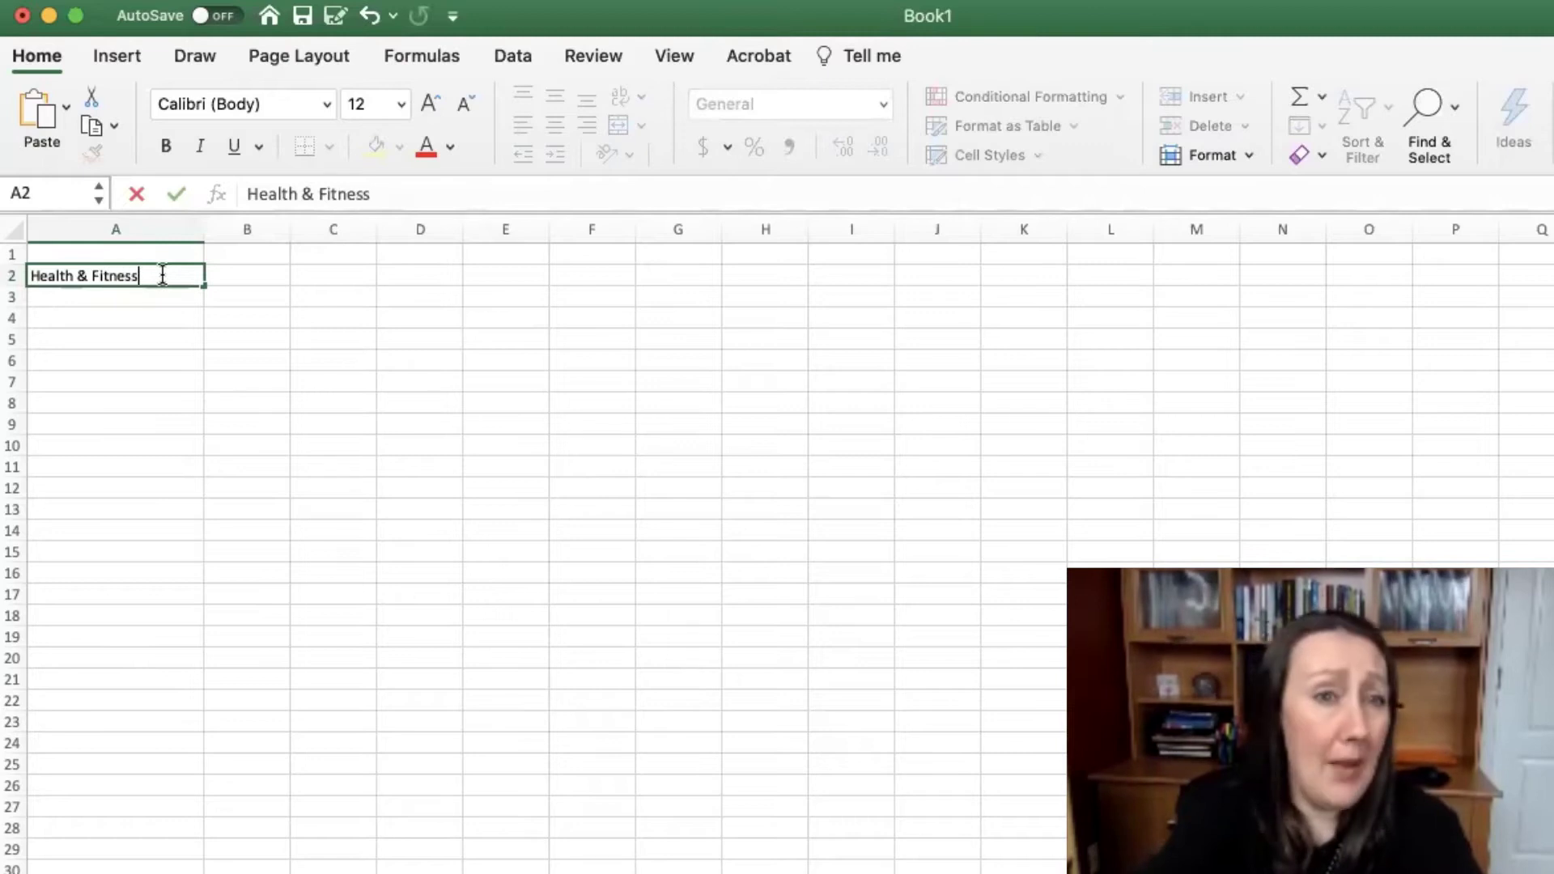
{"action": "key", "text": "Return"}
{"action": "key", "text": "Return"}
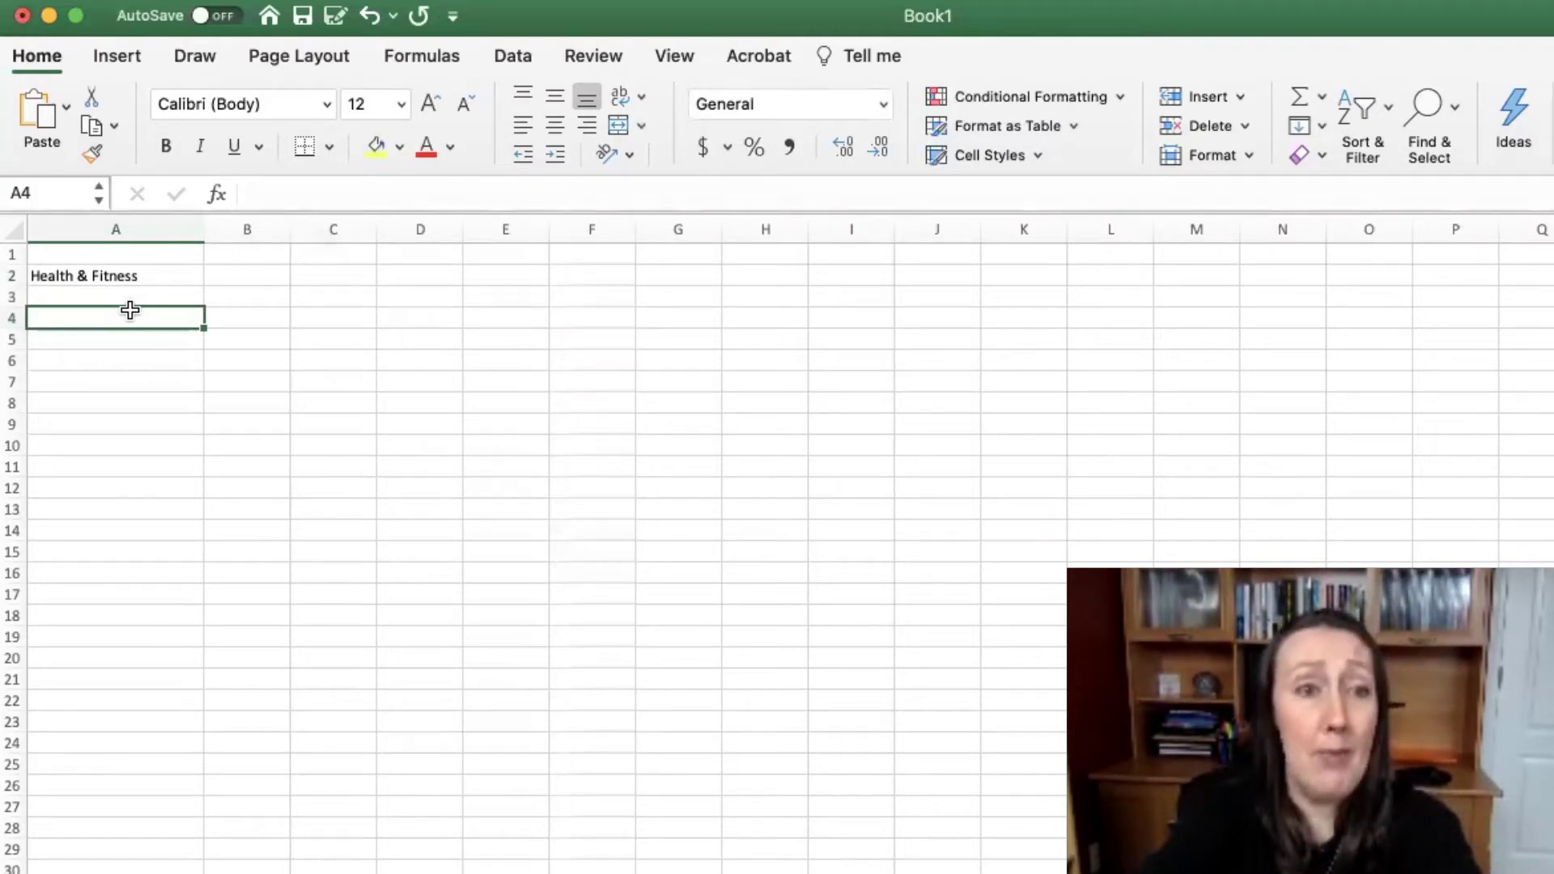
{"action": "type", "text": "Personal Develop"}
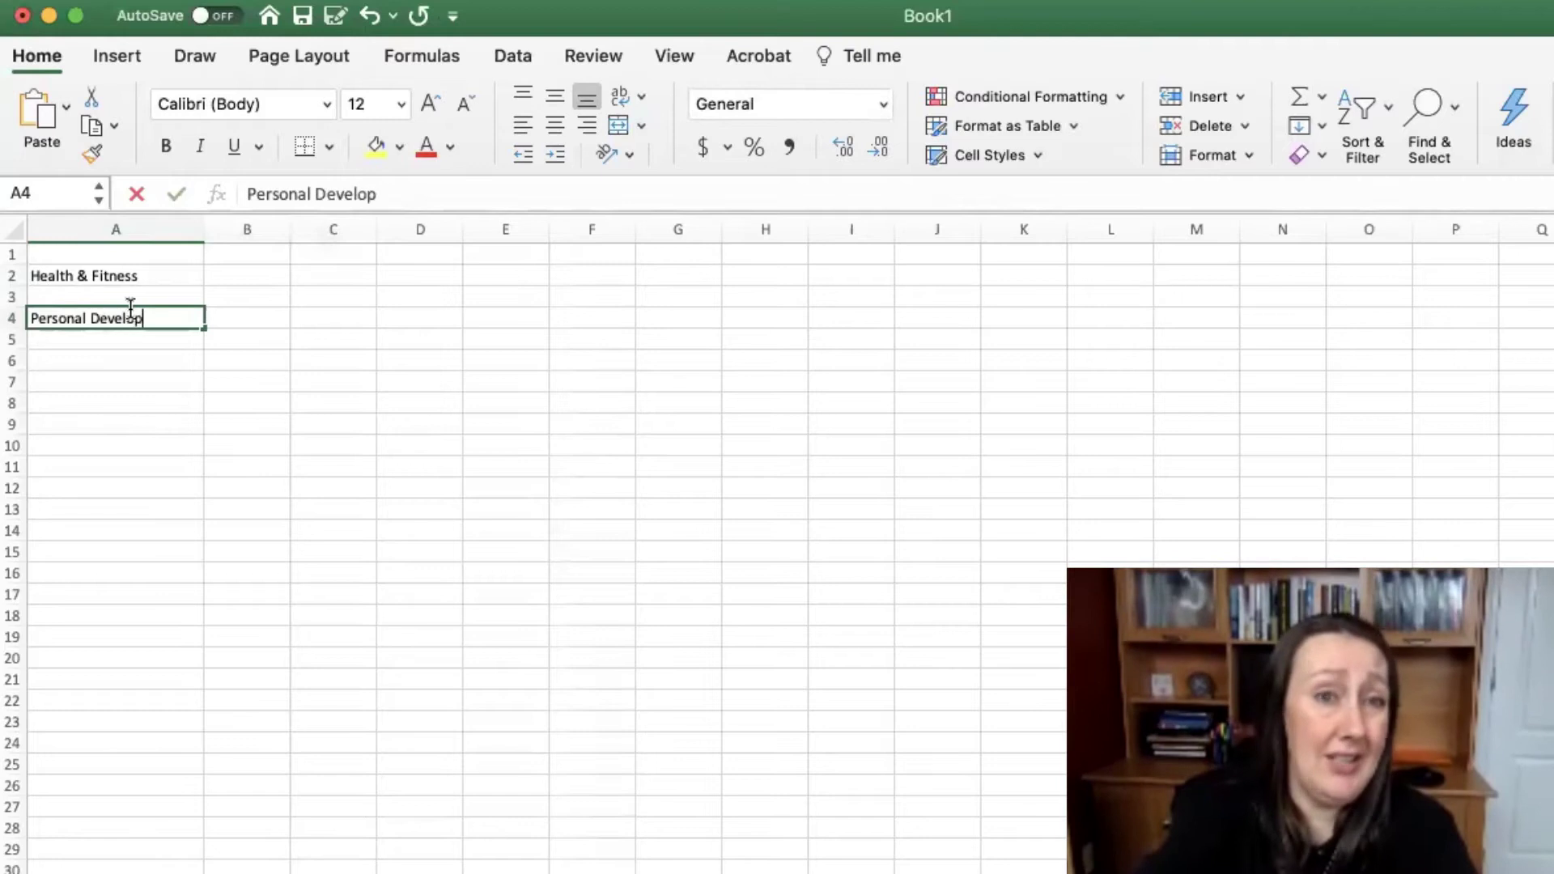
{"action": "type", "text": "ment"}
{"action": "key", "text": "Return"}
{"action": "key", "text": "Return"}
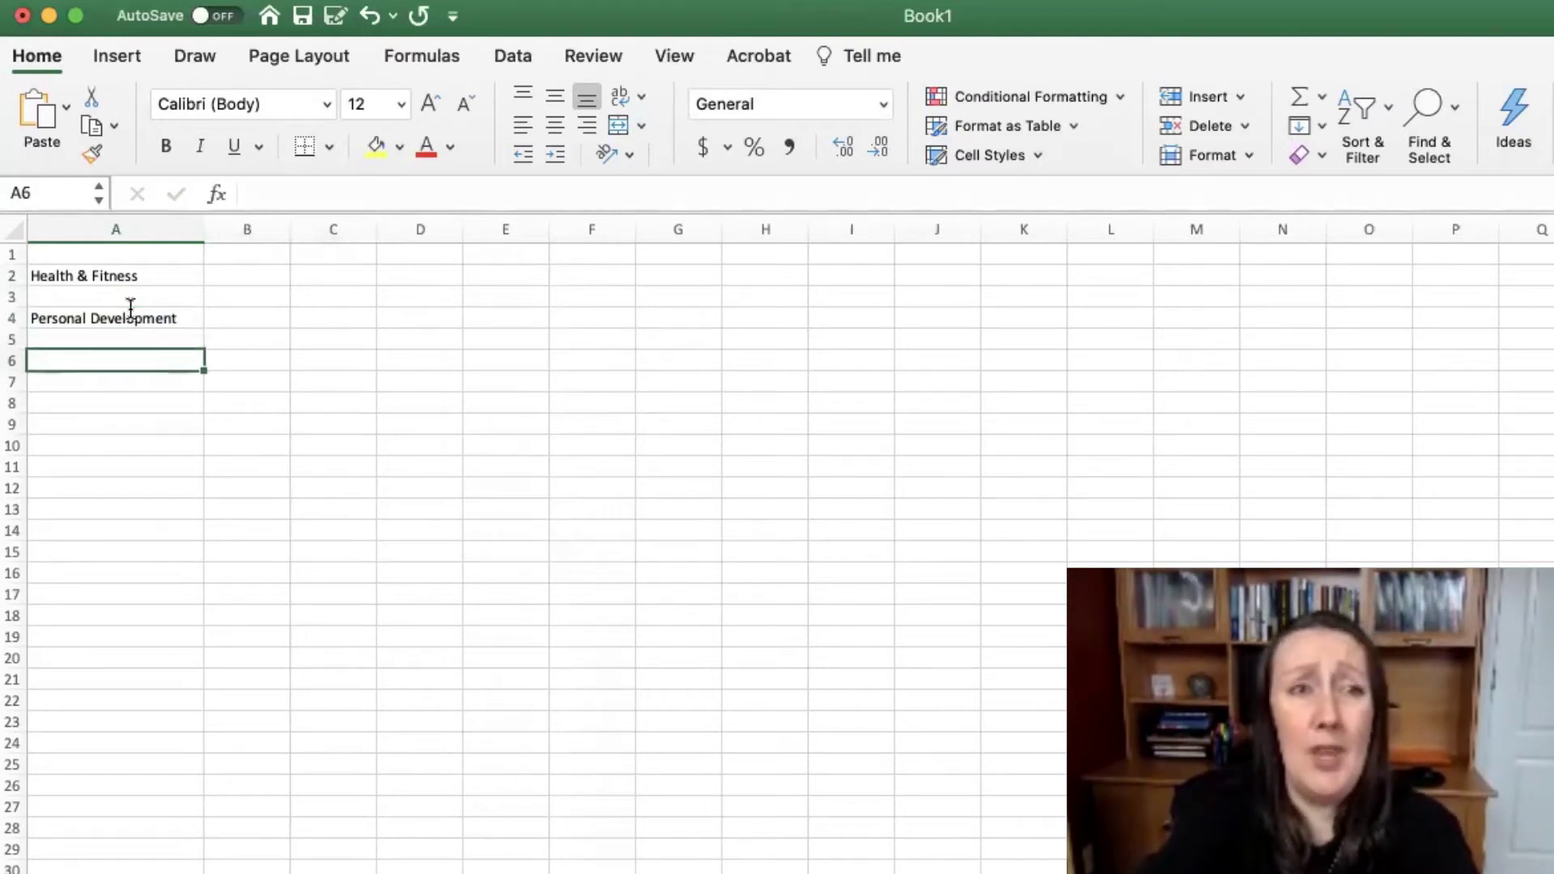
{"action": "type", "text": "Relationship"}
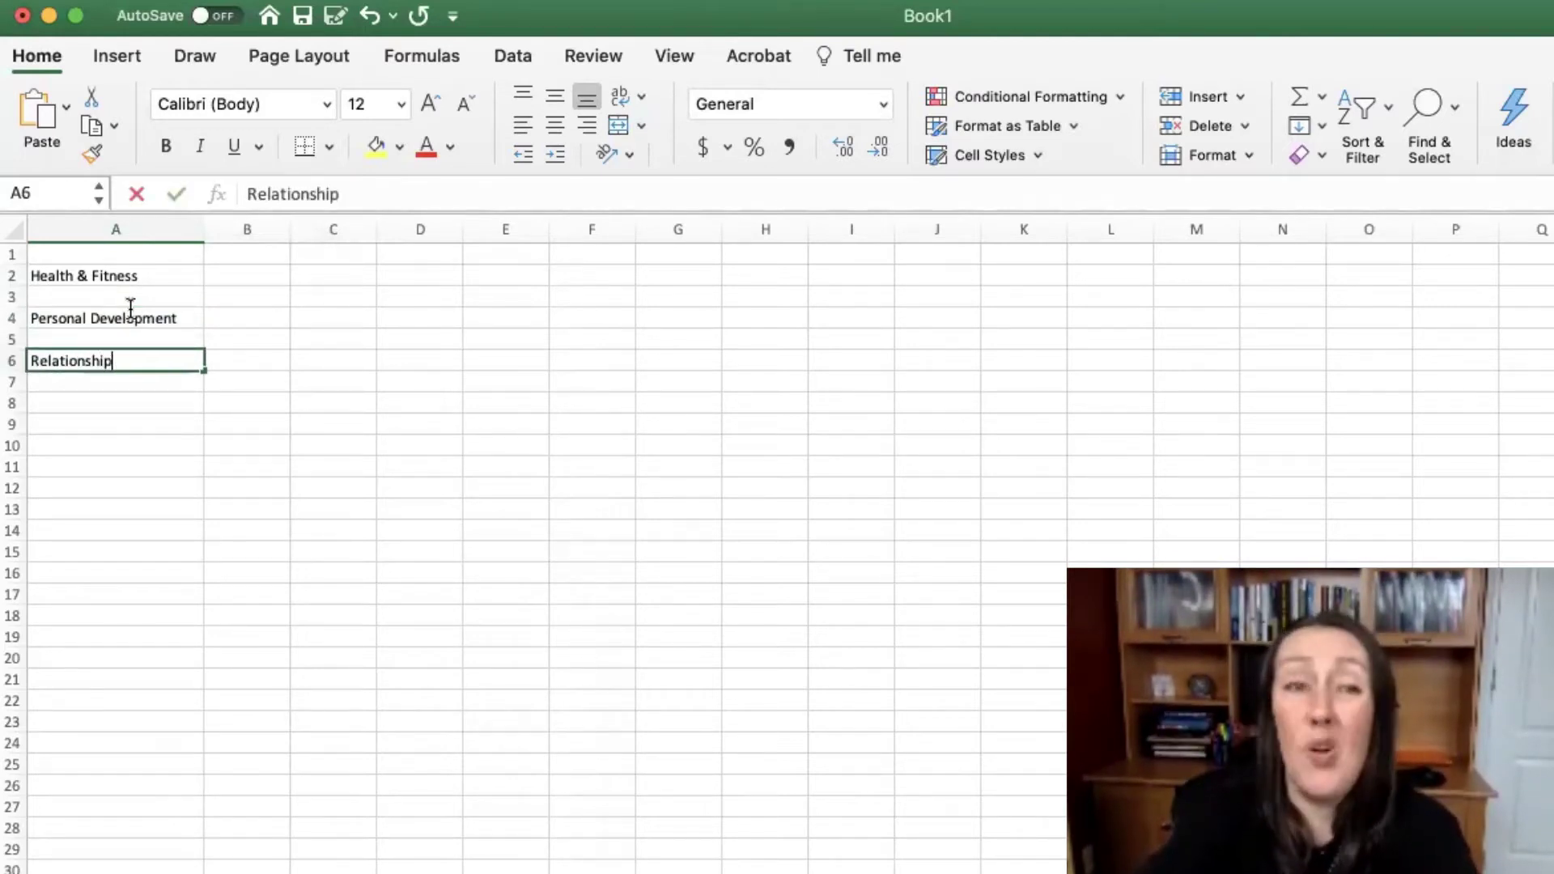
{"action": "key", "text": "Return"}
{"action": "key", "text": "Return"}
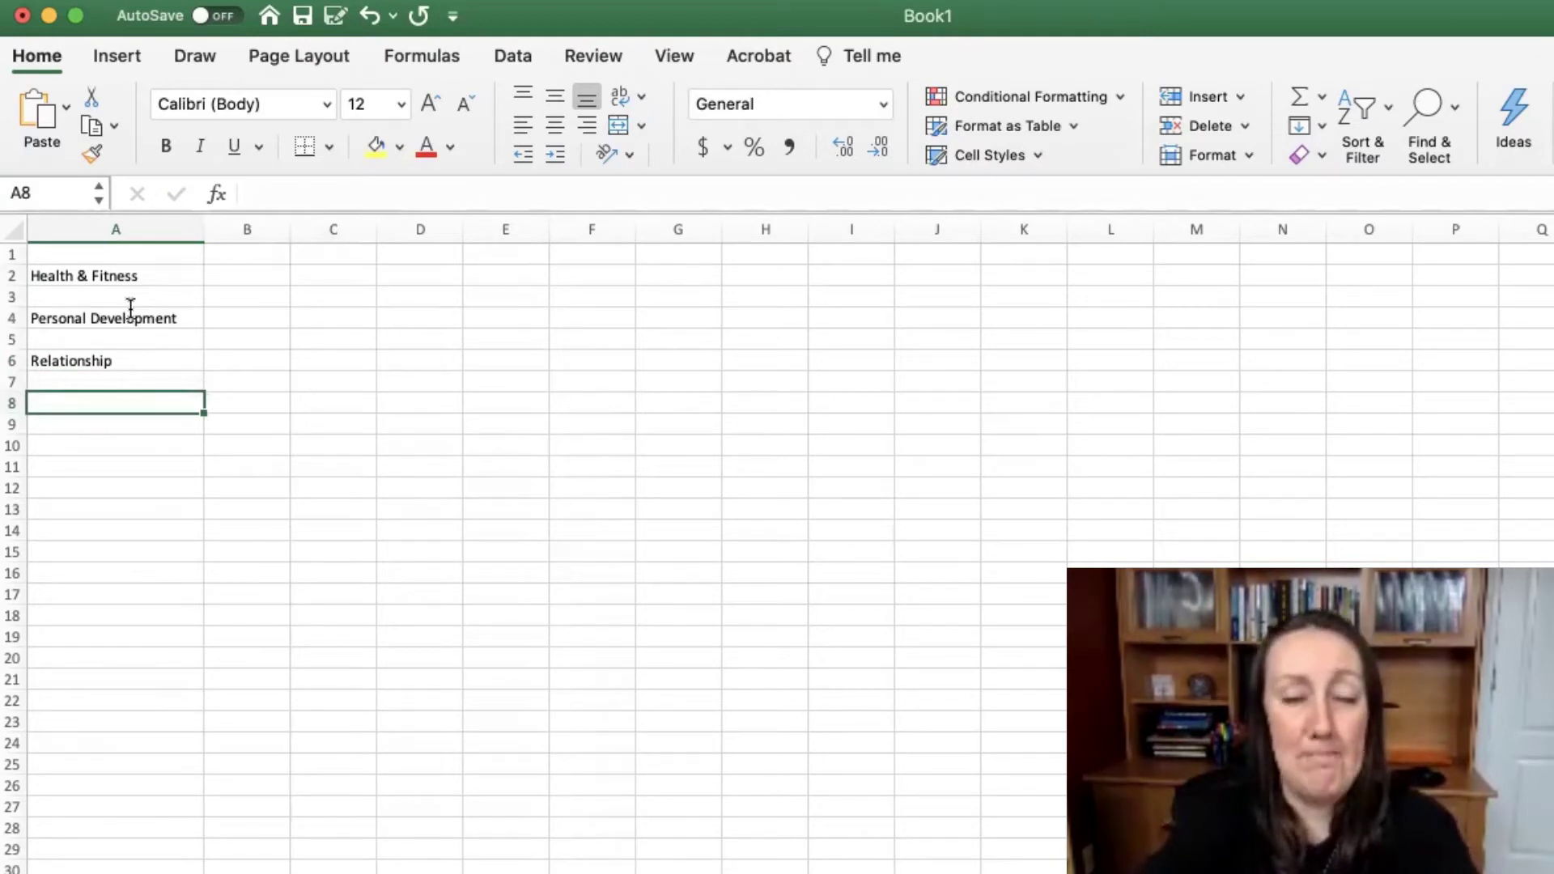
{"action": "type", "text": "Busin"}
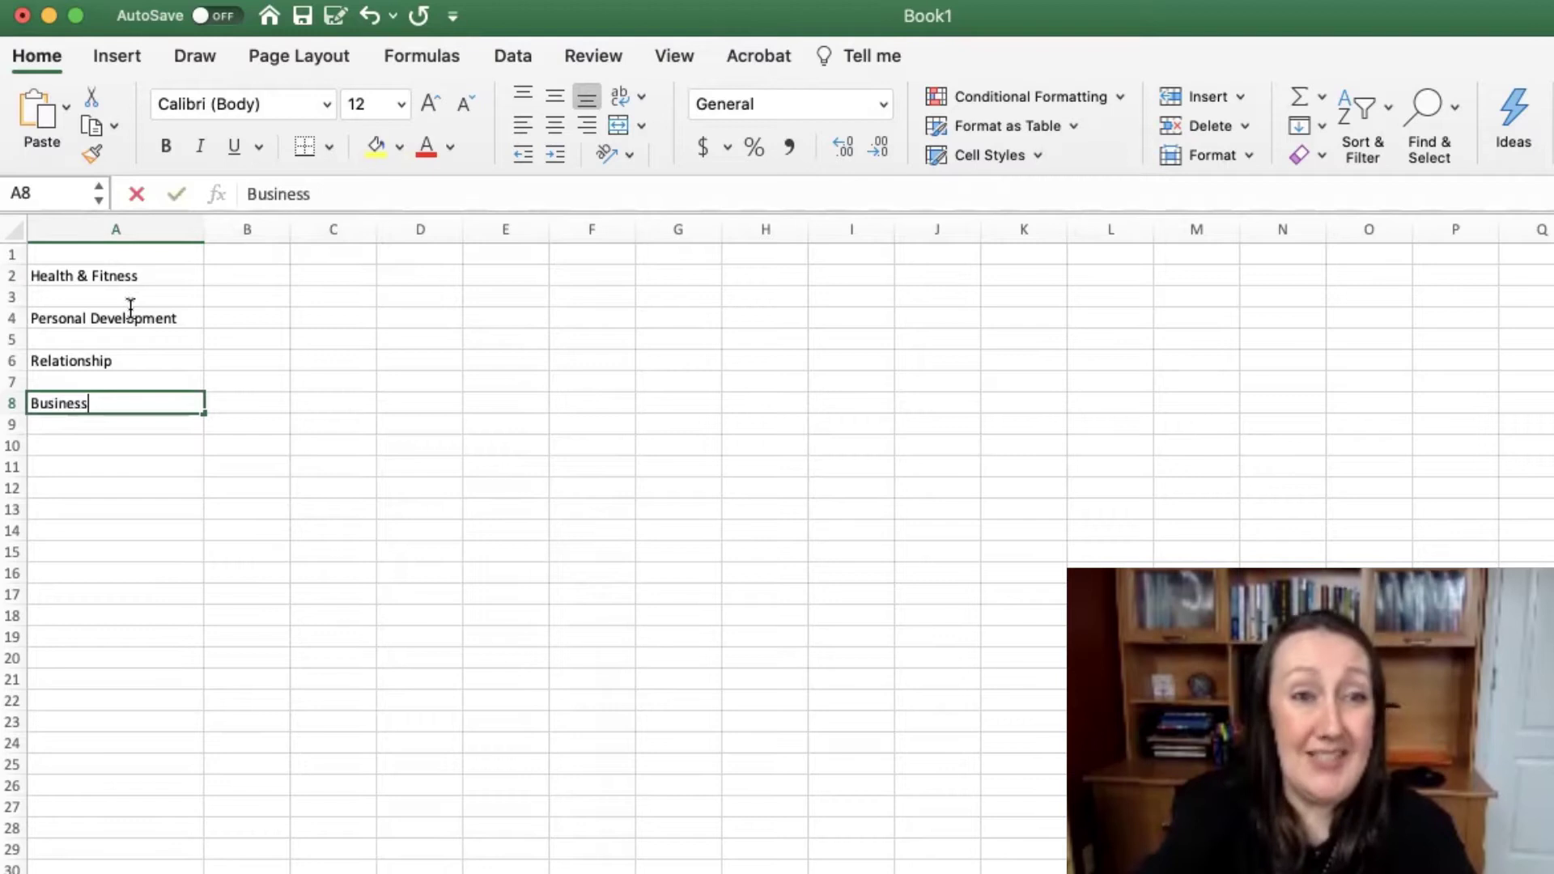
{"action": "type", "text": "ess"}
{"action": "key", "text": "Return"}
{"action": "key", "text": "Return"}
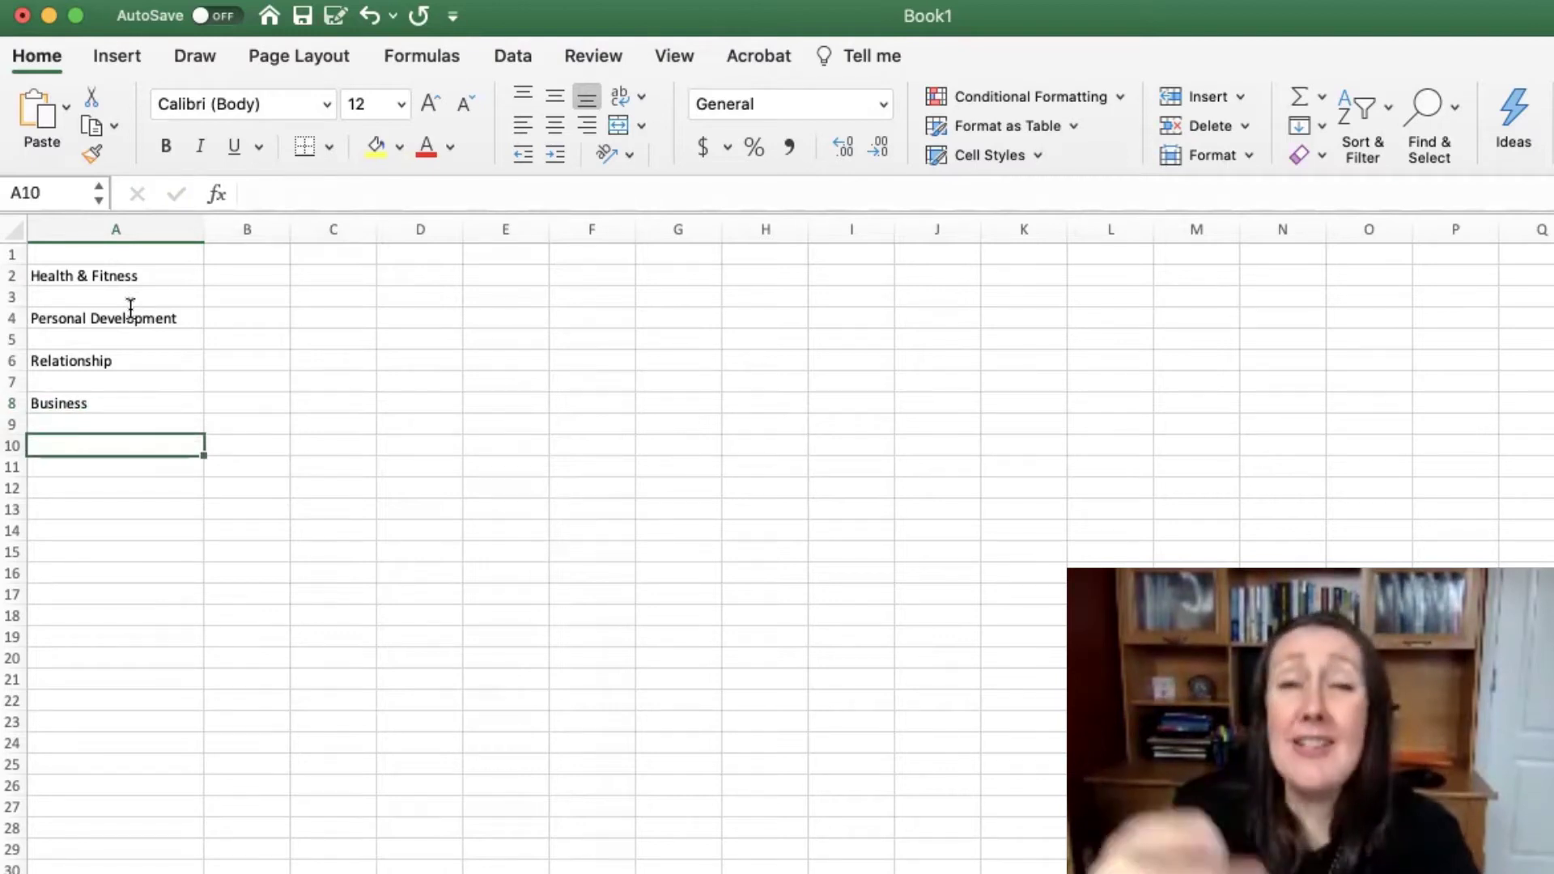
{"action": "left_click", "coordinate": [42, 299]}
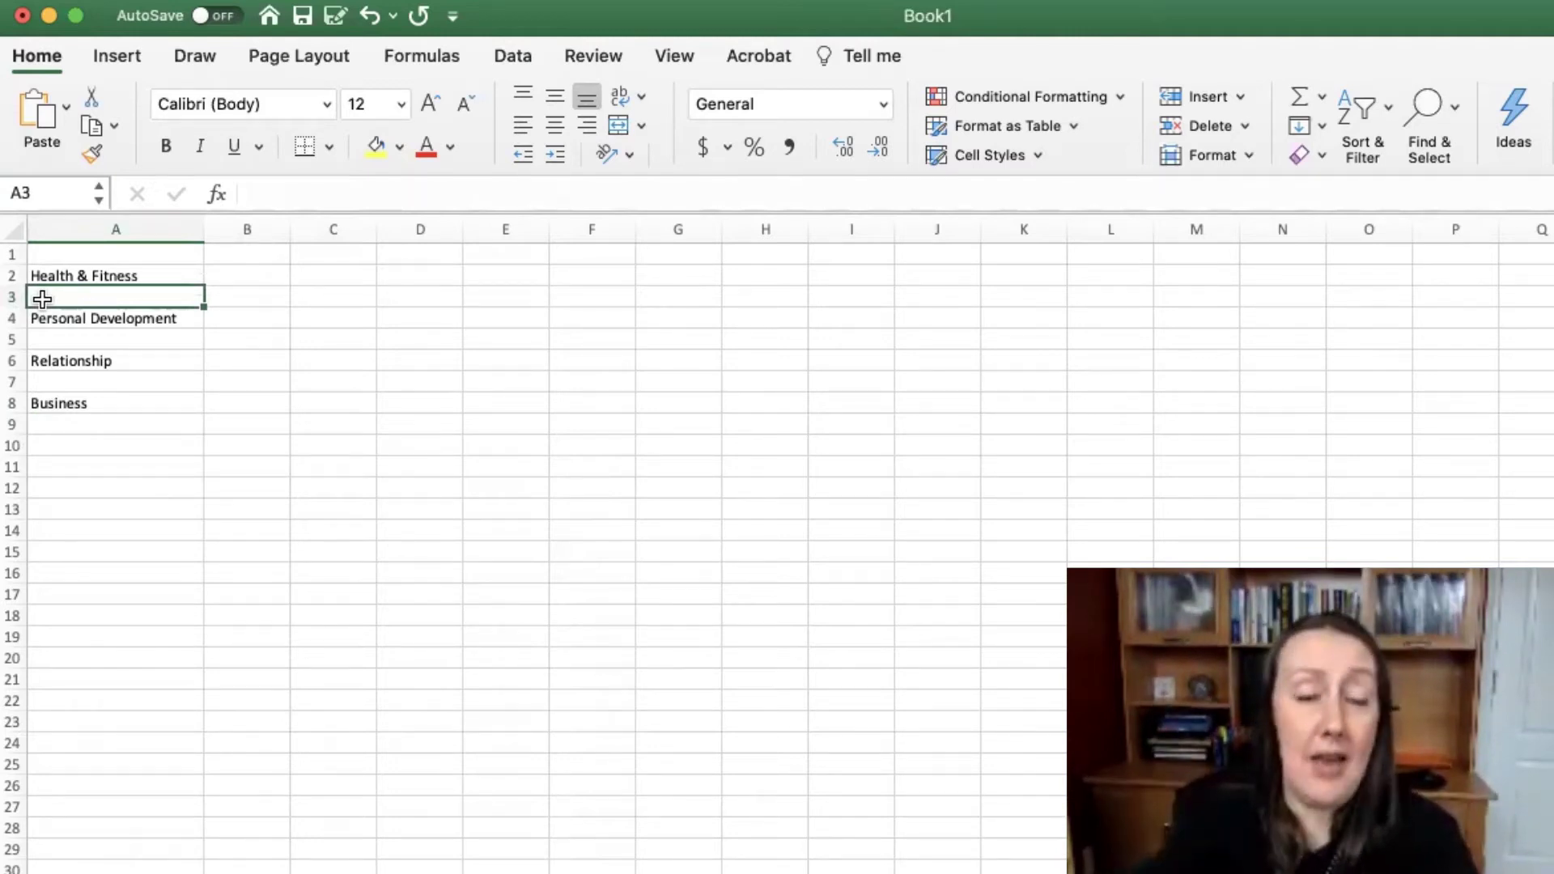
- Add Exercise, insert a row, and add Drink 8+ glasses of water under Health & Fitness
{"action": "type", "text": "Exercise"}
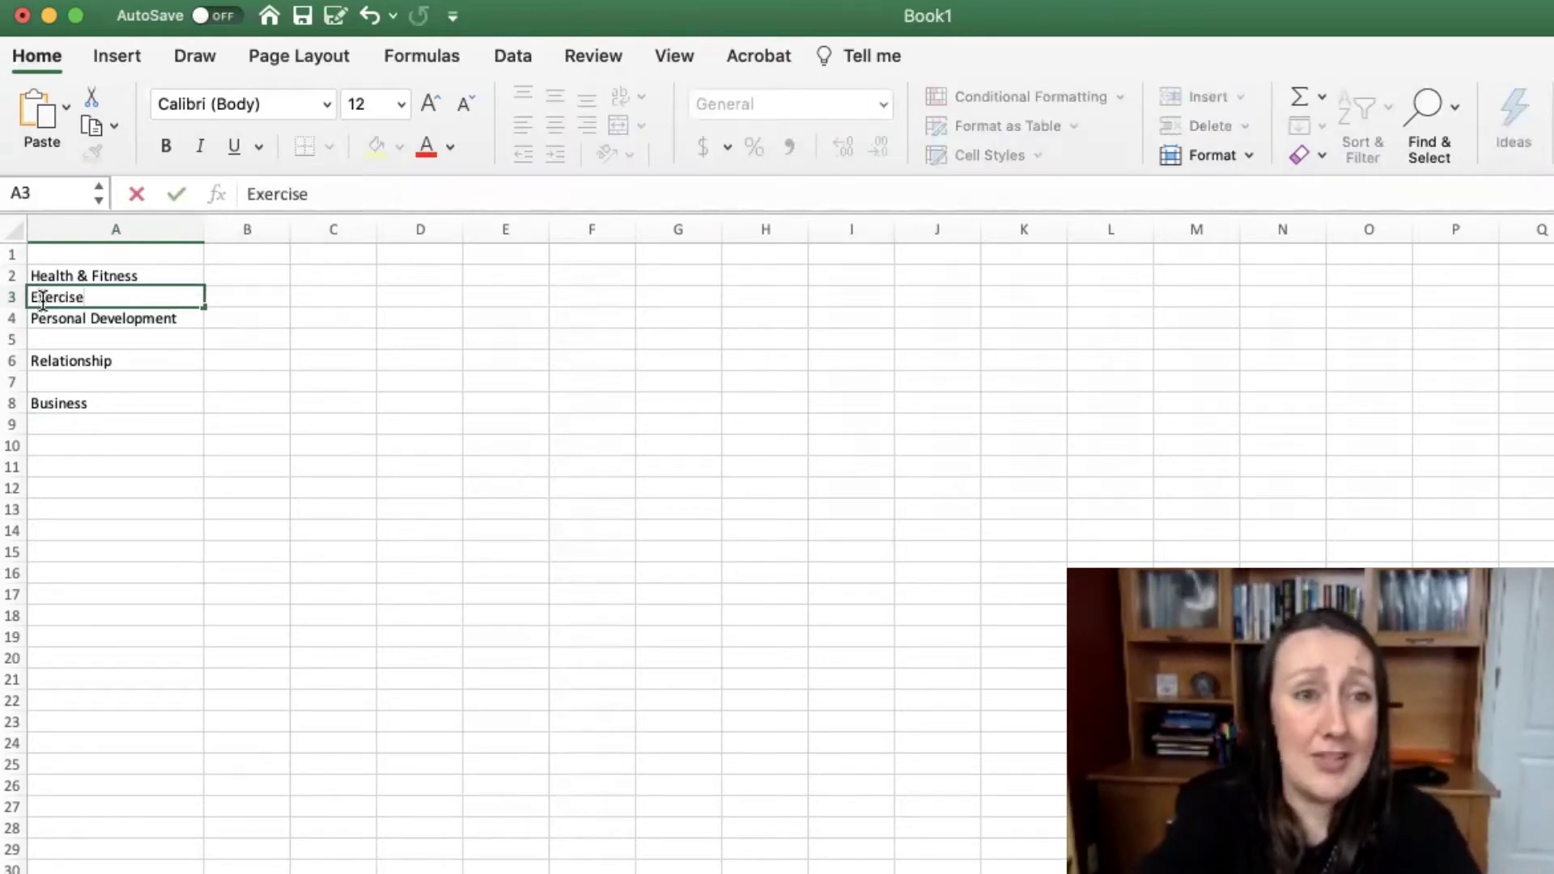
{"action": "key", "text": "Return"}
{"action": "left_click", "coordinate": [6, 320]}
{"action": "right_click", "coordinate": [6, 323]}
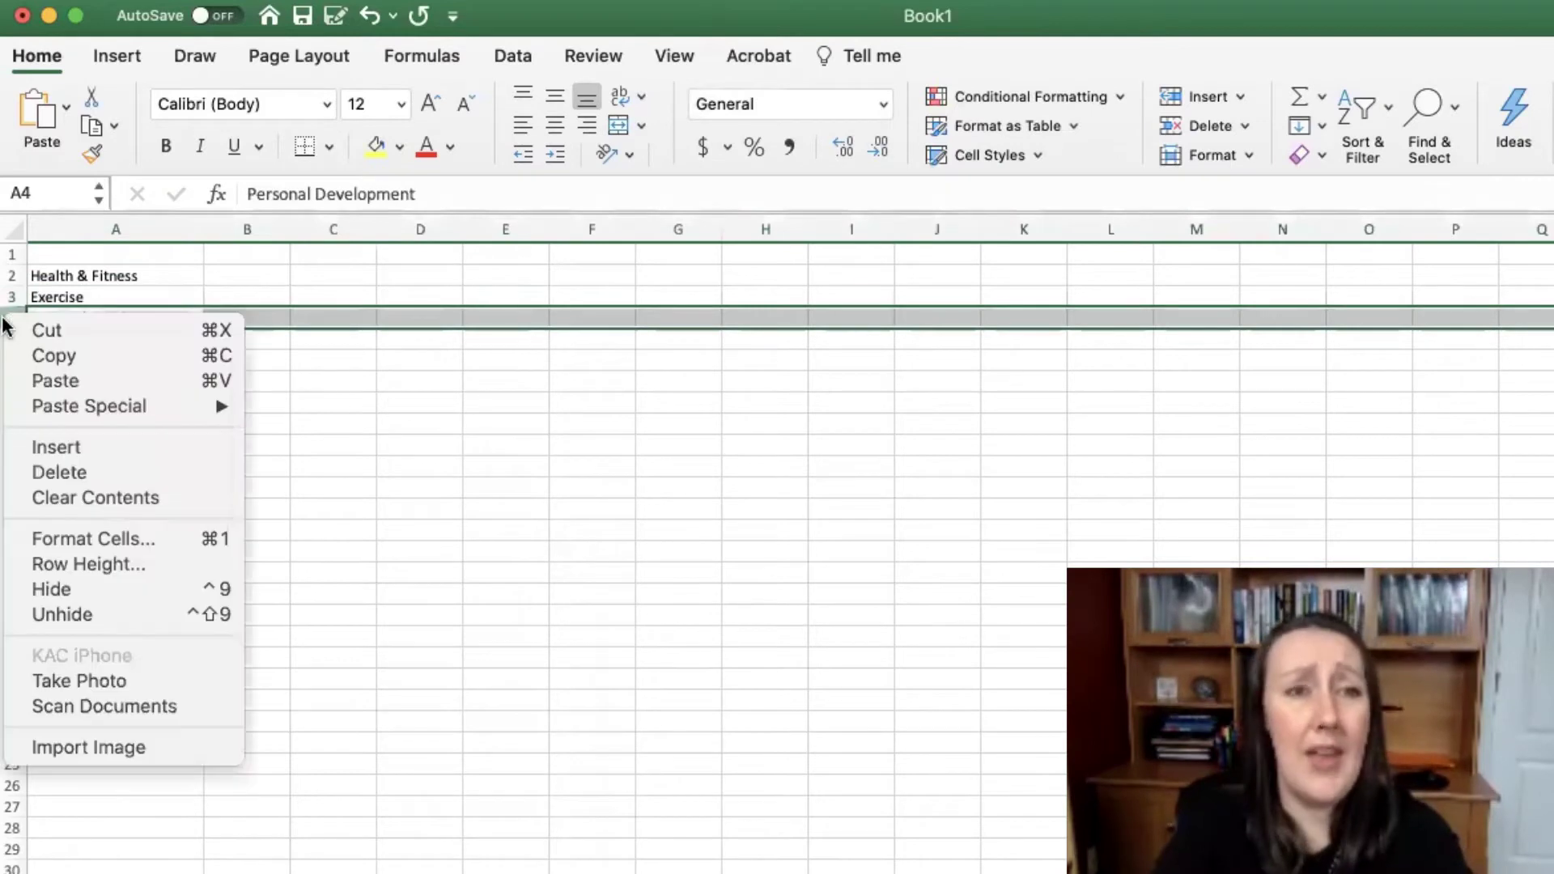
{"action": "left_click", "coordinate": [84, 447]}
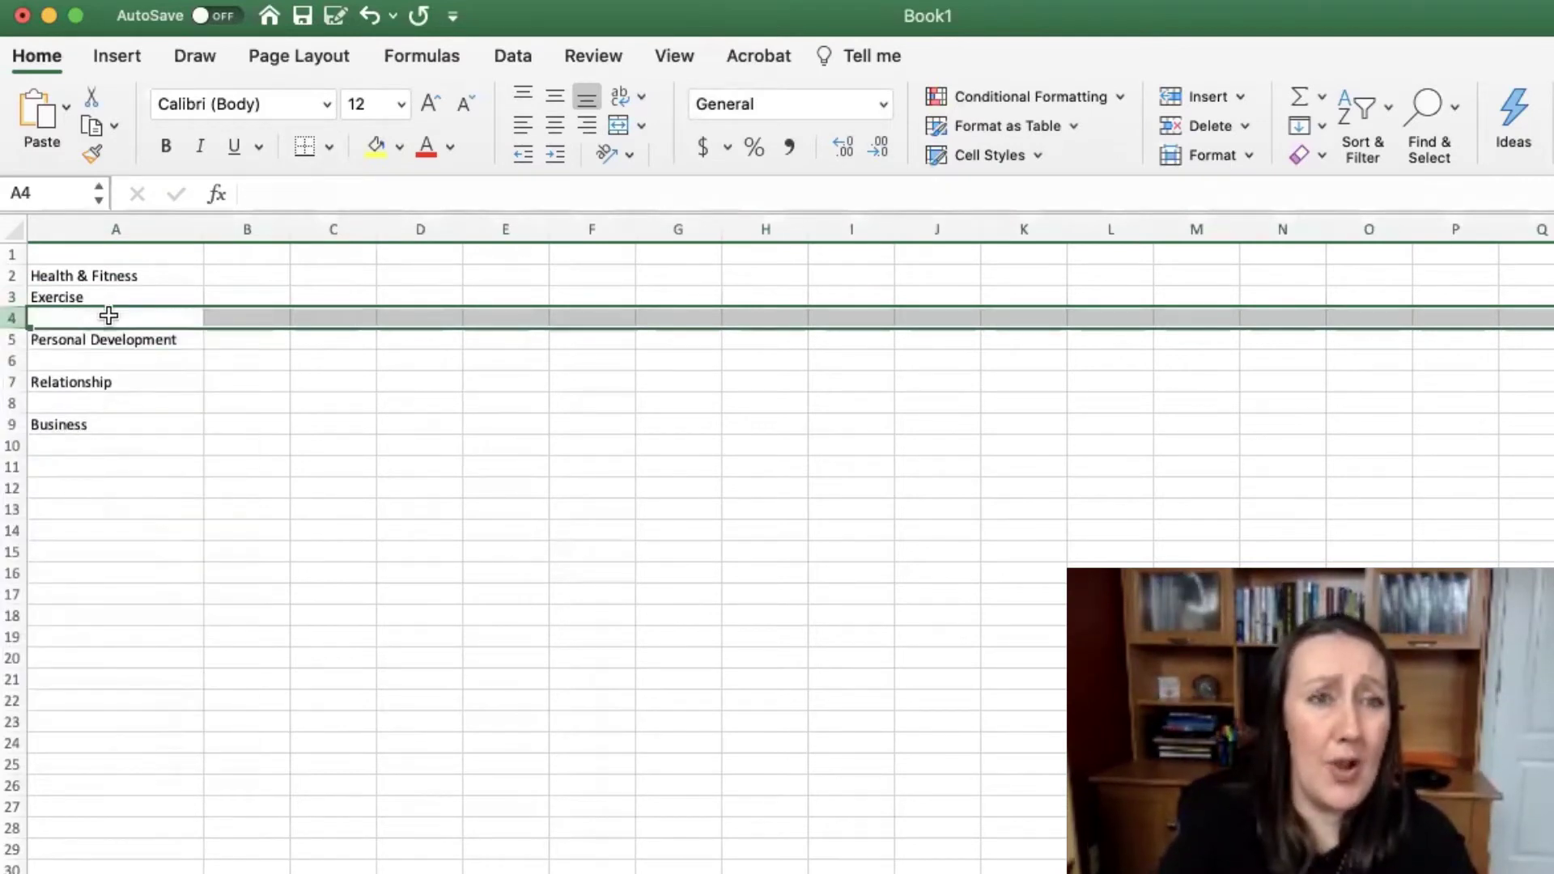
{"action": "left_click", "coordinate": [107, 314]}
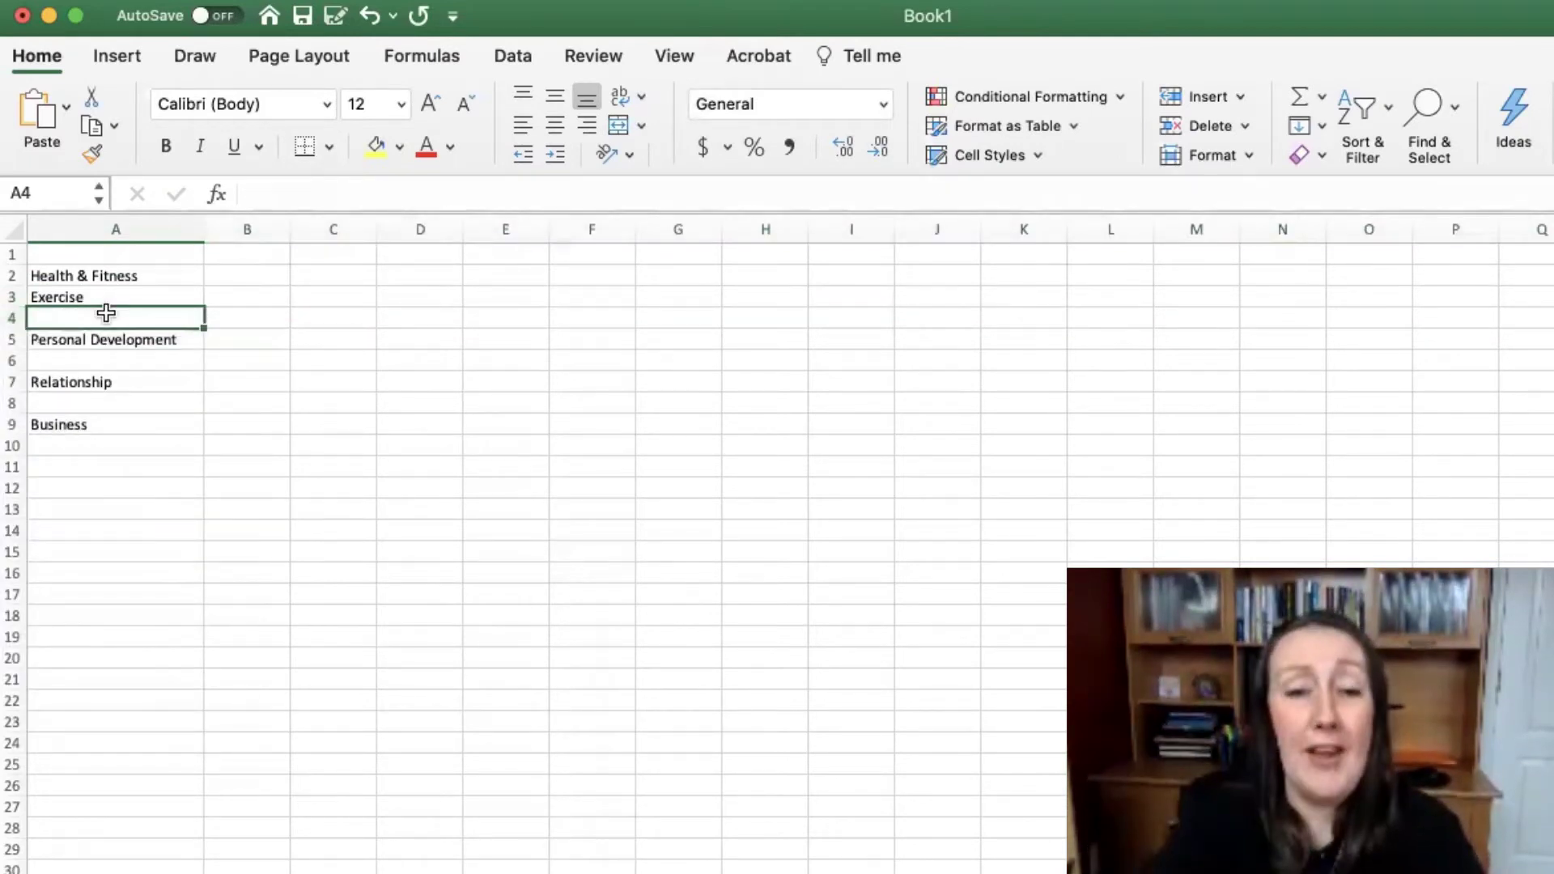
{"action": "type", "text": "Drink"}
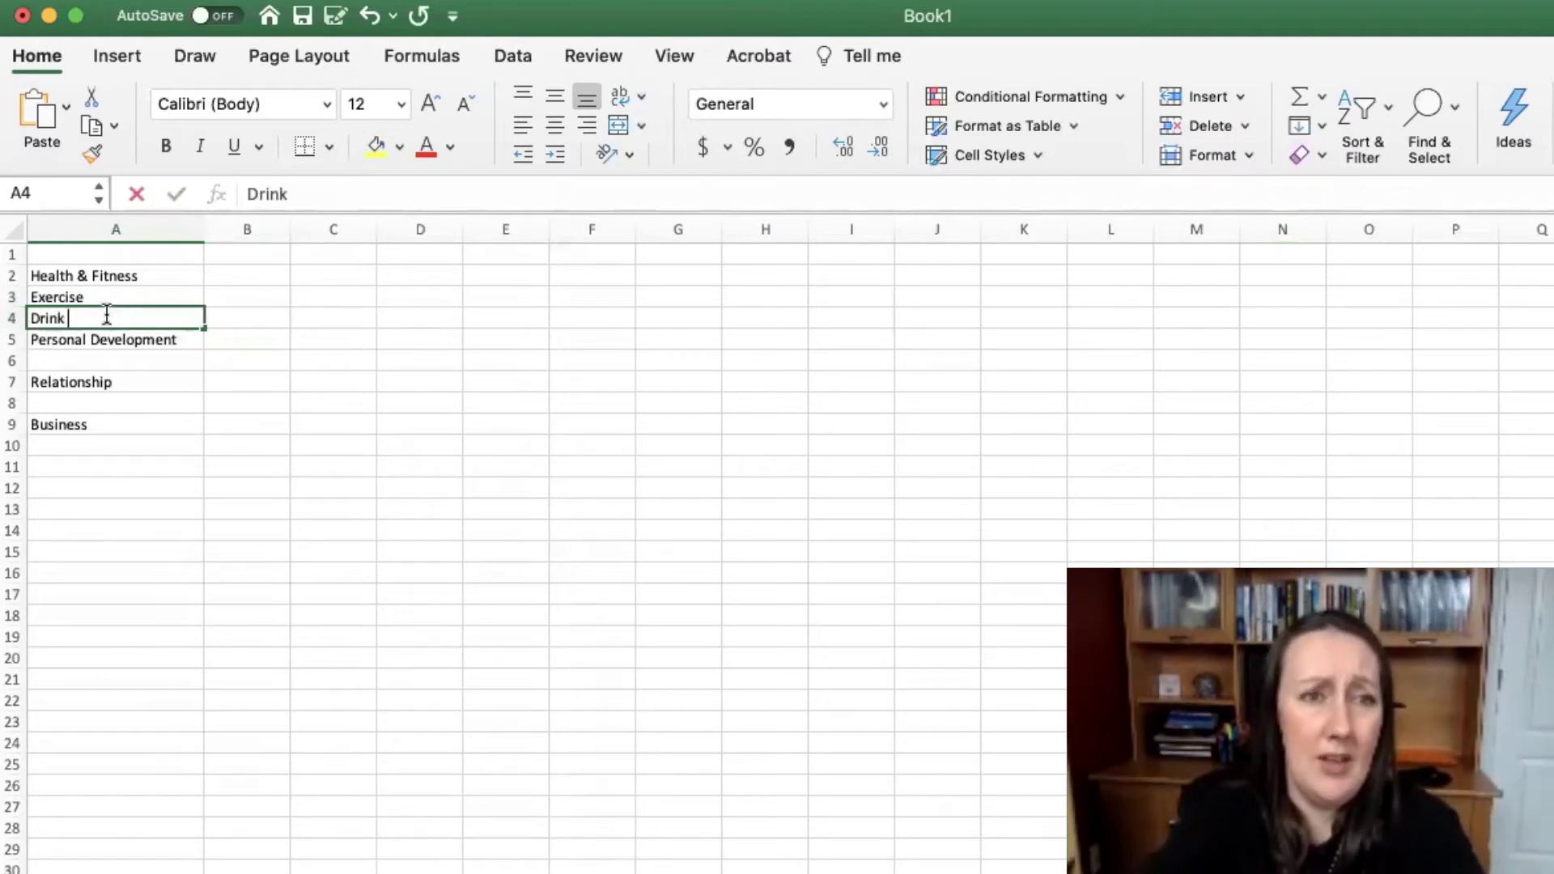
{"action": "type", "text": " 9"}
{"action": "key", "text": "BackSpace"}
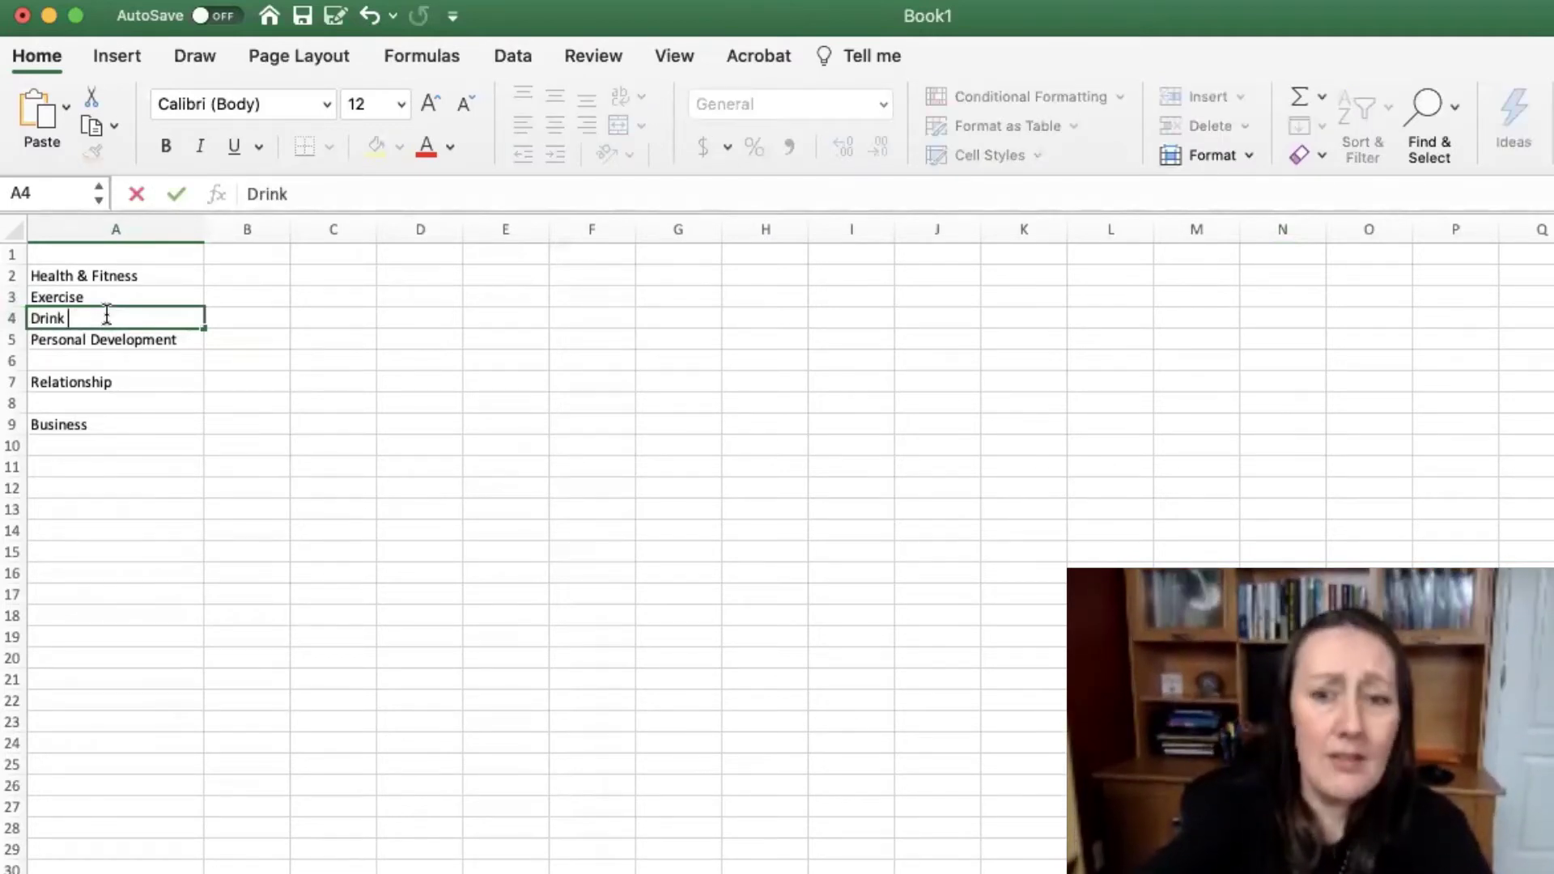
{"action": "type", "text": "8+ glas"}
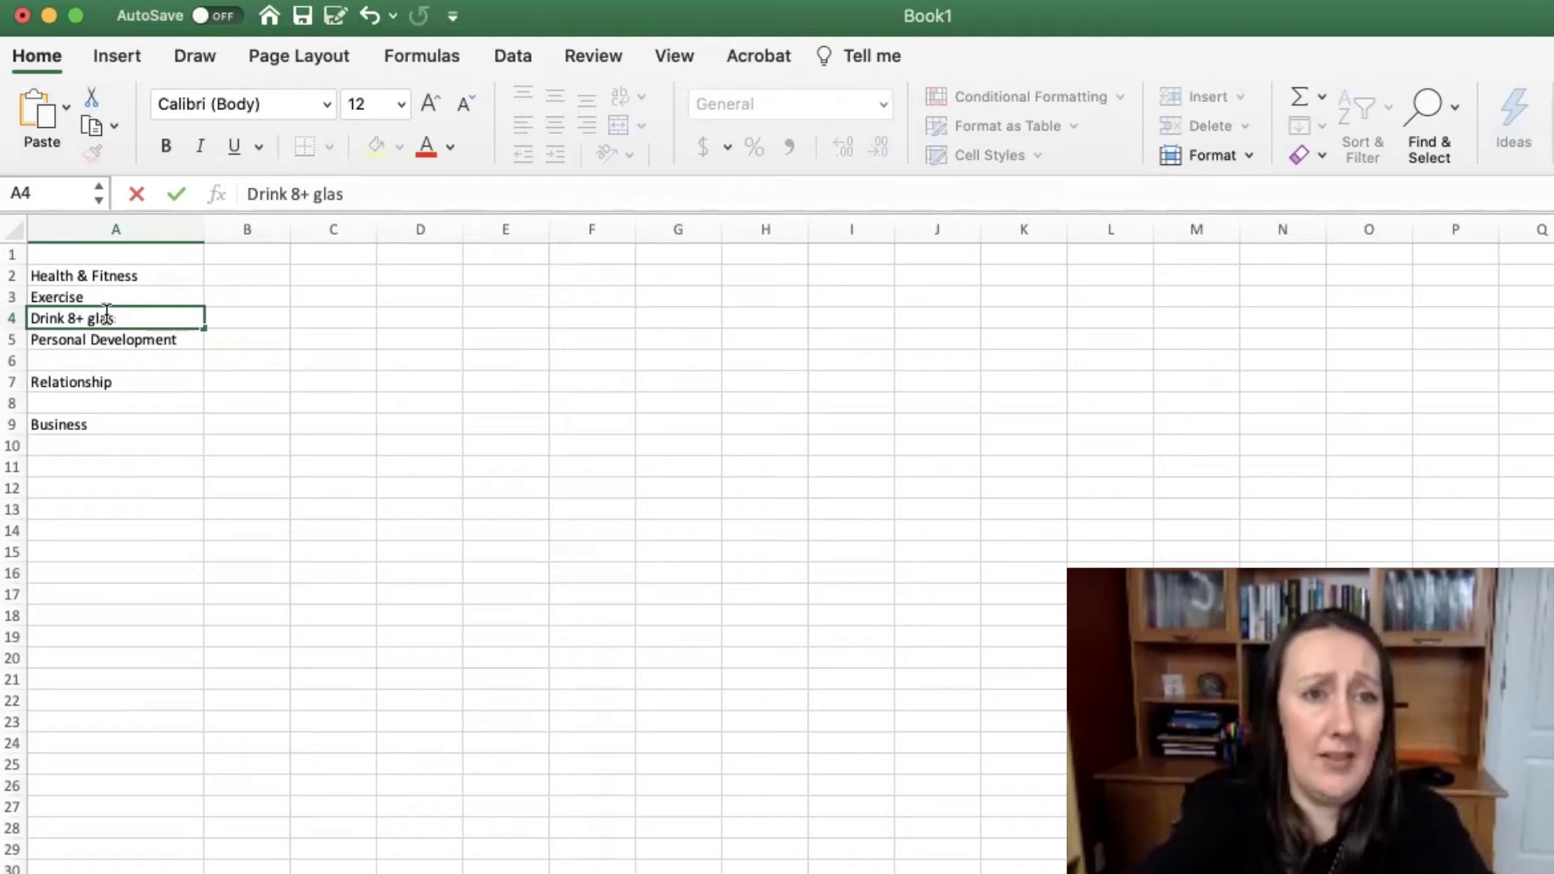
{"action": "type", "text": "ses of water"}
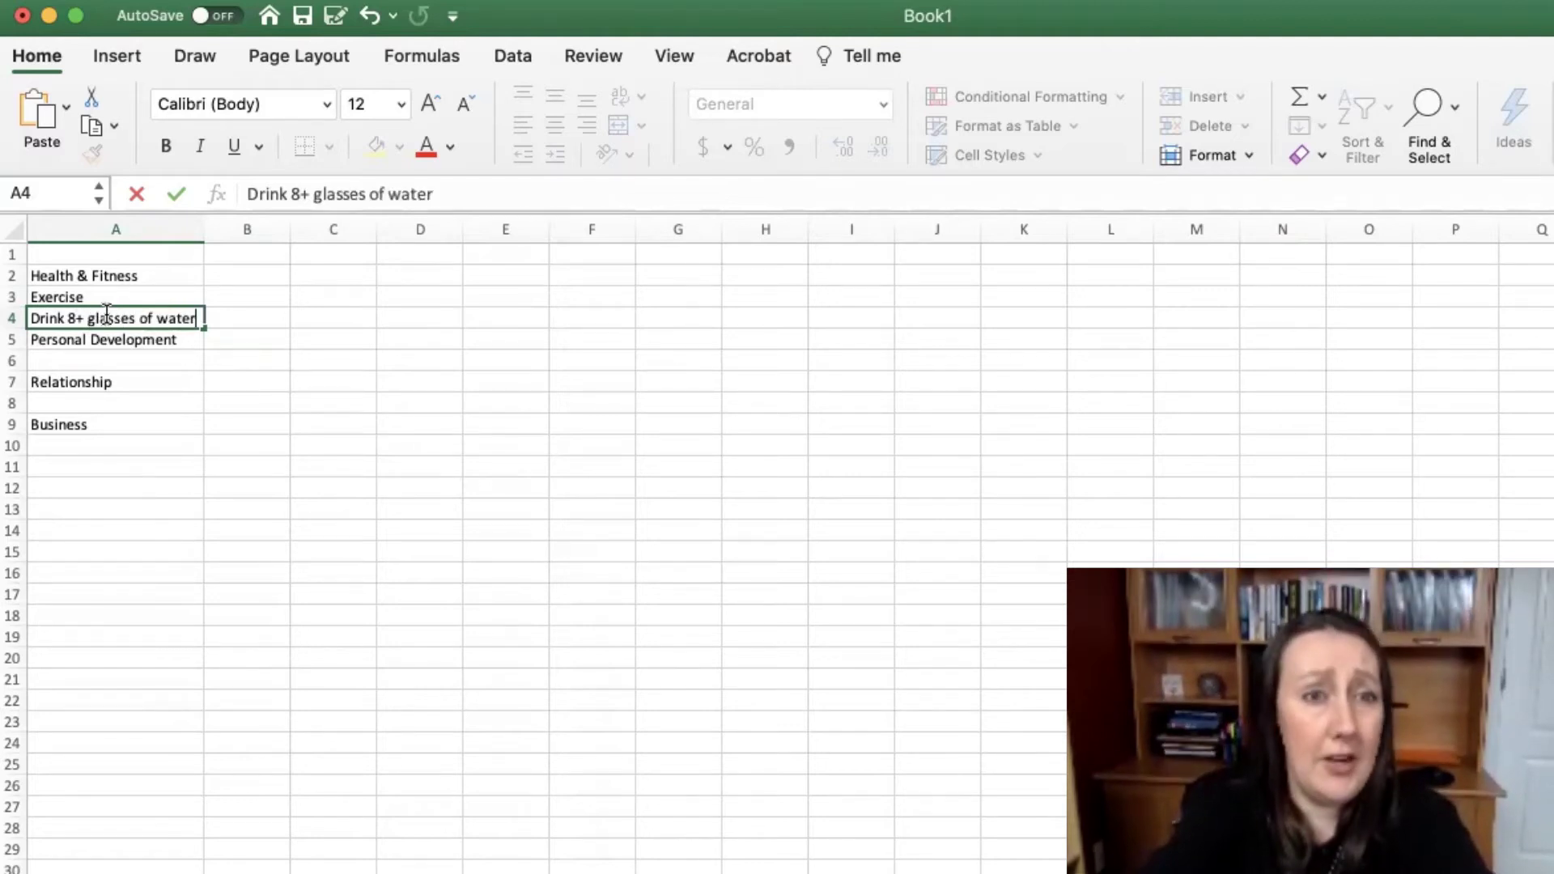
{"action": "key", "text": "Return"}
- Insert three rows and add Take probiotic and Take supplements in A5 and A6
{"action": "left_click_drag", "start_coordinate": [13, 340], "coordinate": [18, 381]}
{"action": "left_click", "coordinate": [70, 361]}
{"action": "right_click", "coordinate": [18, 380]}
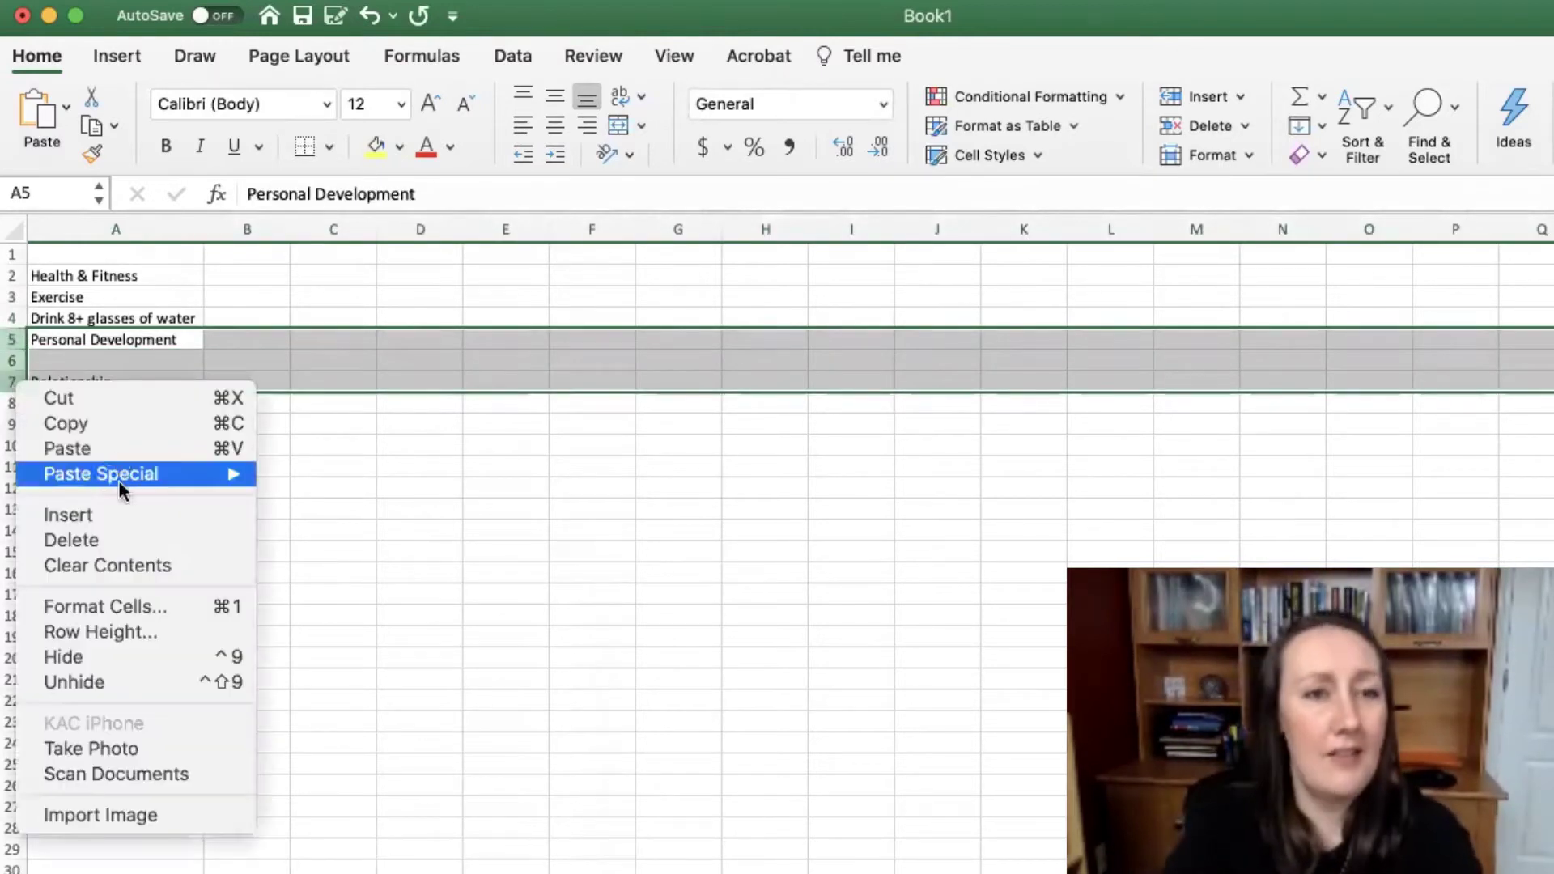
{"action": "left_click", "coordinate": [113, 515]}
{"action": "left_click", "coordinate": [106, 331]}
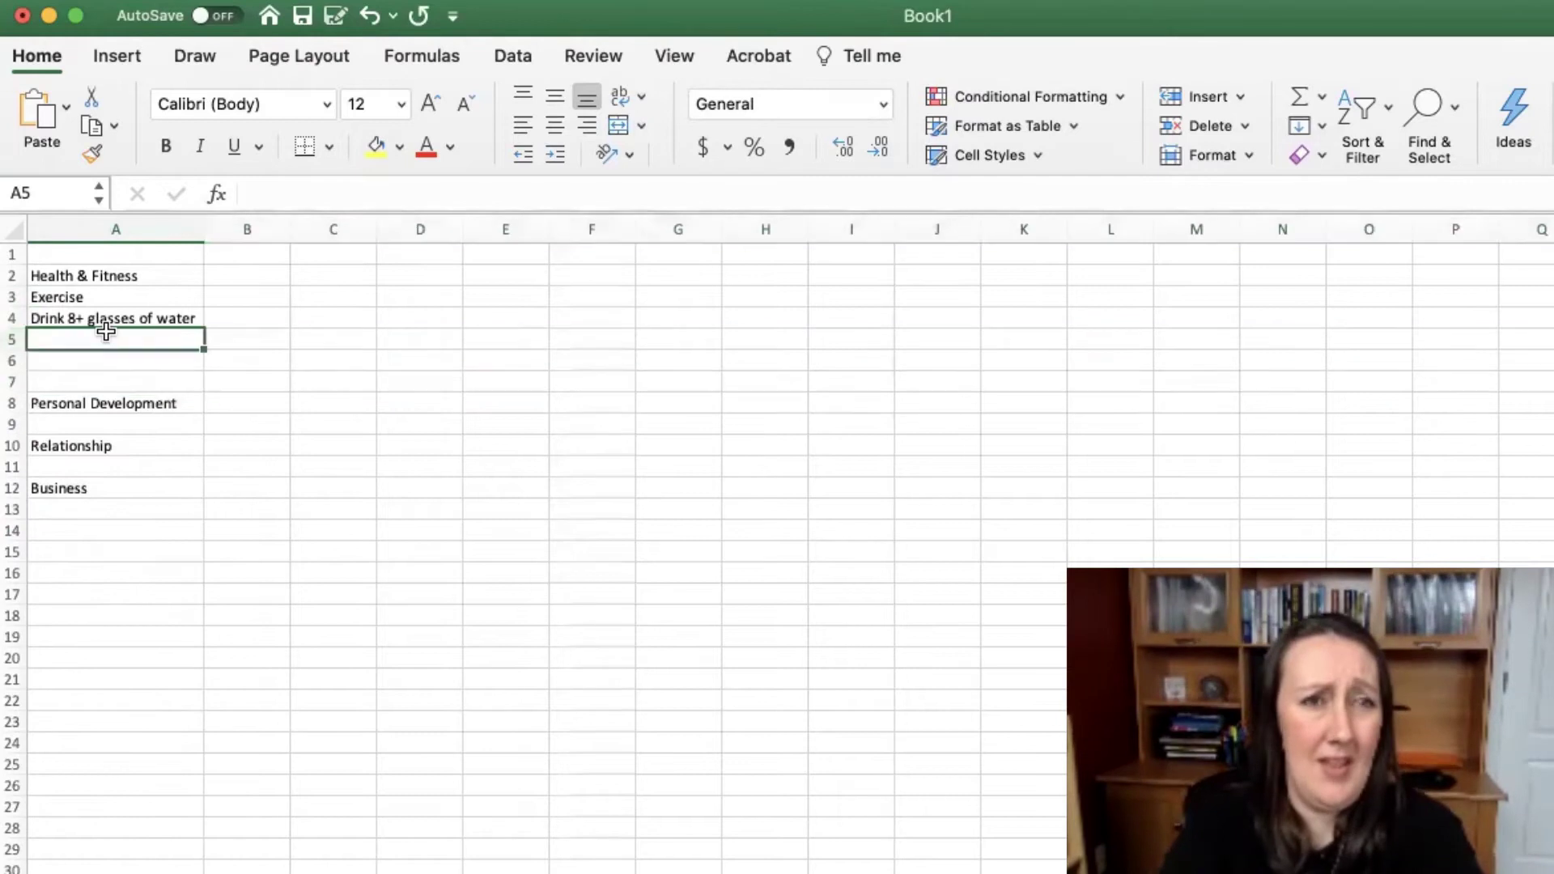
{"action": "type", "text": "Take pr"}
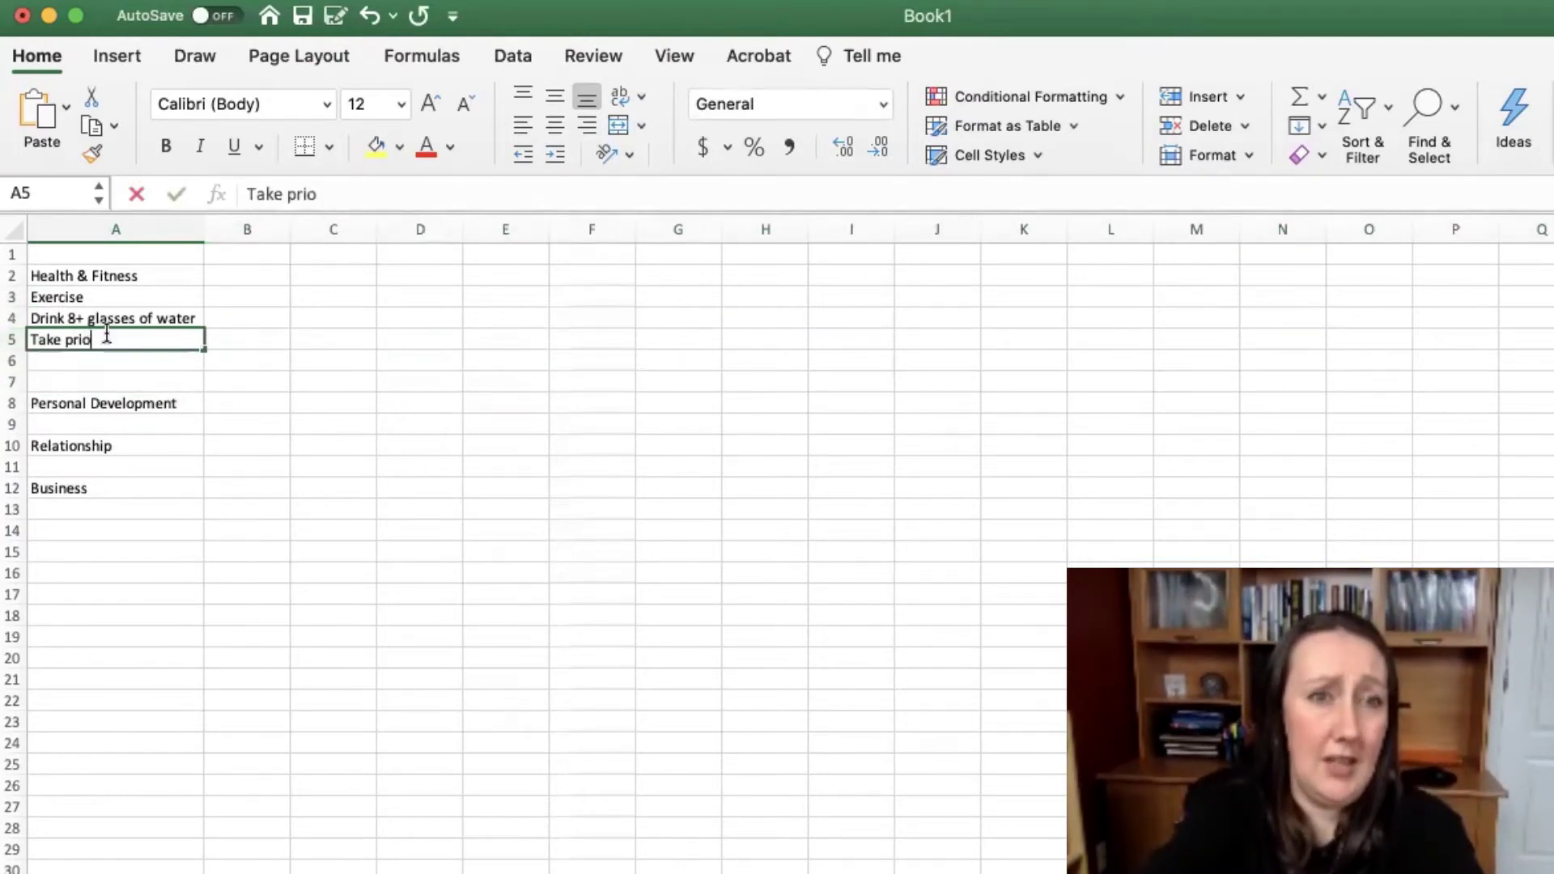
{"action": "type", "text": "obiotic"}
{"action": "key", "text": "Return"}
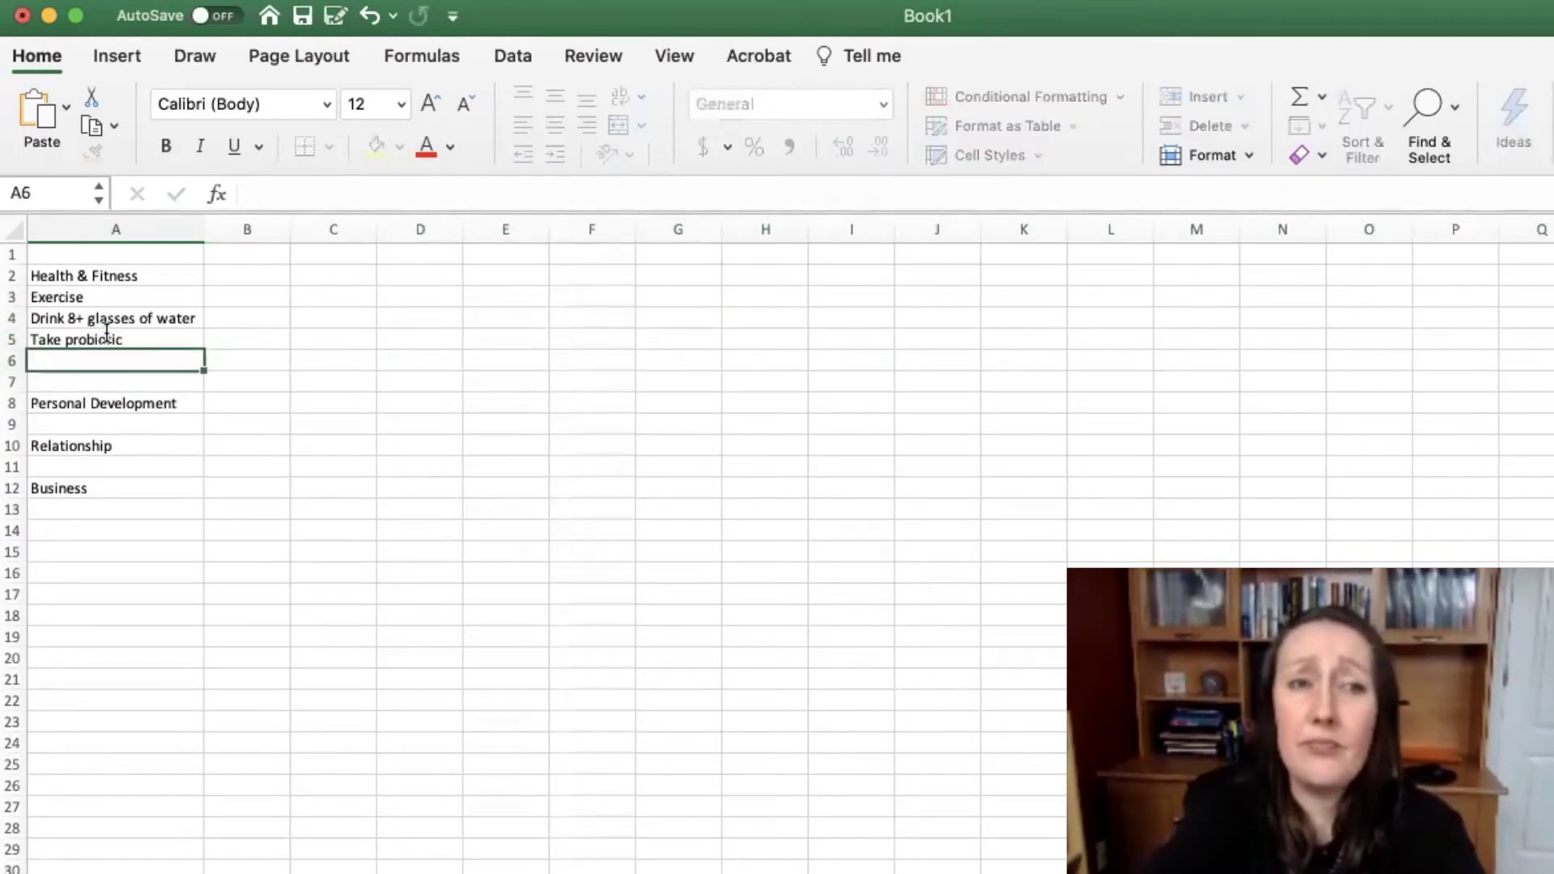
{"action": "type", "text": "Take "}
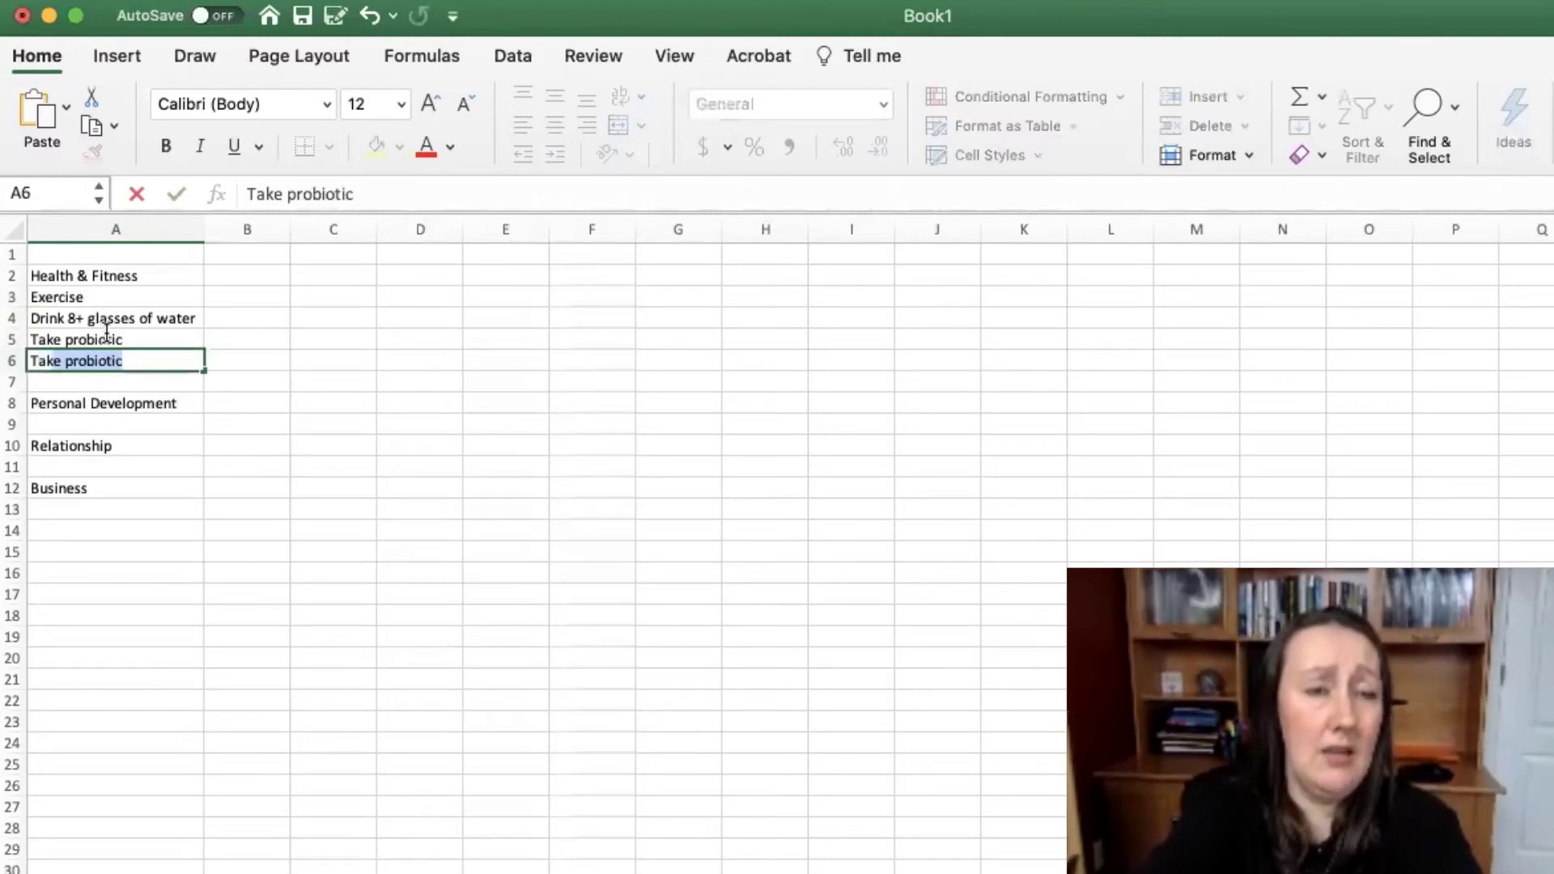
{"action": "type", "text": "supplem"}
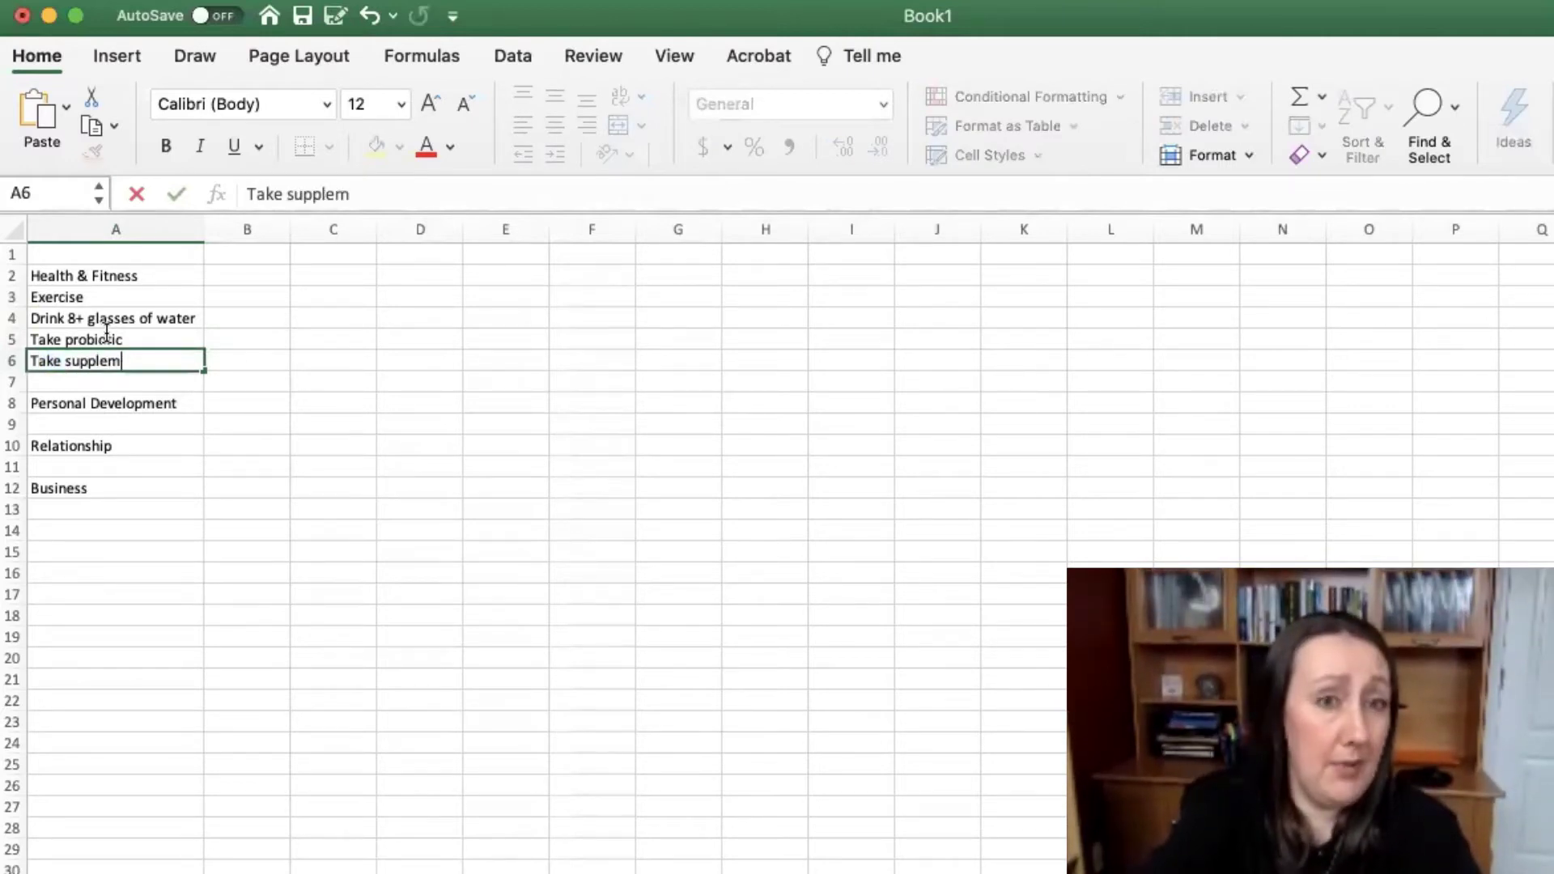
{"action": "type", "text": "ent"}
{"action": "key", "text": "BackSpace"}
{"action": "type", "text": "nts'"}
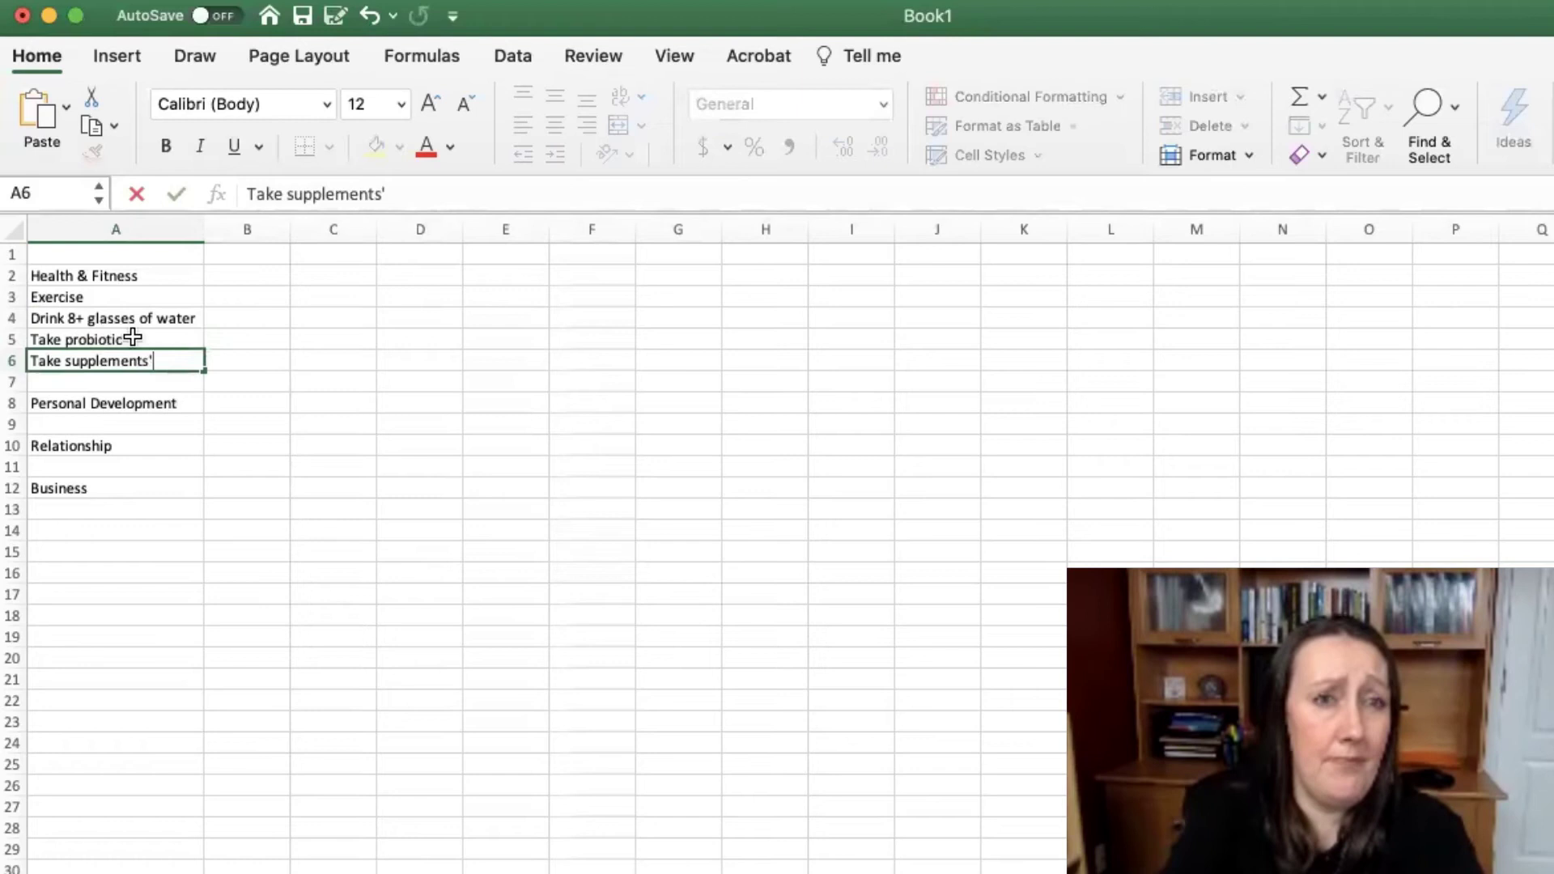
{"action": "key", "text": "Return"}
- Insert another row above Personal Development and type Sleep 7+ hours in A7
{"action": "left_click", "coordinate": [12, 382]}
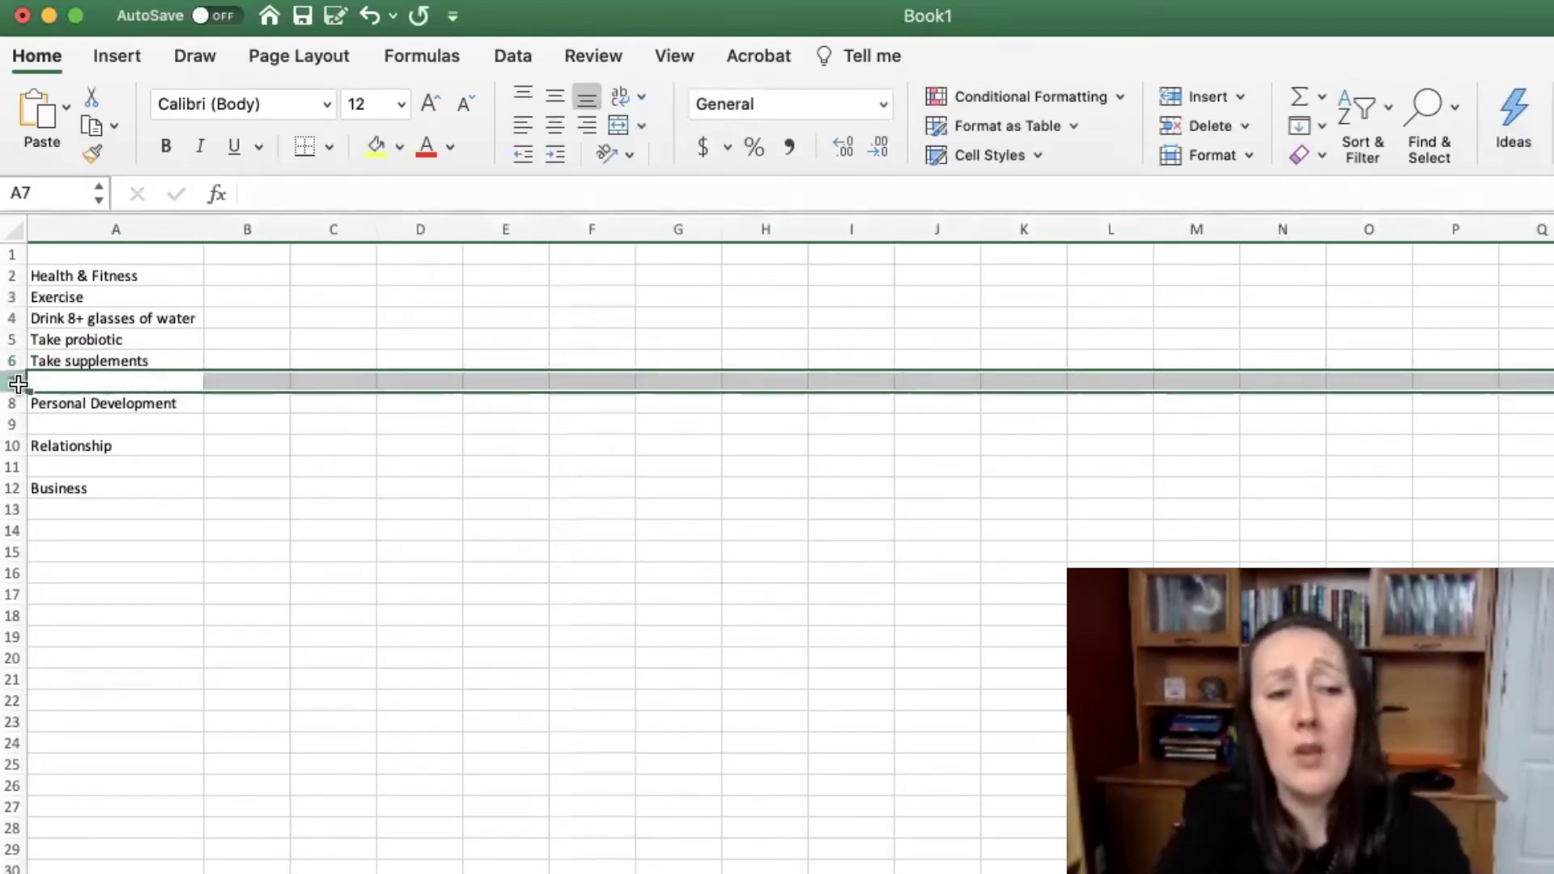
{"action": "right_click", "coordinate": [14, 387]}
{"action": "left_click", "coordinate": [93, 513]}
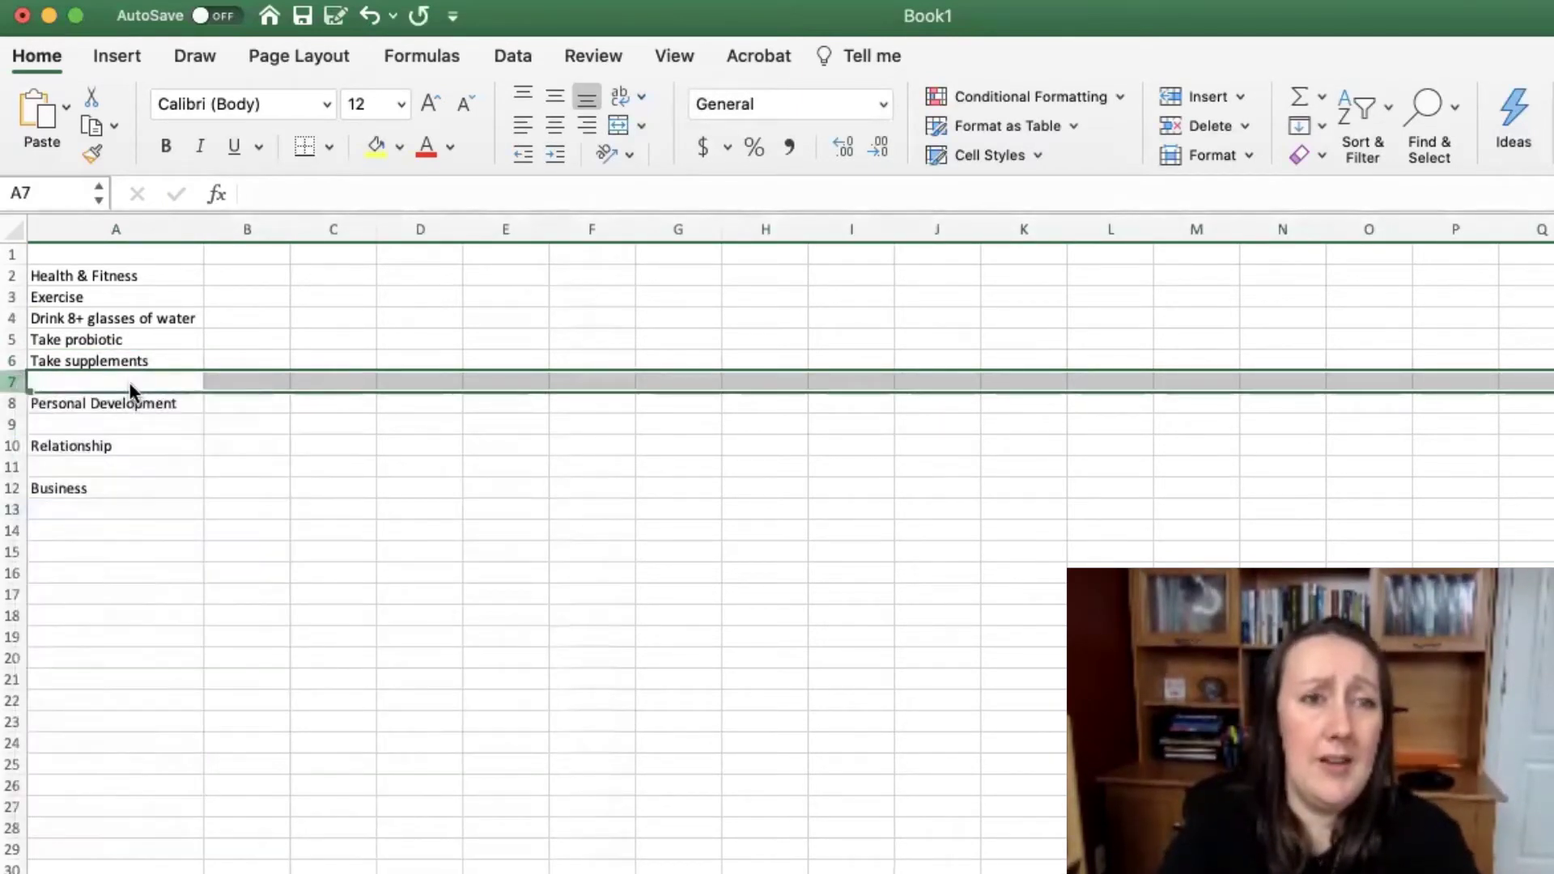
{"action": "left_click", "coordinate": [130, 380]}
{"action": "type", "text": "Sleep "}
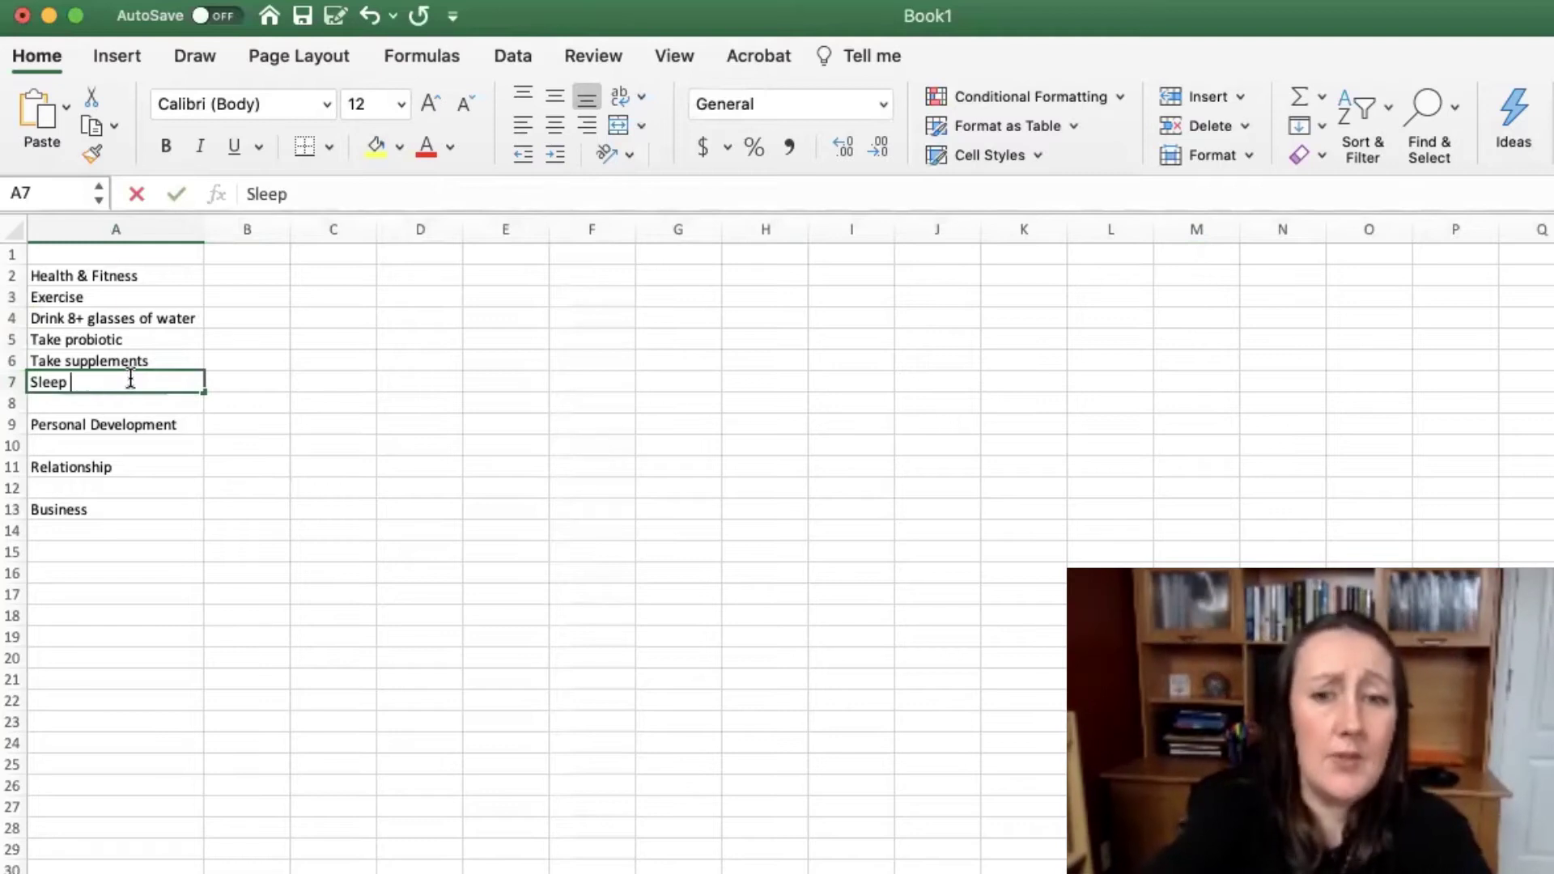
{"action": "type", "text": "7+ hours"}
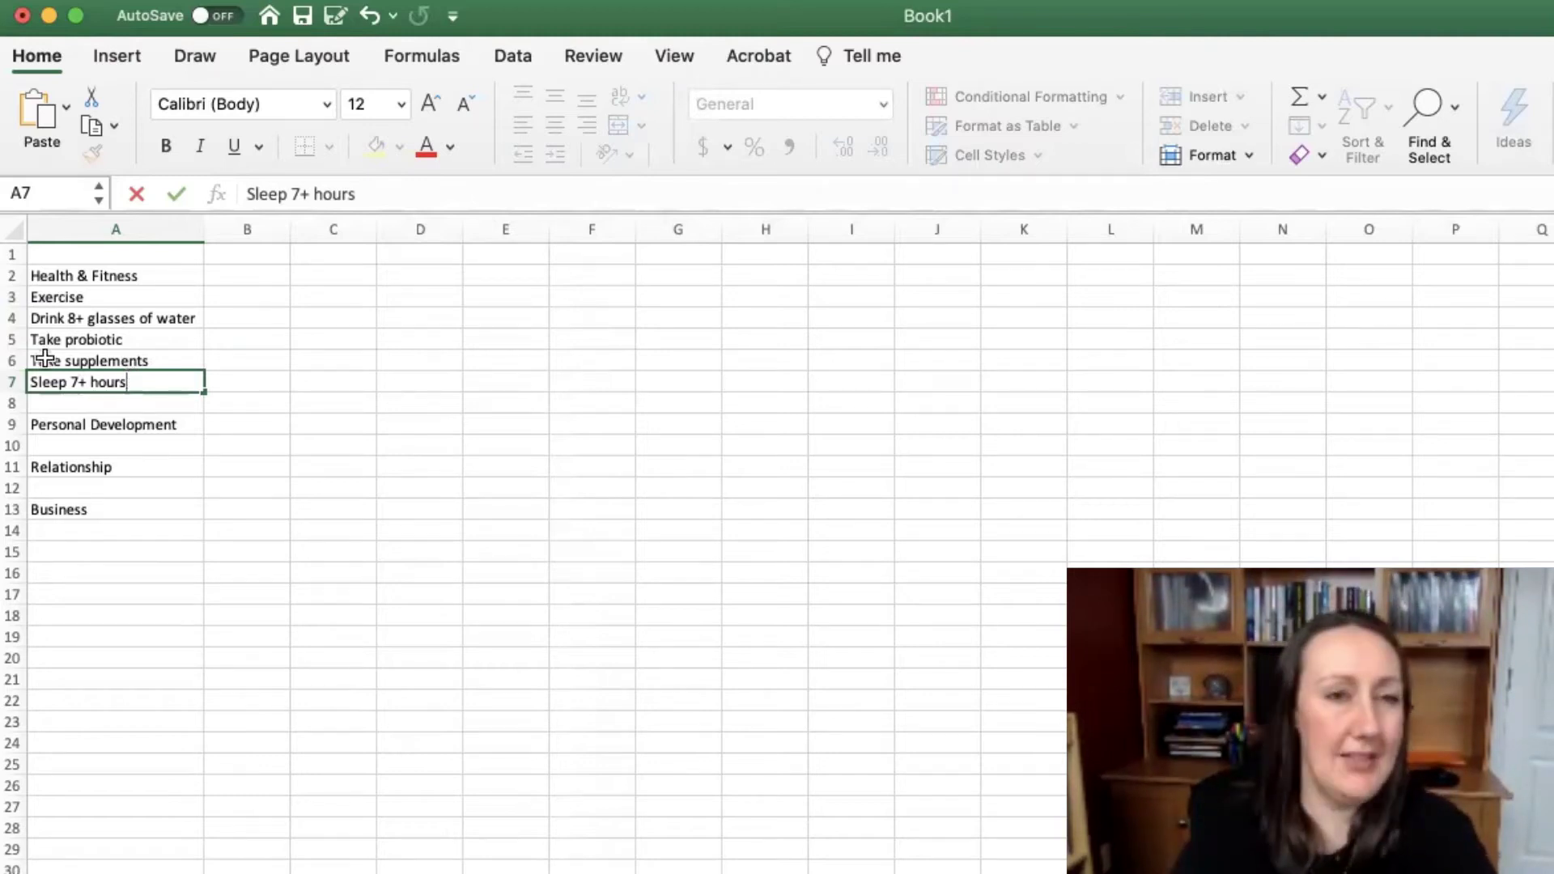
- Insert three rows above Personal Development and add Strength Train in A8
{"action": "left_click_drag", "start_coordinate": [13, 404], "coordinate": [17, 445]}
{"action": "left_click", "coordinate": [93, 424]}
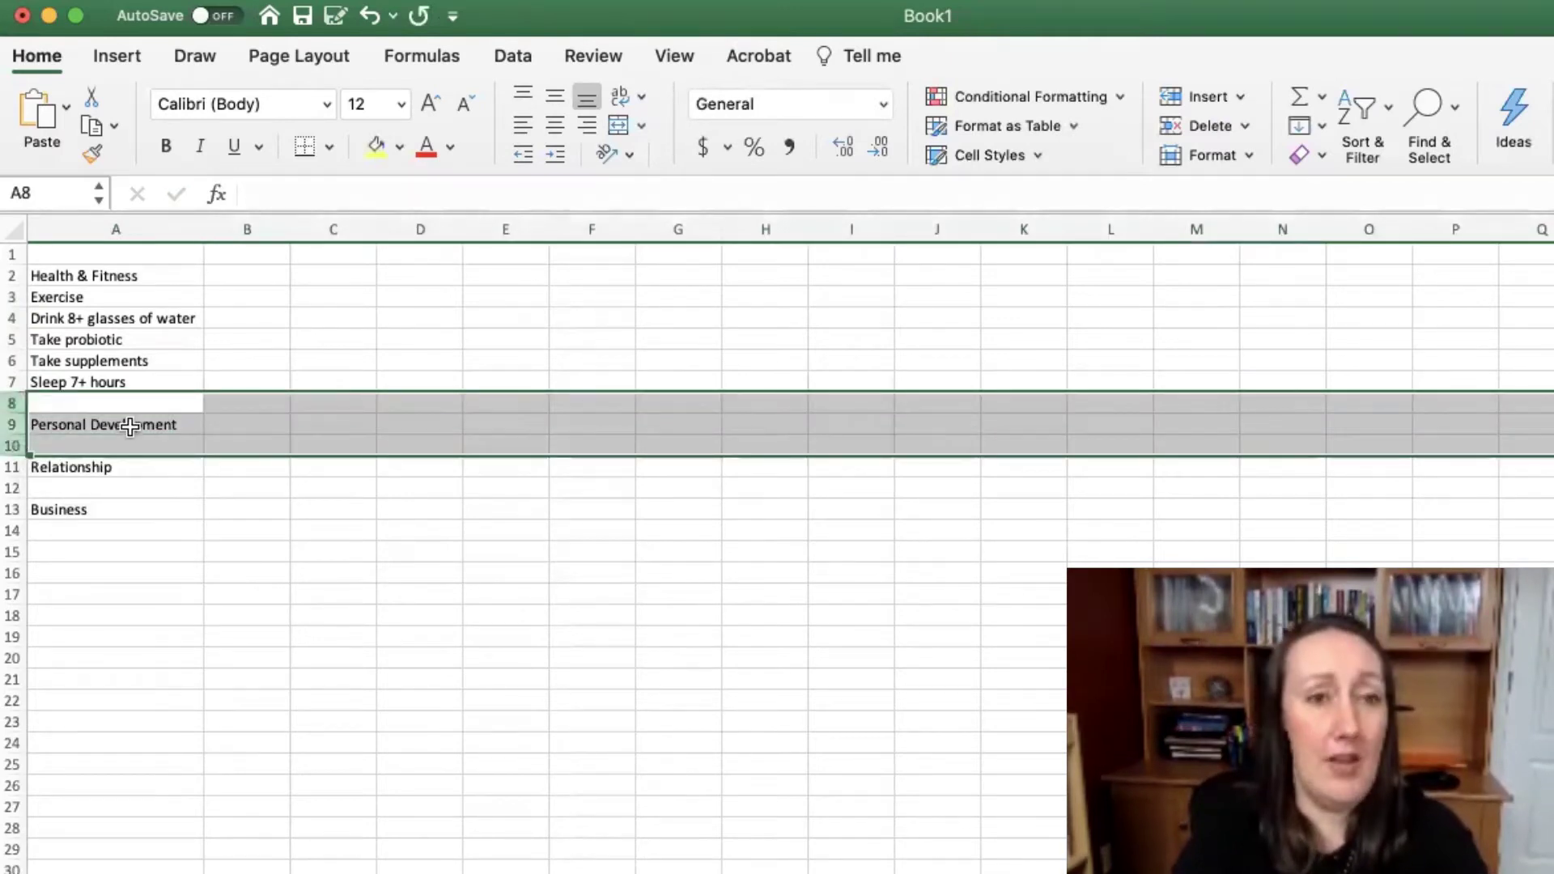
{"action": "right_click", "coordinate": [130, 427]}
{"action": "left_click", "coordinate": [173, 552]}
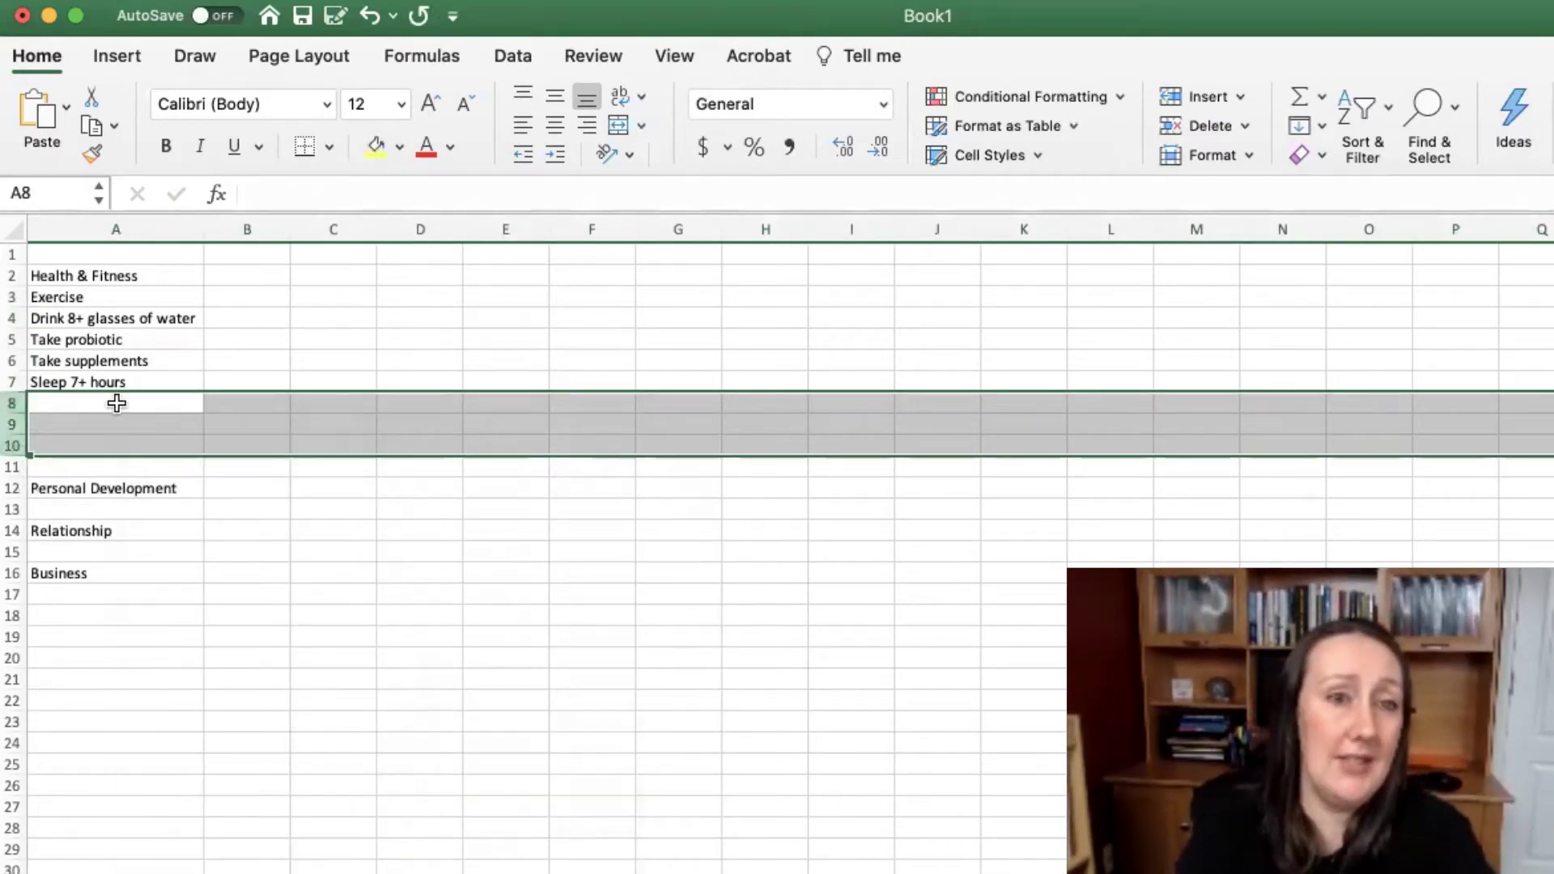
{"action": "left_click", "coordinate": [117, 403]}
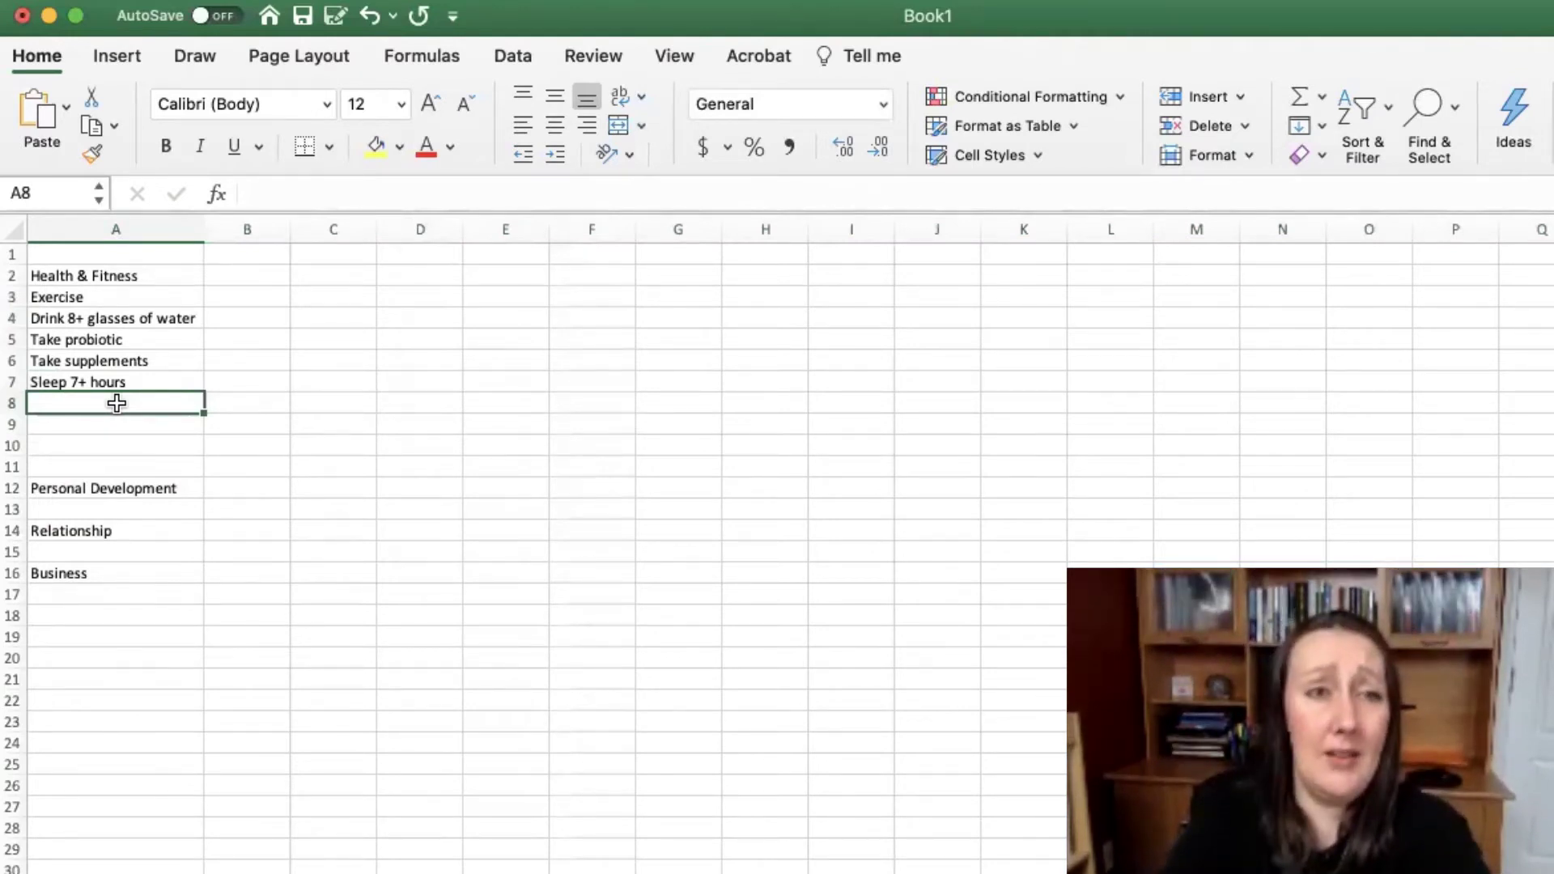
{"action": "type", "text": "Strength"}
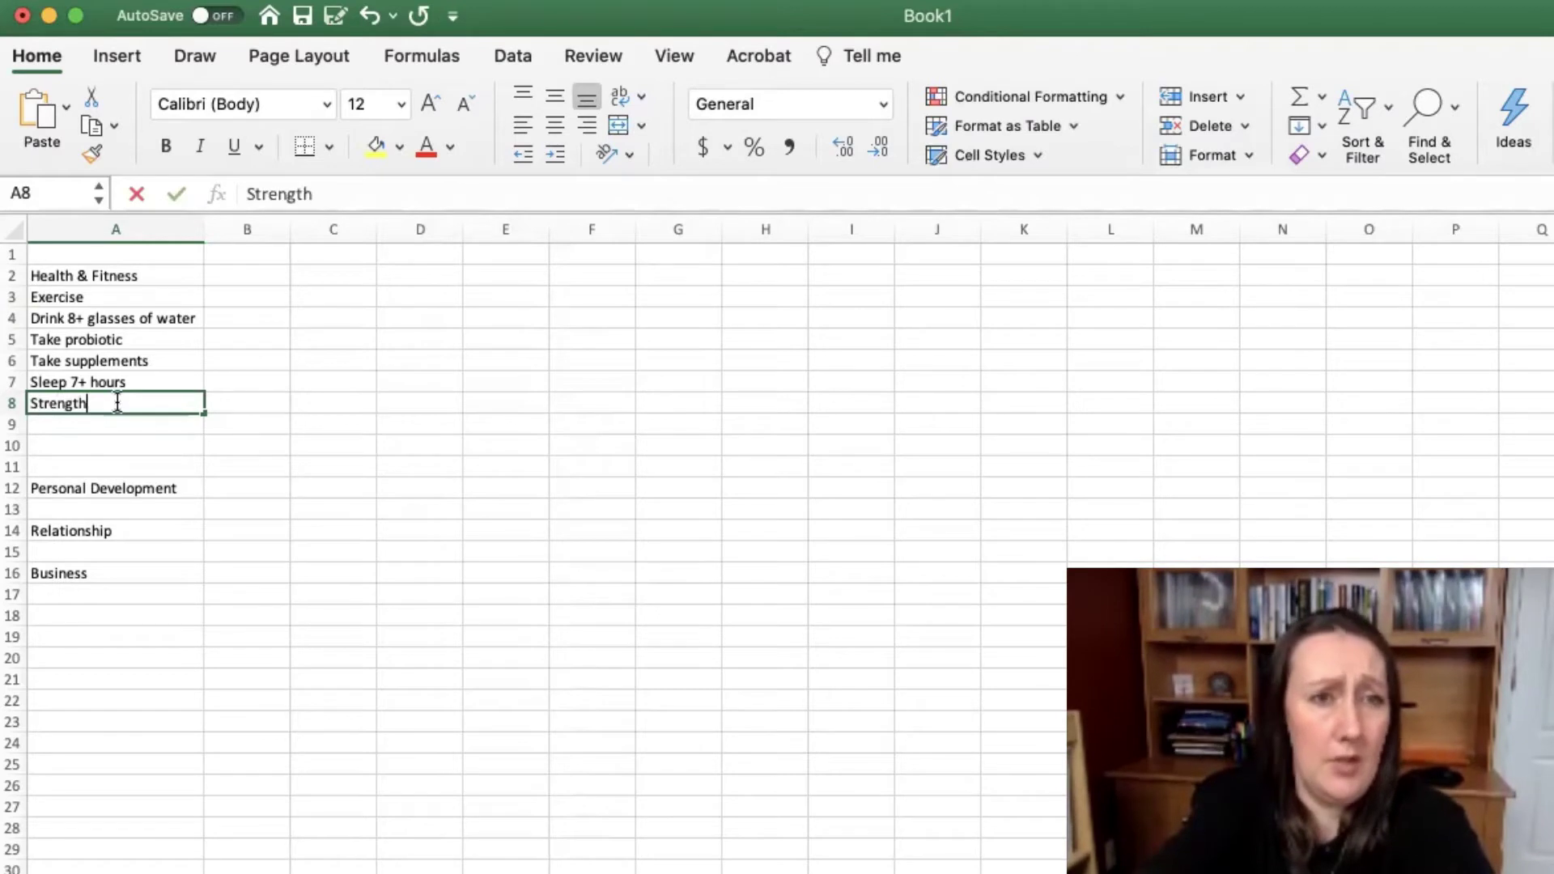
{"action": "type", "text": " Train"}
{"action": "key", "text": "Return"}
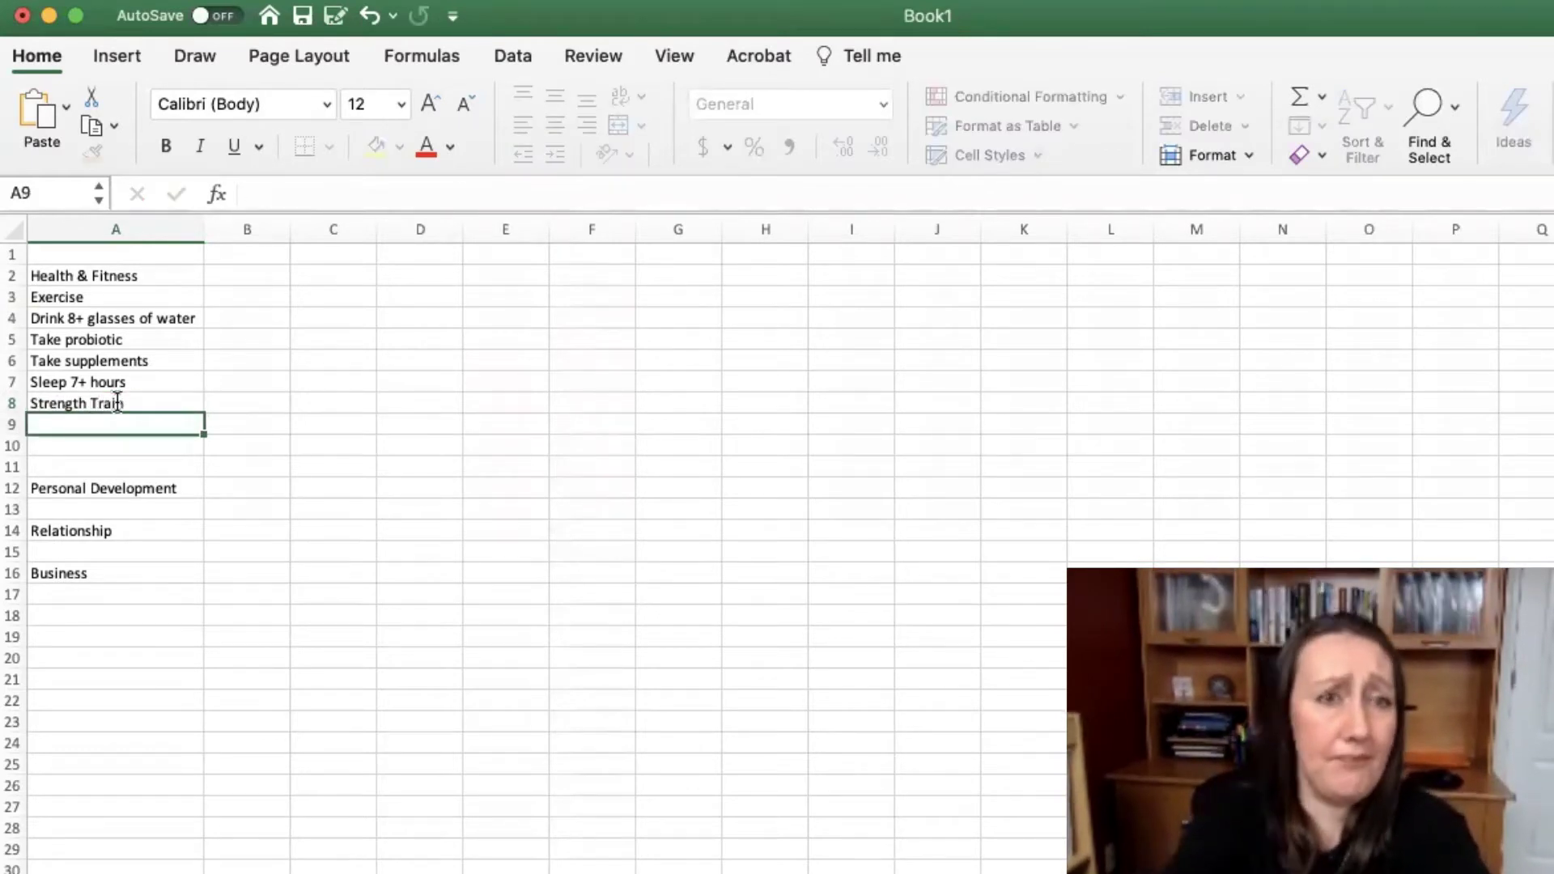
- Replace Exercise in A3 with 30+ minutes of cardio
{"action": "left_click", "coordinate": [68, 288]}
{"action": "type", "text": "Card"}
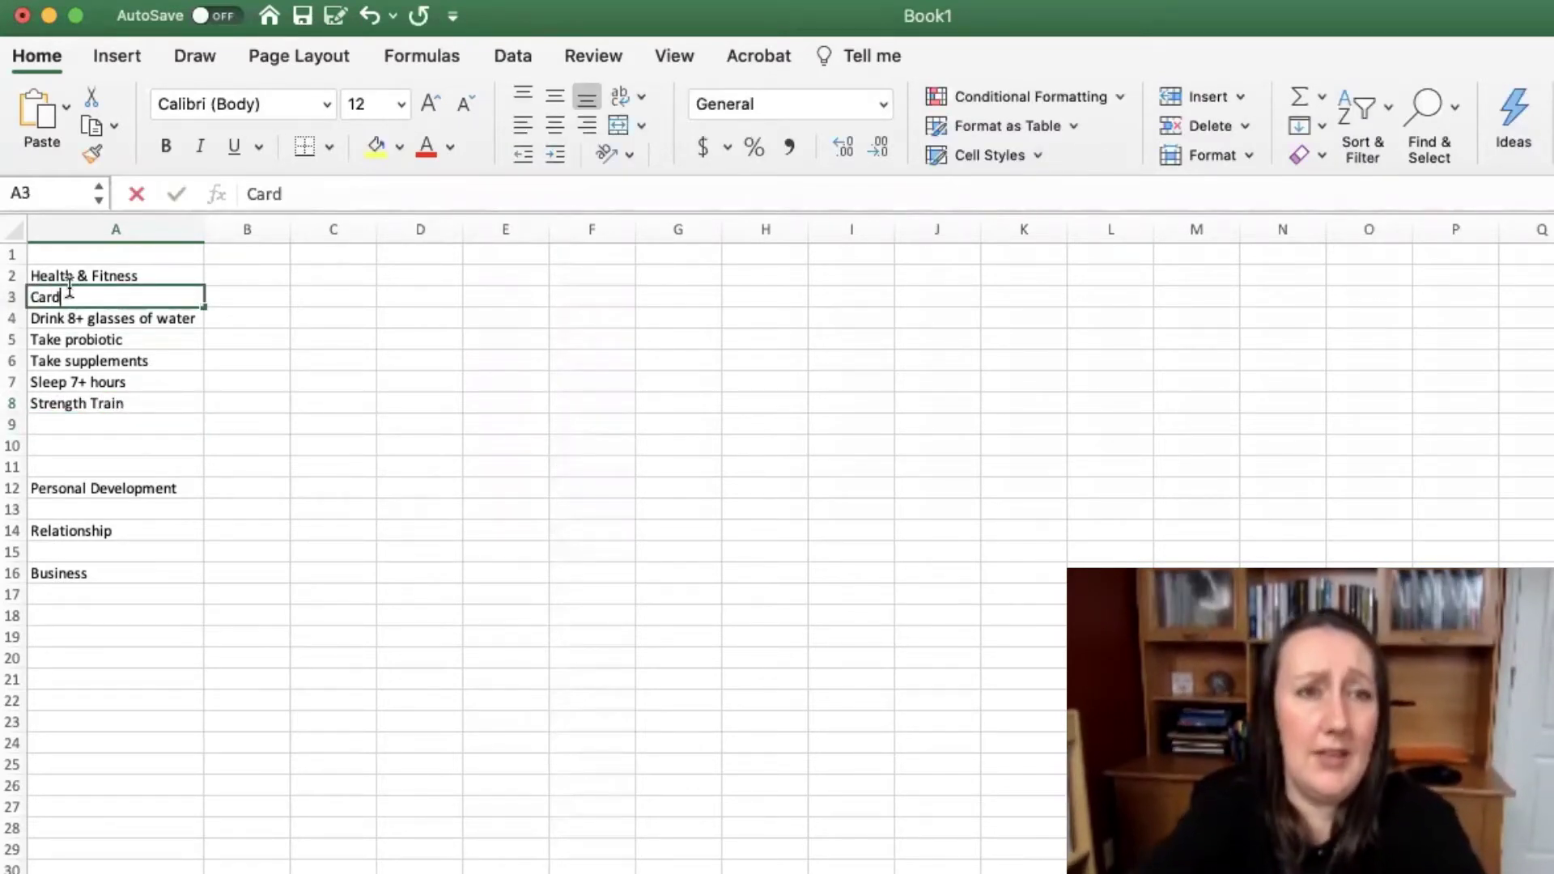
{"action": "key", "text": "BackSpace"}
{"action": "key", "text": "BackSpace"}
{"action": "key", "text": "BackSpace"}
{"action": "key", "text": "BackSpace"}
{"action": "type", "text": "30"}
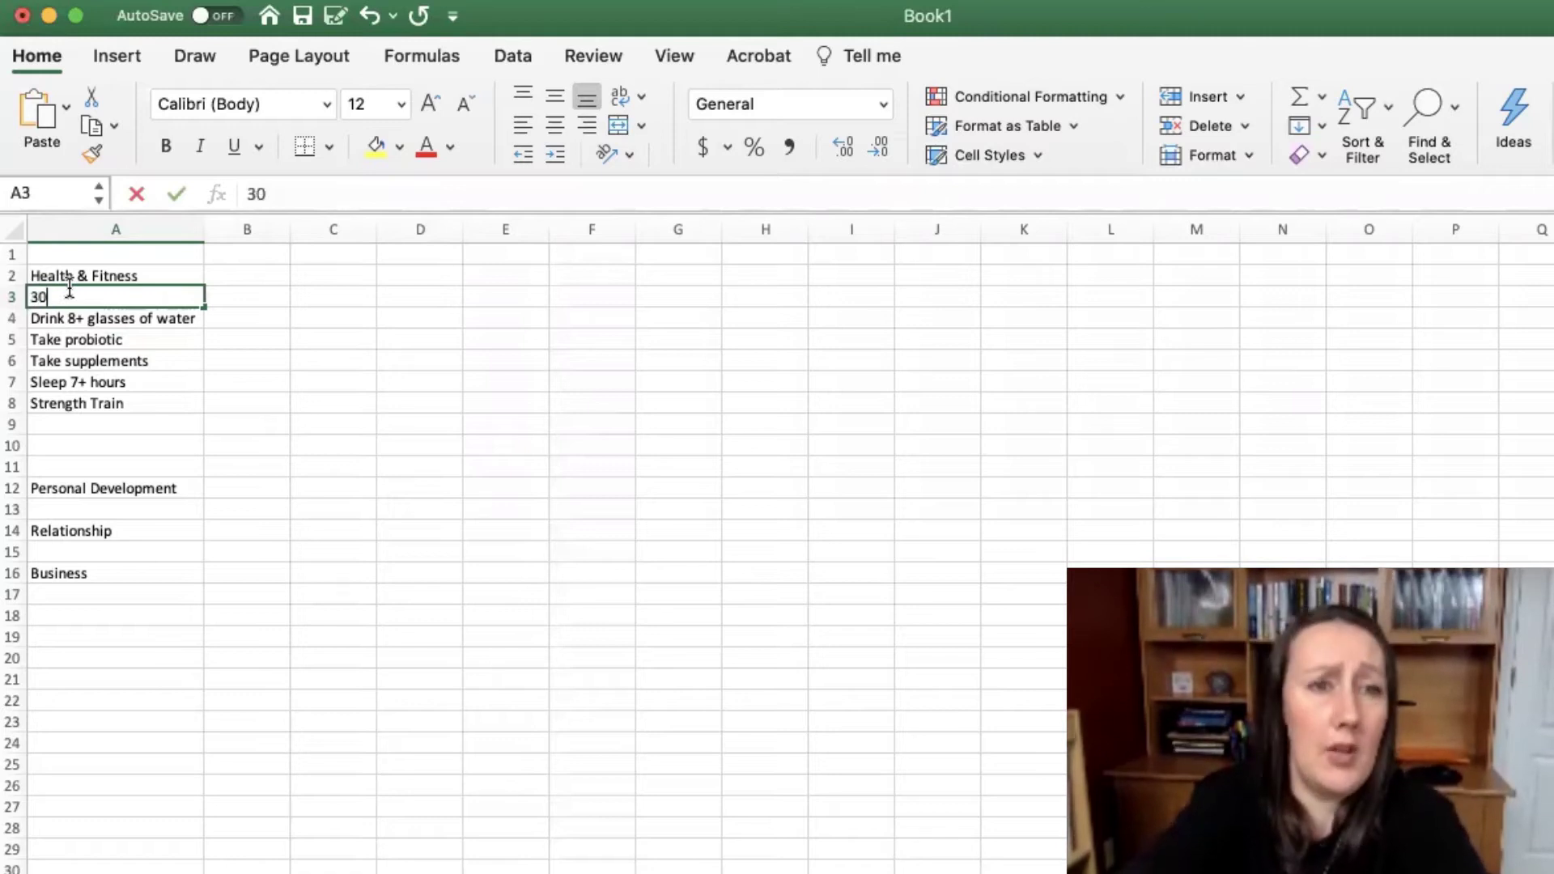
{"action": "type", "text": "+ minutes "}
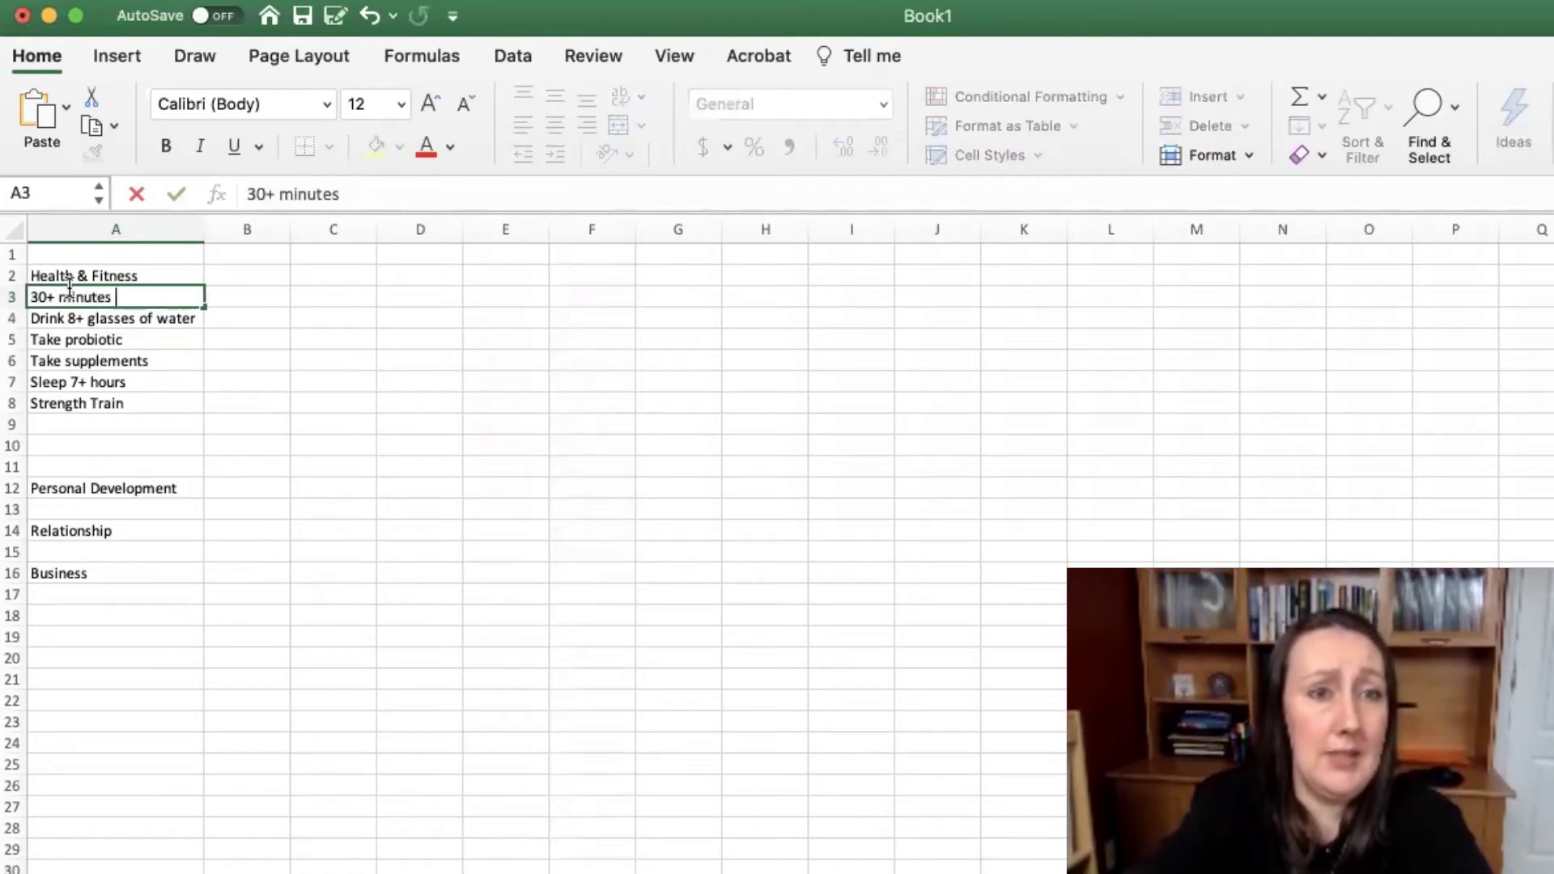
{"action": "type", "text": "of cardio"}
{"action": "key", "text": "Return"}
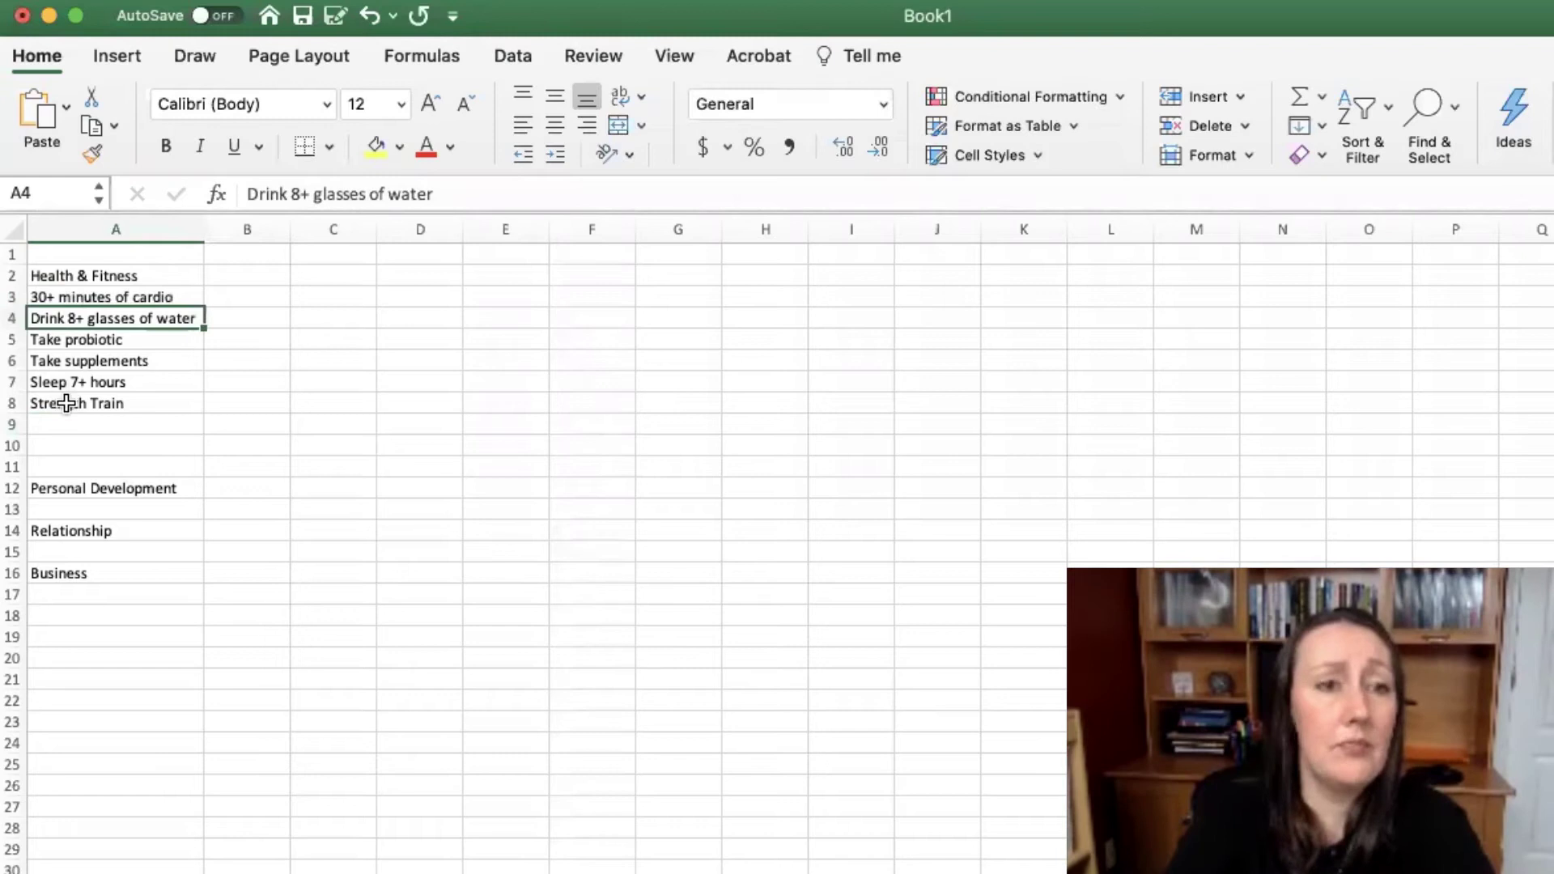
- Insert a row at row 4 and move Strength Train from A9 into A4
{"action": "left_click", "coordinate": [16, 318]}
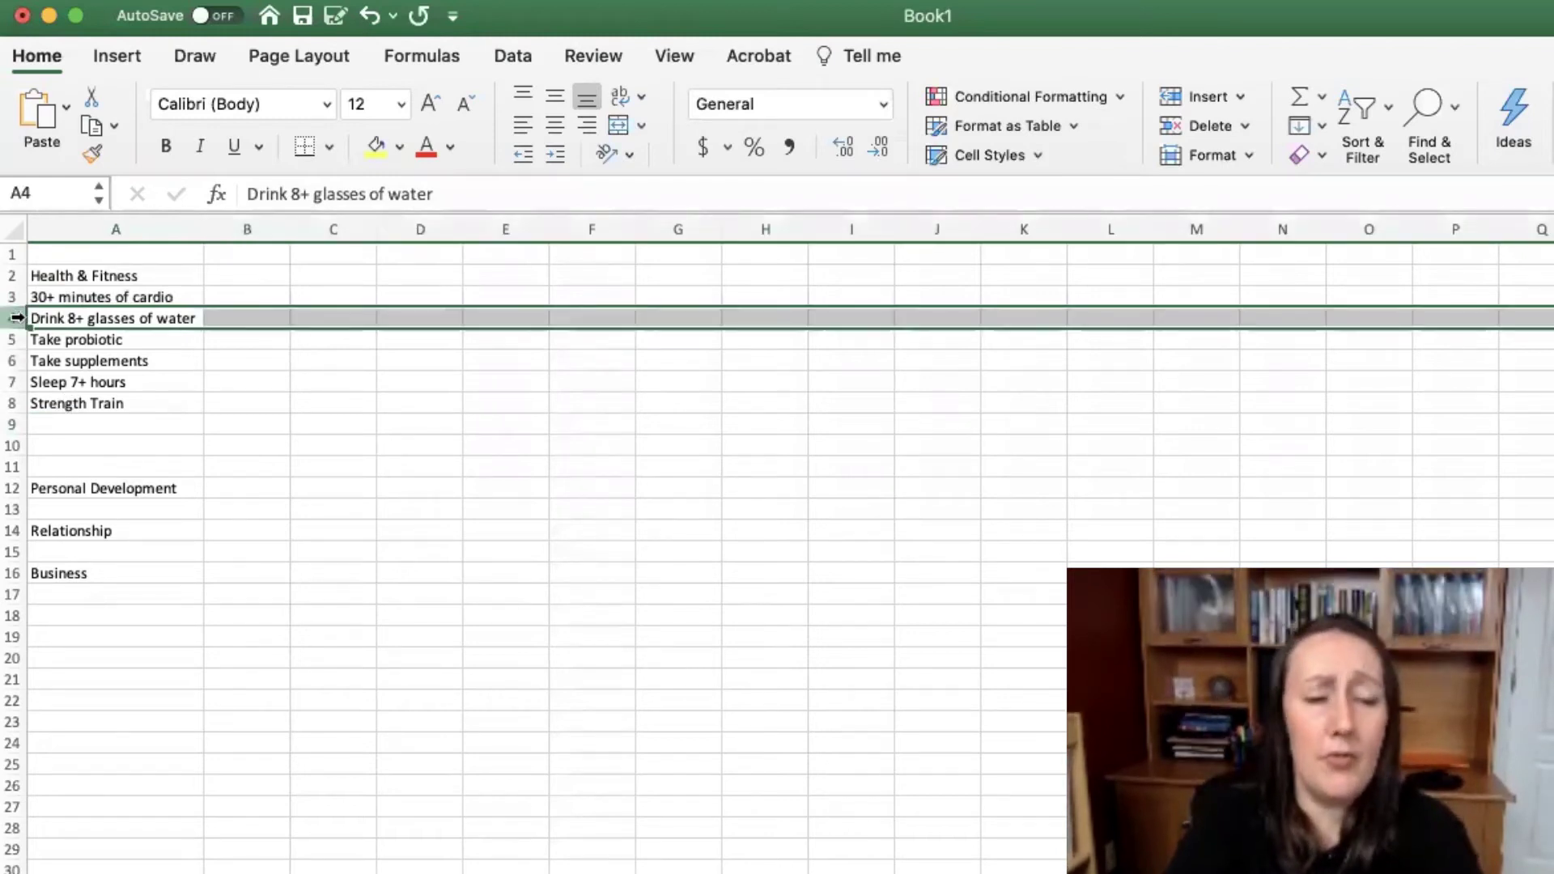
{"action": "right_click", "coordinate": [16, 317]}
{"action": "left_click", "coordinate": [97, 444]}
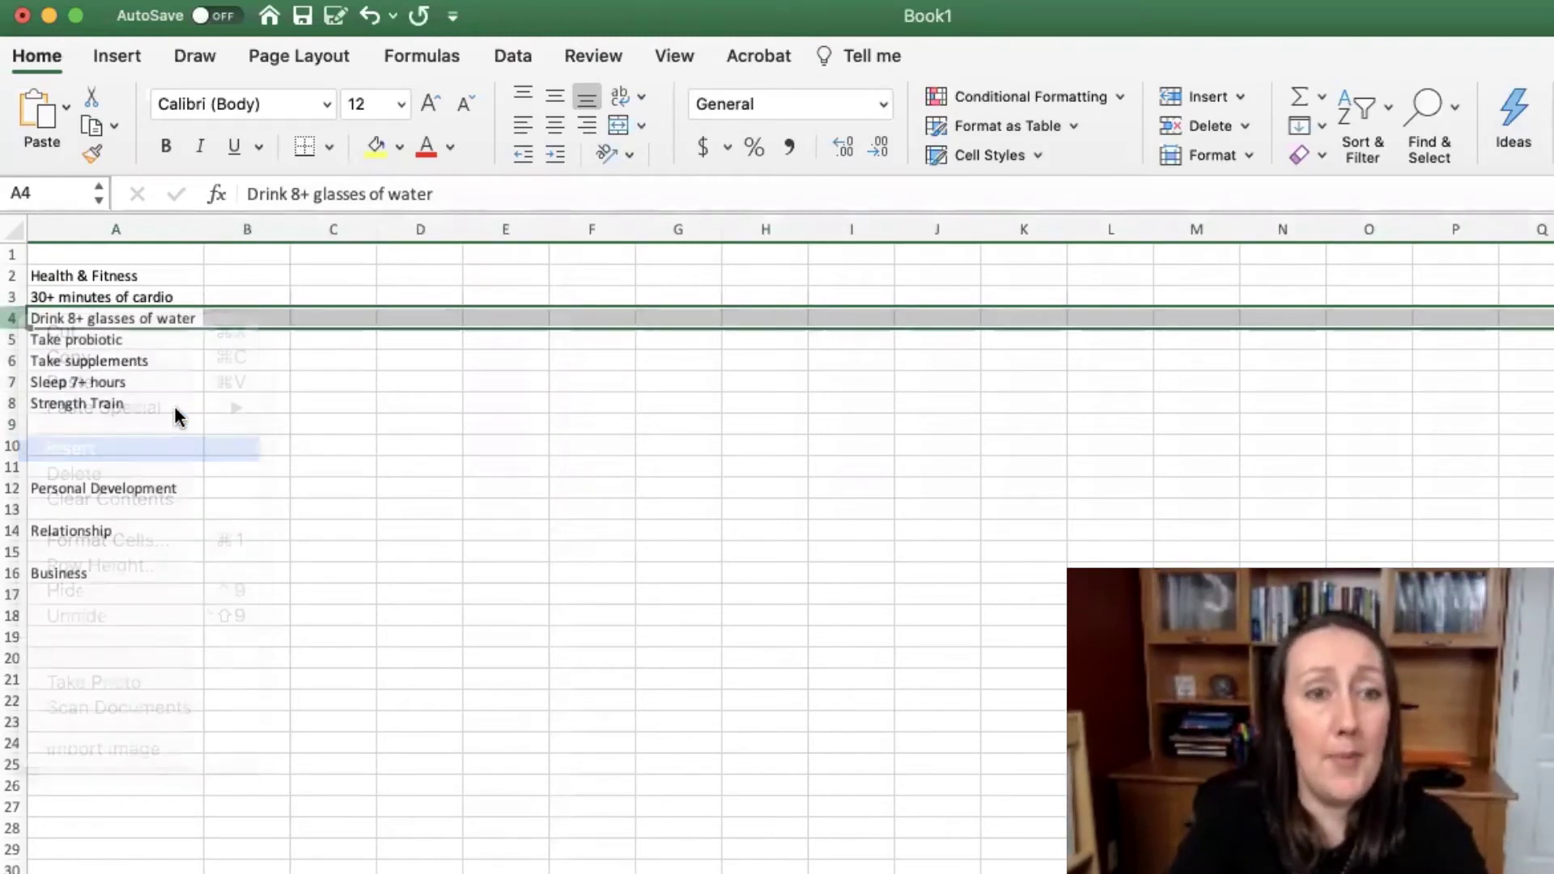
{"action": "left_click", "coordinate": [143, 422]}
{"action": "key", "text": "super+x"}
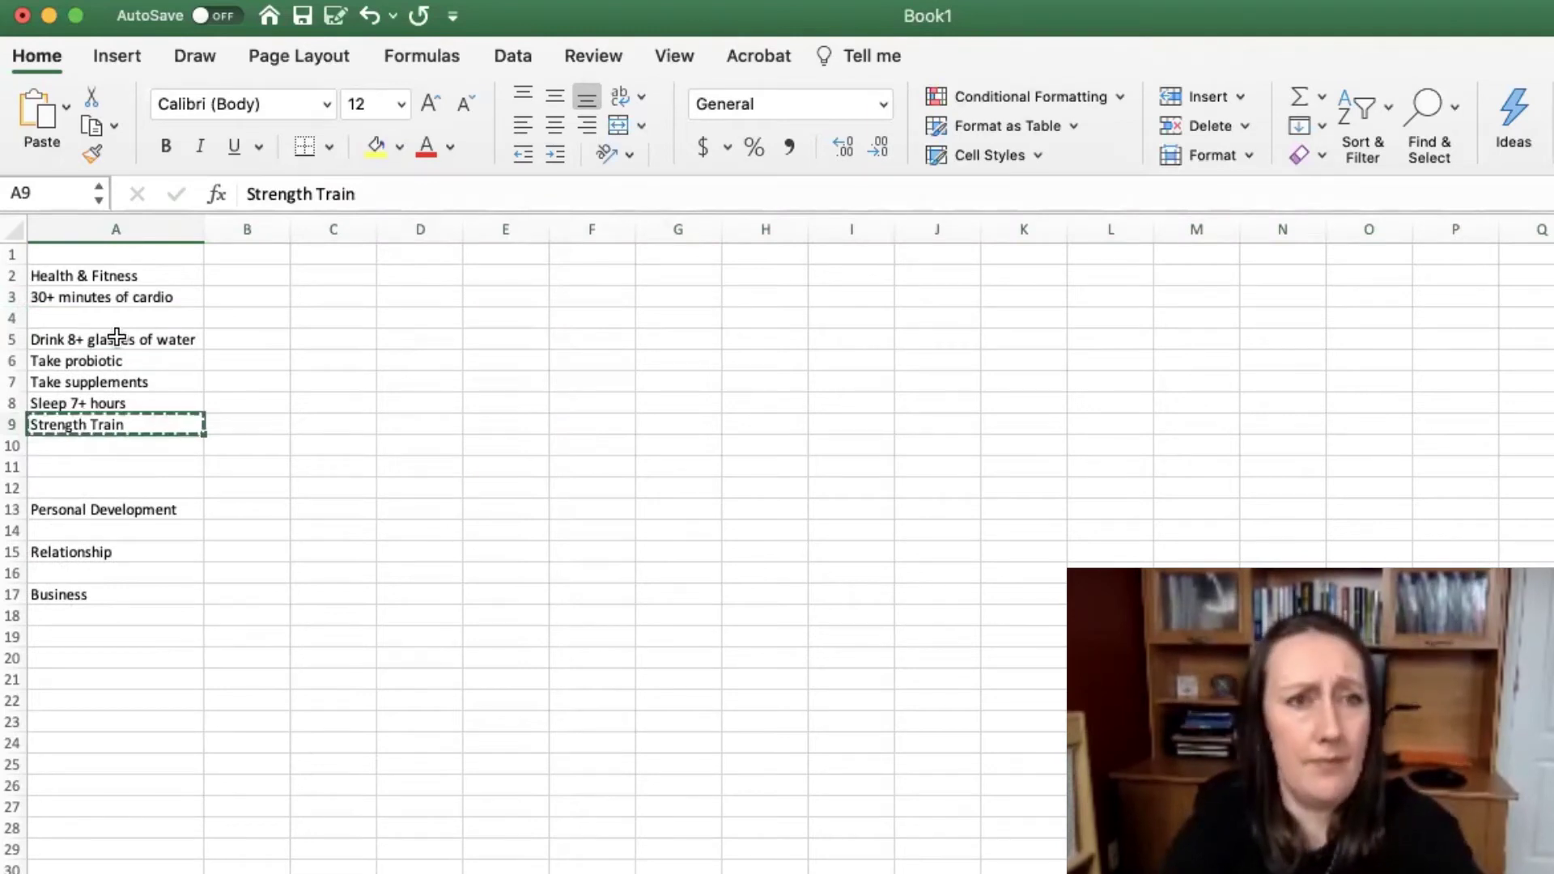
{"action": "left_click", "coordinate": [103, 318]}
{"action": "key", "text": "super+v"}
- Add No alcohol and Limited sugar starting in A9
{"action": "left_click", "coordinate": [104, 423]}
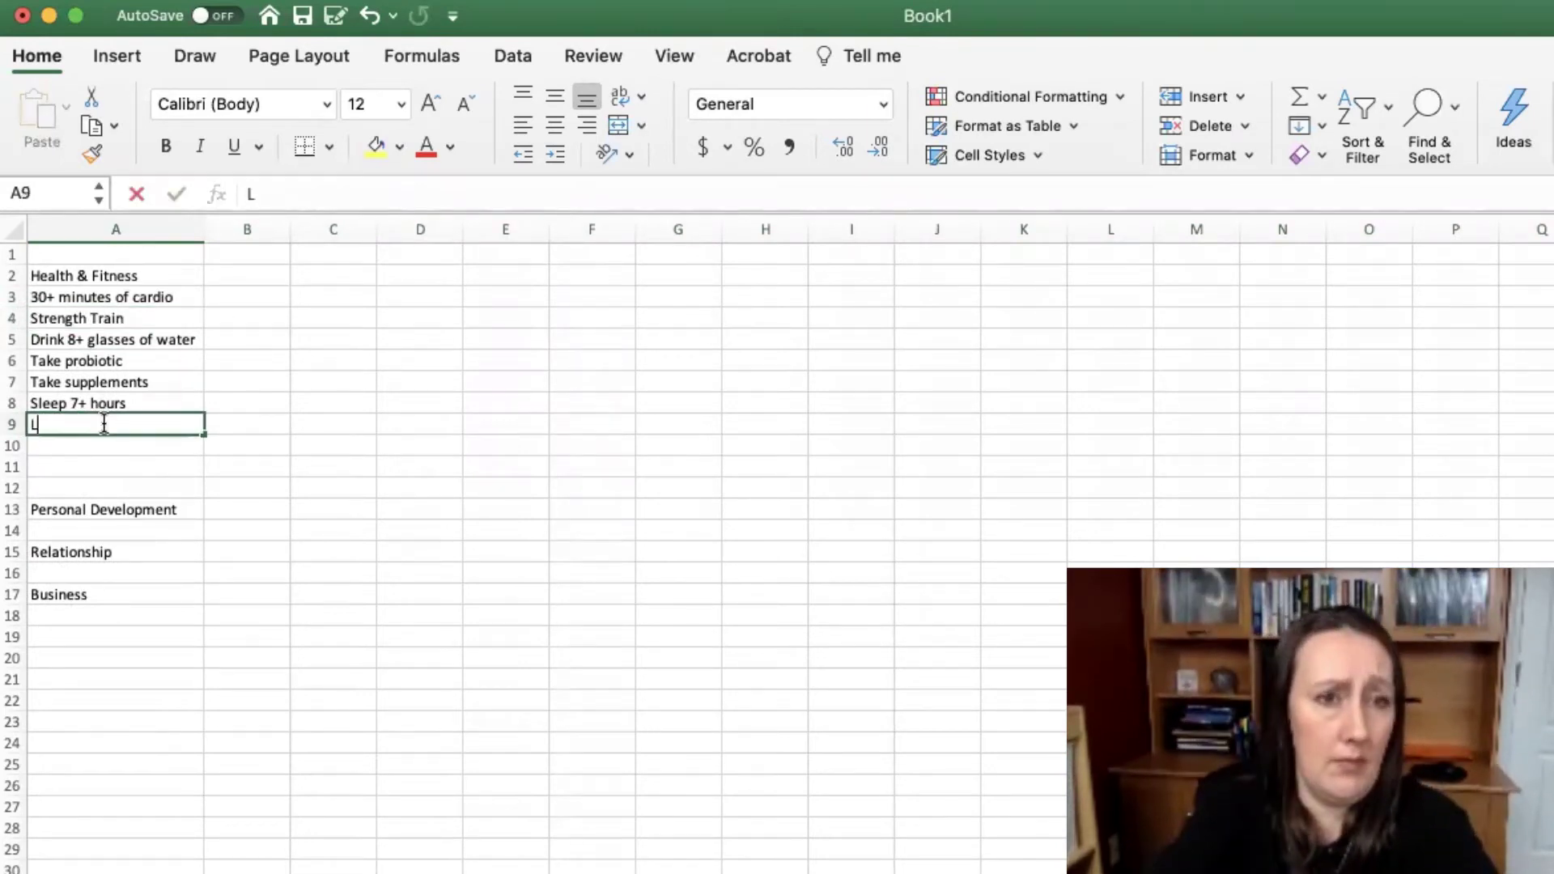
{"action": "type", "text": "No alcohol"}
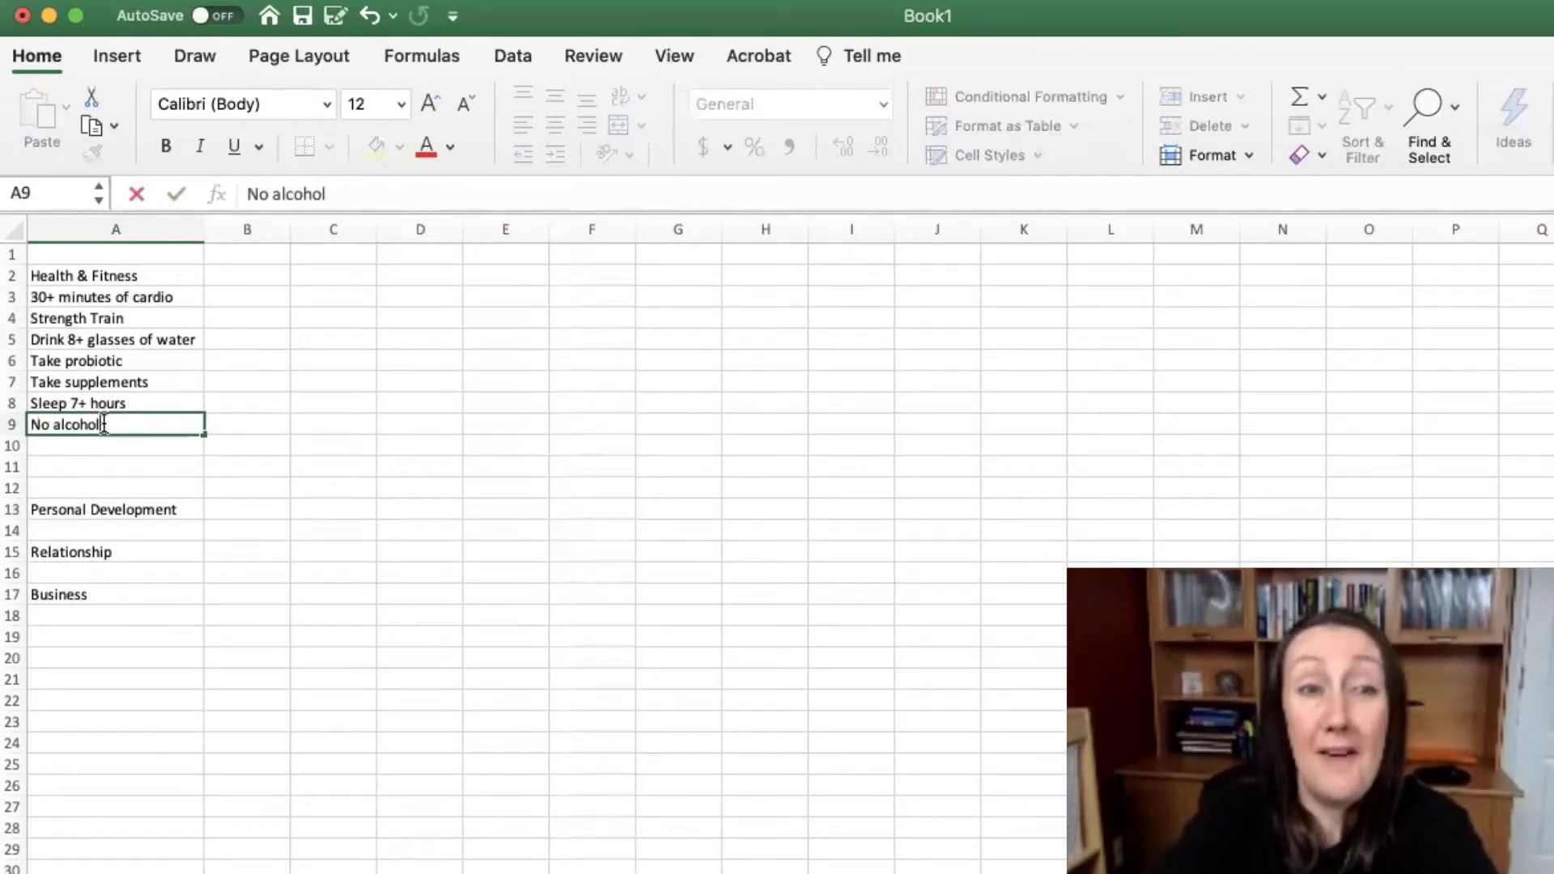
{"action": "key", "text": "Return"}
{"action": "type", "text": "Limited su"}
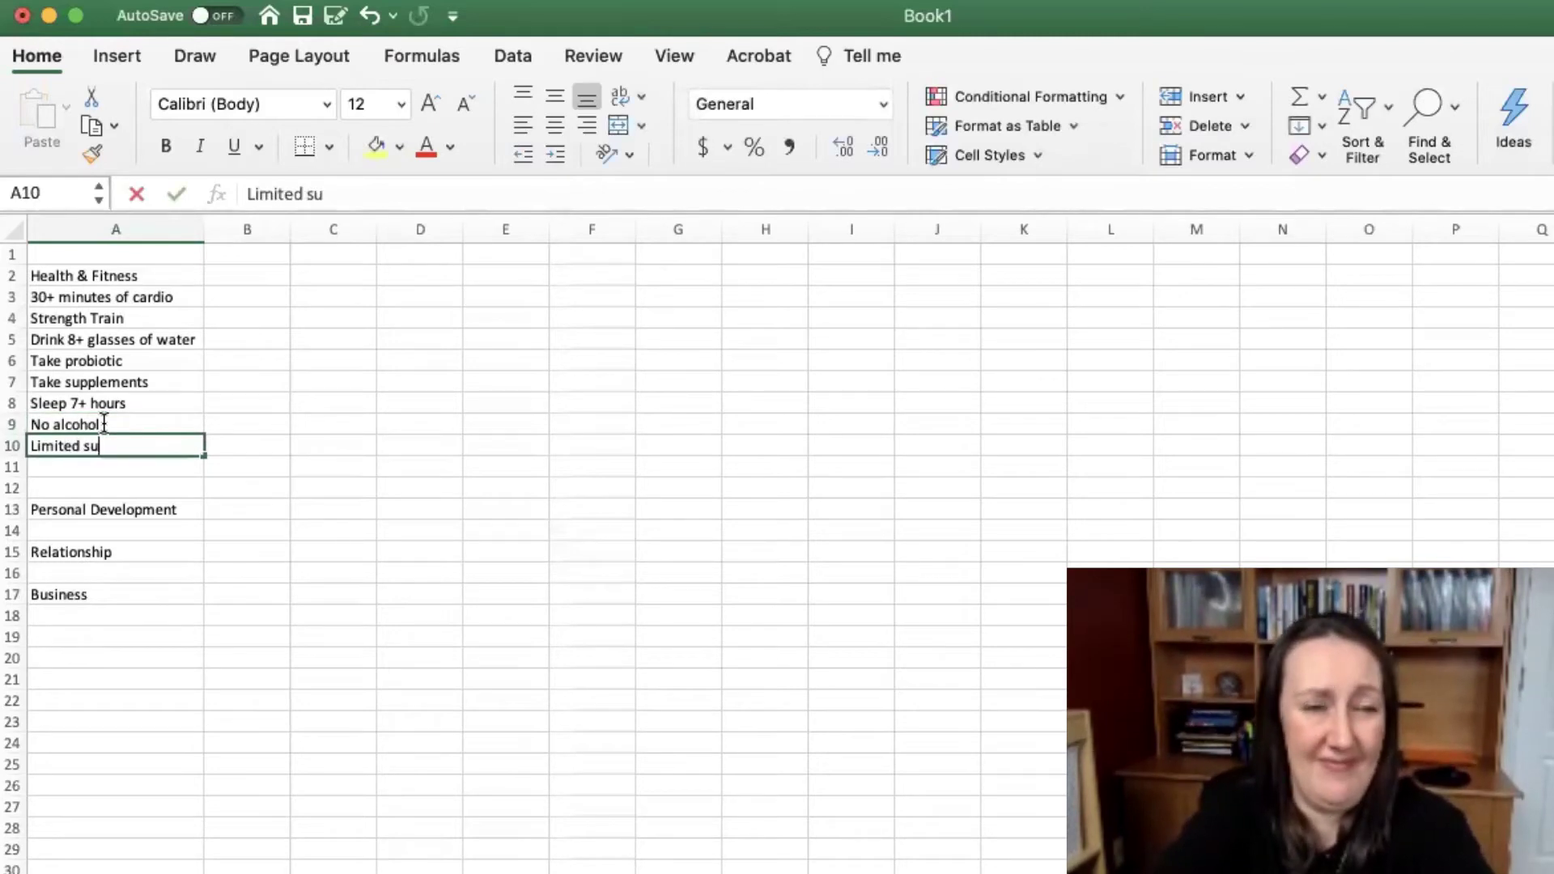
{"action": "type", "text": "gar"}
{"action": "key", "text": "Return"}
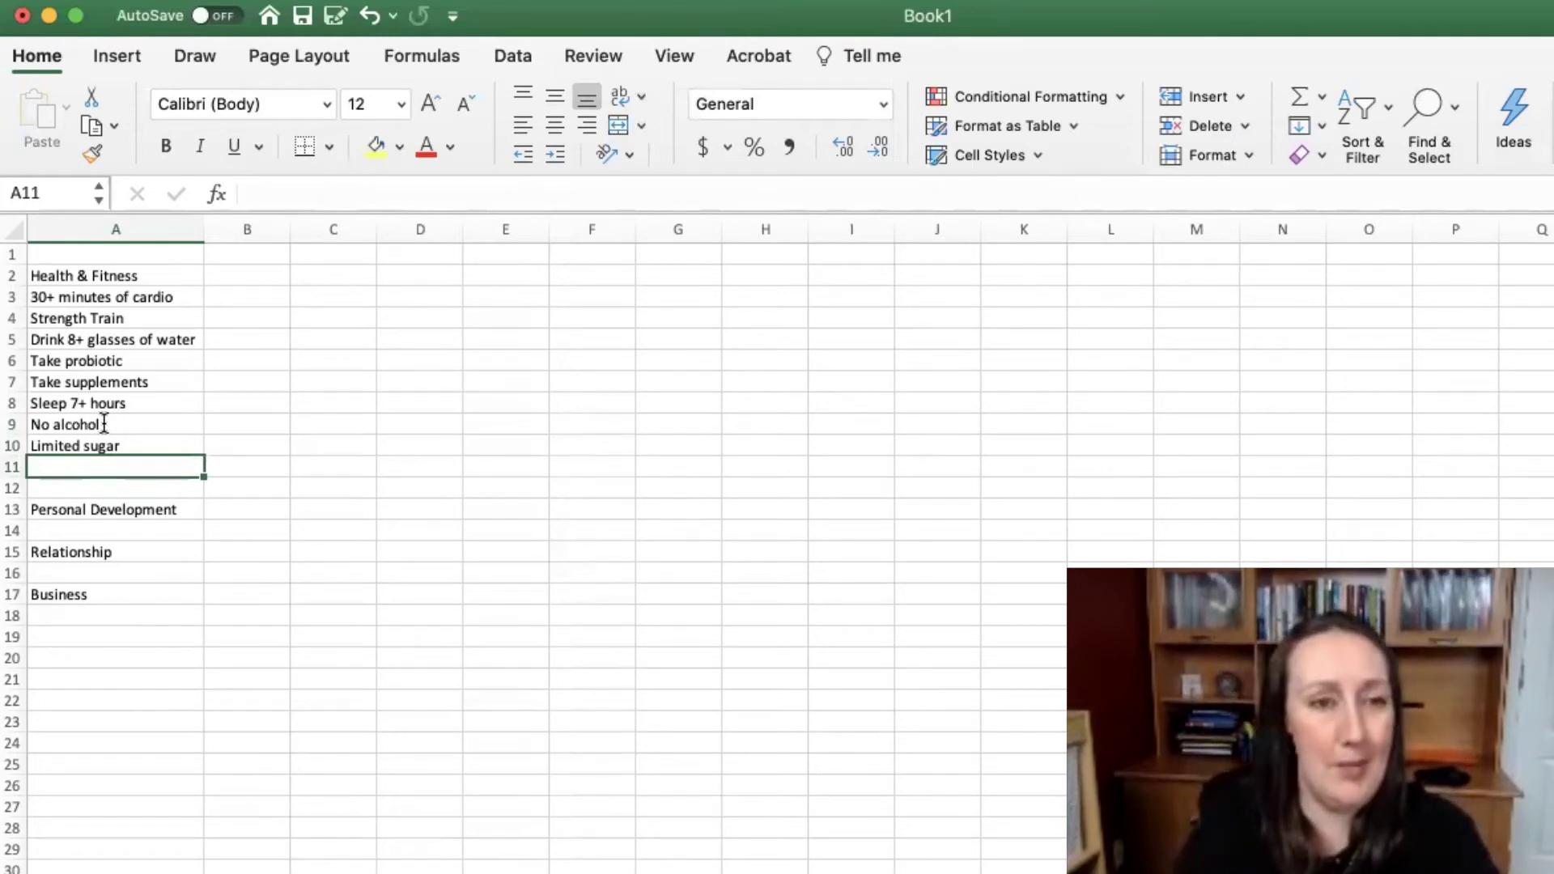
- Insert five rows at rows 14–18 and add Read 1 chp. in book and Write in gratitude journal
{"action": "left_click_drag", "start_coordinate": [12, 532], "coordinate": [17, 605]}
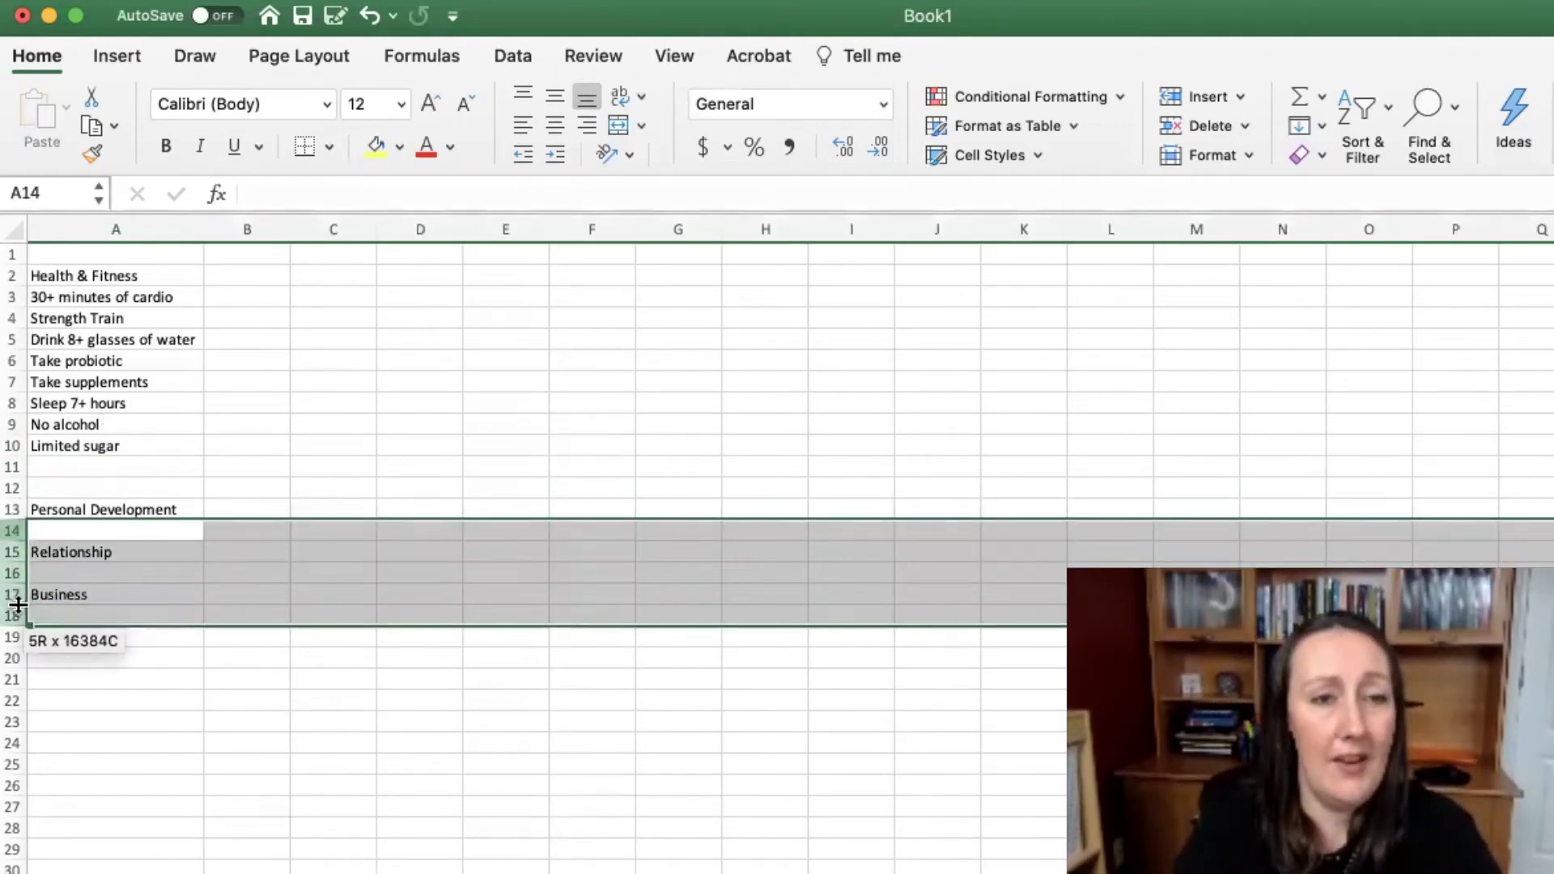
{"action": "right_click", "coordinate": [68, 584]}
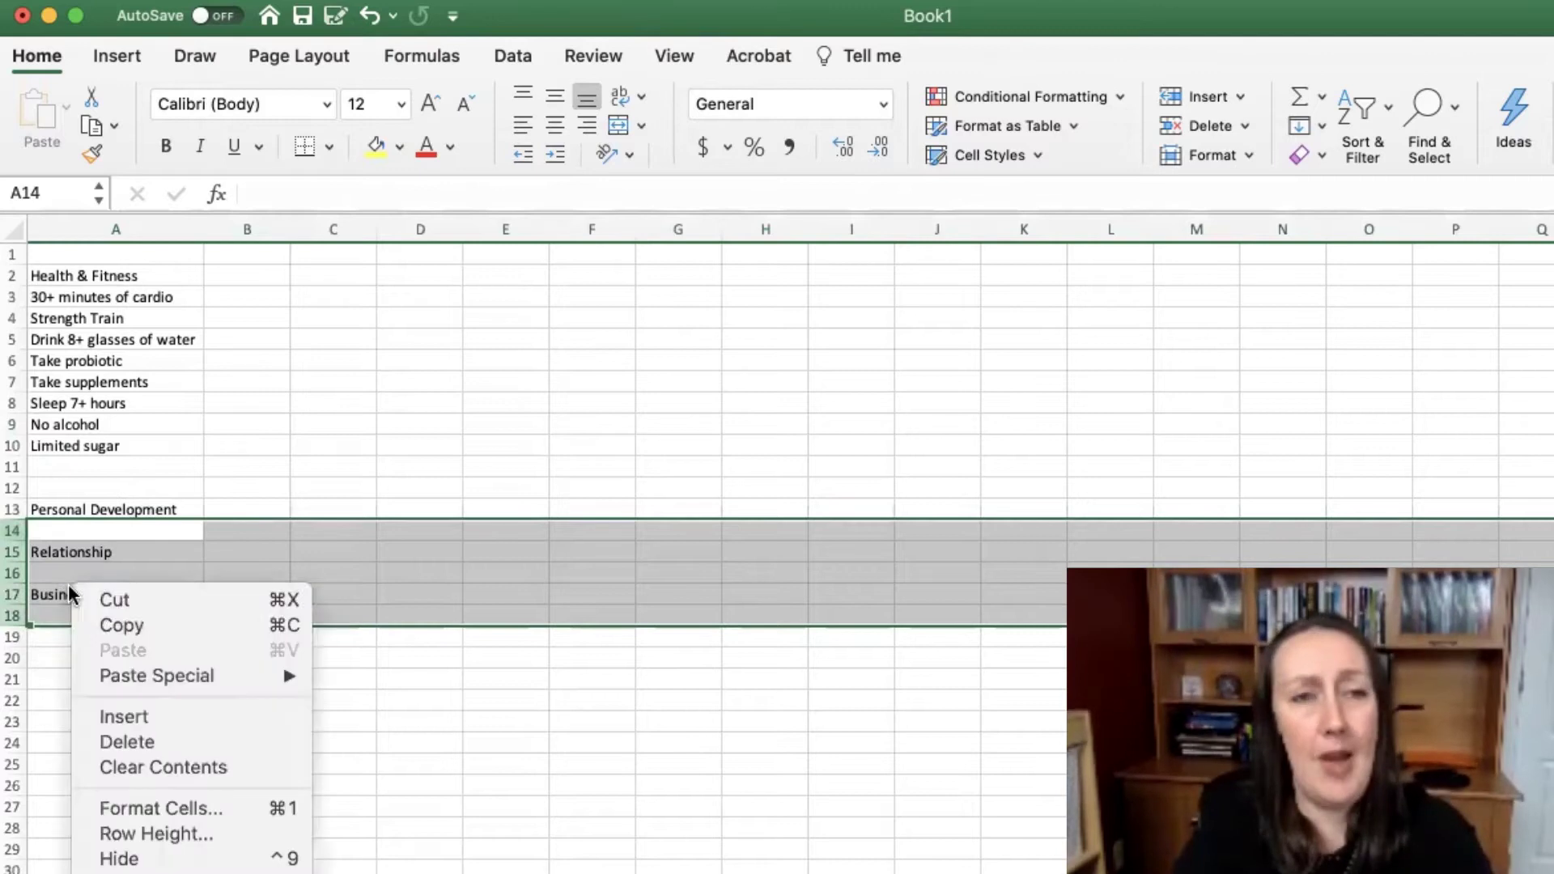
{"action": "left_click", "coordinate": [138, 717]}
{"action": "left_click", "coordinate": [103, 527]}
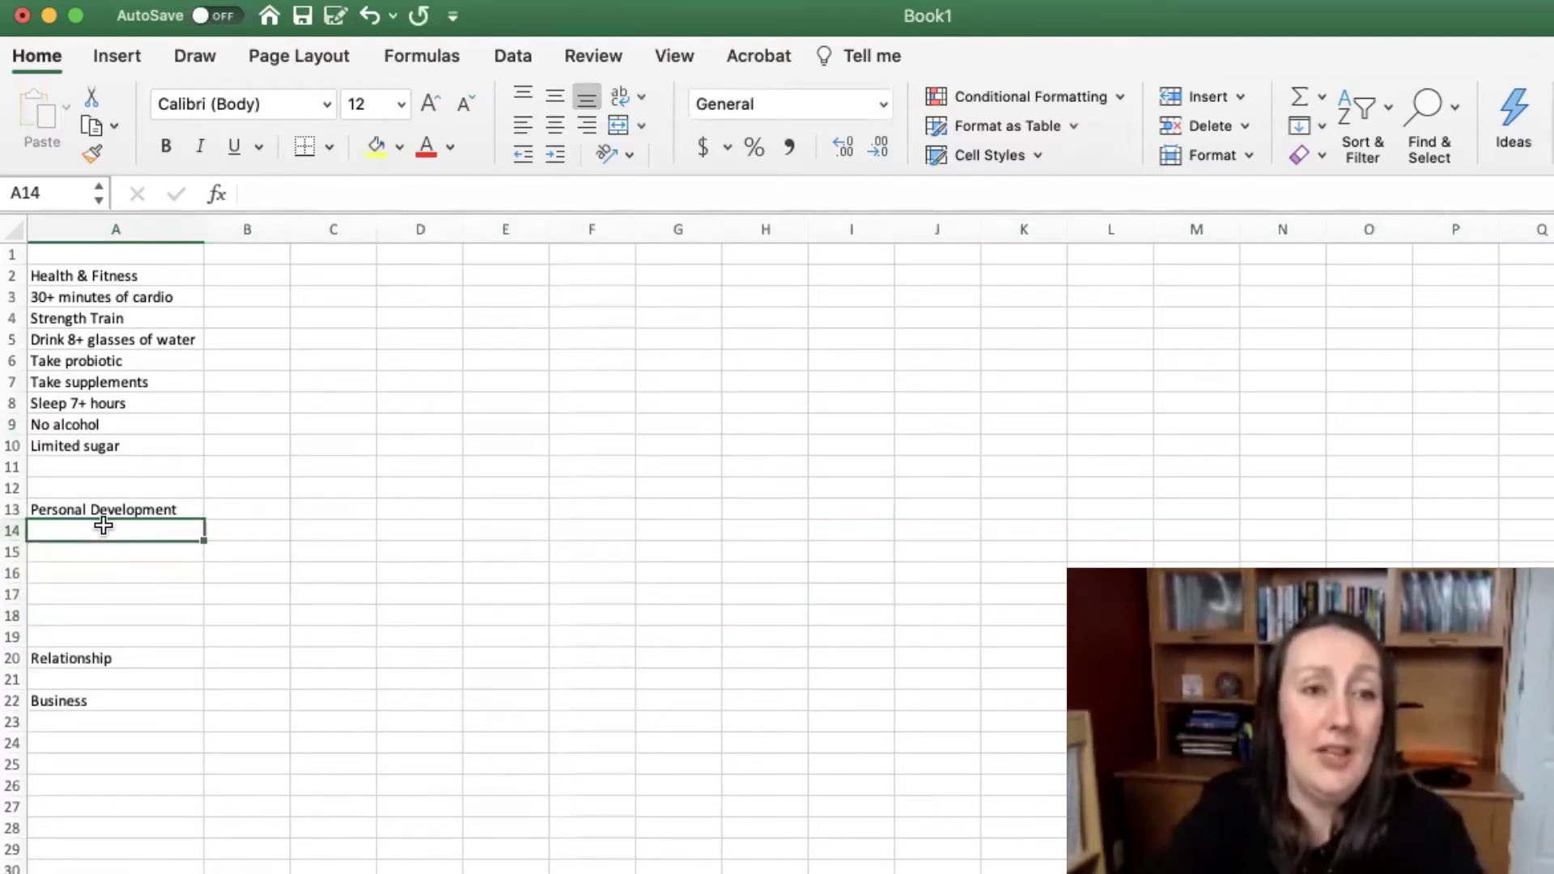
{"action": "type", "text": "Read "}
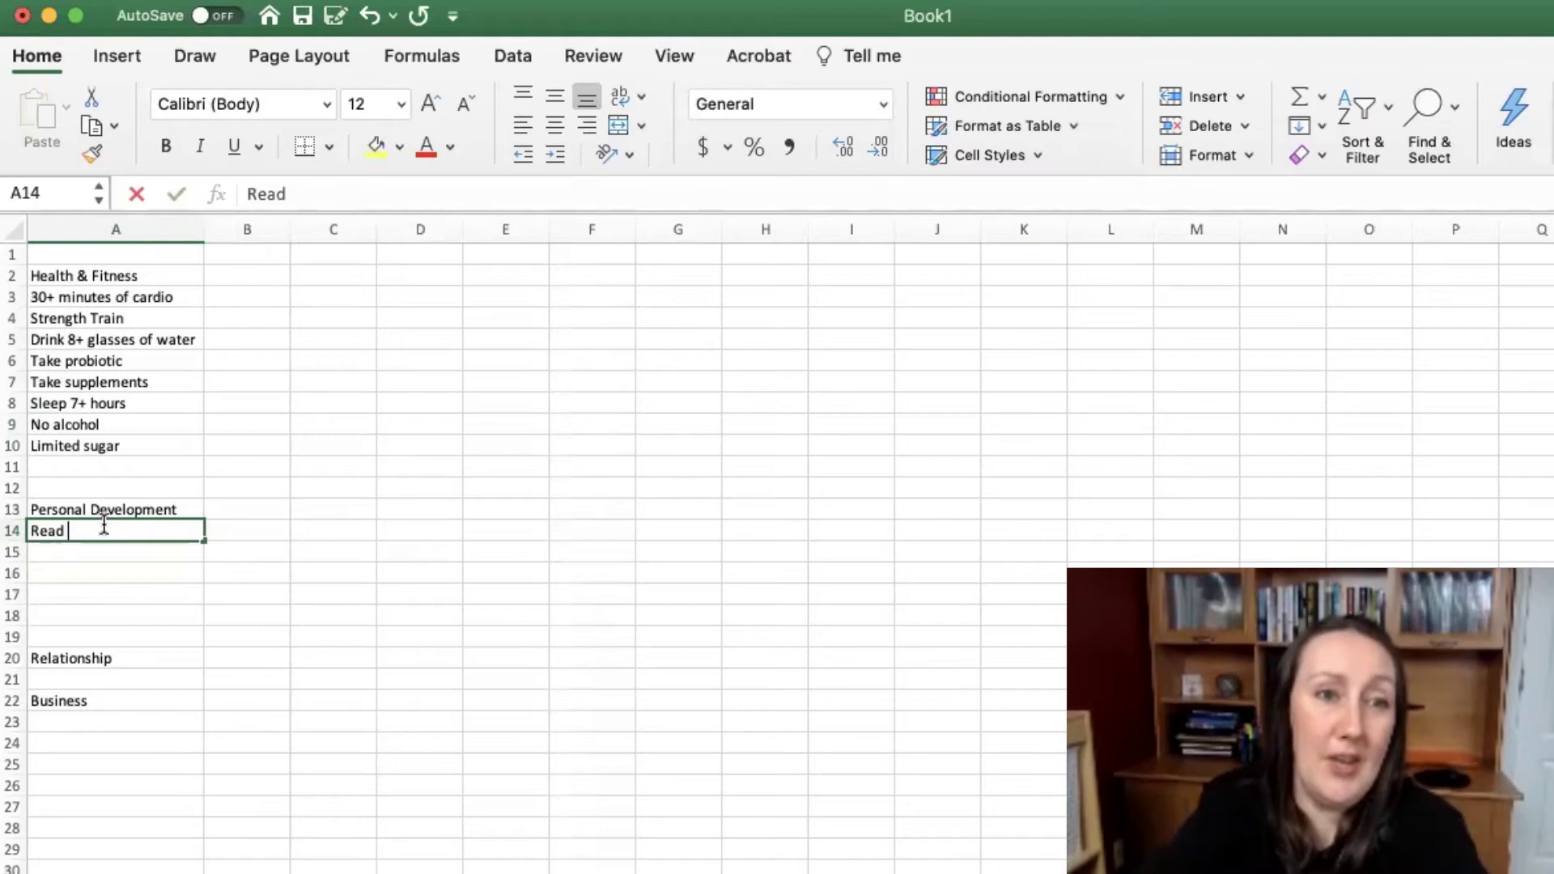
{"action": "type", "text": "1 chp."}
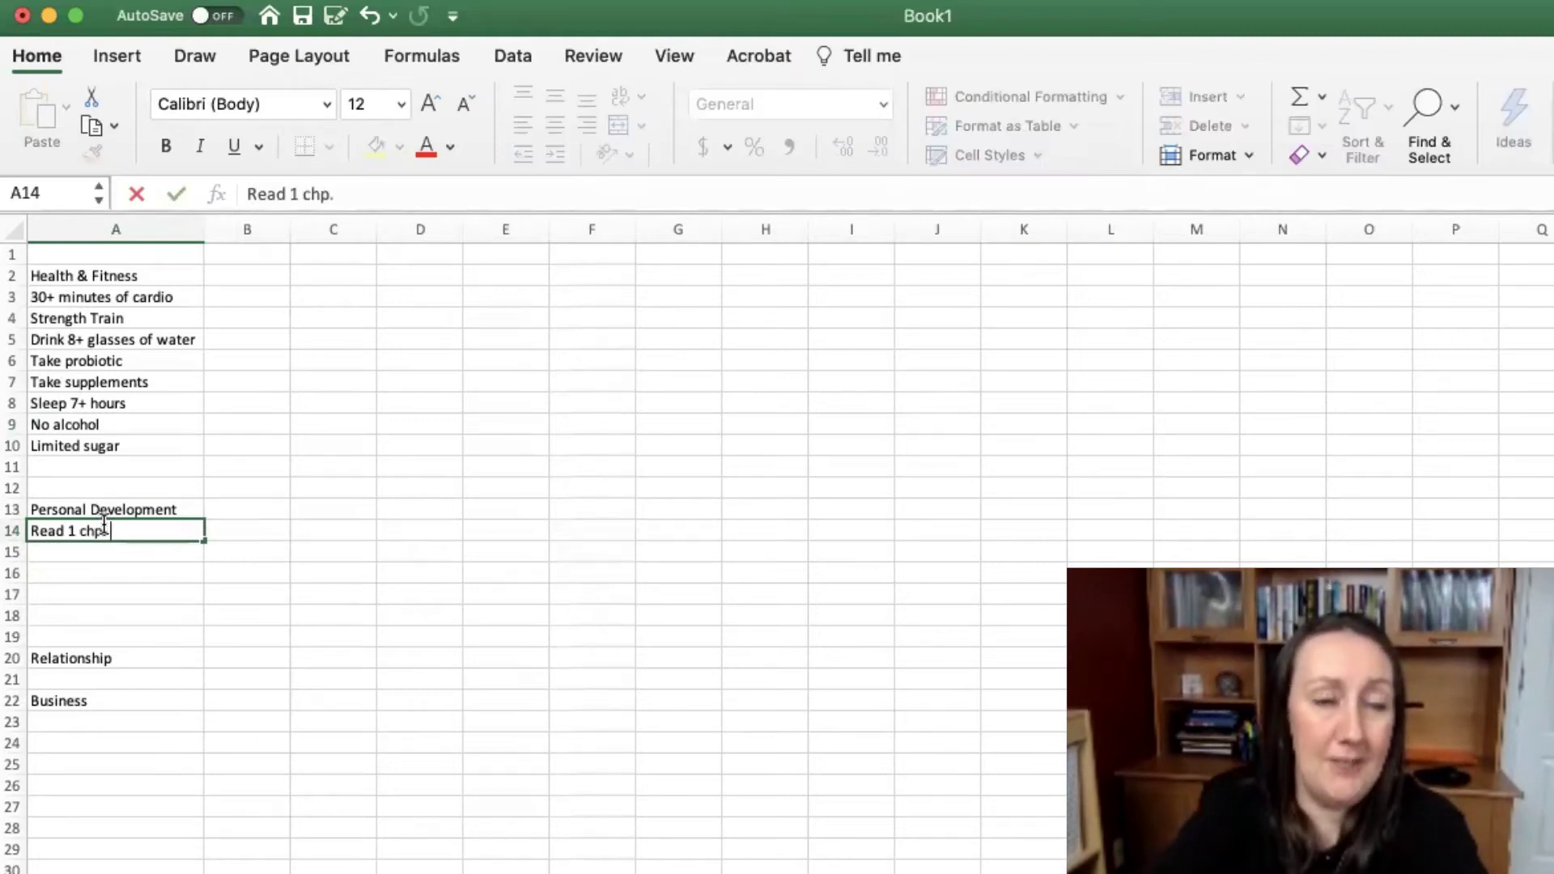
{"action": "type", "text": " in book"}
{"action": "key", "text": "Return"}
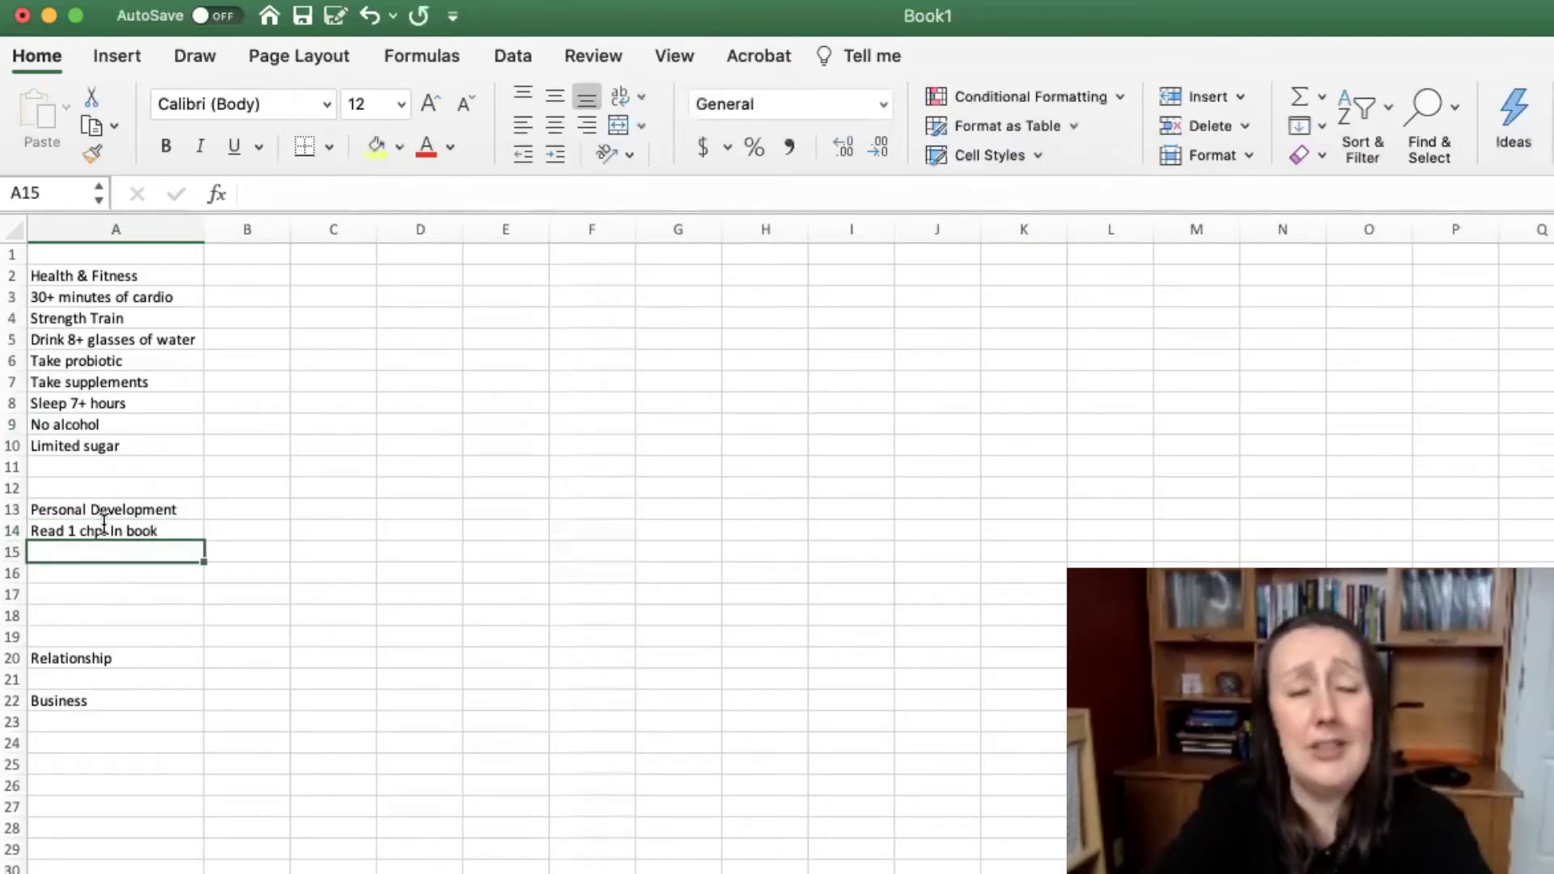
{"action": "type", "text": "Write in "}
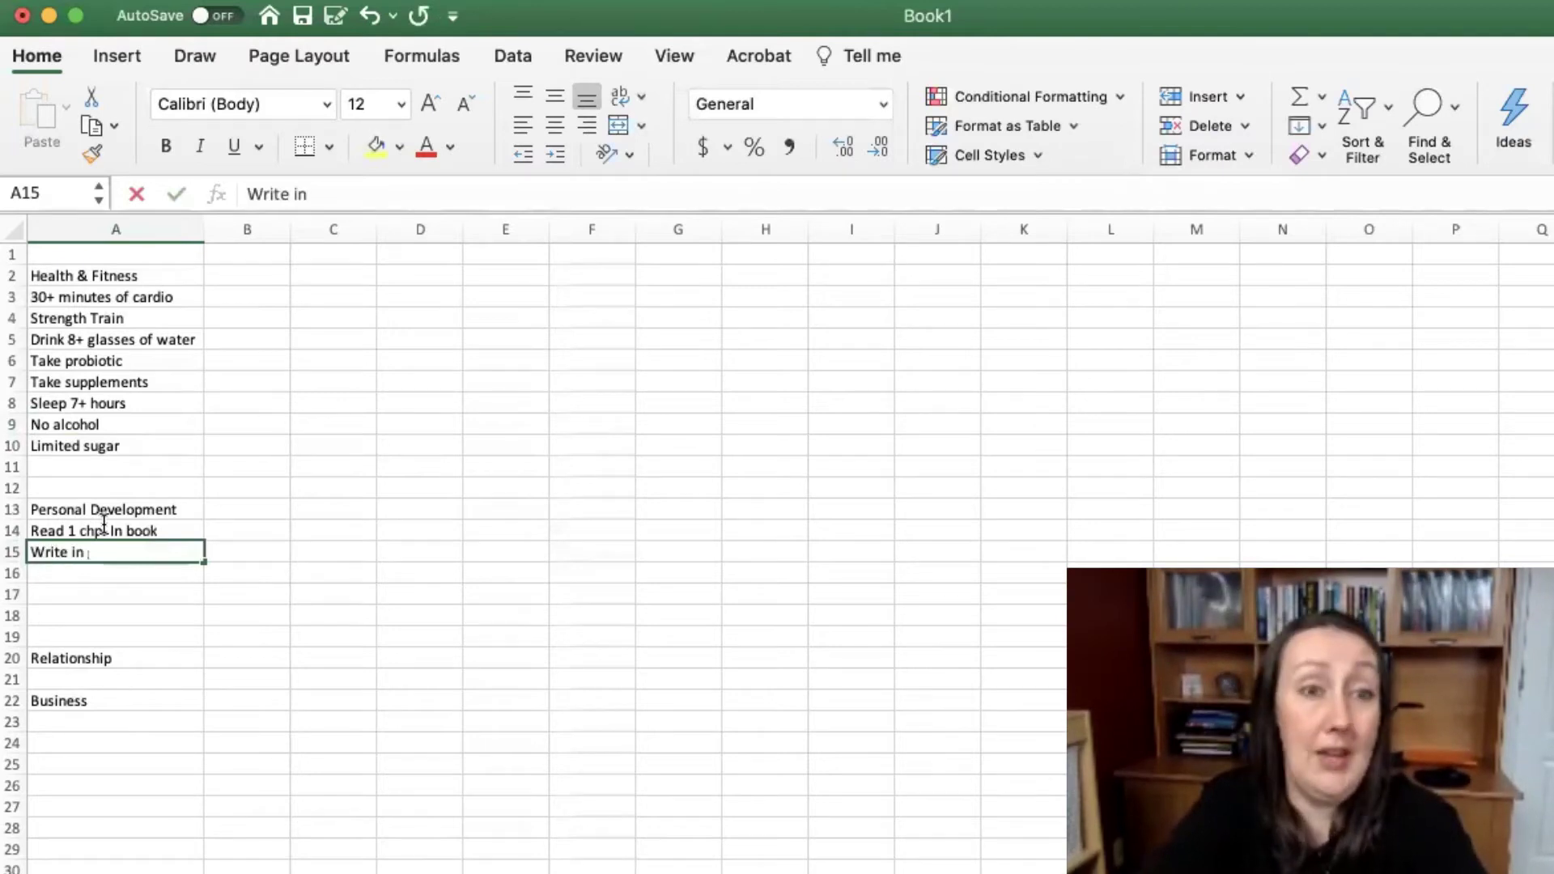
{"action": "type", "text": "gratitude journal"}
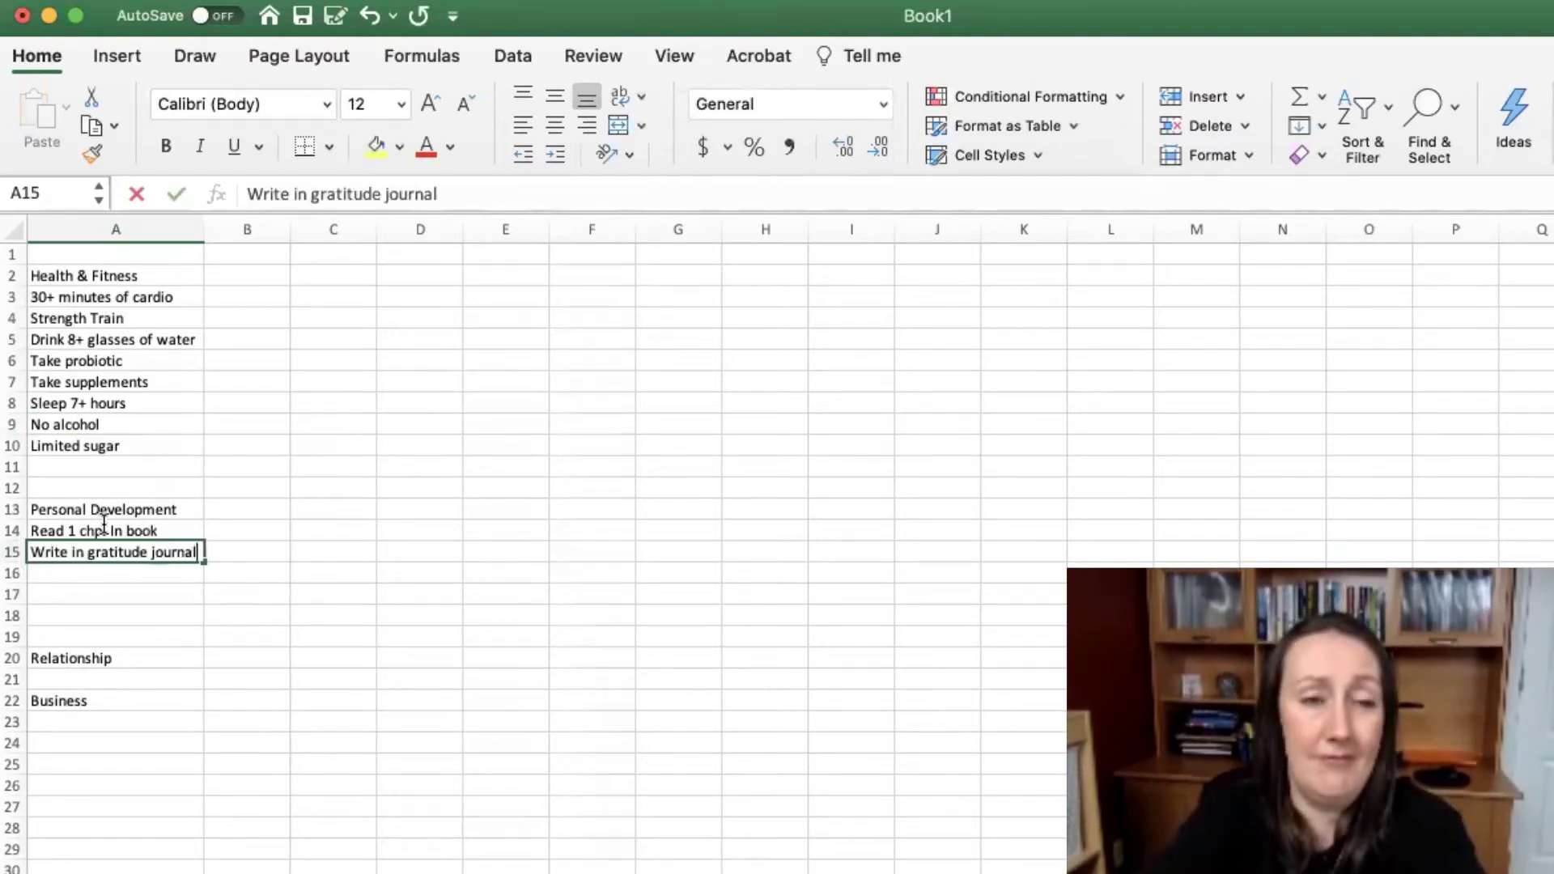
{"action": "key", "text": "Return"}
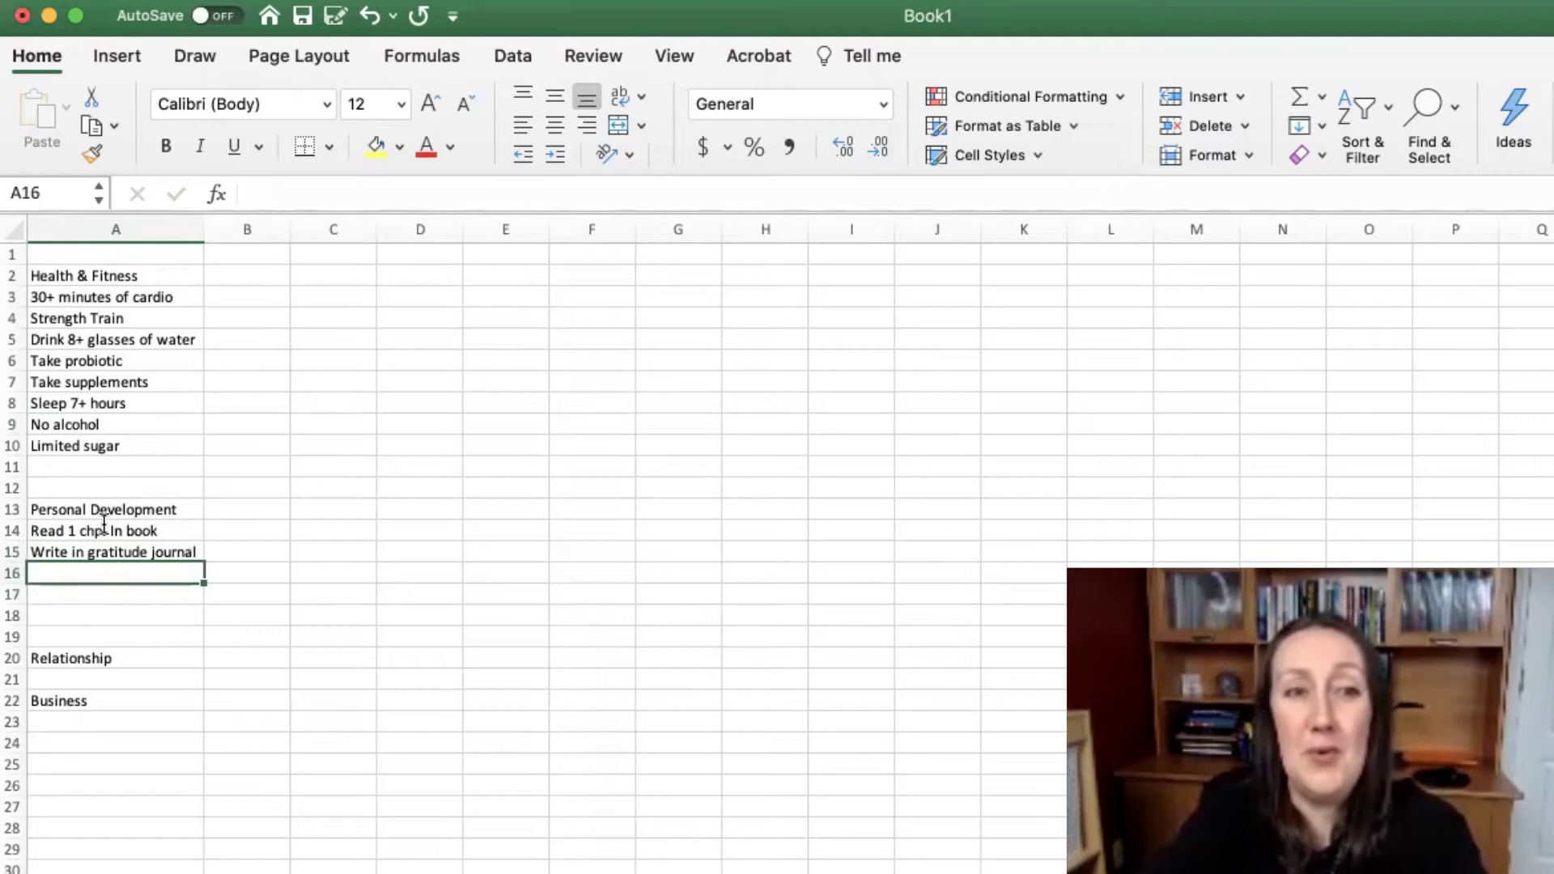
- Add Take a course lesson and Podcasts listened to below them
{"action": "type", "text": "Take a lesson"}
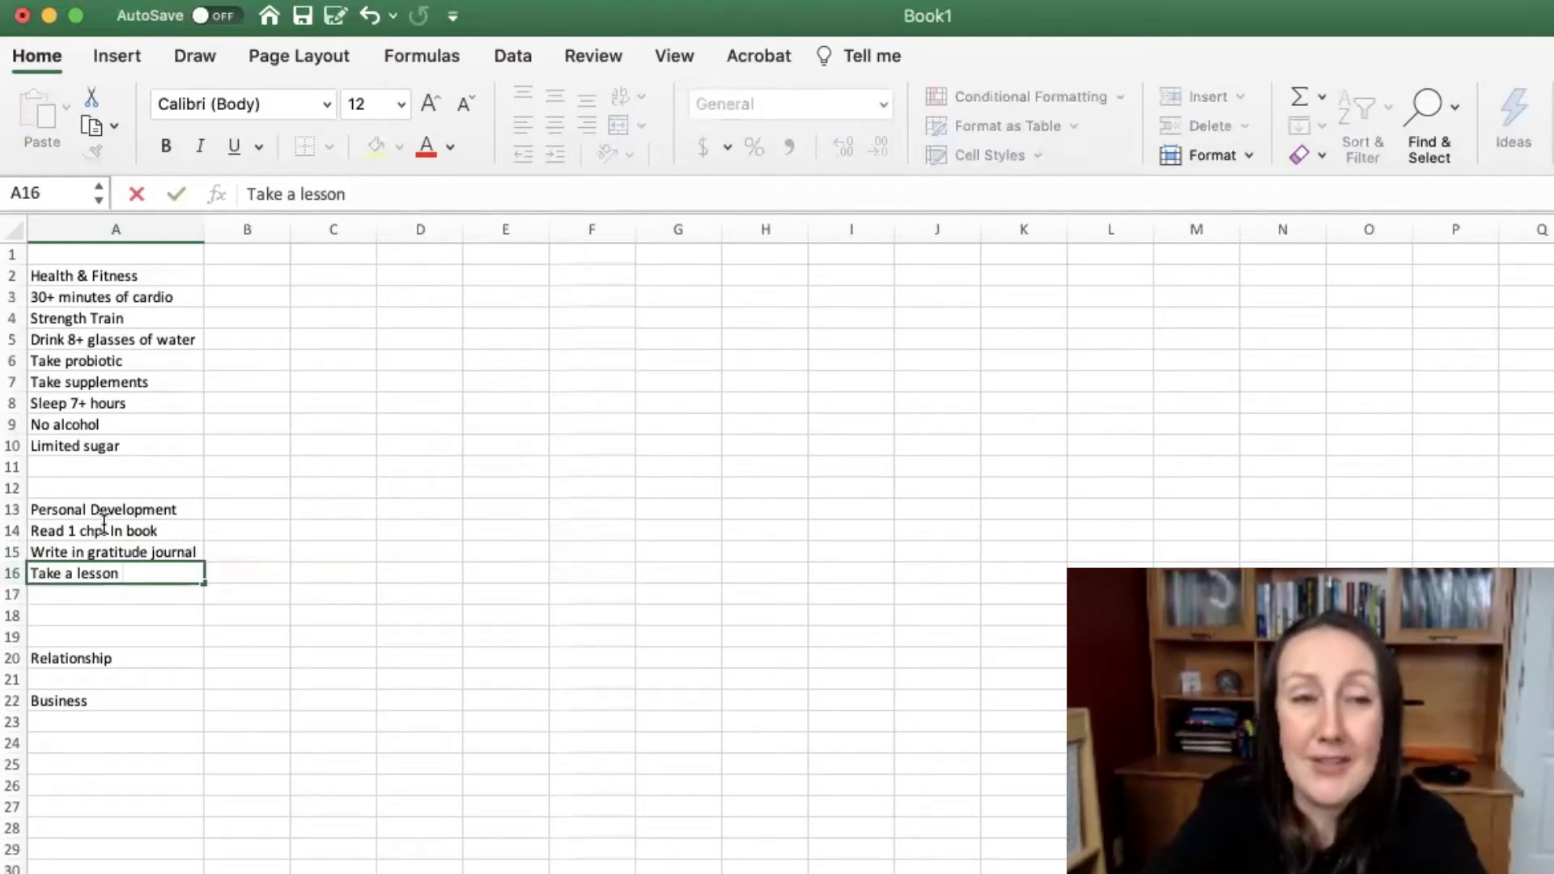
{"action": "key", "text": "BackSpace"}
{"action": "key", "text": "BackSpace"}
{"action": "key", "text": "BackSpace"}
{"action": "key", "text": "BackSpace"}
{"action": "key", "text": "BackSpace"}
{"action": "key", "text": "BackSpace"}
{"action": "key", "text": "BackSpace"}
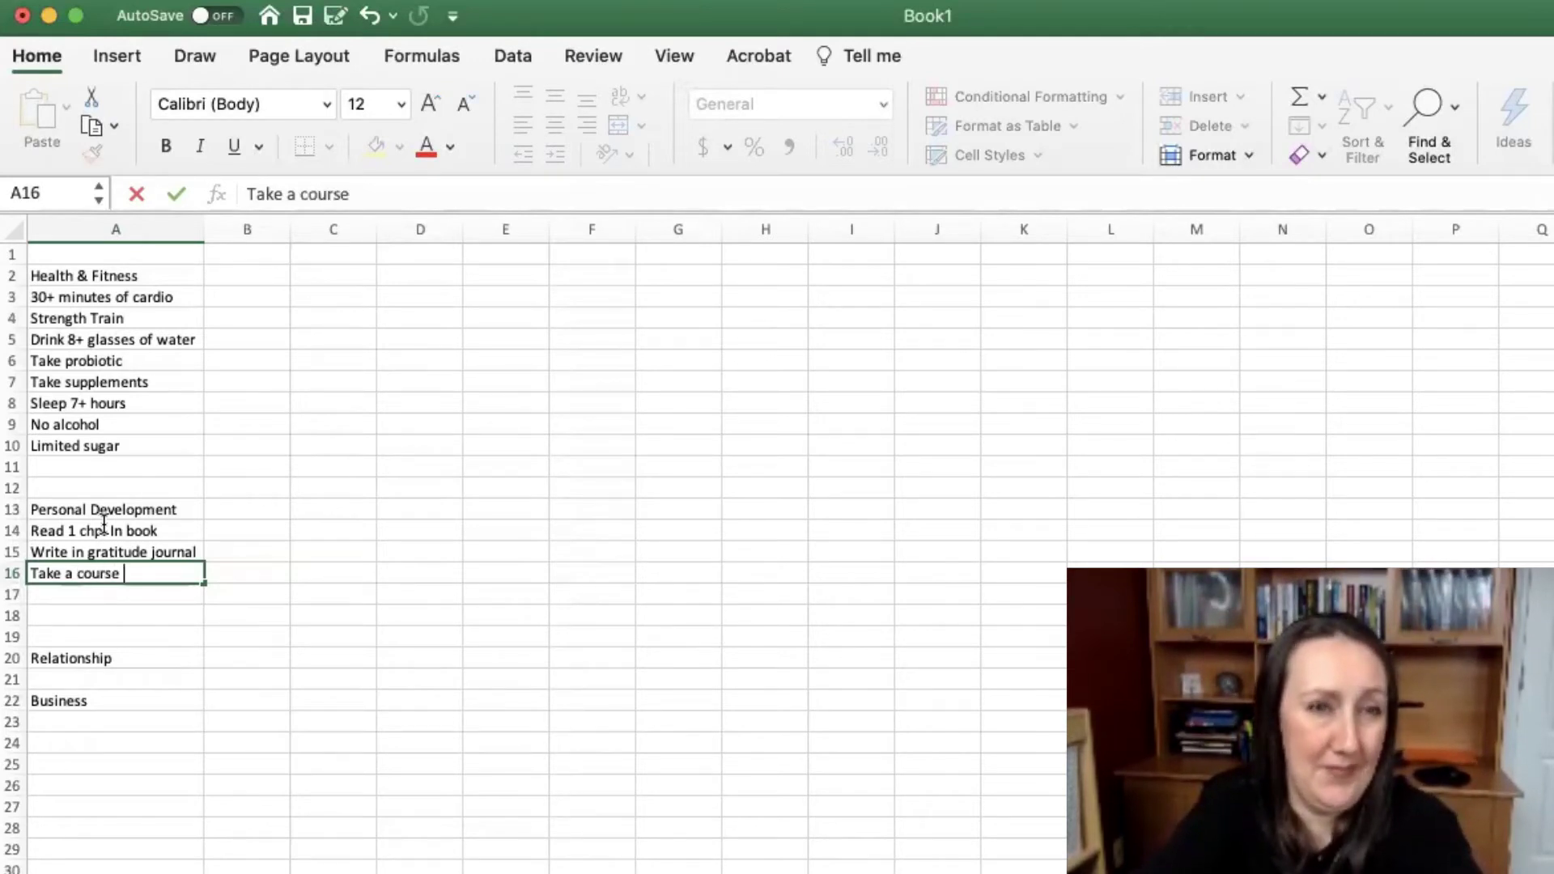
{"action": "type", "text": "esson"}
{"action": "key", "text": "Return"}
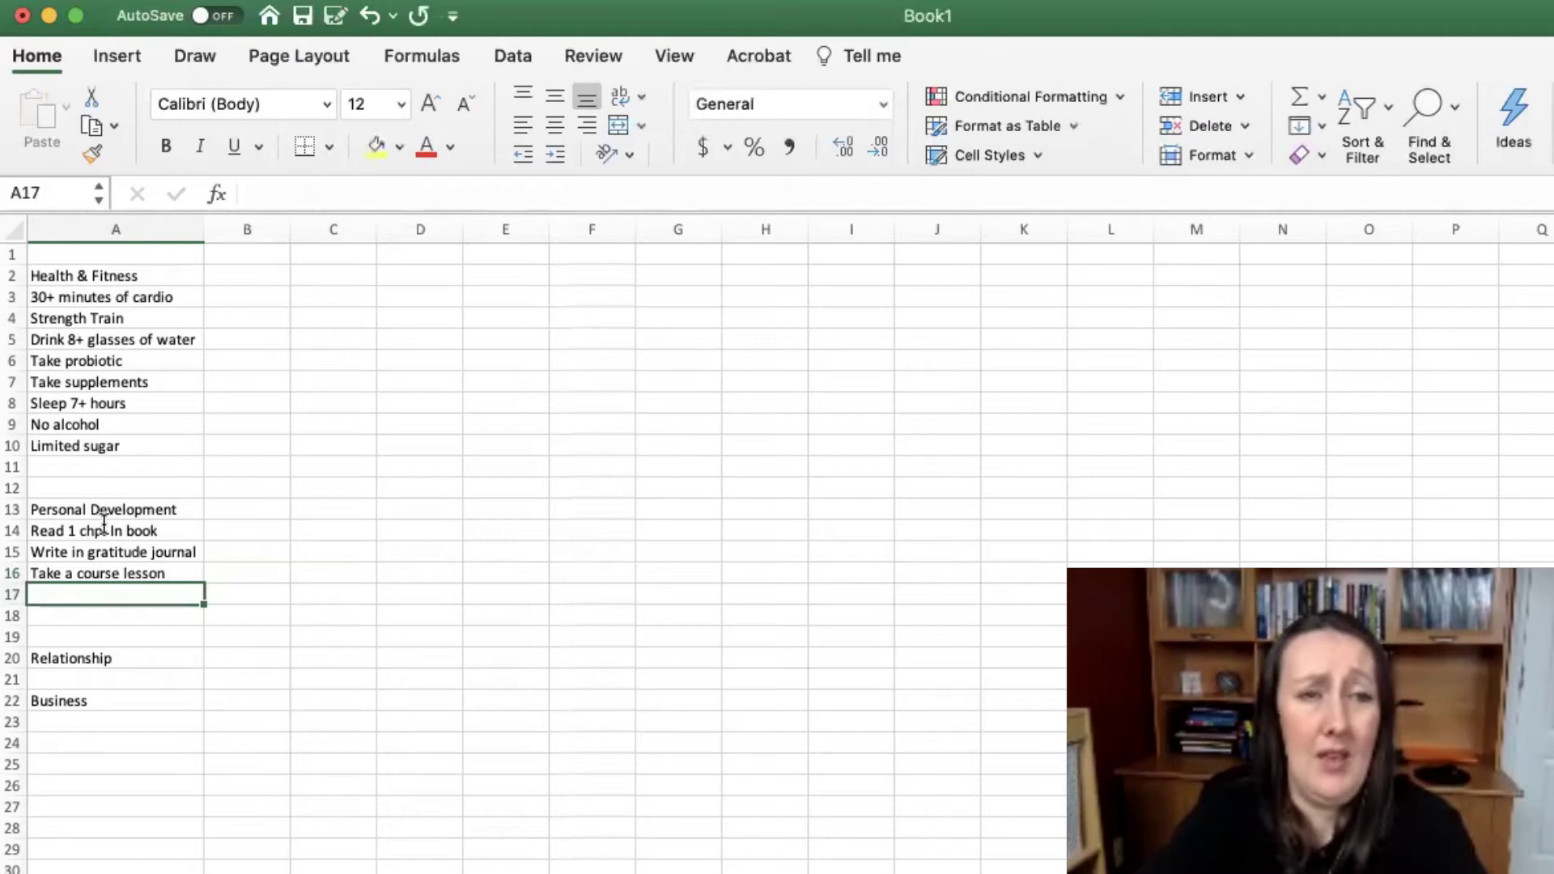
{"action": "type", "text": "Podcas"}
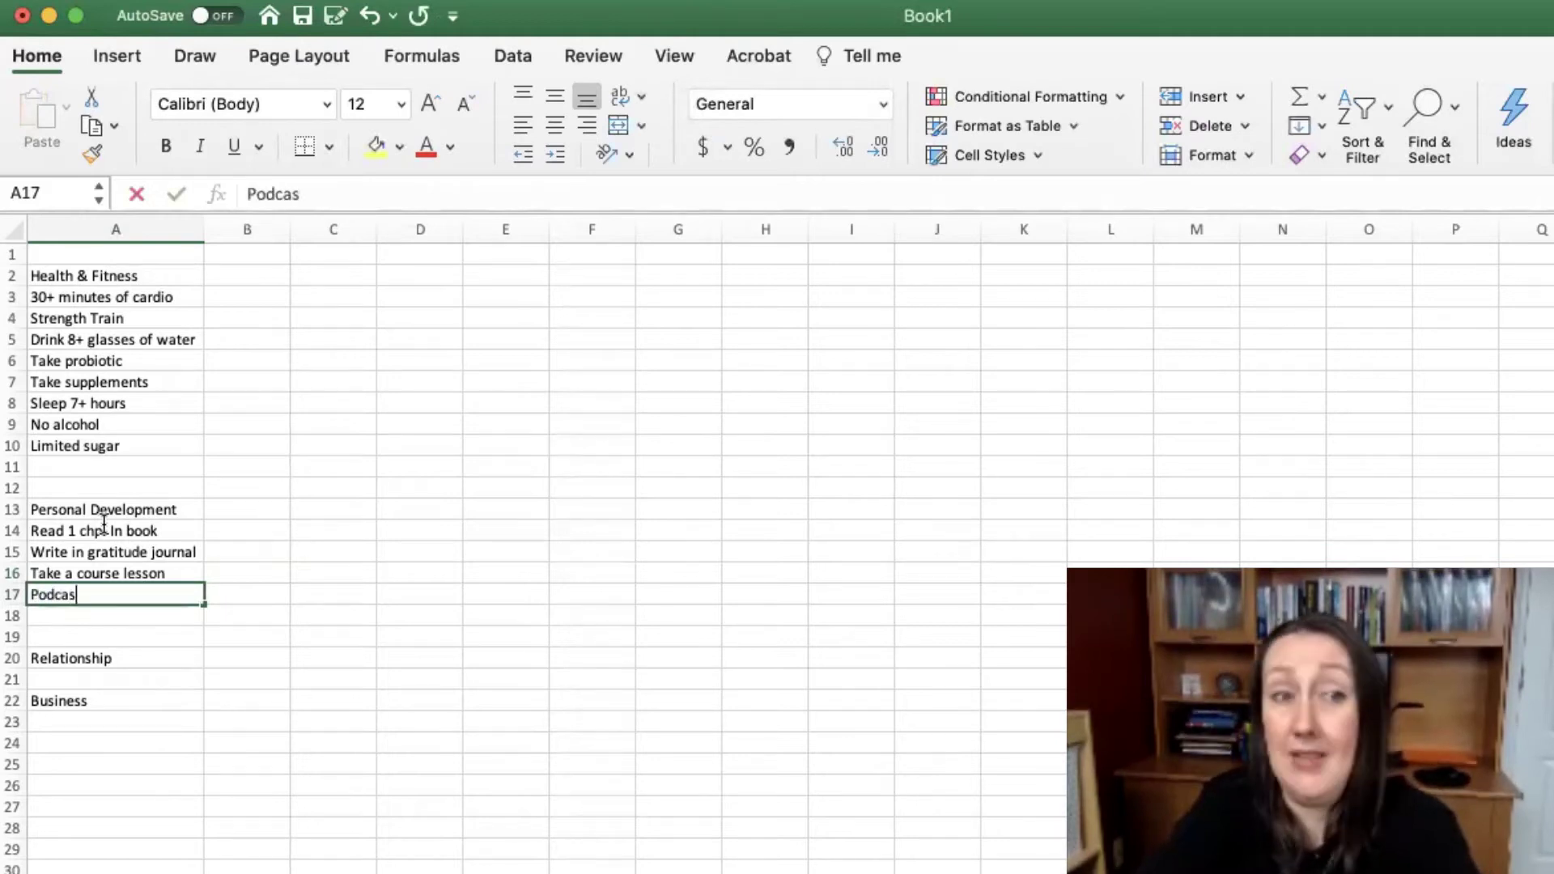
{"action": "type", "text": "ts"}
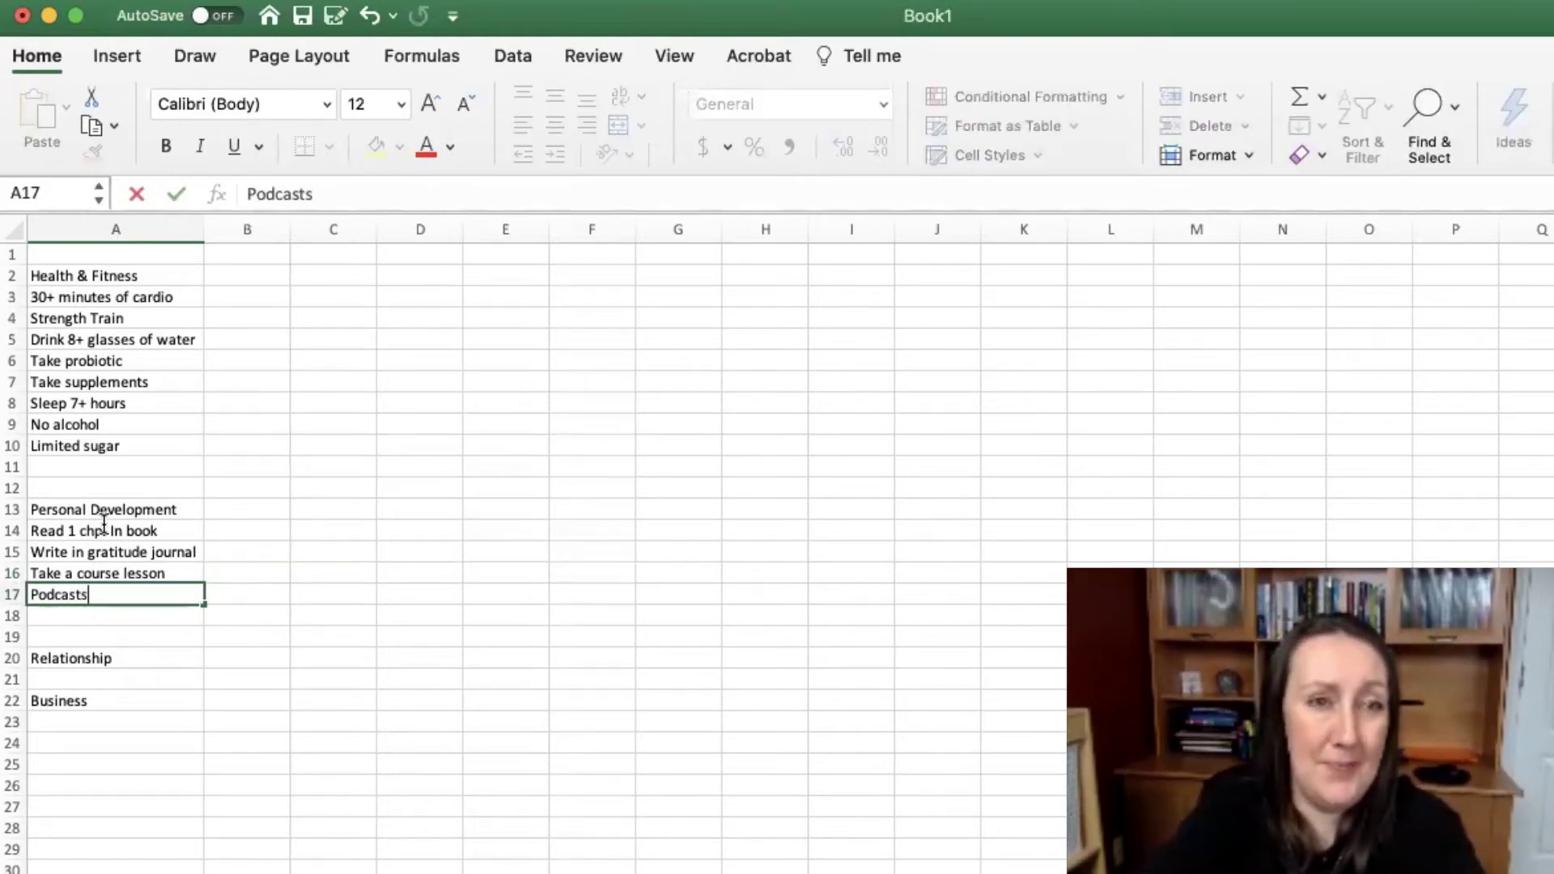
{"action": "type", "text": " listened to"}
{"action": "key", "text": "Return"}
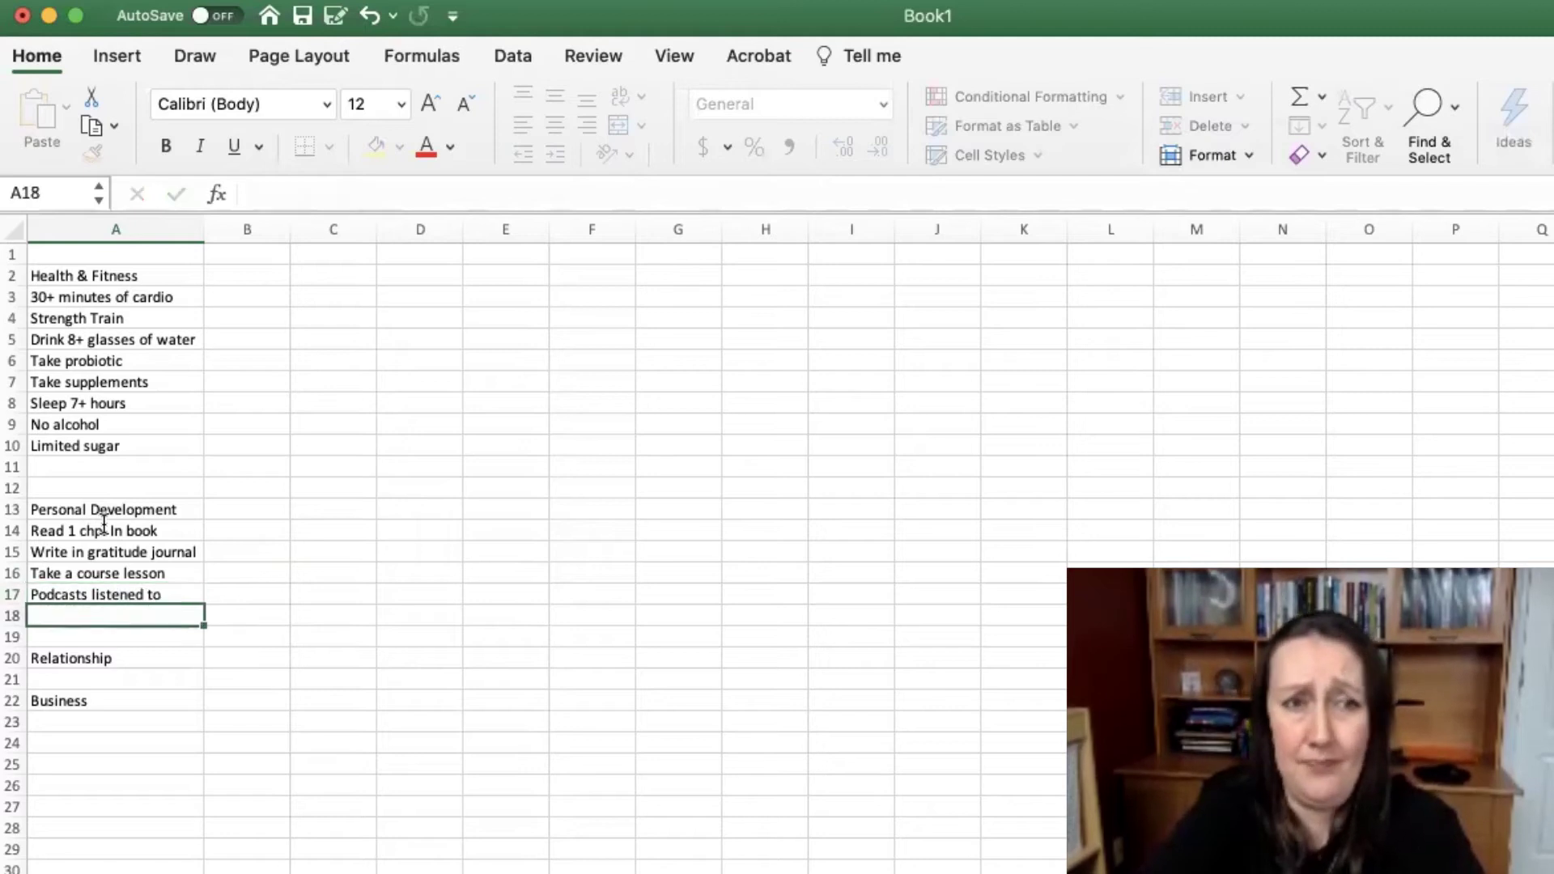
- Insert four rows at rows 21–24 and add Date night w/ husband and Read to my kids
{"action": "left_click_drag", "start_coordinate": [12, 679], "coordinate": [18, 745]}
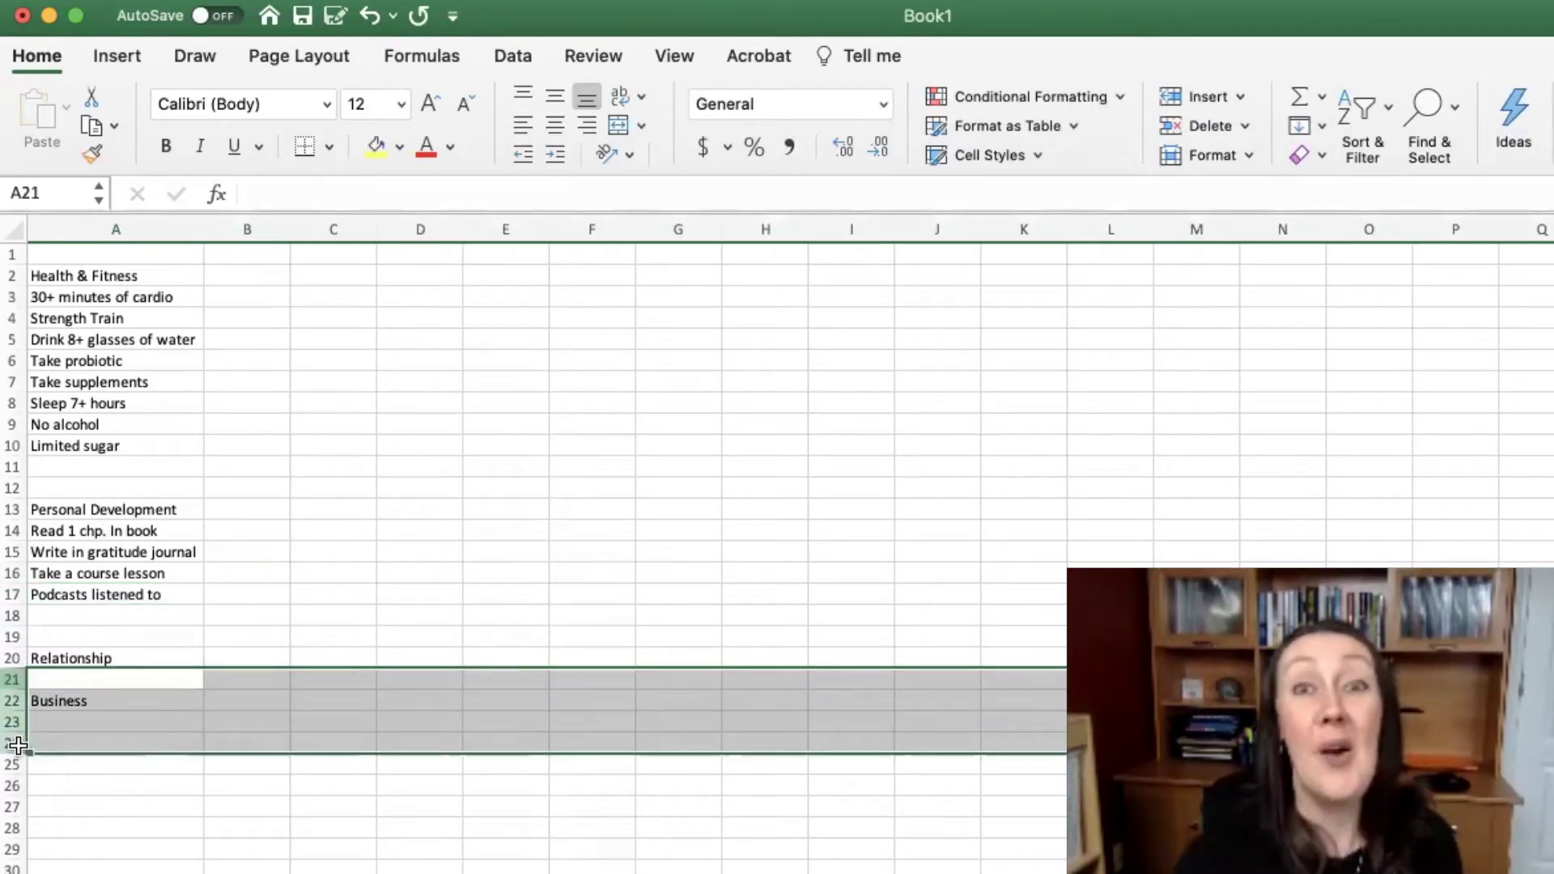
{"action": "right_click", "coordinate": [87, 694]}
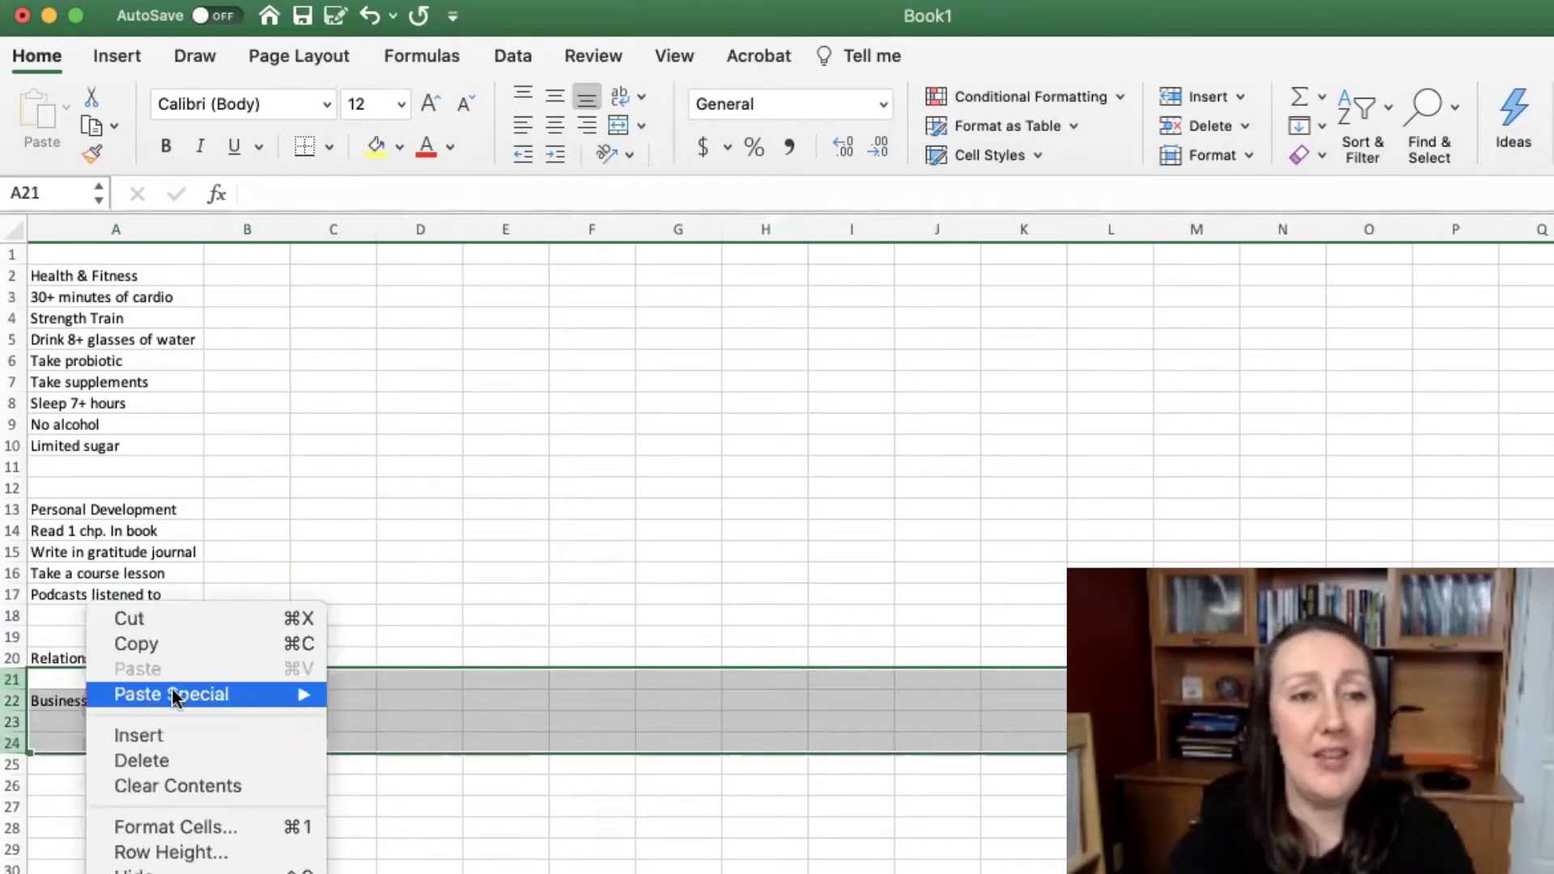
{"action": "left_click", "coordinate": [174, 745]}
{"action": "left_click", "coordinate": [128, 678]}
{"action": "type", "text": "Date night "}
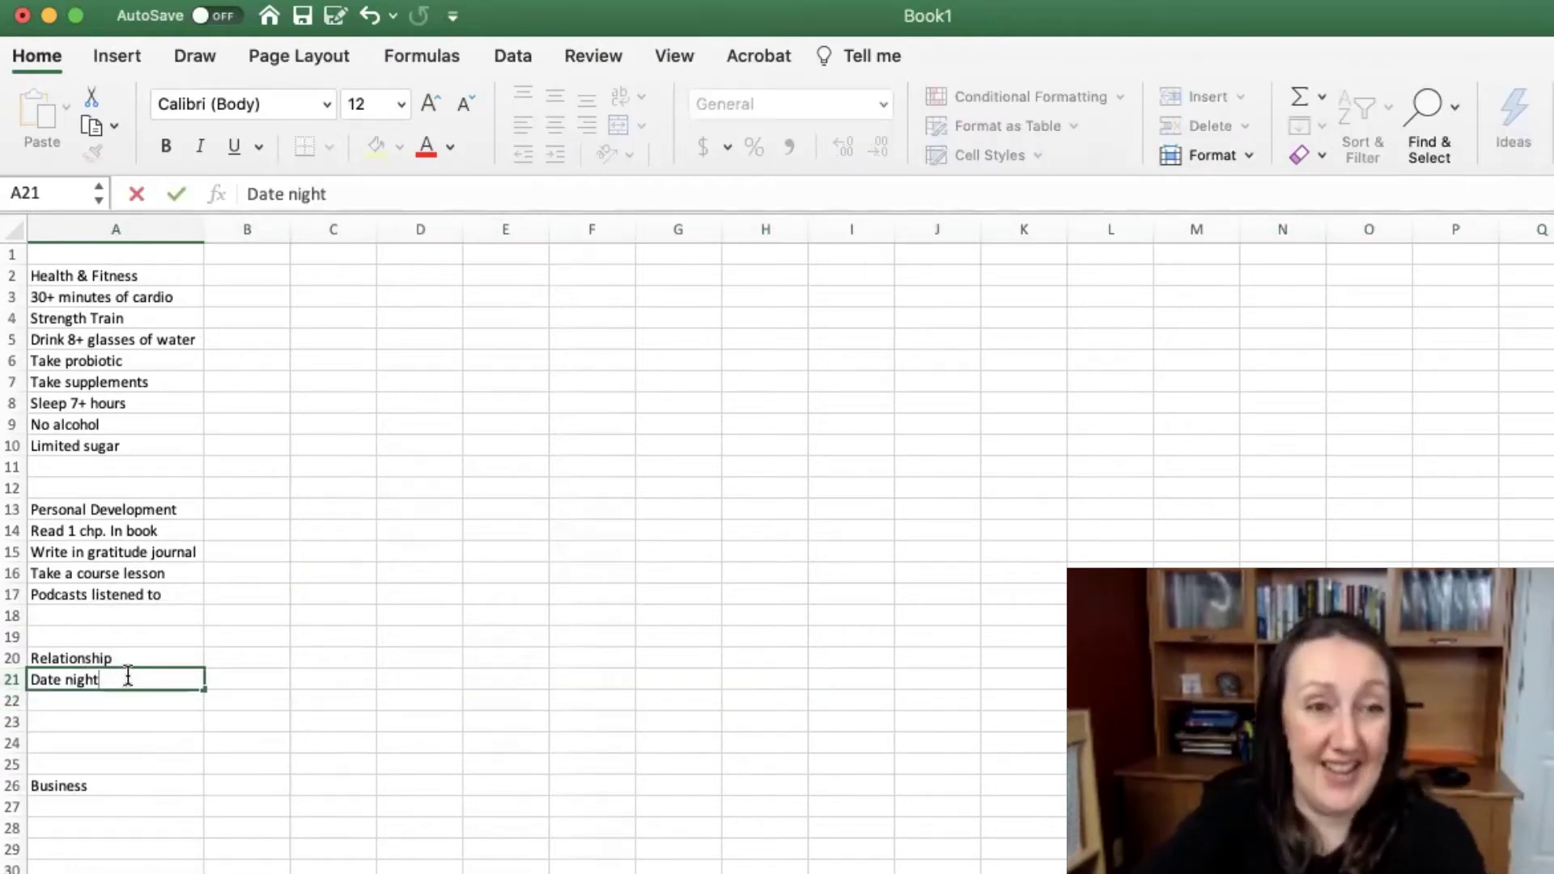
{"action": "type", "text": "w"}
{"action": "key", "text": "BackSpace"}
{"action": "type", "text": "w/ husb"}
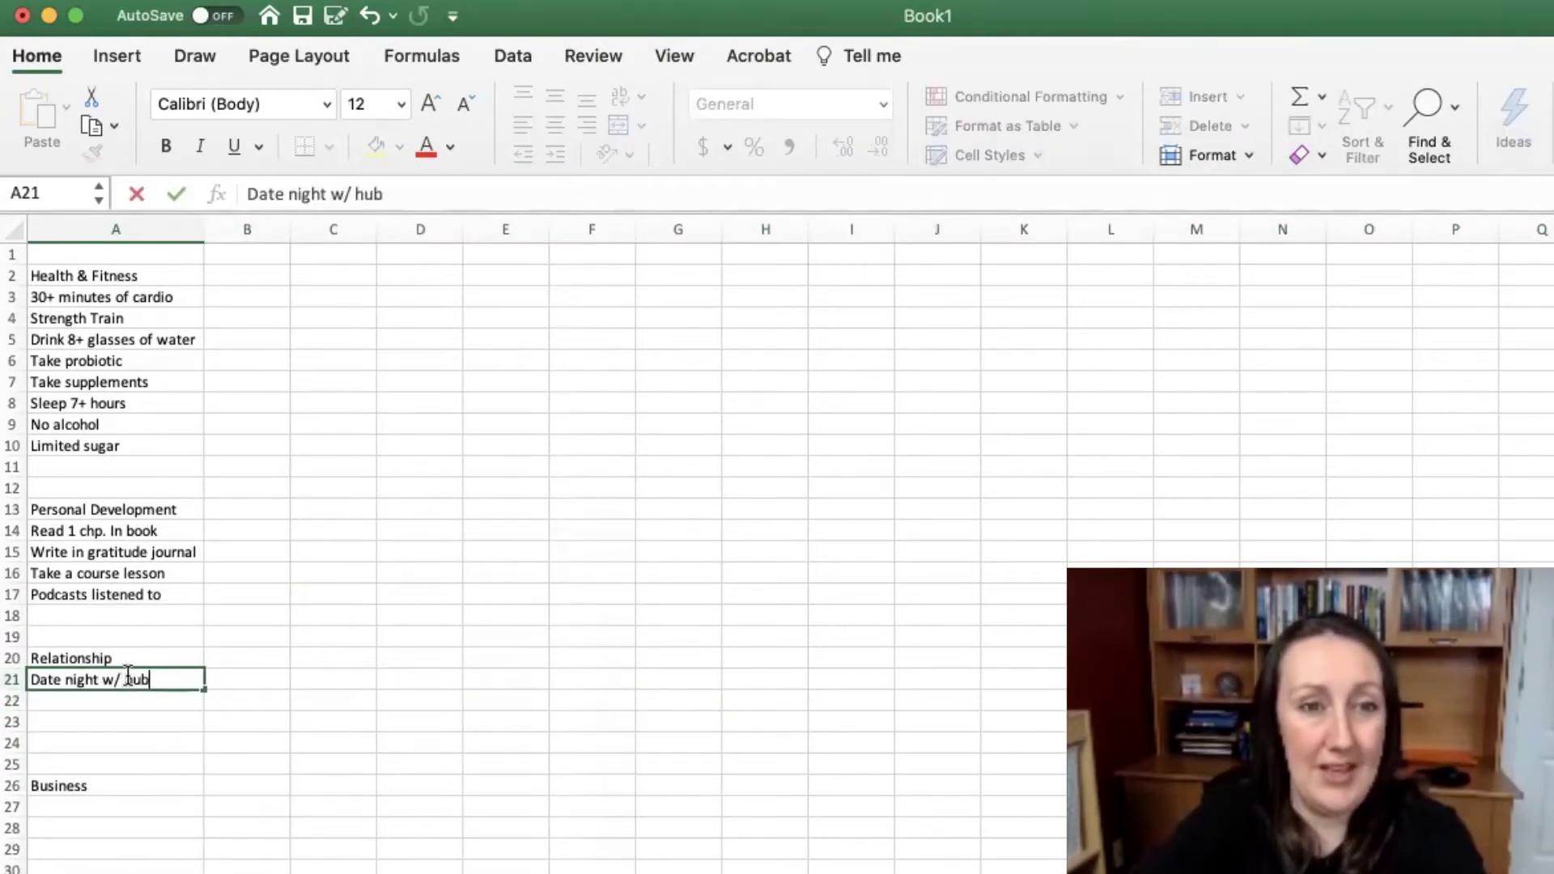
{"action": "key", "text": "BackSpace"}
{"action": "type", "text": "sband"}
{"action": "key", "text": "Return"}
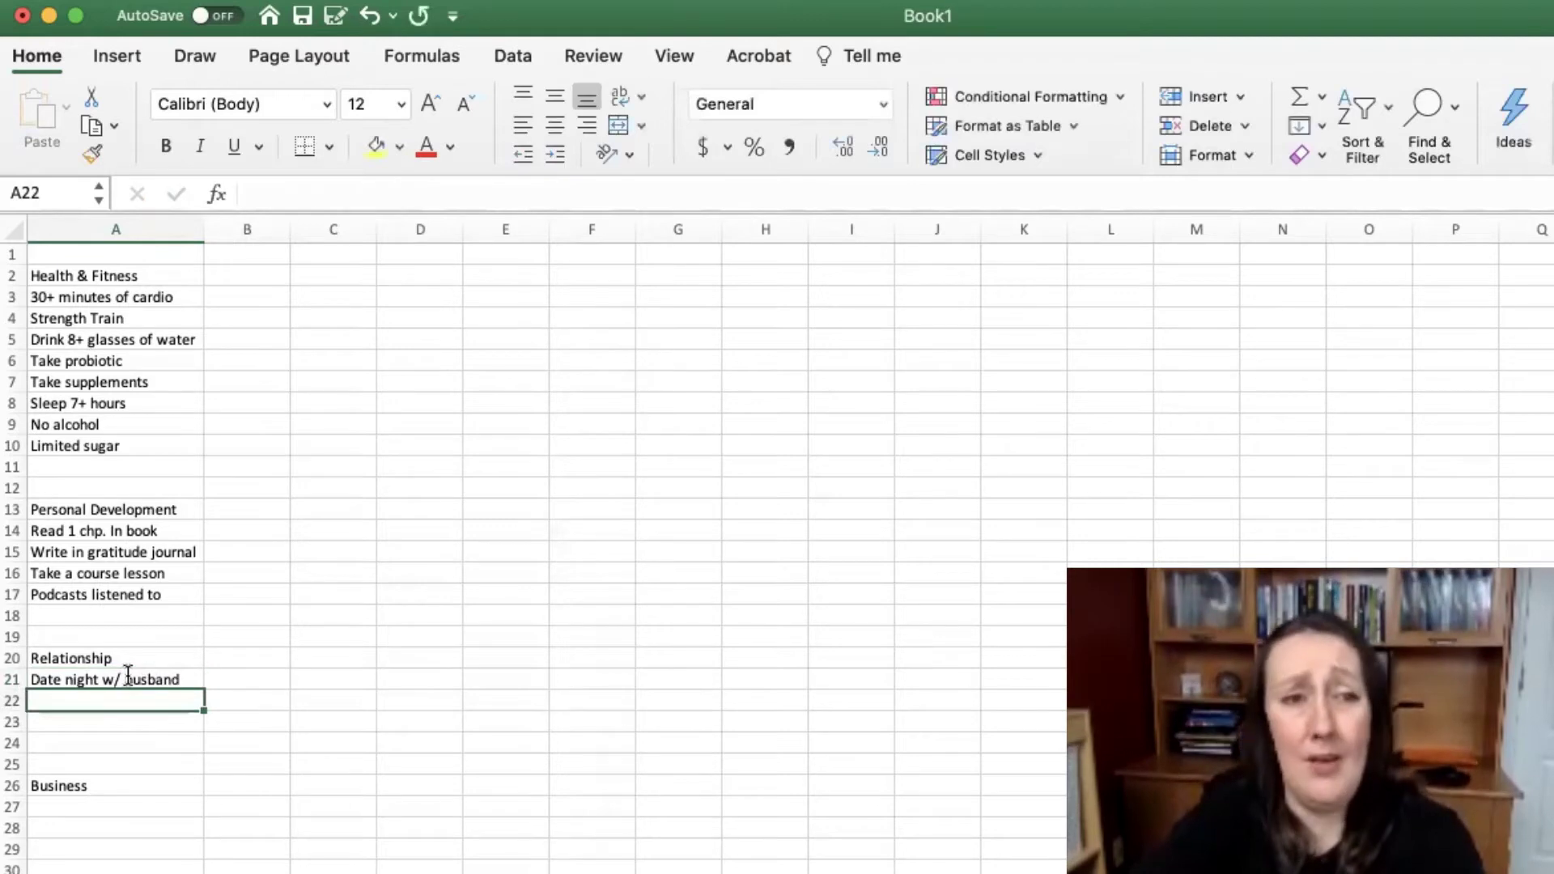
{"action": "type", "text": "Read to my kids"}
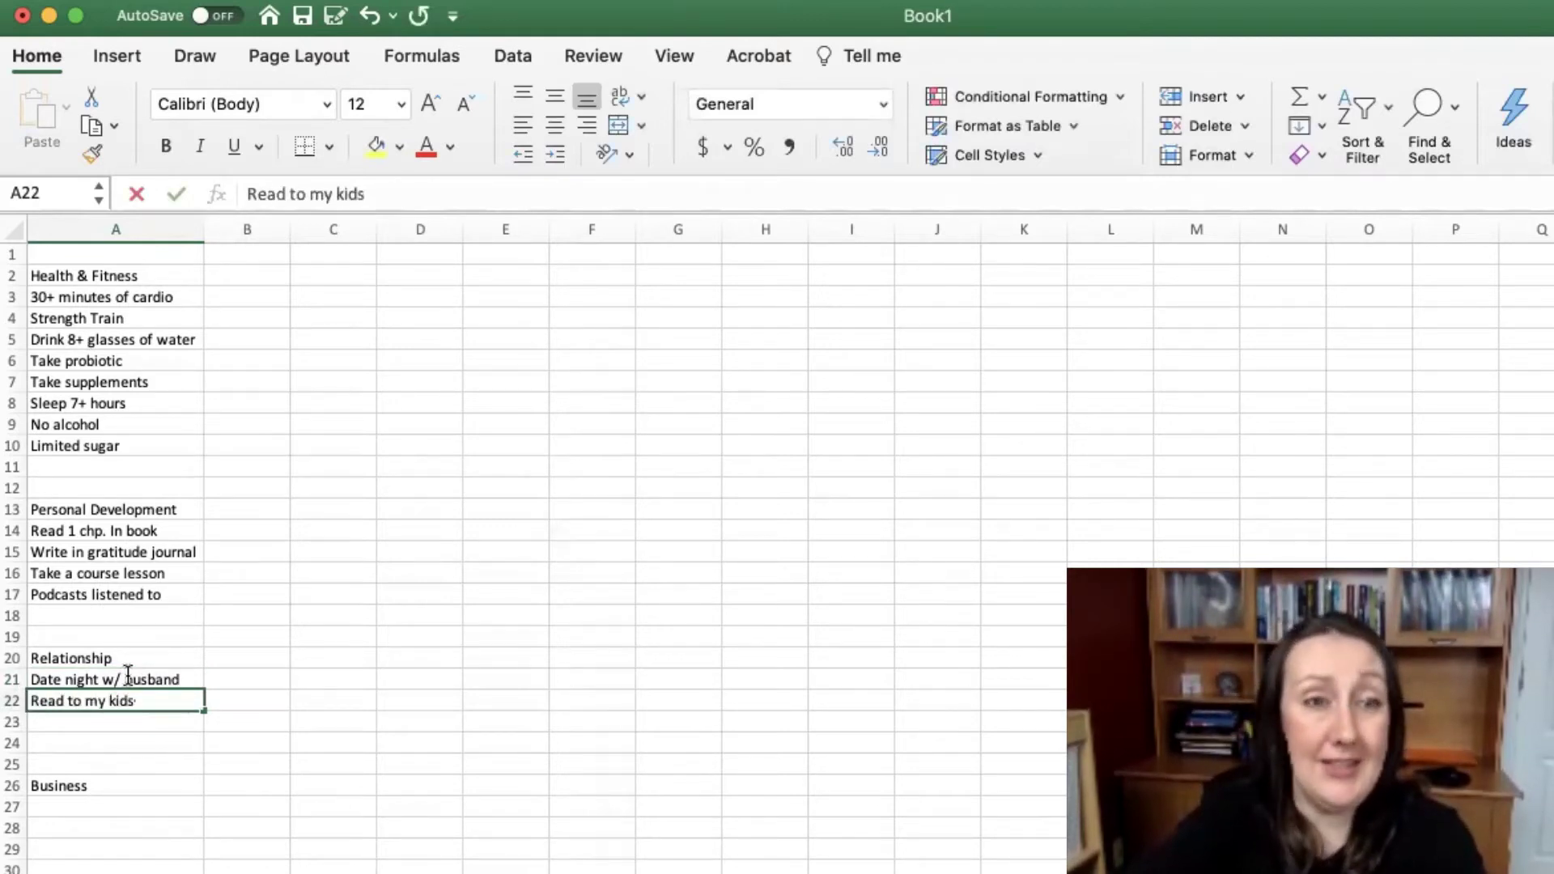
{"action": "key", "text": "Return"}
- Add Quality conversation and Time with friends in A23 and A24
{"action": "type", "text": "Quality co"}
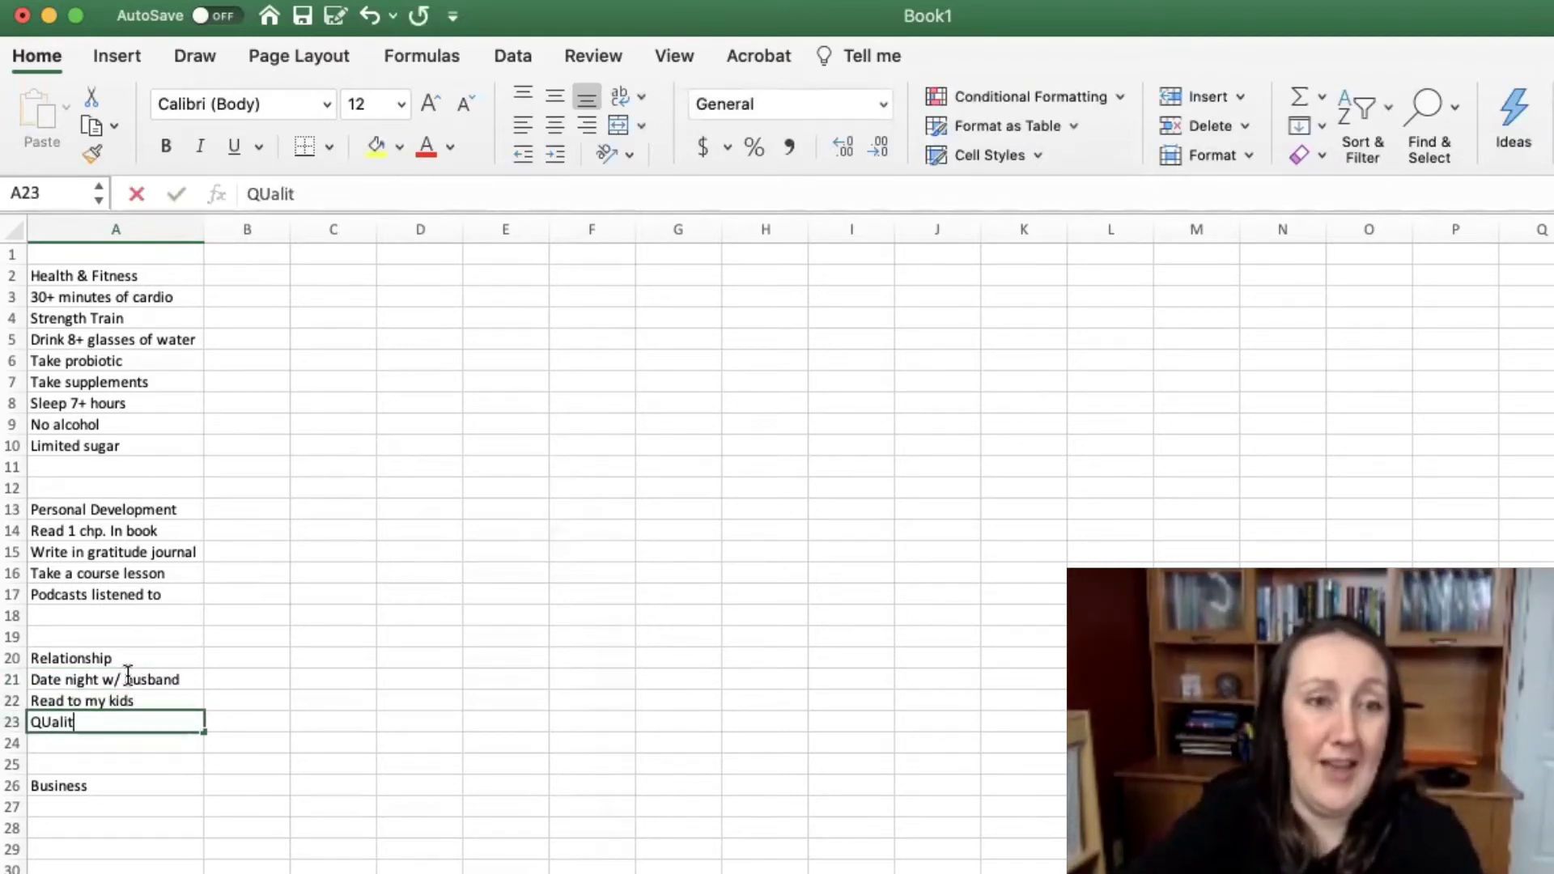
{"action": "type", "text": "nversation"}
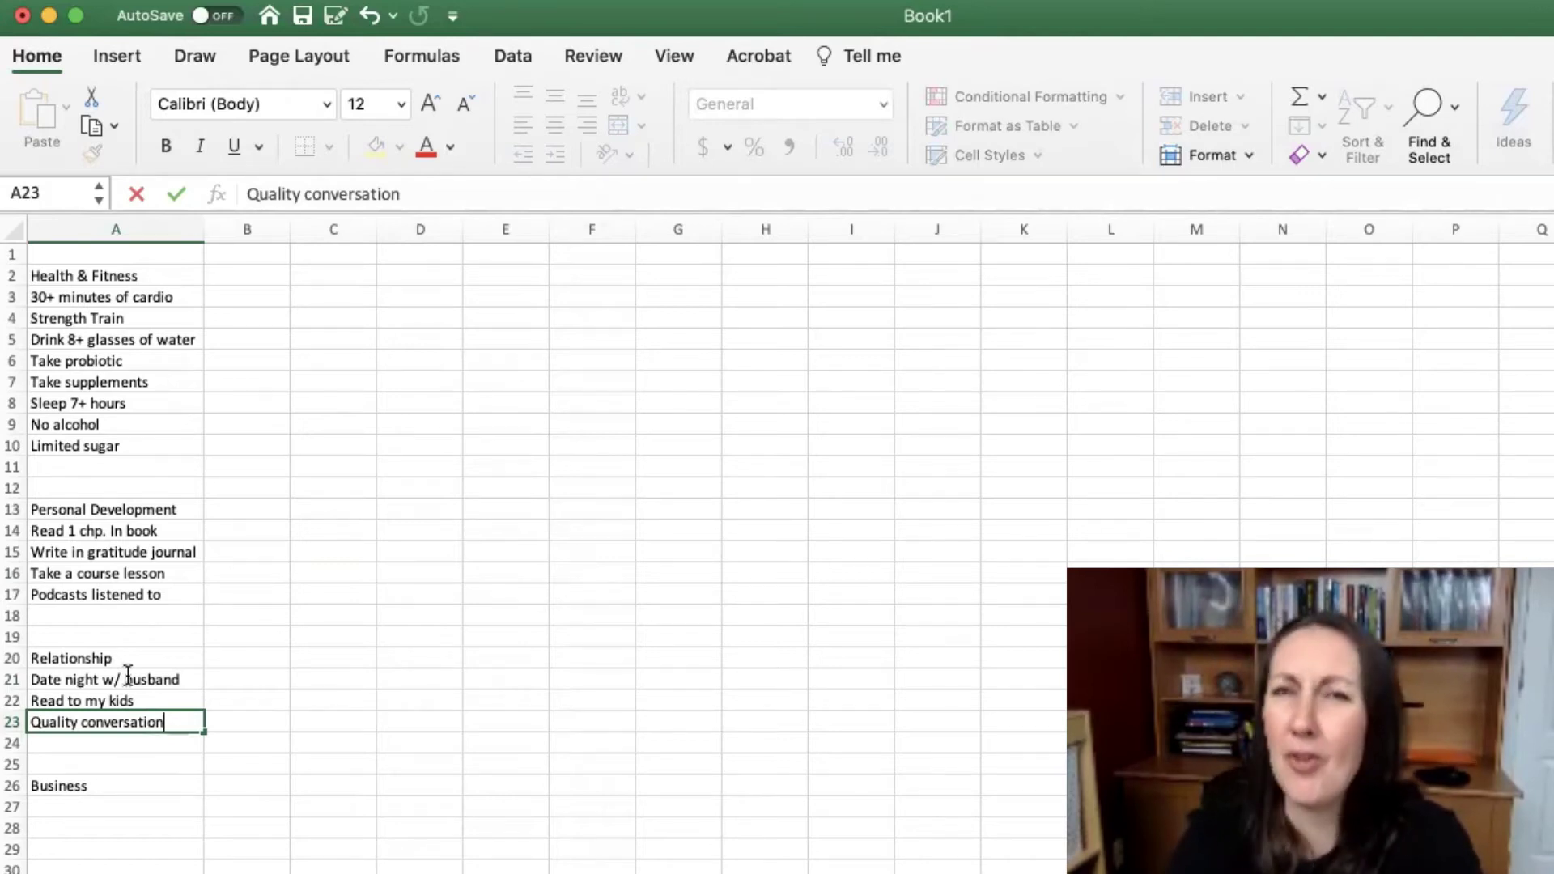
{"action": "key", "text": "Return"}
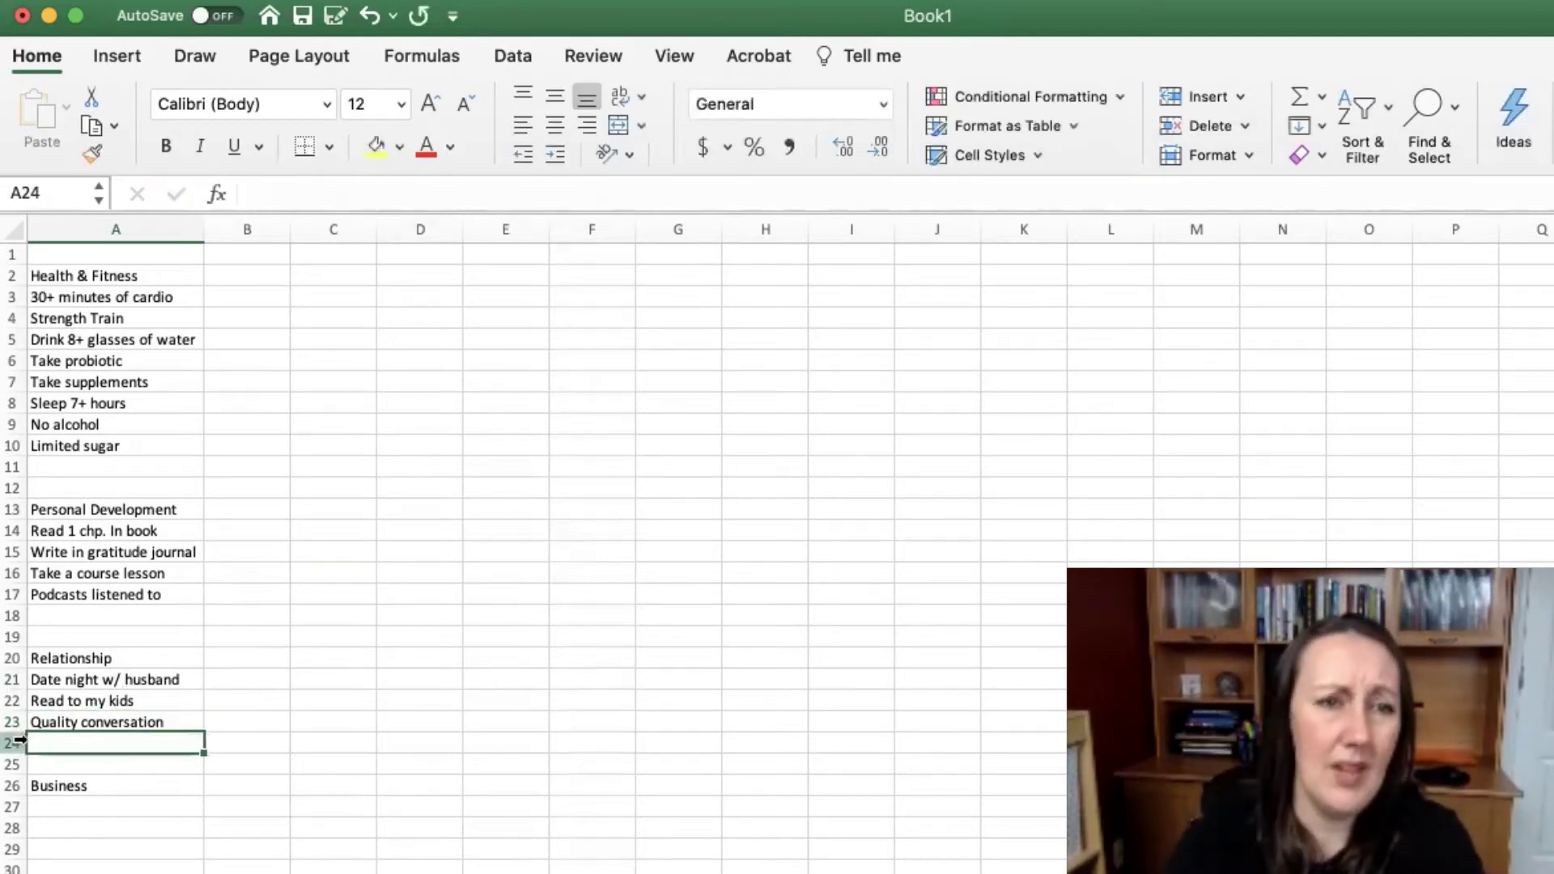
{"action": "left_click", "coordinate": [18, 743]}
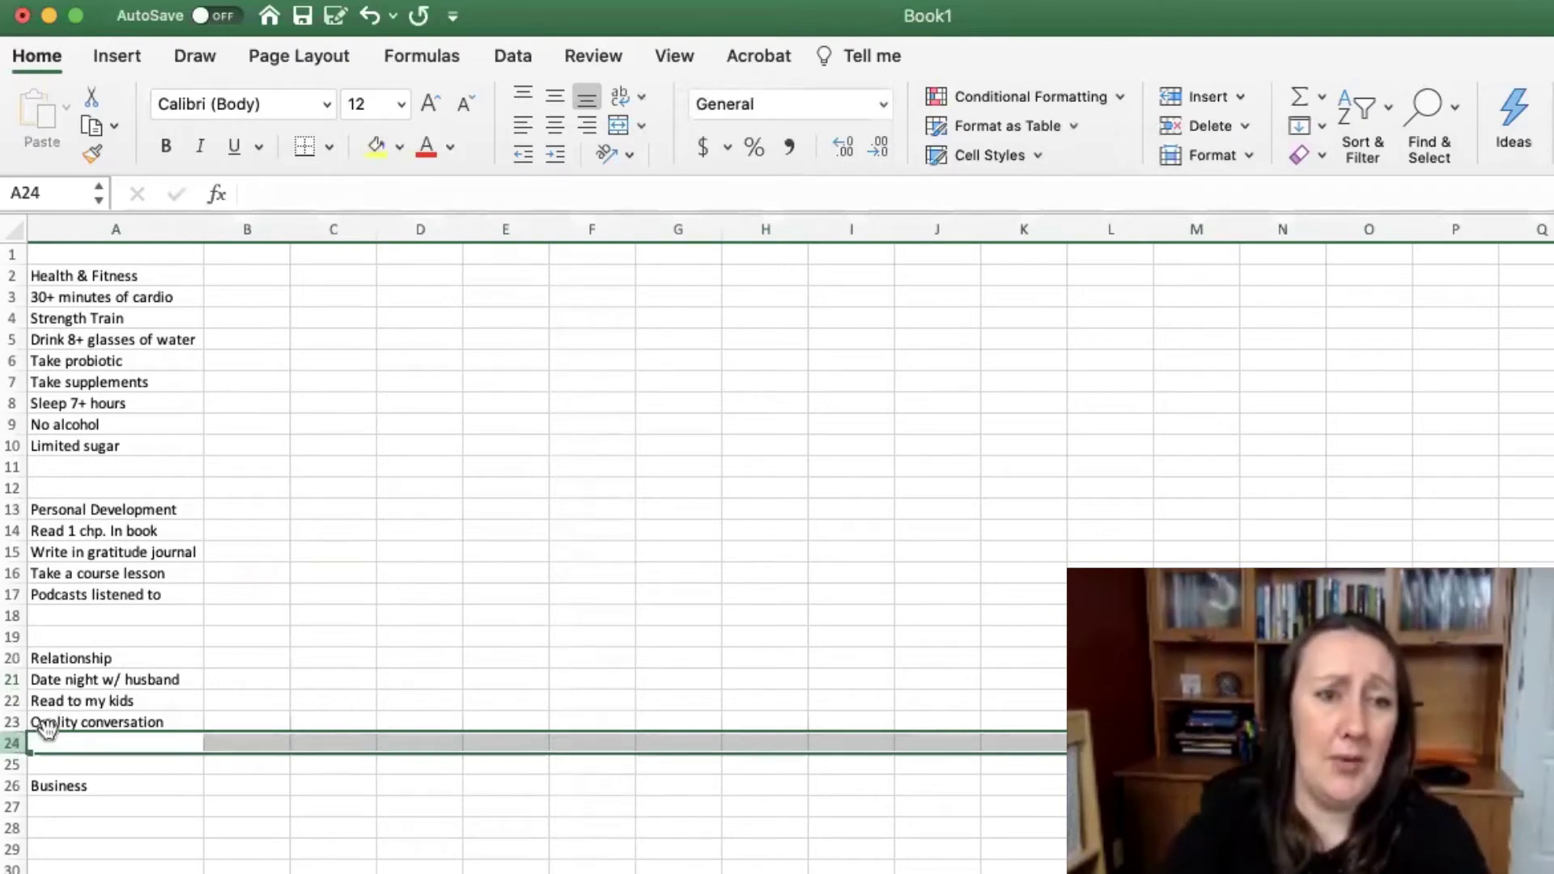
{"action": "type", "text": "Time with"}
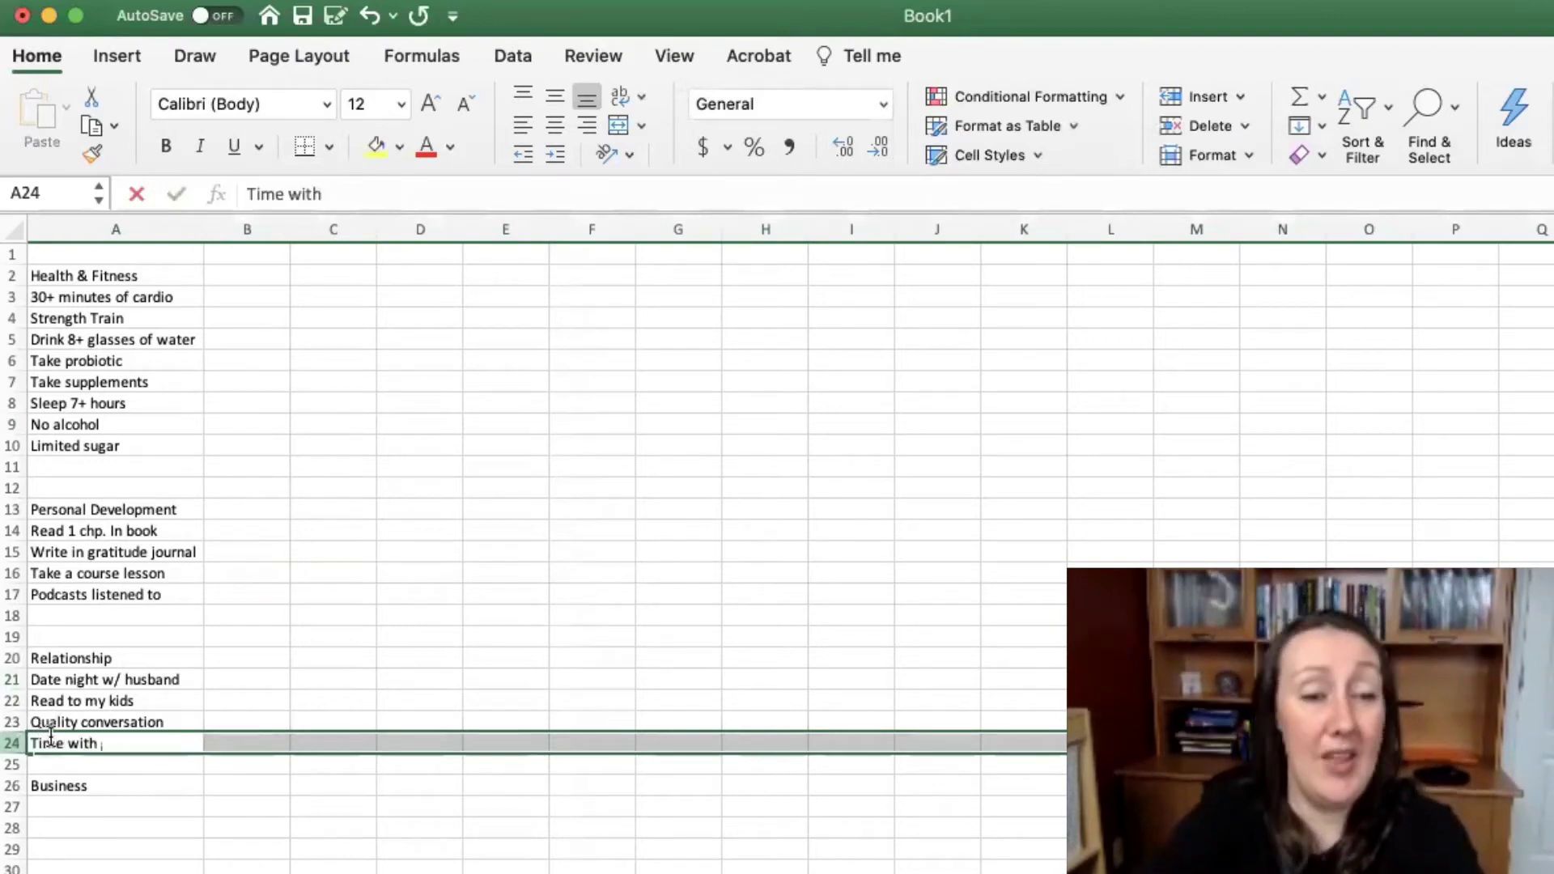
{"action": "type", "text": " griends"}
{"action": "key", "text": "Return"}
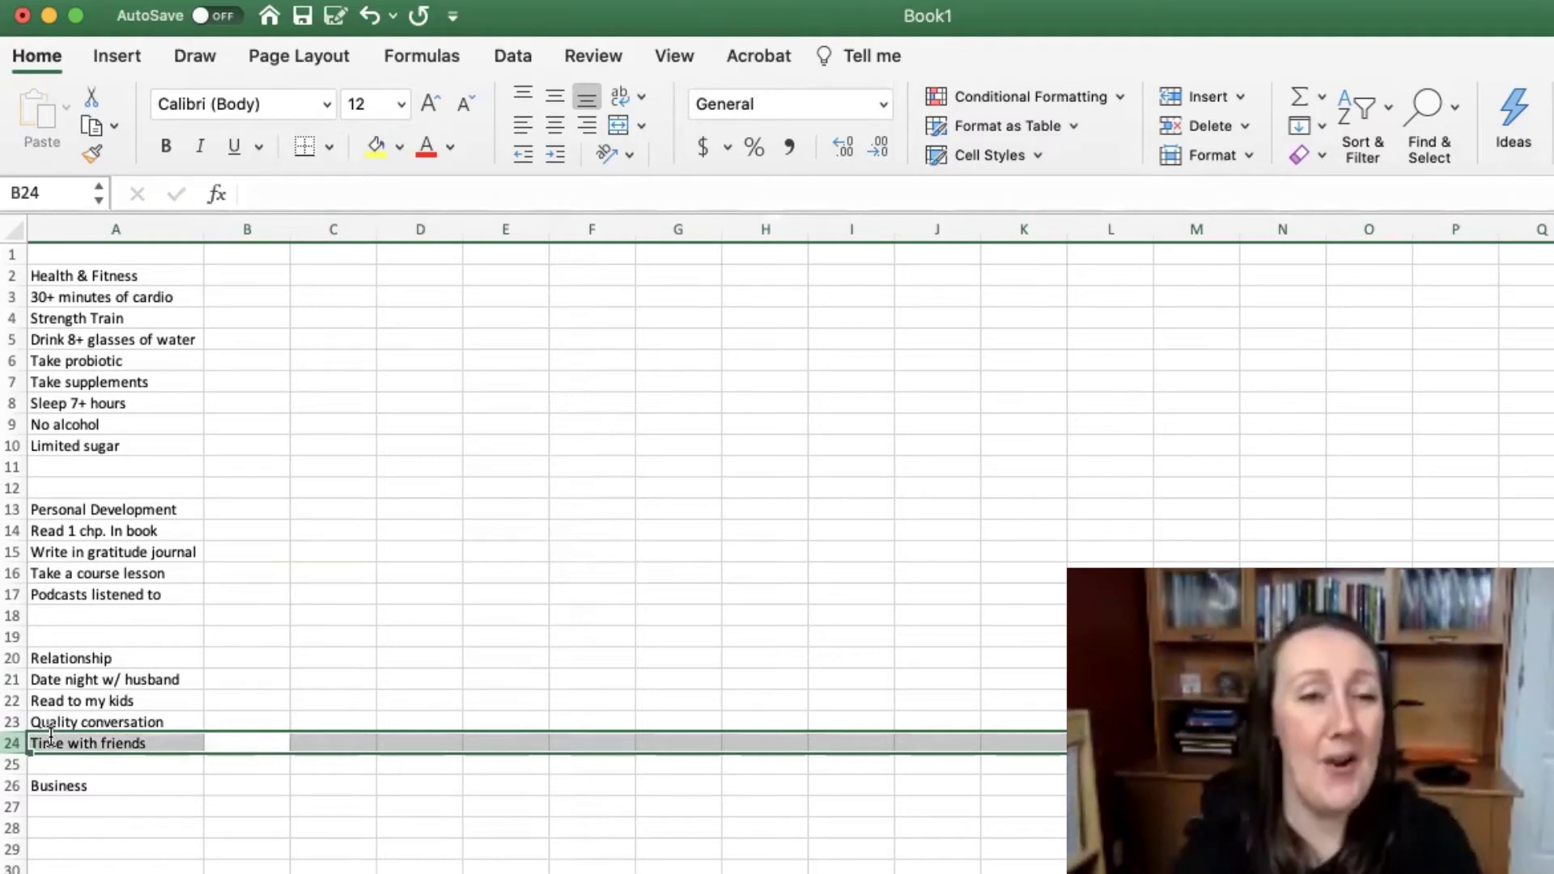
- Enter Publish YT video in A27, correcting the misspelling via the formula bar
{"action": "left_click", "coordinate": [58, 807]}
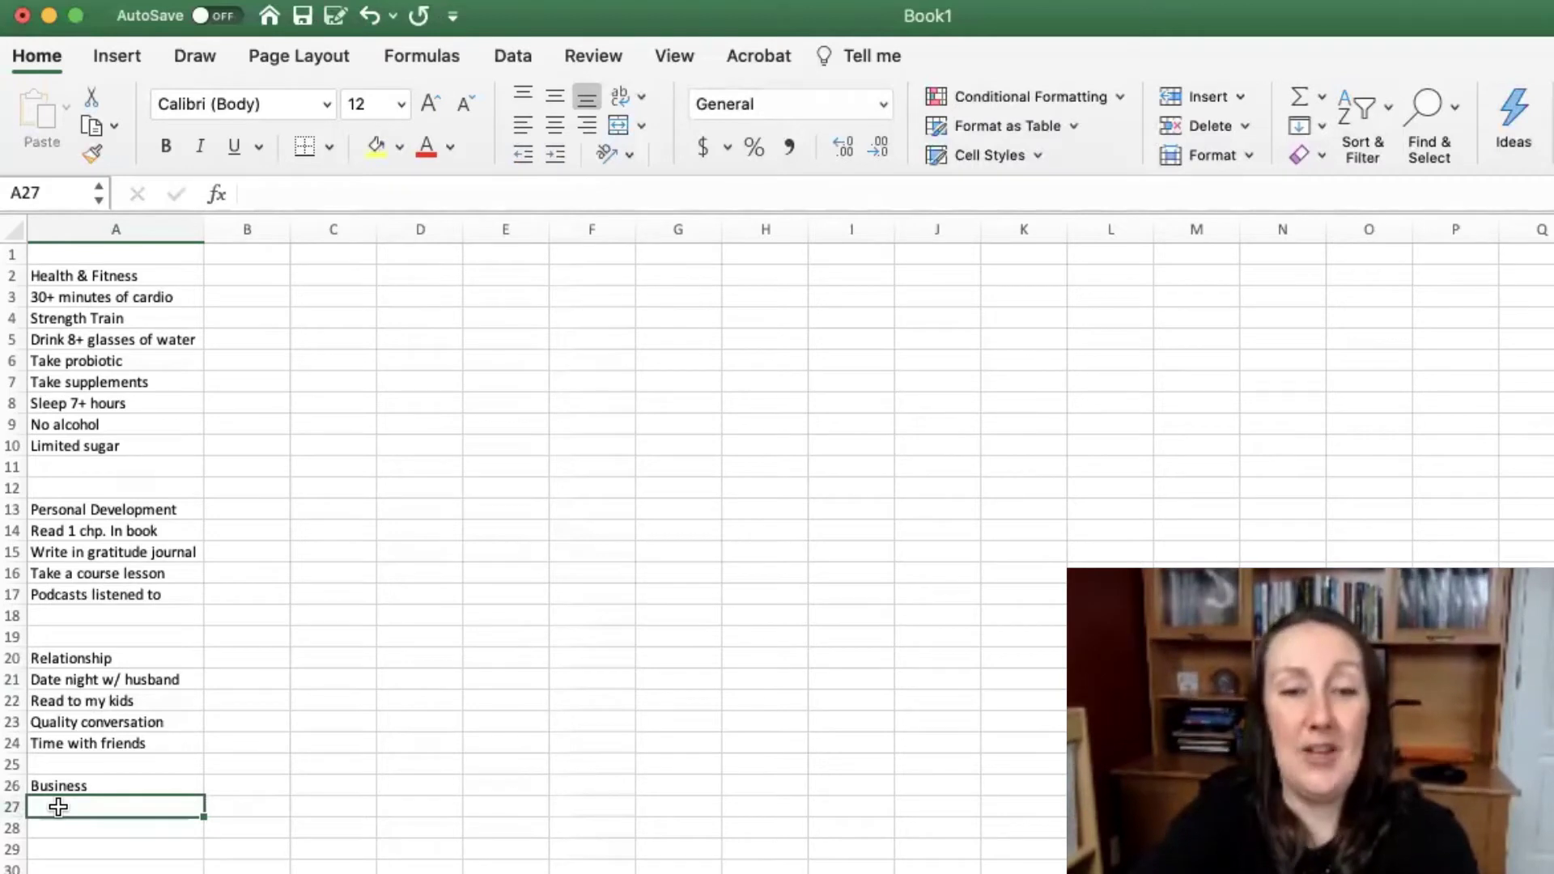
{"action": "type", "text": "Publish"}
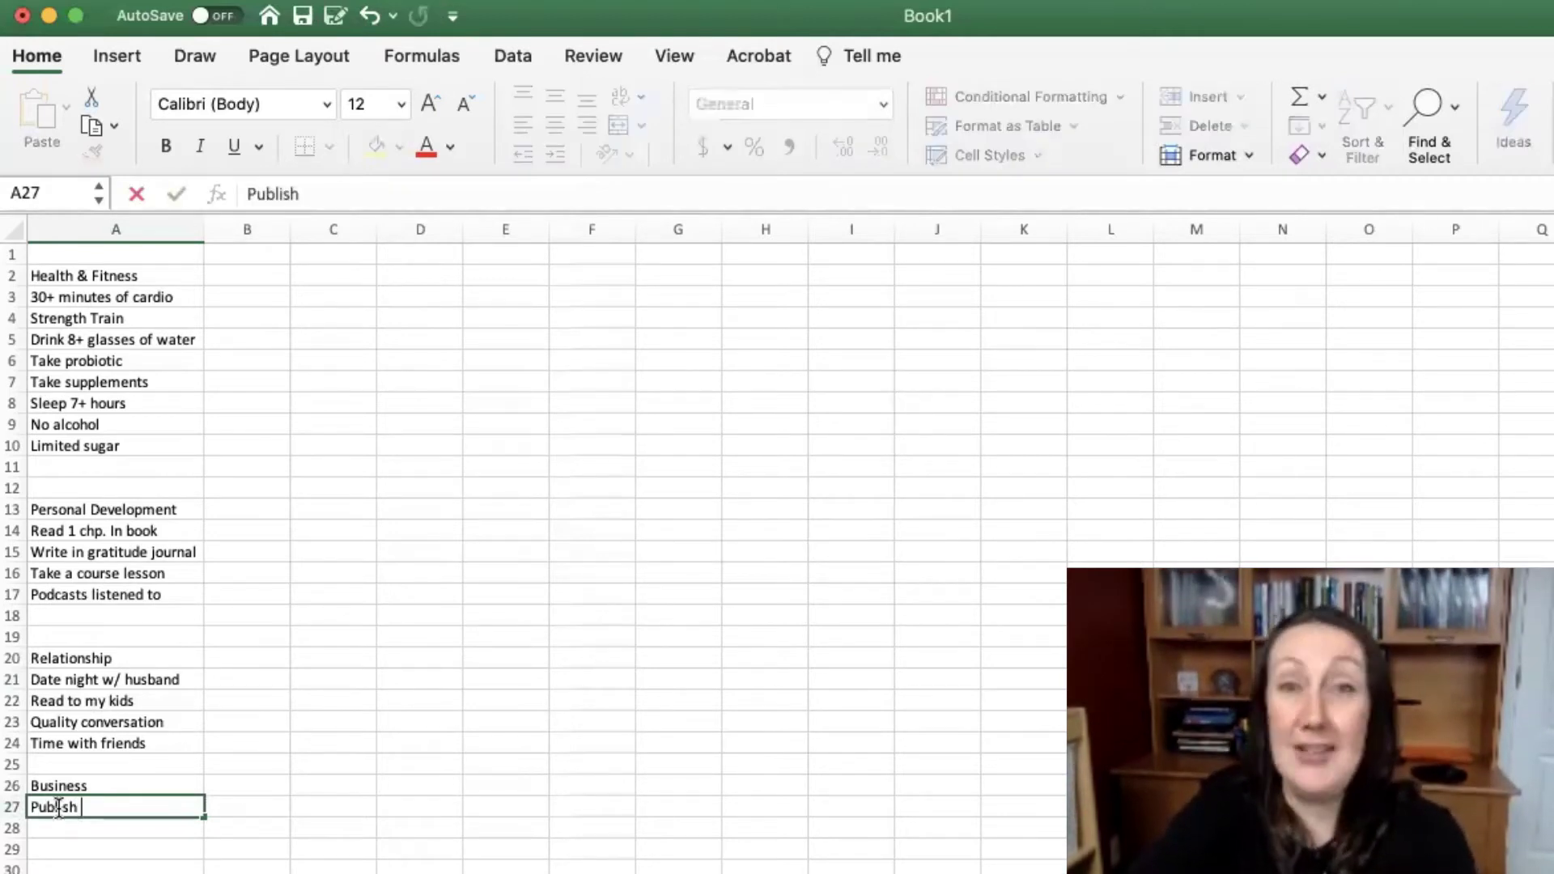
{"action": "type", "text": " YT"}
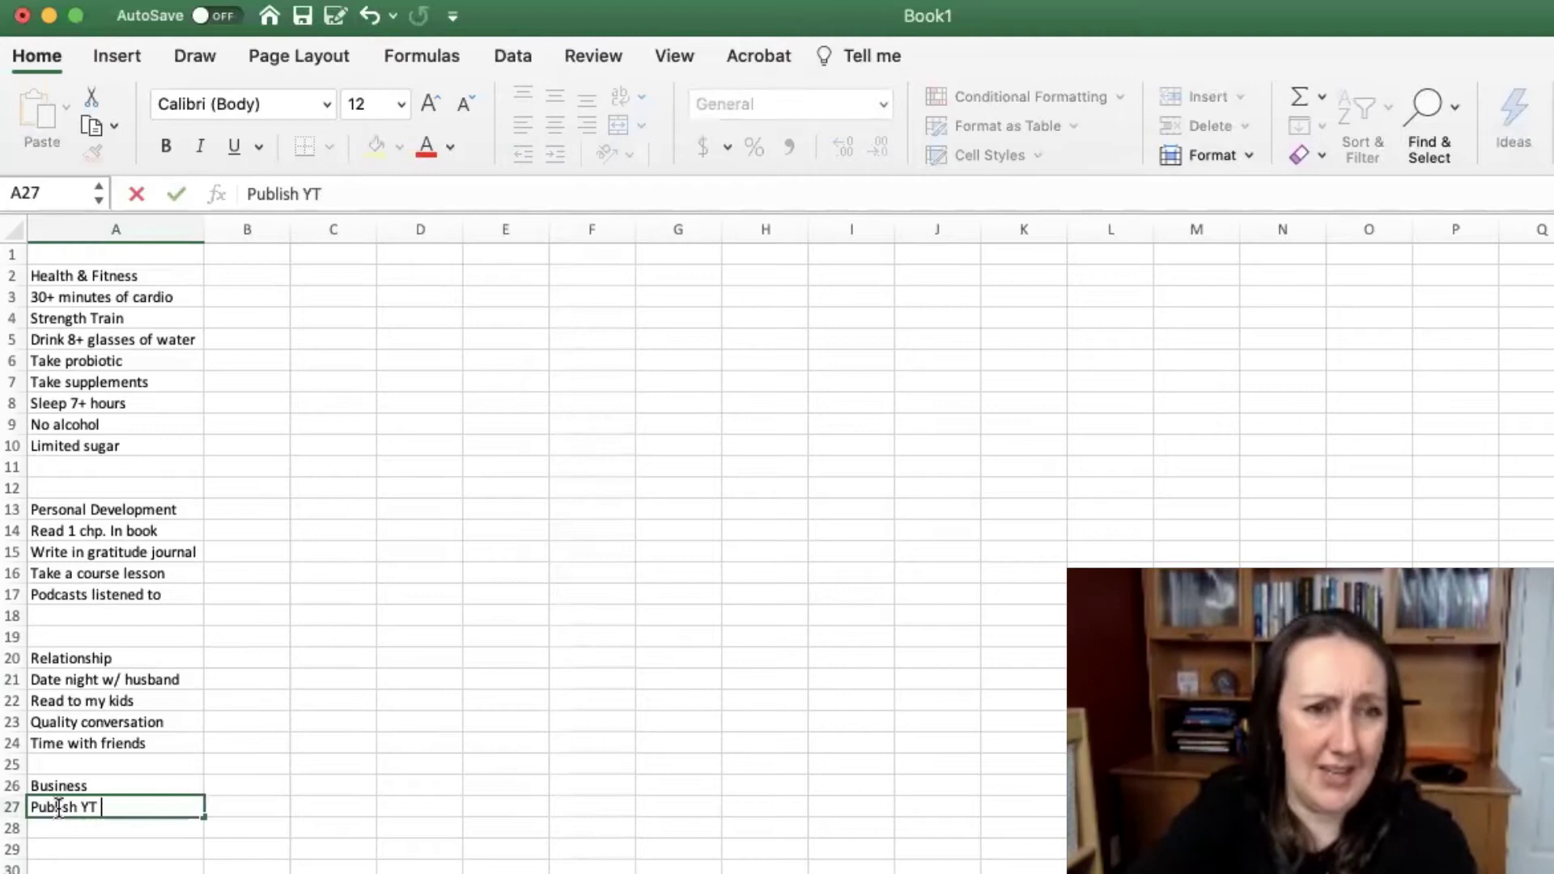
{"action": "type", "text": " vido"}
{"action": "key", "text": "Return"}
{"action": "key", "text": "Return"}
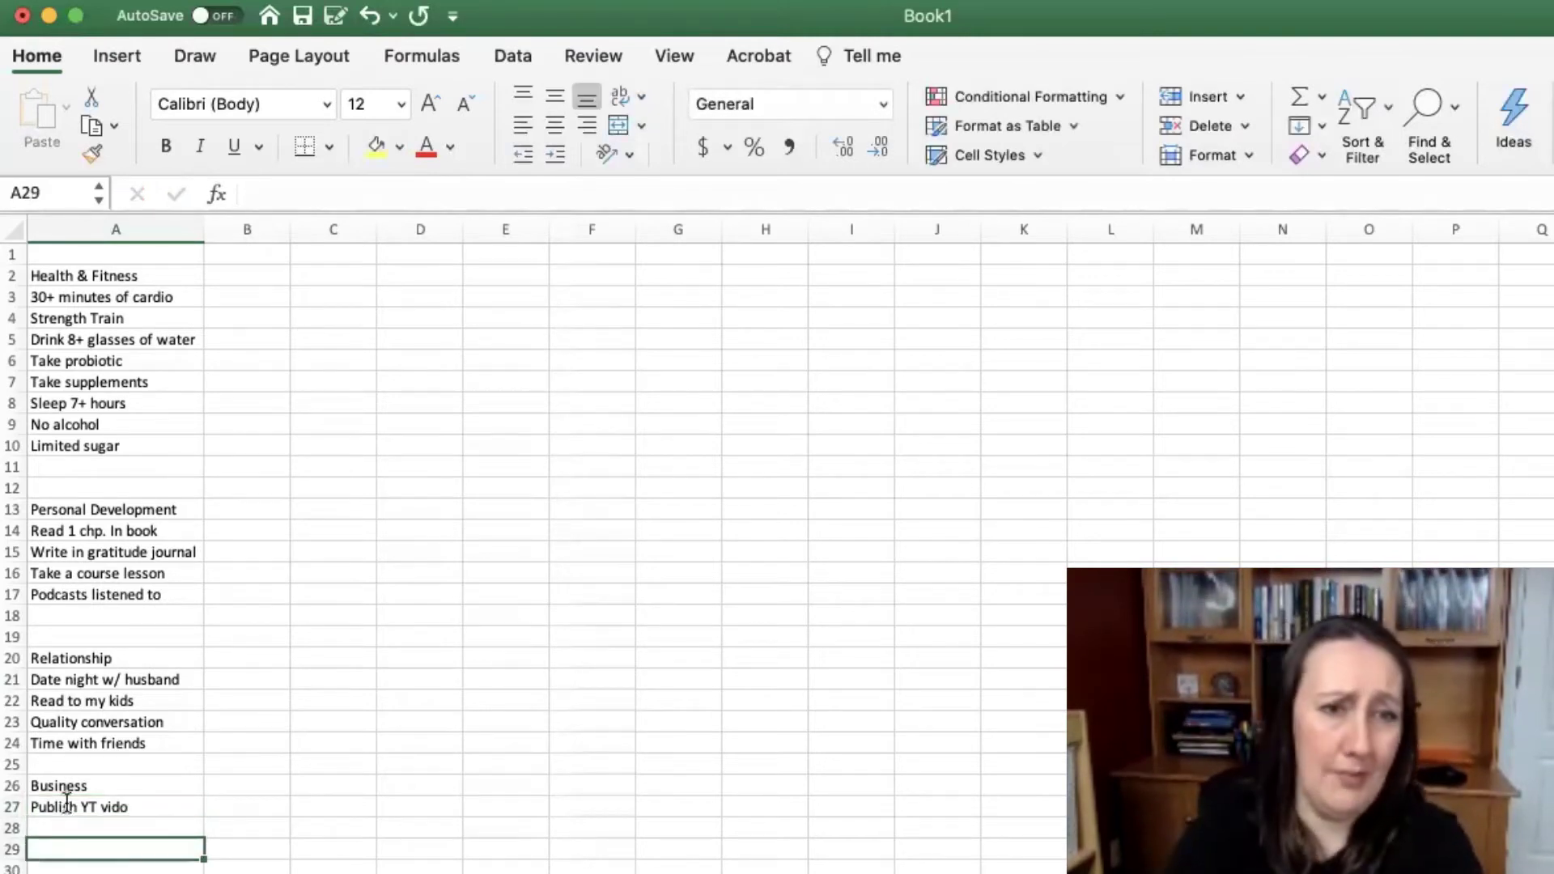
{"action": "left_click", "coordinate": [90, 804]}
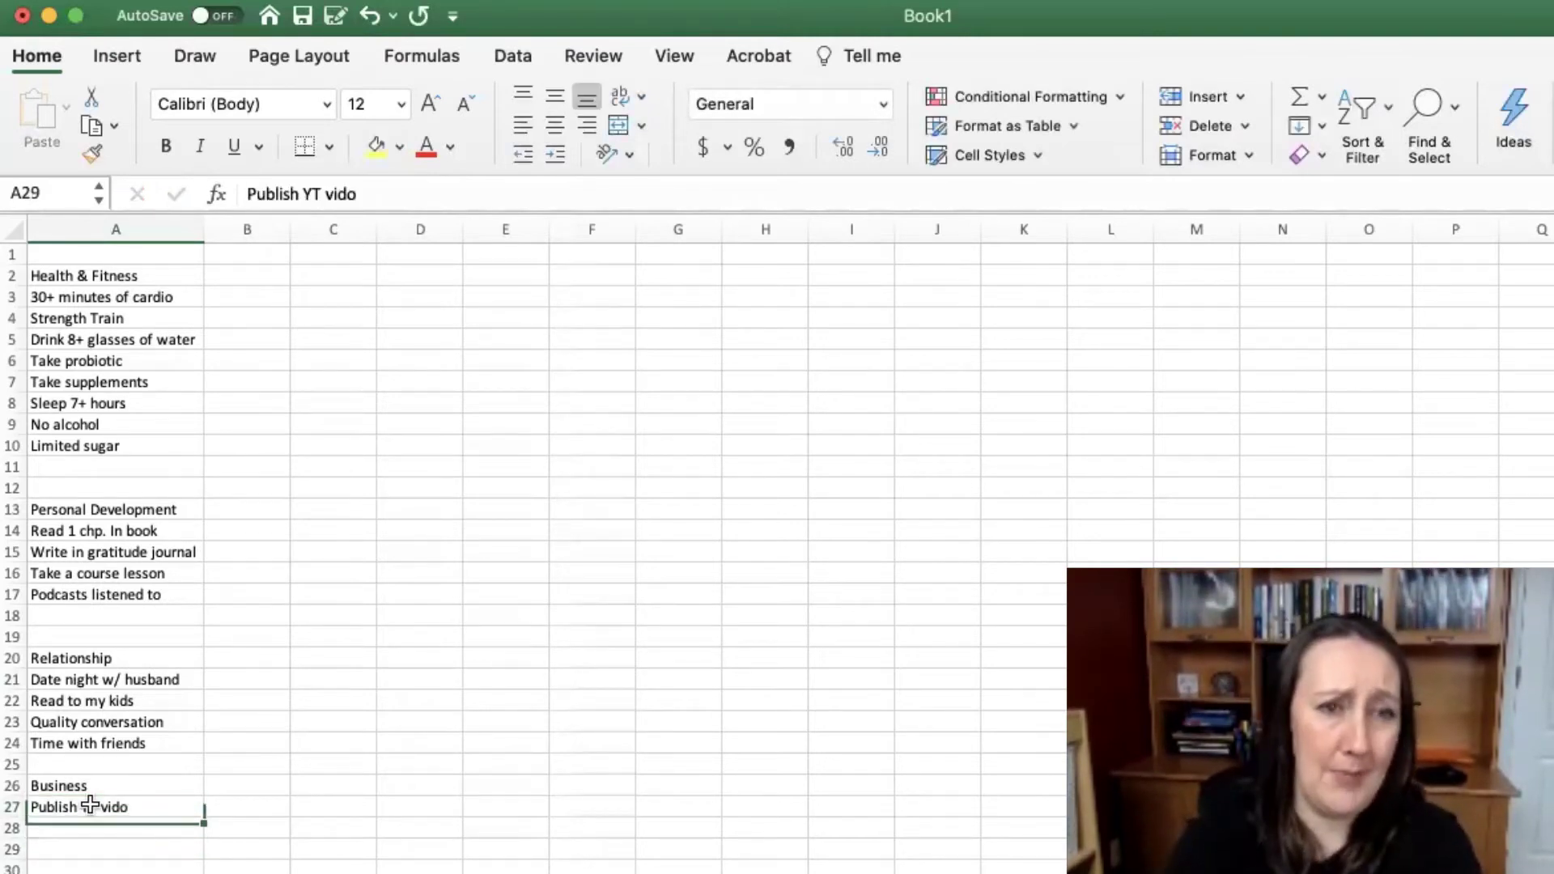
{"action": "left_click", "coordinate": [338, 194]}
{"action": "type", "text": "e"}
{"action": "key", "text": "Return"}
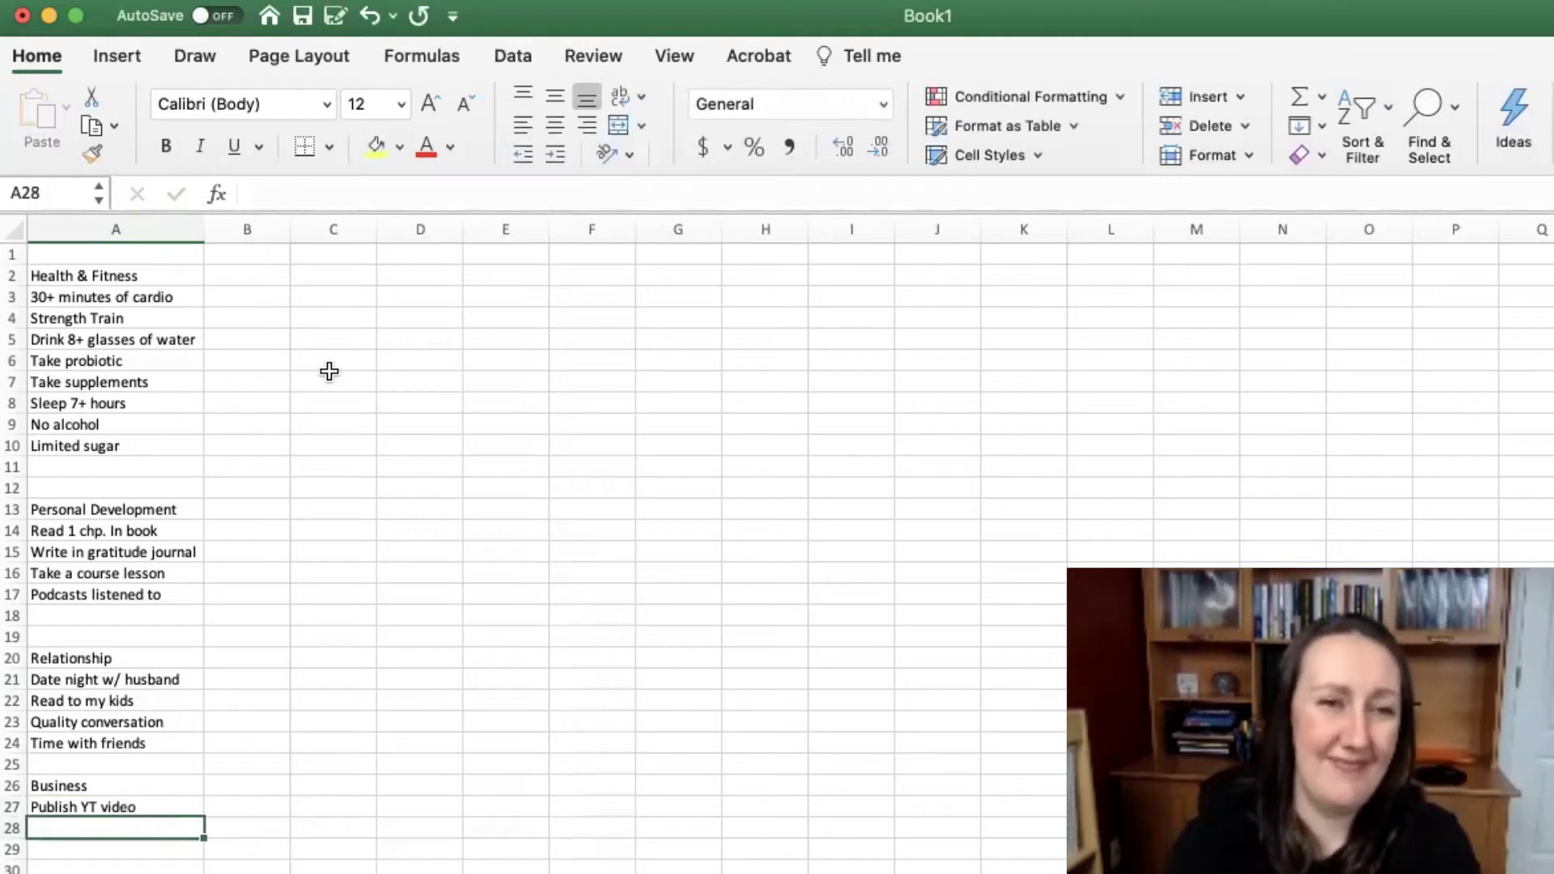
- Add Post to IG, Email list, Revenue and Expenses in A28 to A31
{"action": "type", "text": "Post to IG"}
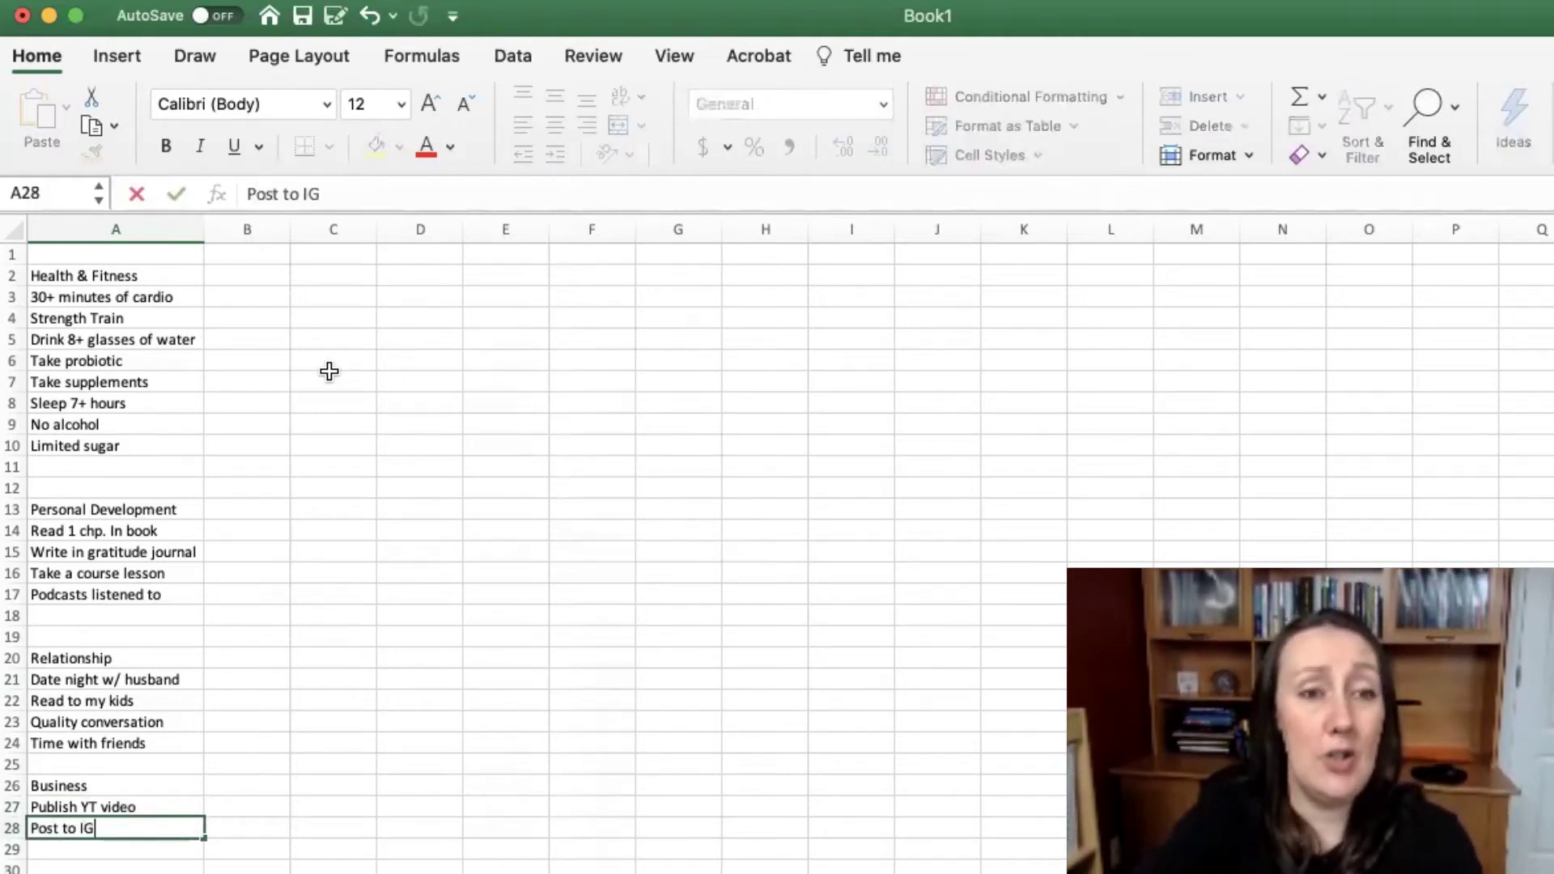
{"action": "key", "text": "Return"}
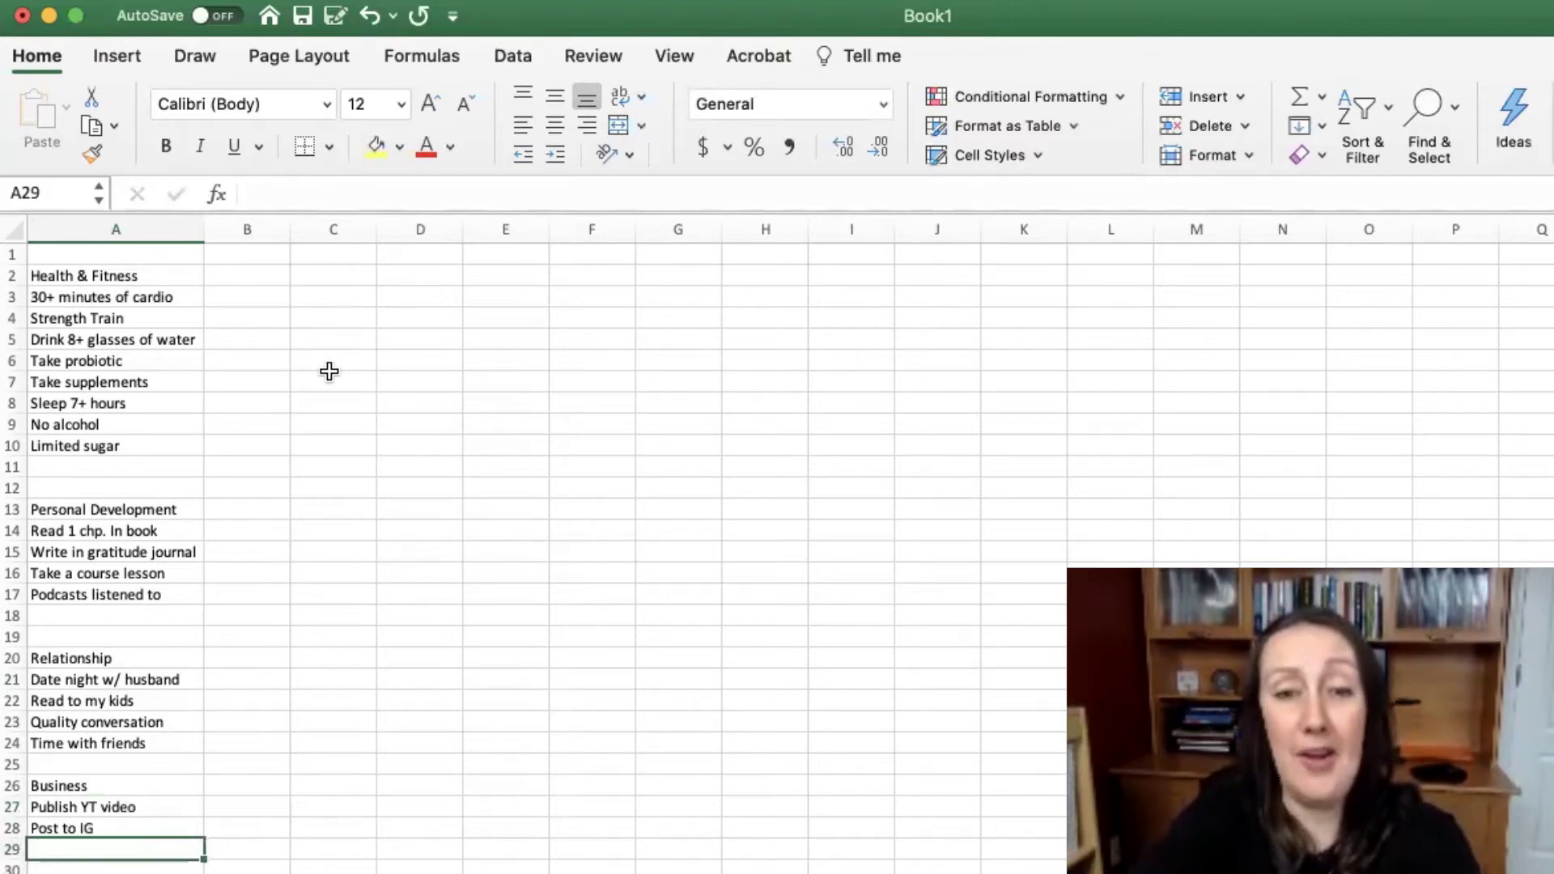
{"action": "type", "text": "Email list"}
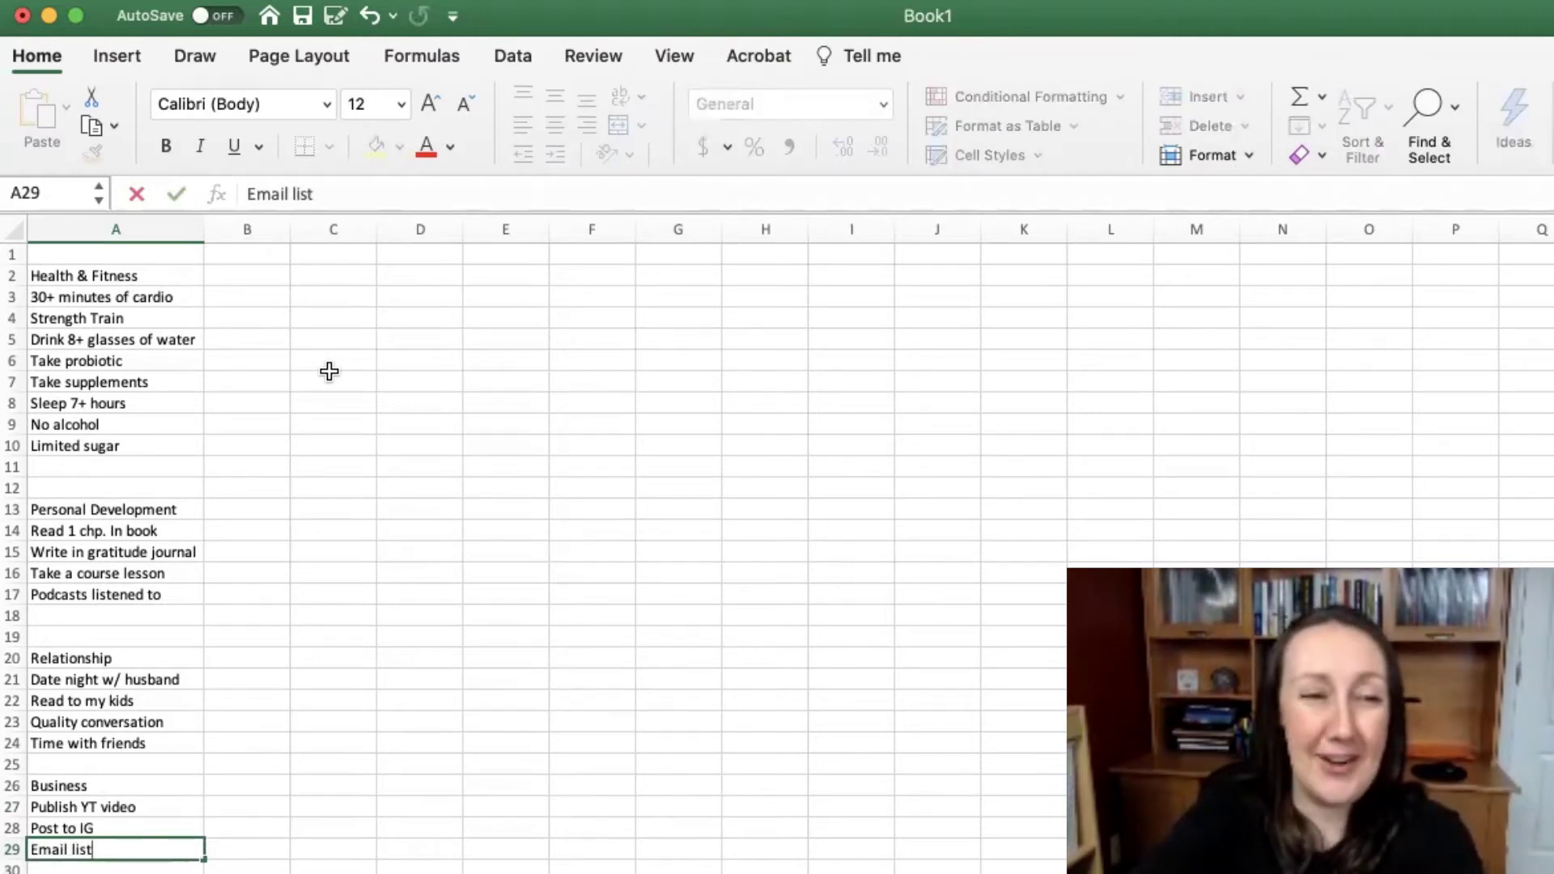
{"action": "key", "text": "Return"}
{"action": "type", "text": "Re"}
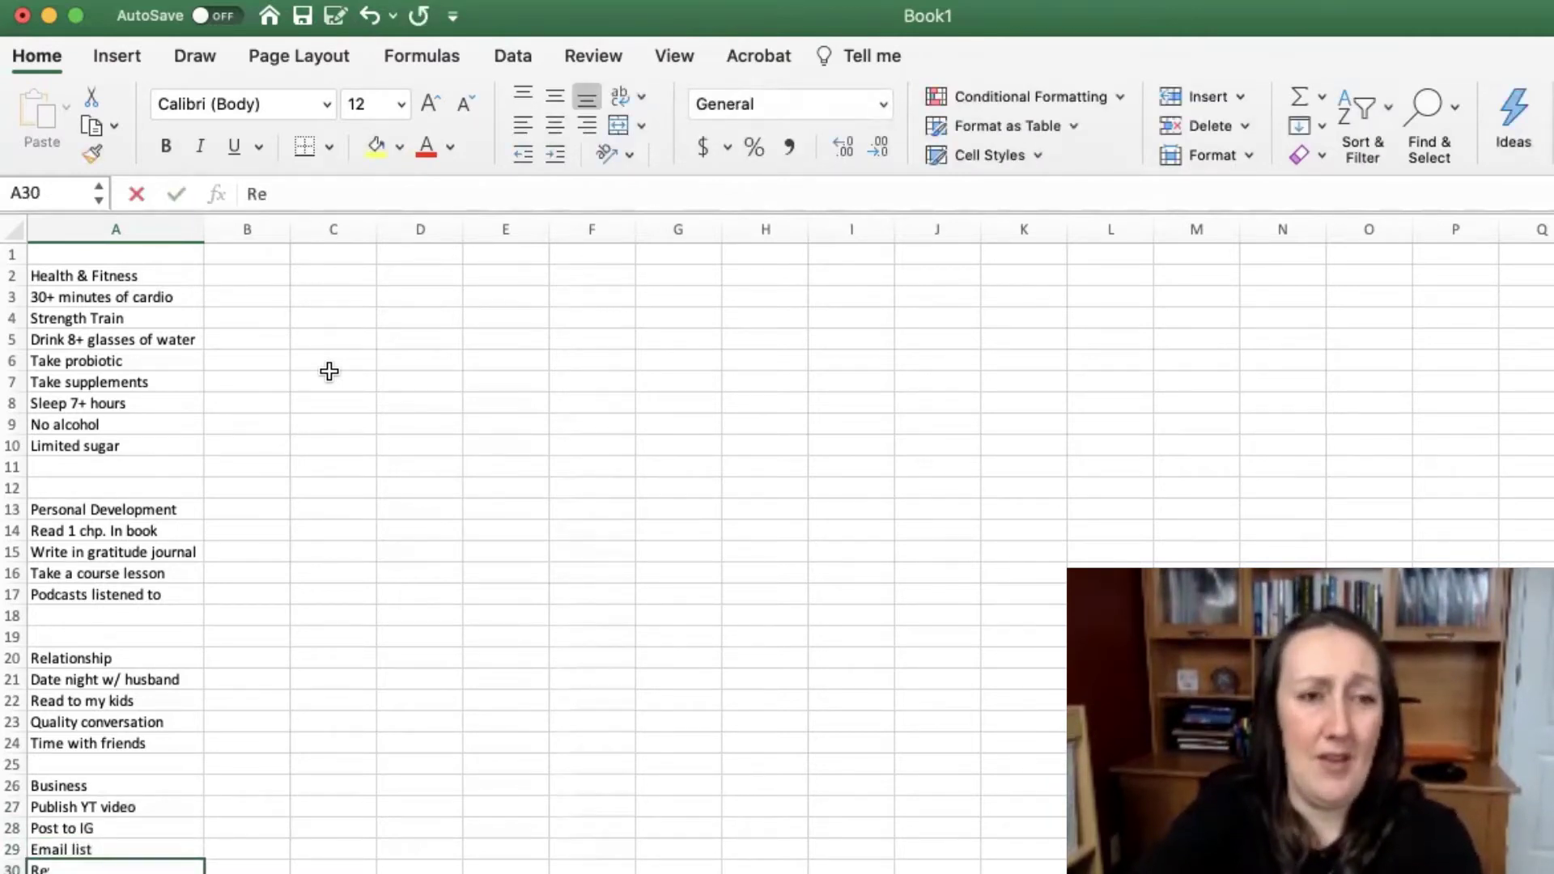
{"action": "type", "text": "venue"}
{"action": "key", "text": "Return"}
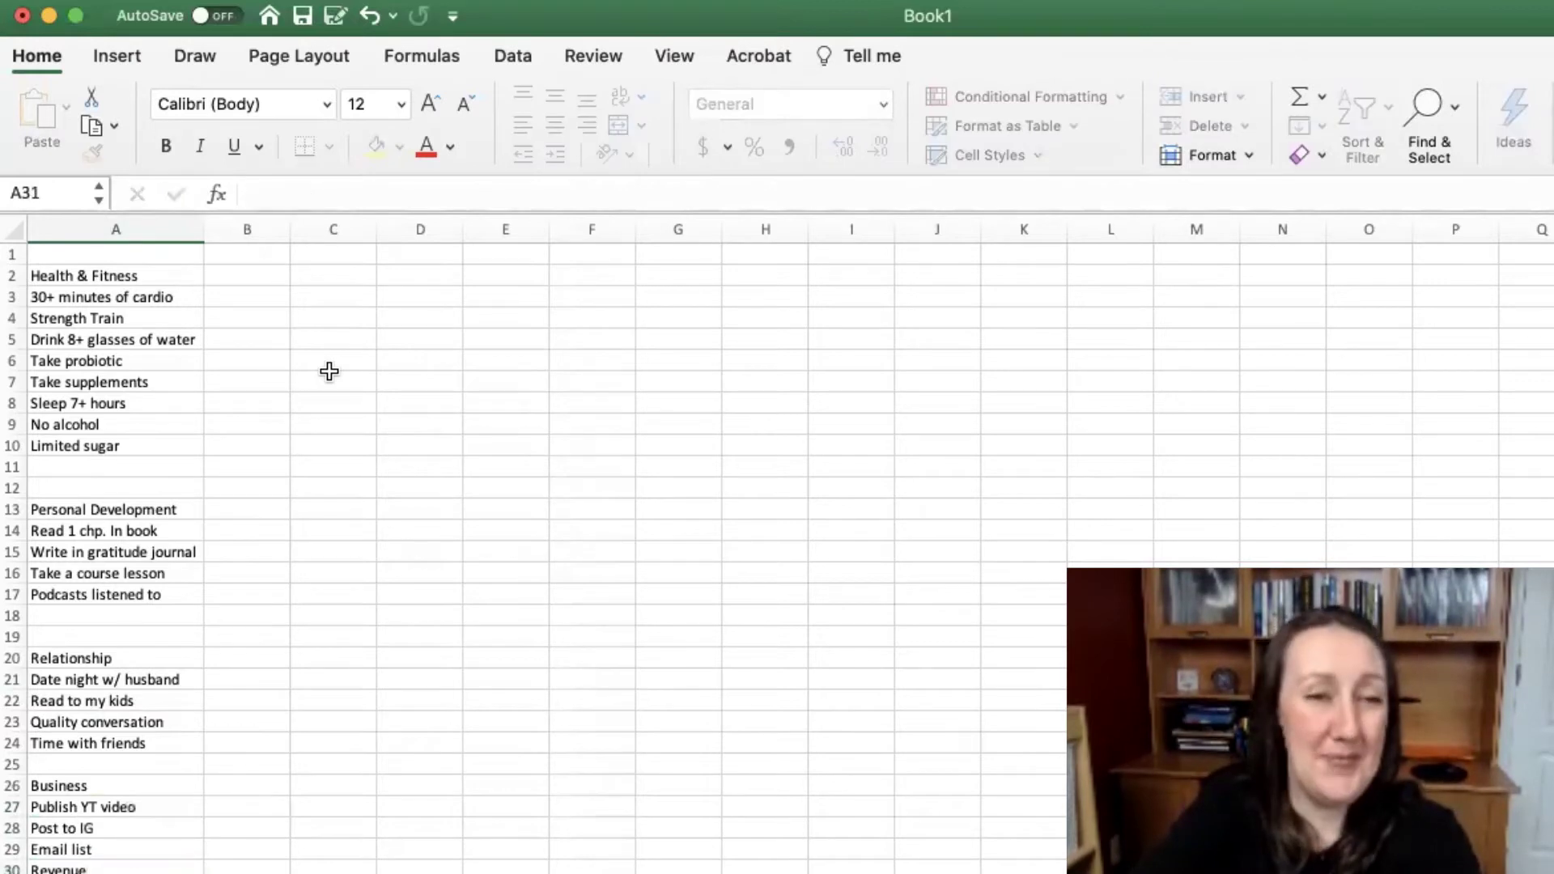
{"action": "type", "text": "Expenses"}
{"action": "key", "text": "Return"}
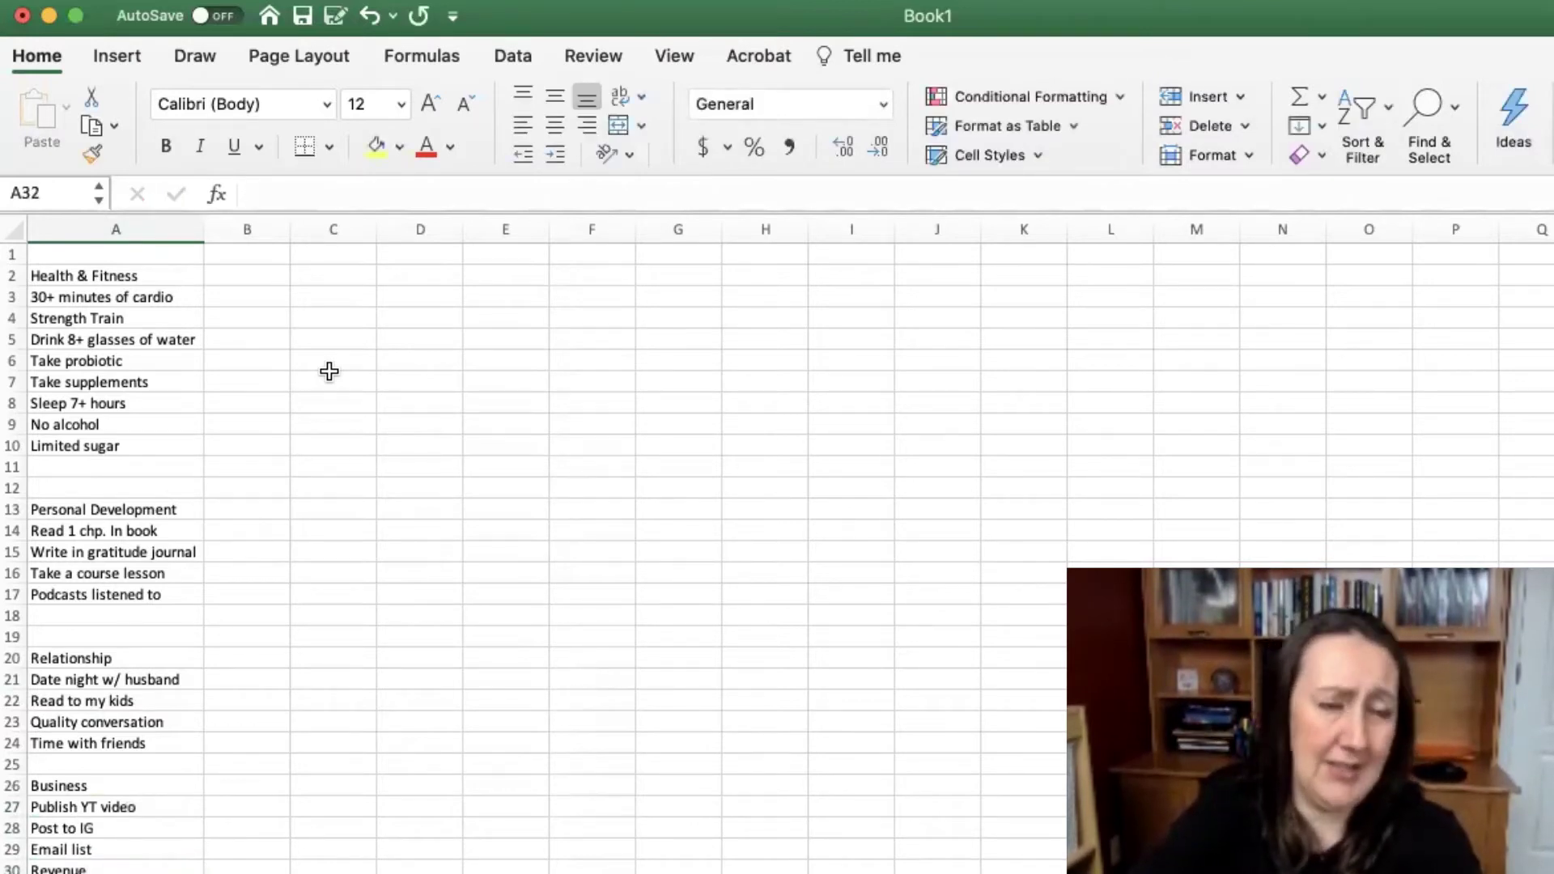
{"action": "left_click", "coordinate": [223, 254]}
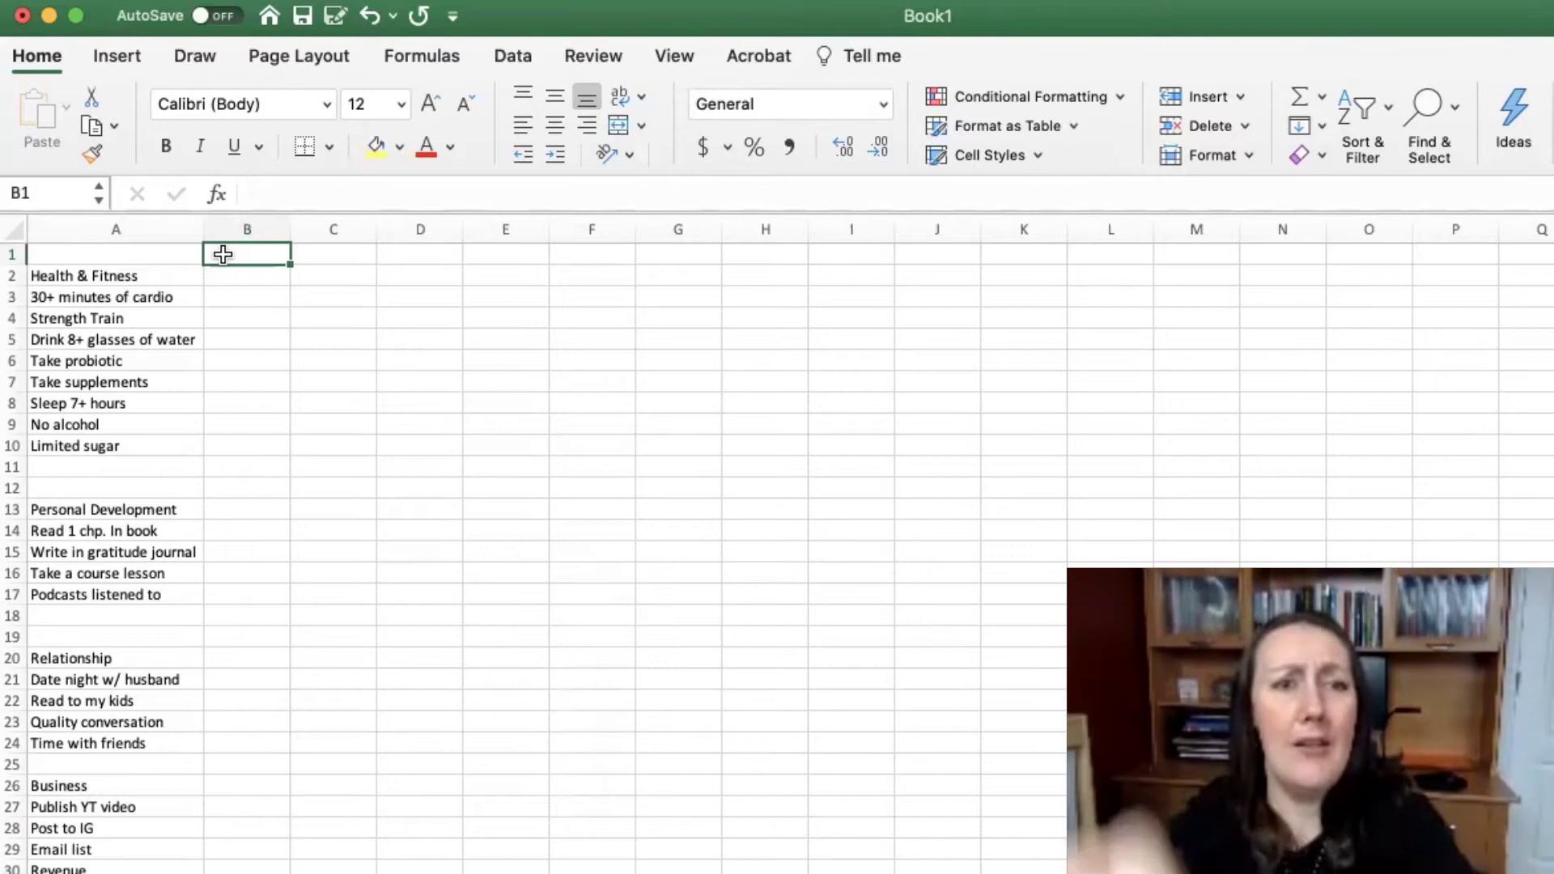
- Enter day numbers 1, 2 and 3 in B1:D1 and select them as the fill pattern
{"action": "type", "text": "1"}
{"action": "key", "text": "Tab"}
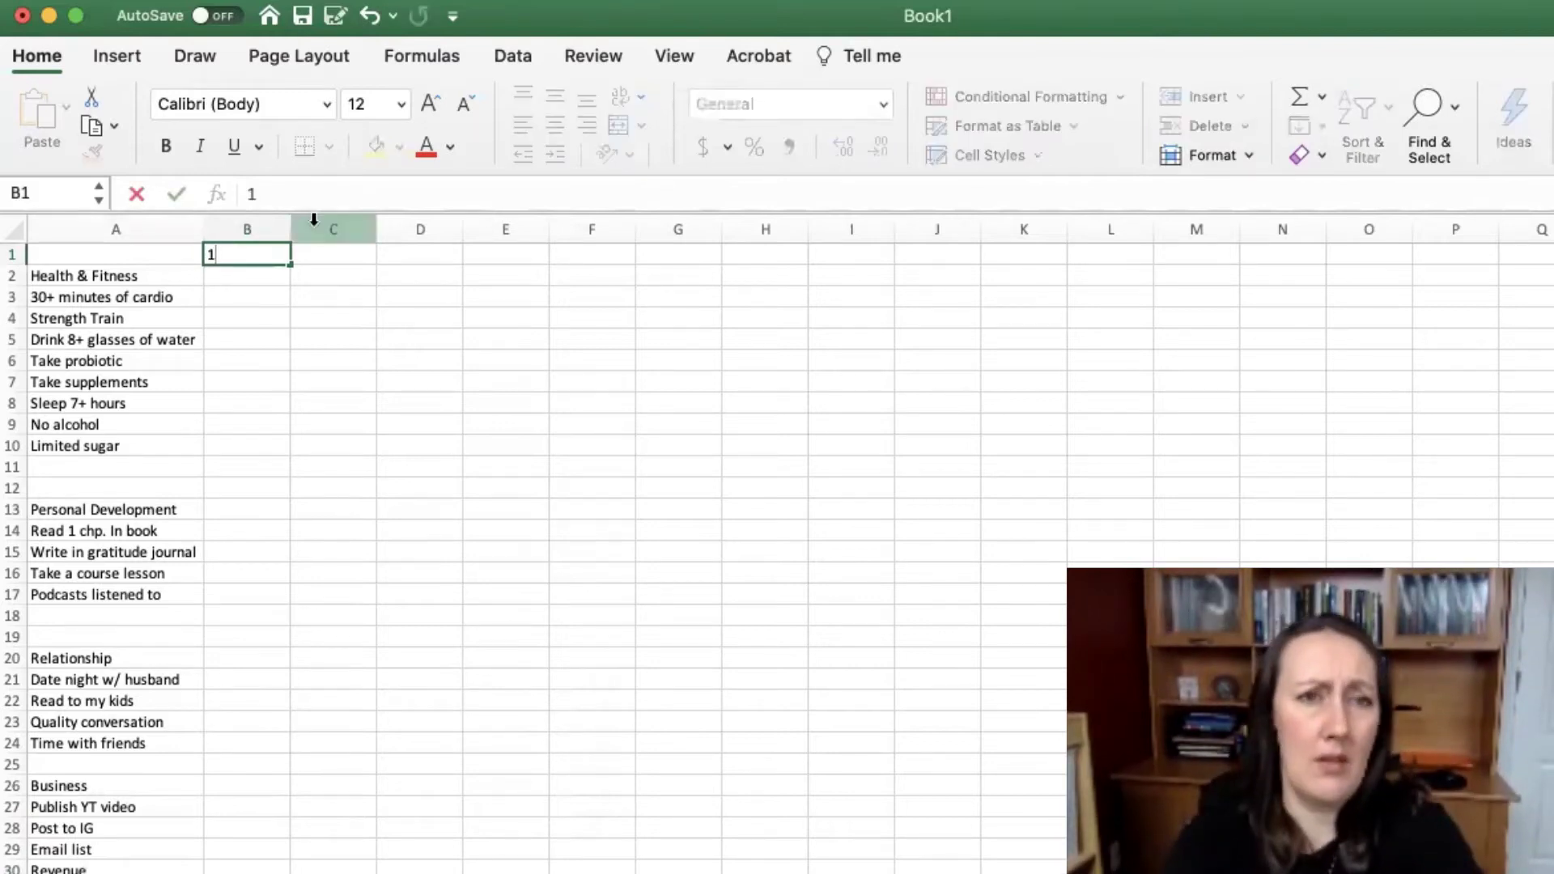
{"action": "type", "text": "2"}
{"action": "key", "text": "Tab"}
{"action": "type", "text": "3"}
{"action": "key", "text": "Tab"}
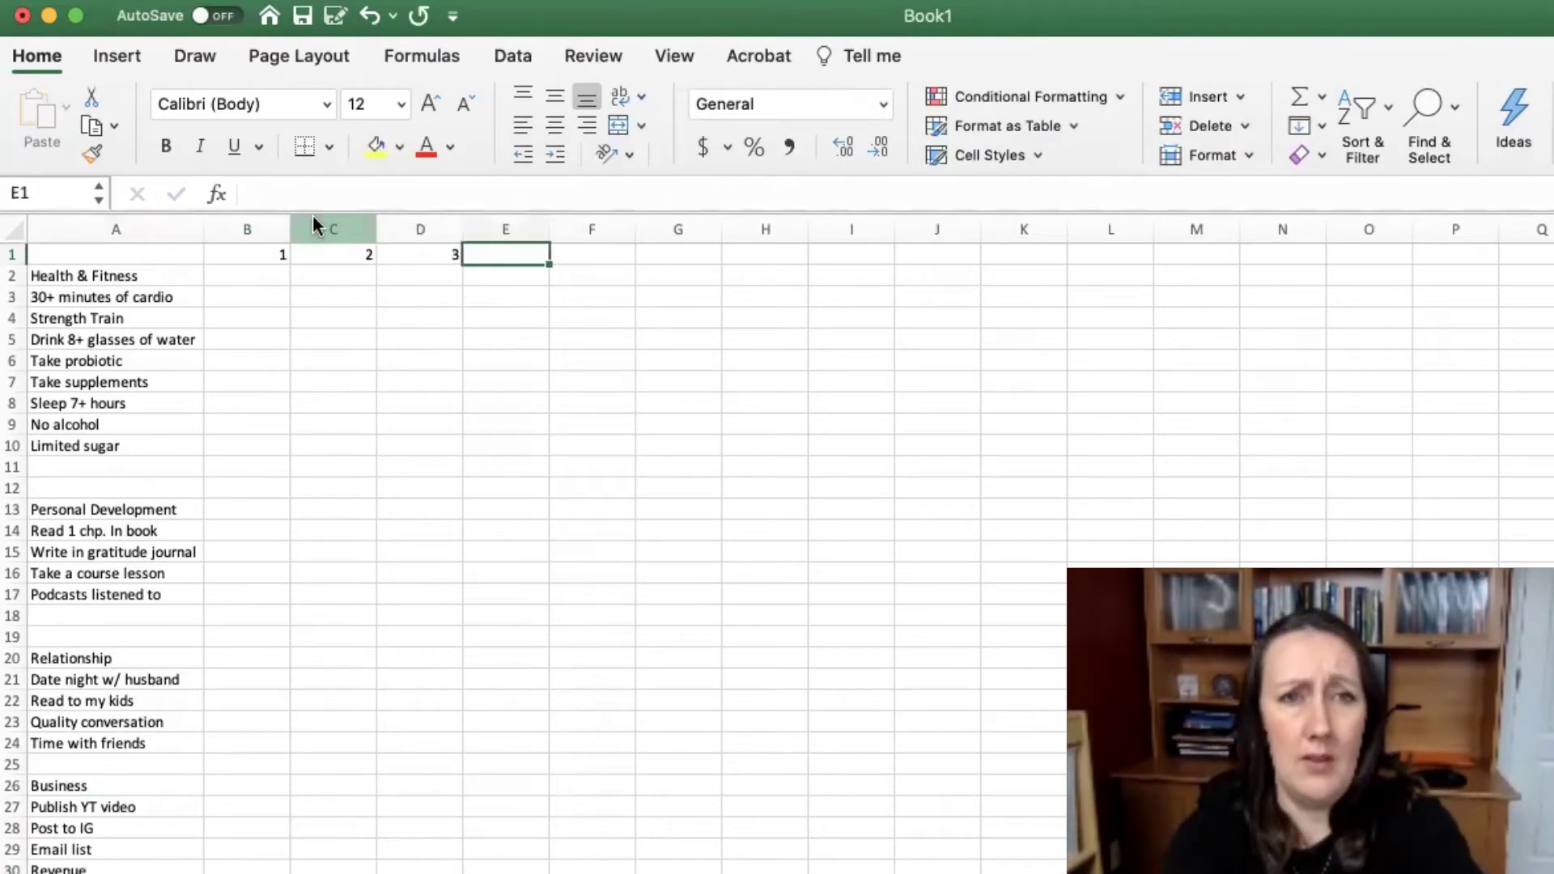
{"action": "left_click_drag", "start_coordinate": [279, 254], "coordinate": [1550, 254]}
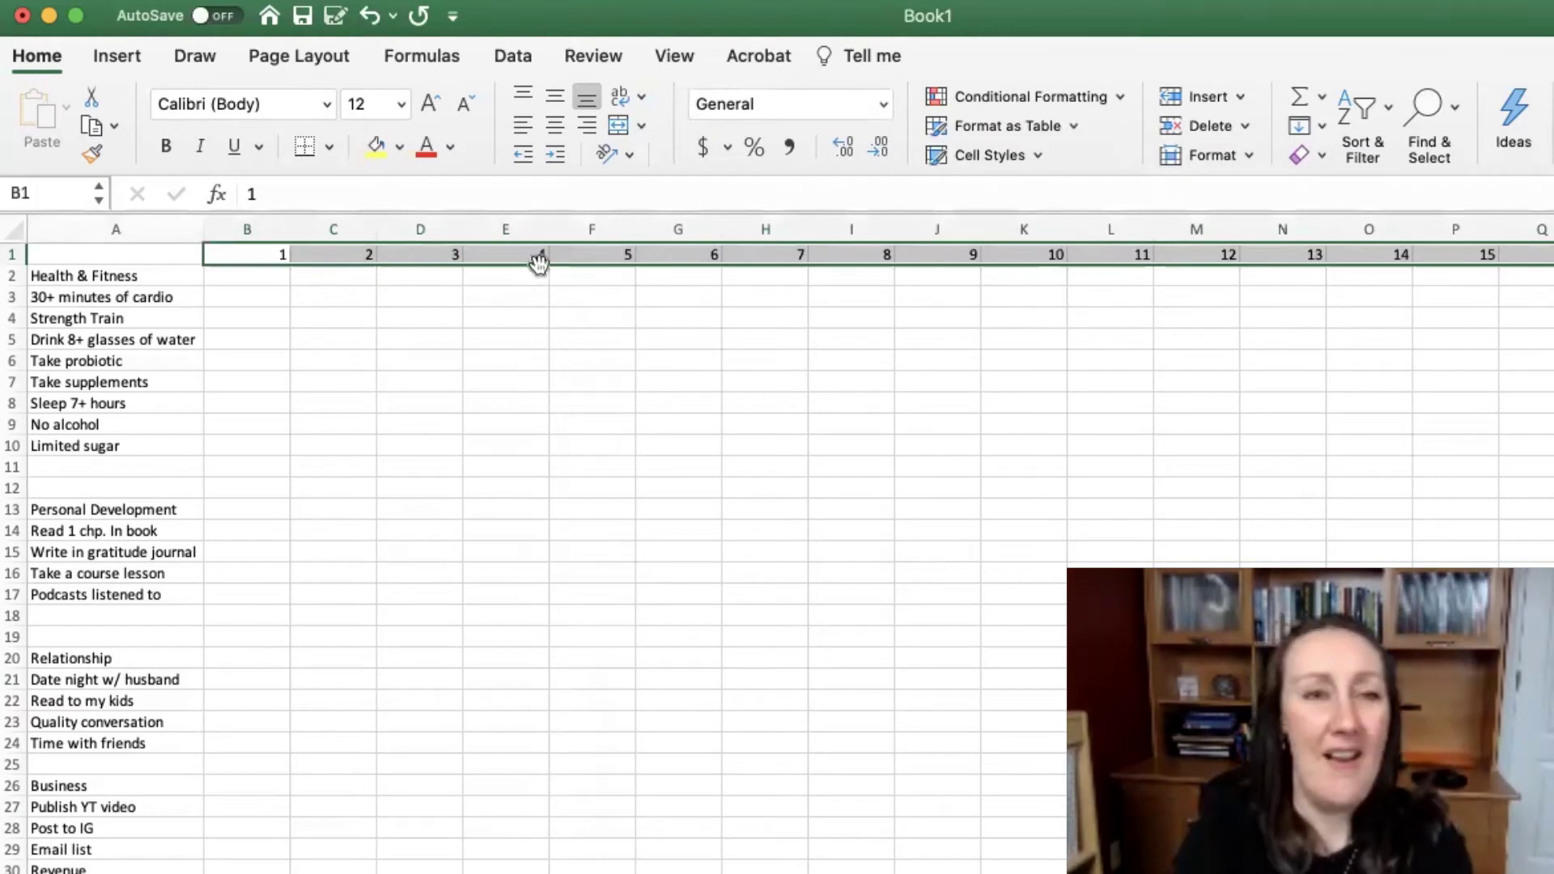
- Narrow the day-number columns B through T to fit single day numbers
{"action": "left_click_drag", "start_coordinate": [289, 227], "coordinate": [243, 225]}
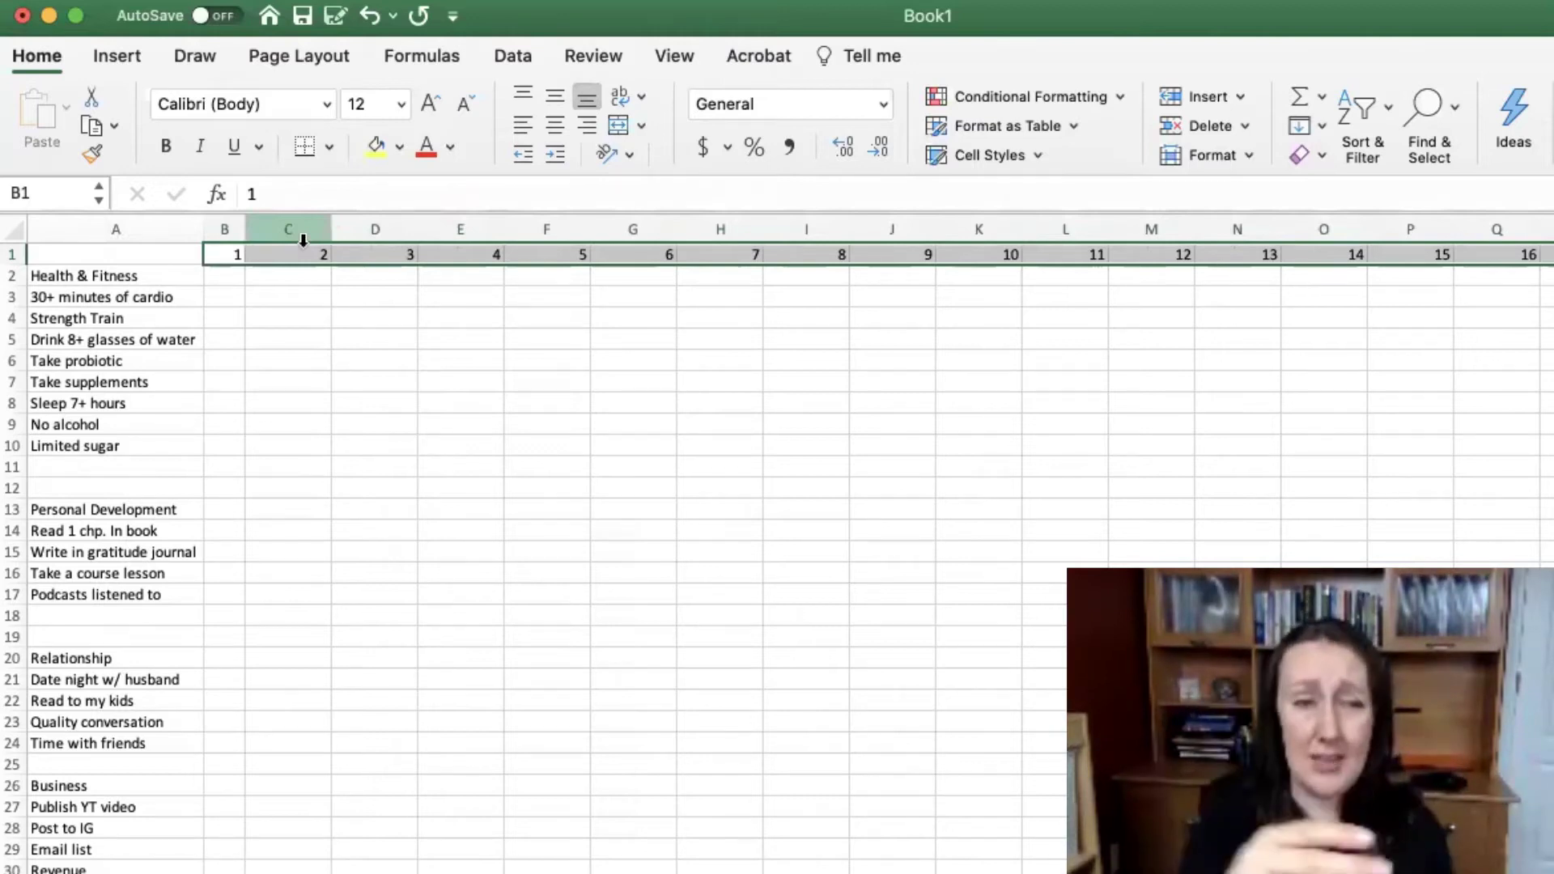
{"action": "right_click", "coordinate": [314, 248]}
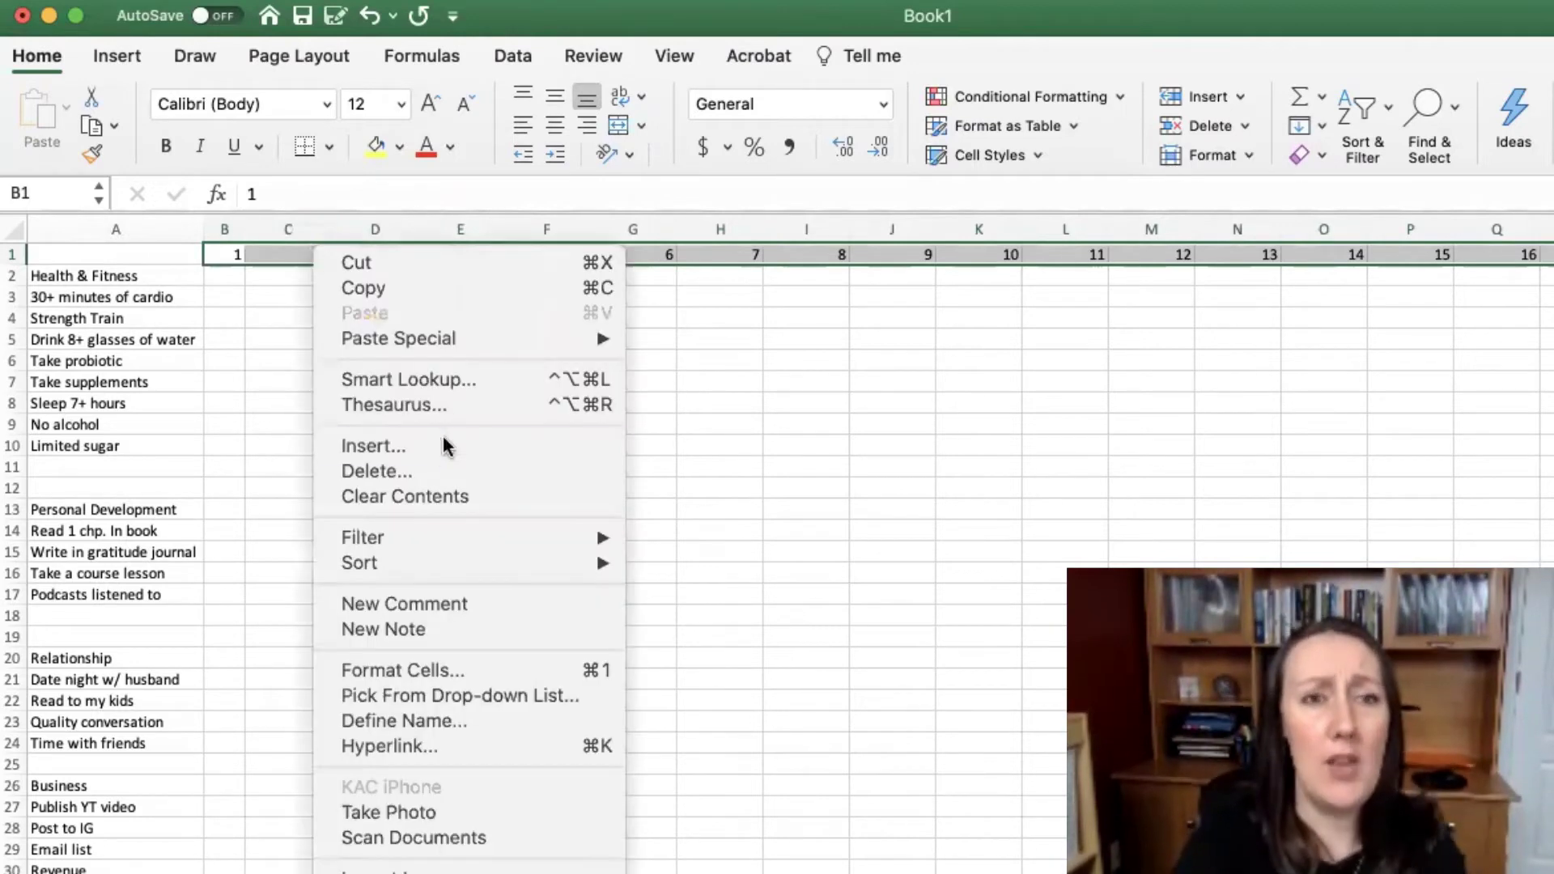
{"action": "left_click", "coordinate": [406, 668]}
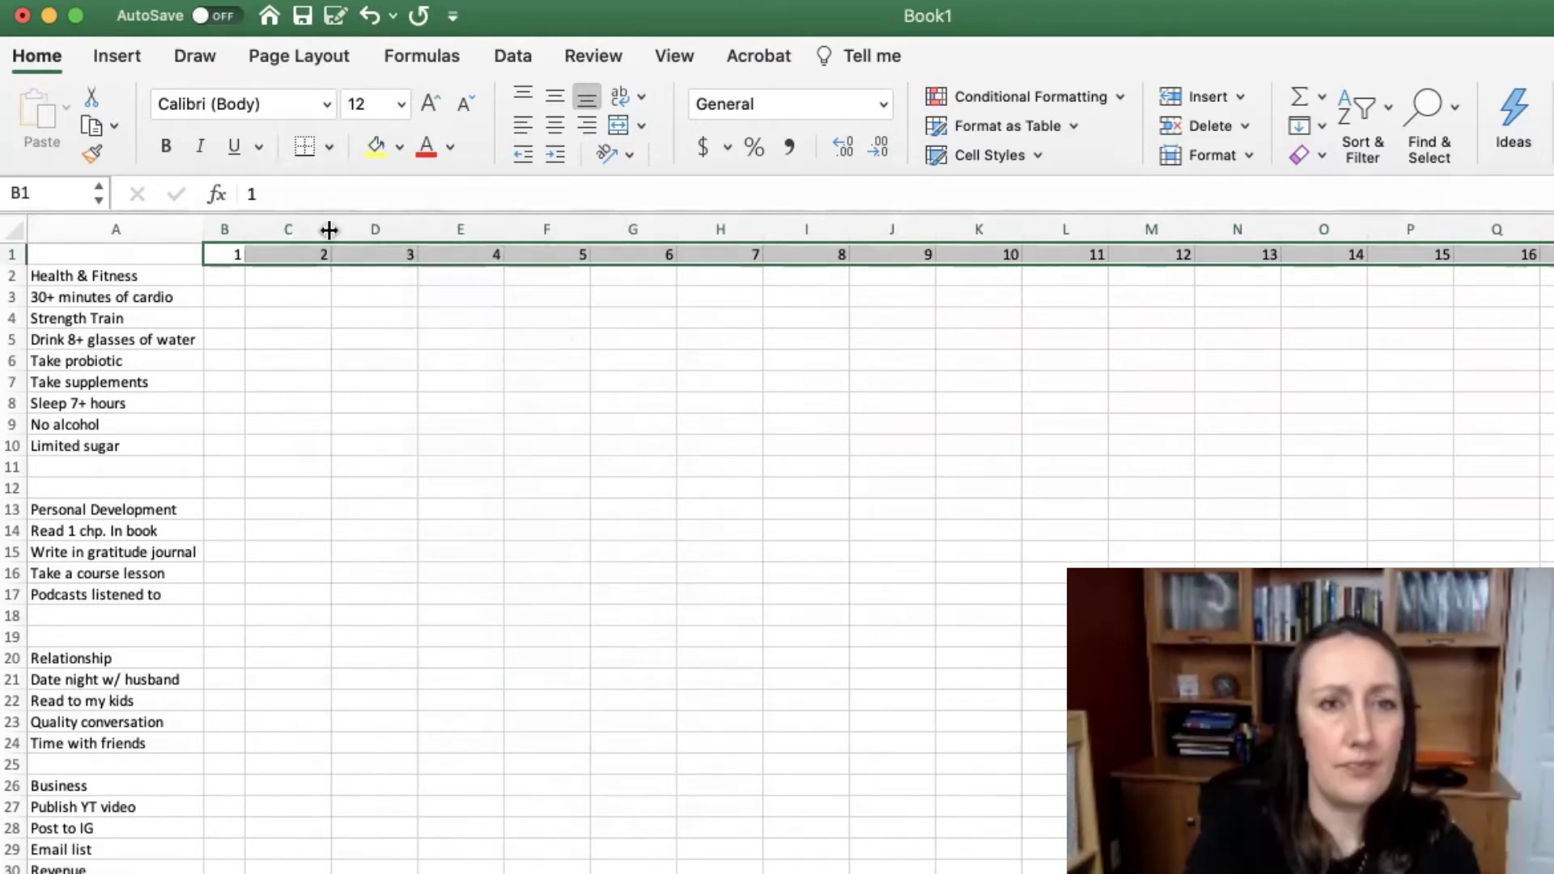
{"action": "left_click_drag", "start_coordinate": [331, 229], "coordinate": [285, 229]}
{"action": "mouse_move", "coordinate": [372, 229]}
{"action": "left_mouse_down"}
{"action": "mouse_move", "coordinate": [328, 221]}
{"action": "mouse_move", "coordinate": [372, 229]}
{"action": "left_mouse_up"}
{"action": "left_click_drag", "start_coordinate": [459, 229], "coordinate": [696, 229]}
{"action": "left_click_drag", "start_coordinate": [782, 229], "coordinate": [905, 231]}
{"action": "left_click_drag", "start_coordinate": [991, 231], "coordinate": [1544, 270]}
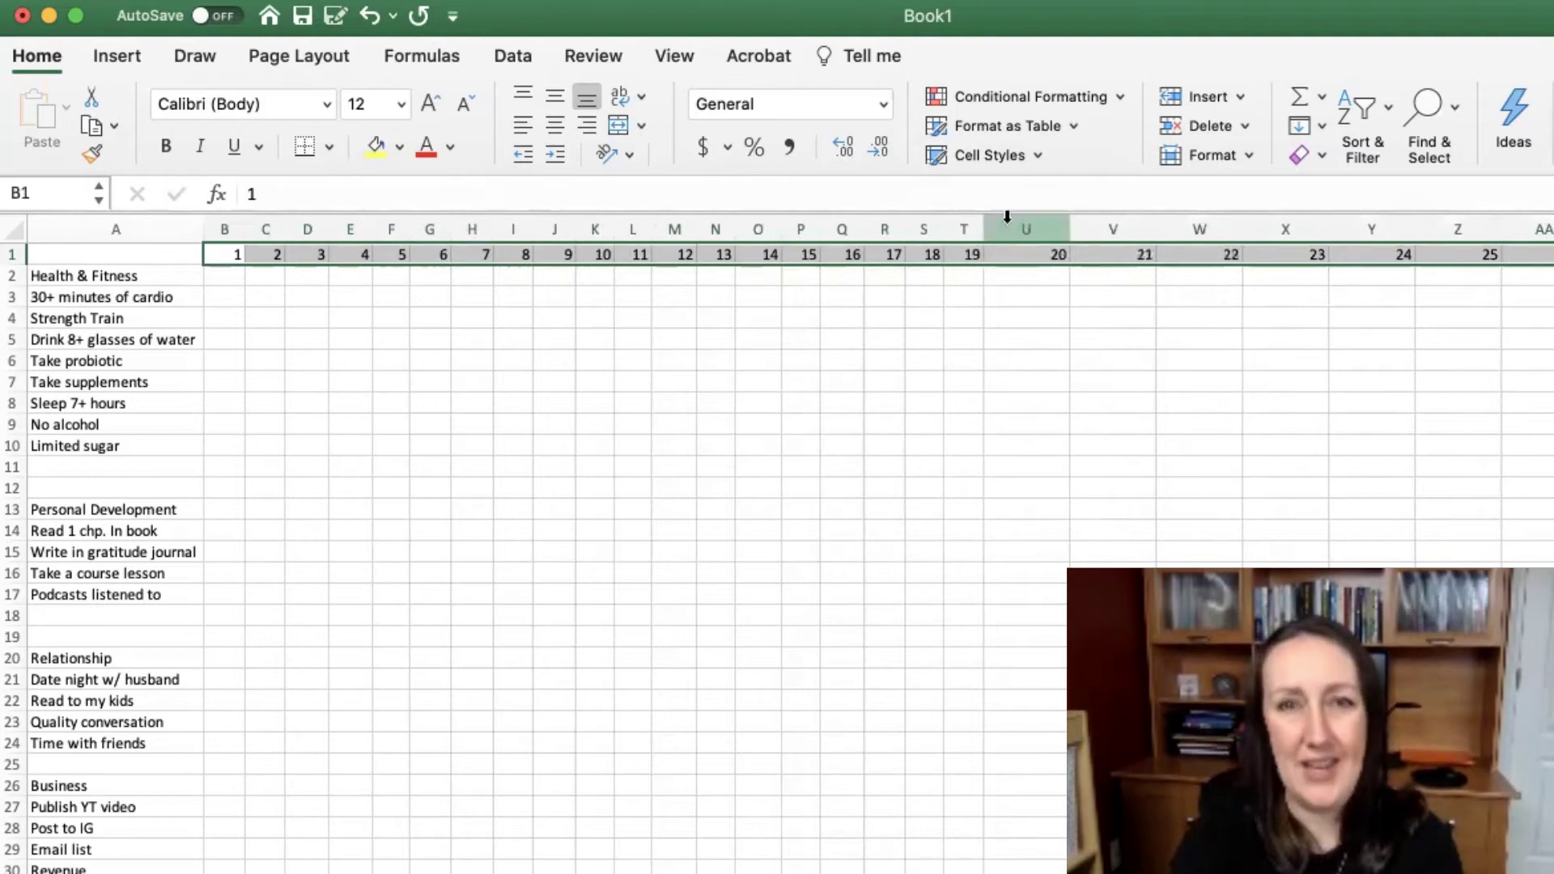
- Extend the day numbers along row 1 and narrow columns U through AD to match
{"action": "mouse_move", "coordinate": [1069, 229]}
{"action": "left_mouse_down"}
{"action": "mouse_move", "coordinate": [1014, 228]}
{"action": "mouse_move", "coordinate": [1071, 222]}
{"action": "left_mouse_up"}
{"action": "left_click_drag", "start_coordinate": [1156, 229], "coordinate": [1111, 219]}
{"action": "mouse_move", "coordinate": [1196, 229]}
{"action": "left_mouse_down"}
{"action": "mouse_move", "coordinate": [1158, 217]}
{"action": "mouse_move", "coordinate": [1188, 222]}
{"action": "left_mouse_up"}
{"action": "left_click_drag", "start_coordinate": [1274, 223], "coordinate": [1228, 227]}
{"action": "left_click_drag", "start_coordinate": [1313, 231], "coordinate": [1273, 233]}
{"action": "left_click_drag", "start_coordinate": [1368, 229], "coordinate": [1313, 229]}
{"action": "left_click_drag", "start_coordinate": [1399, 229], "coordinate": [1354, 230]}
{"action": "left_click_drag", "start_coordinate": [1439, 229], "coordinate": [1478, 229]}
{"action": "left_click", "coordinate": [1053, 592]}
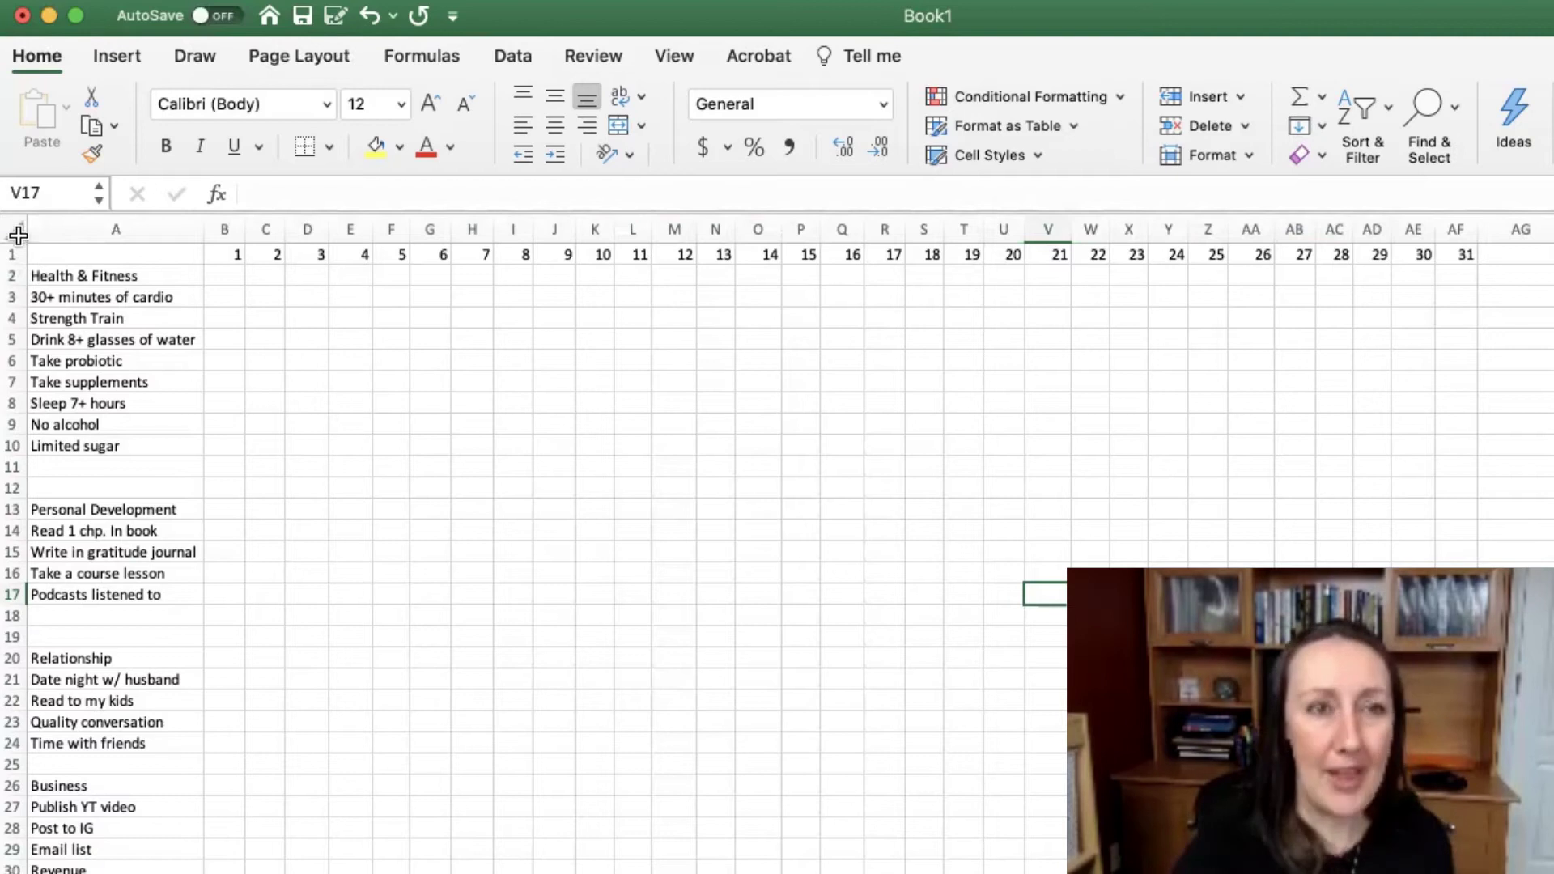
- Set the entire sheet's font to Times at size 13
{"action": "left_click", "coordinate": [18, 231]}
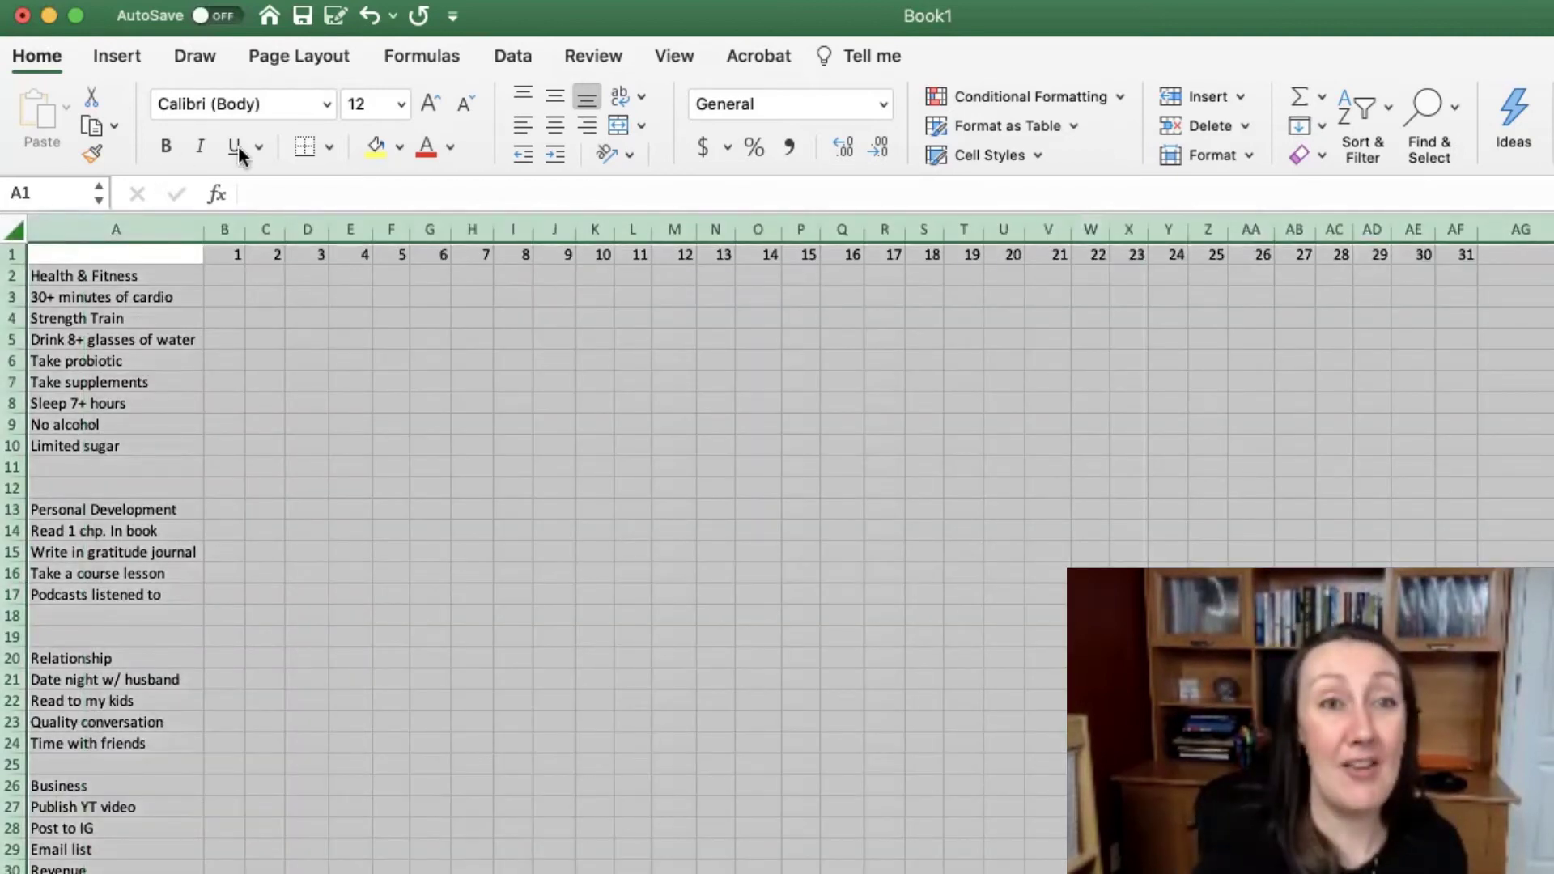
{"action": "left_click", "coordinate": [304, 104]}
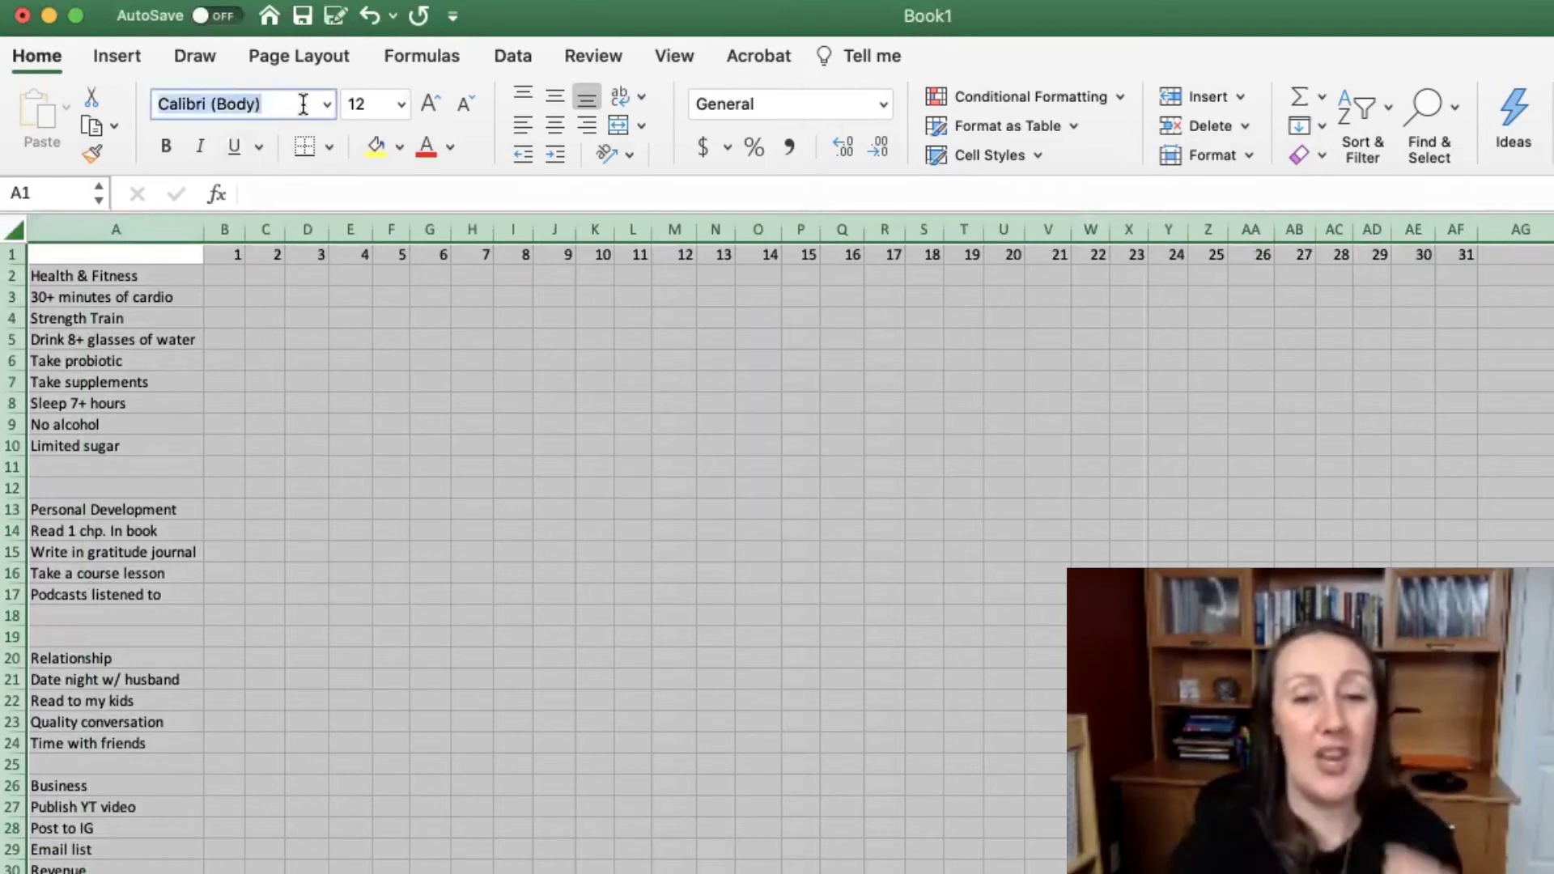
{"action": "type", "text": "Times"}
{"action": "key", "text": "Return"}
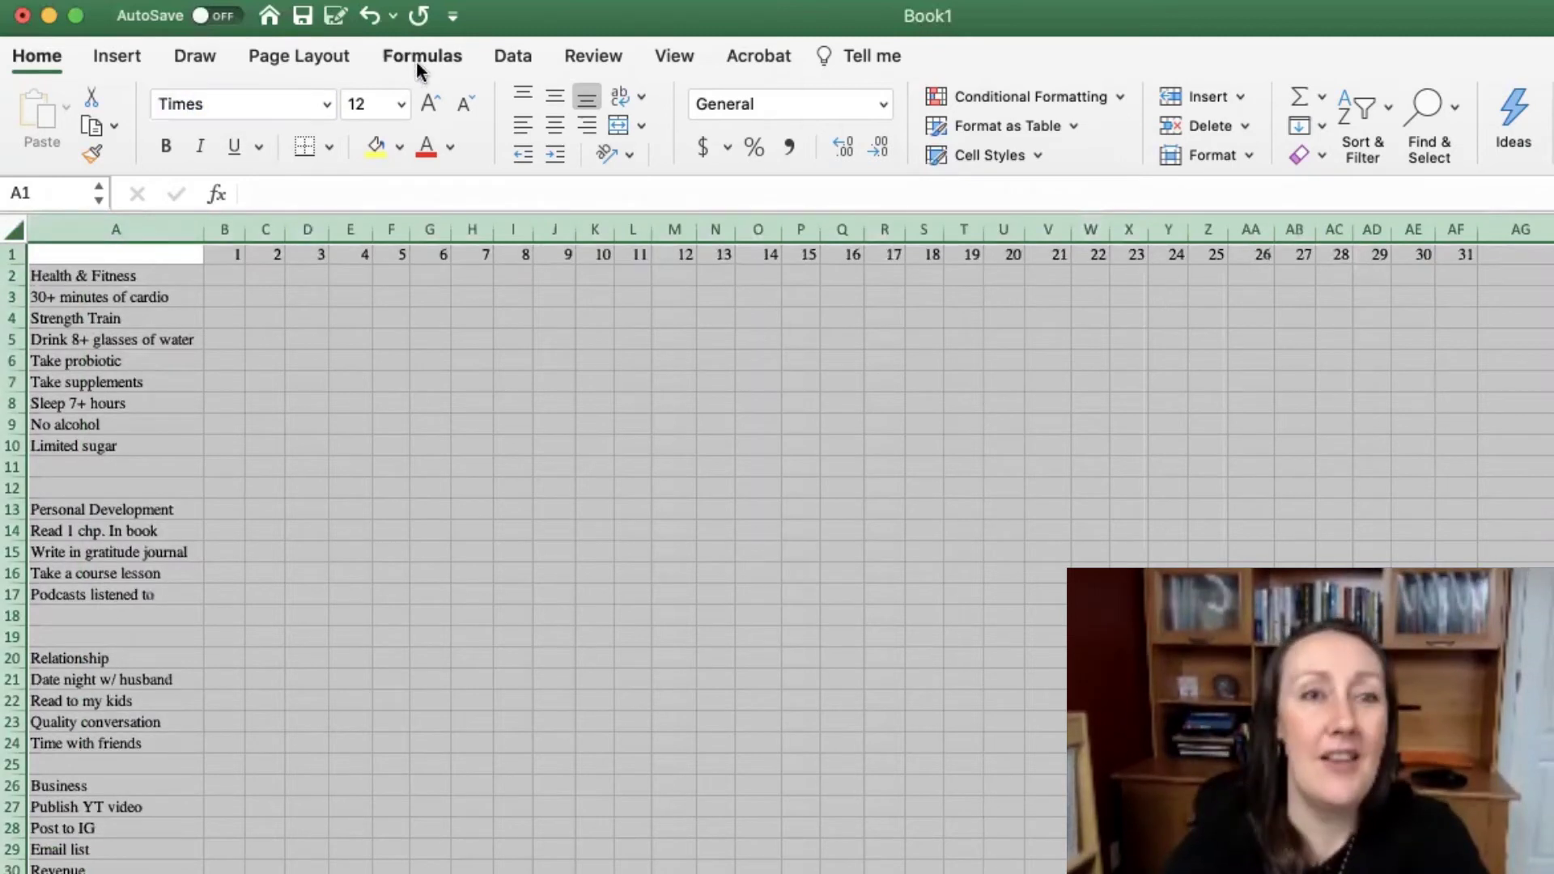
{"action": "left_click", "coordinate": [377, 102]}
{"action": "type", "text": "1"}
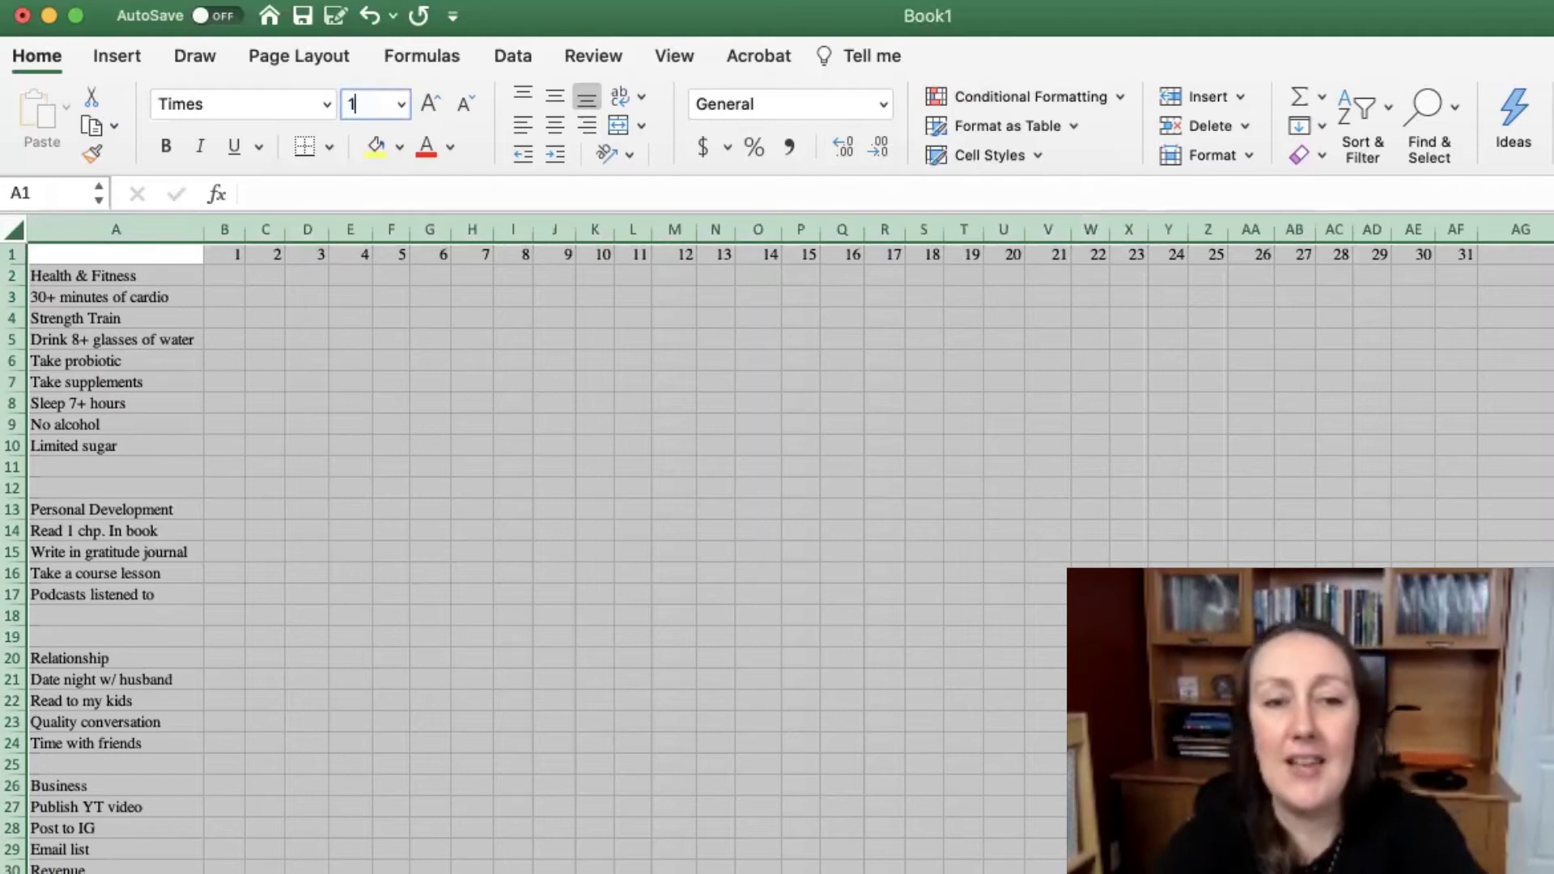
{"action": "type", "text": "2"}
{"action": "key", "text": "Return"}
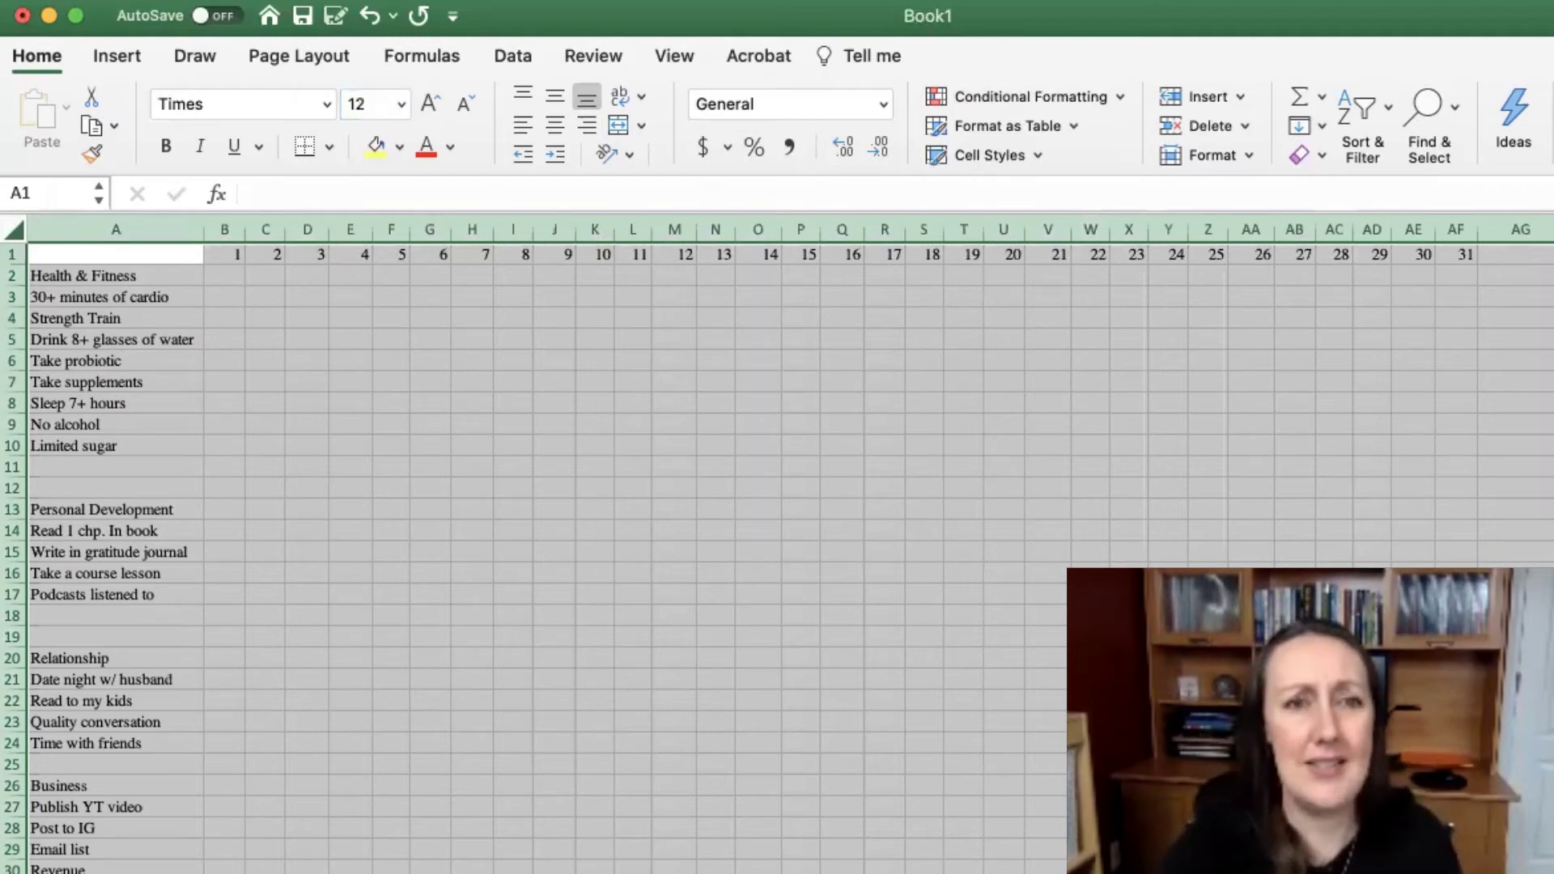
{"action": "left_click", "coordinate": [378, 110]}
{"action": "type", "text": "13"}
{"action": "key", "text": "Return"}
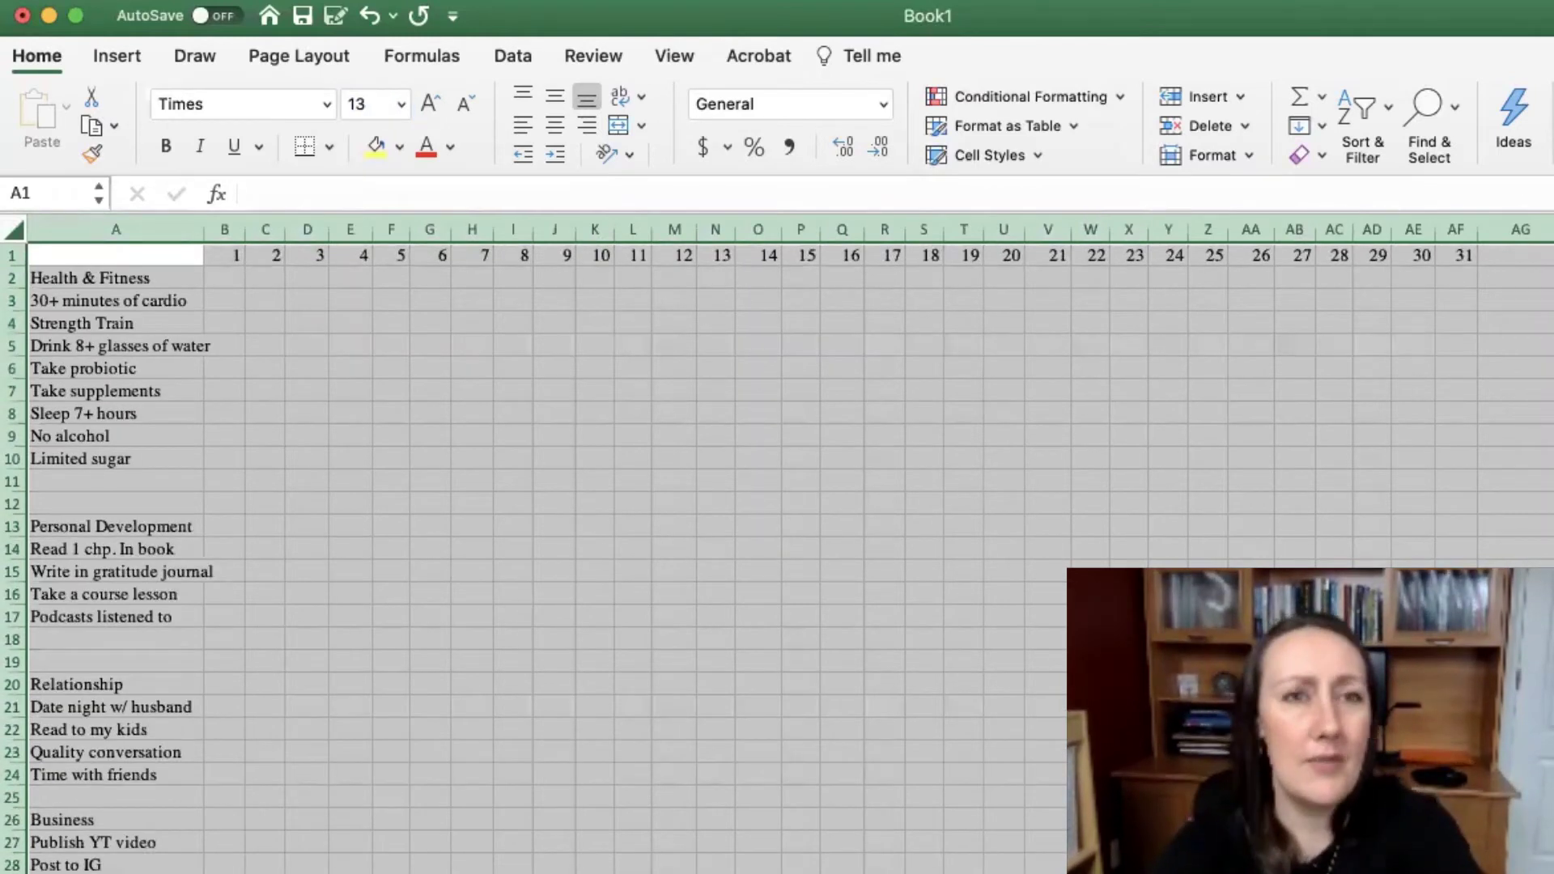
- Reselect the whole sheet and apply Middle Align to every cell
{"action": "left_click", "coordinate": [255, 373]}
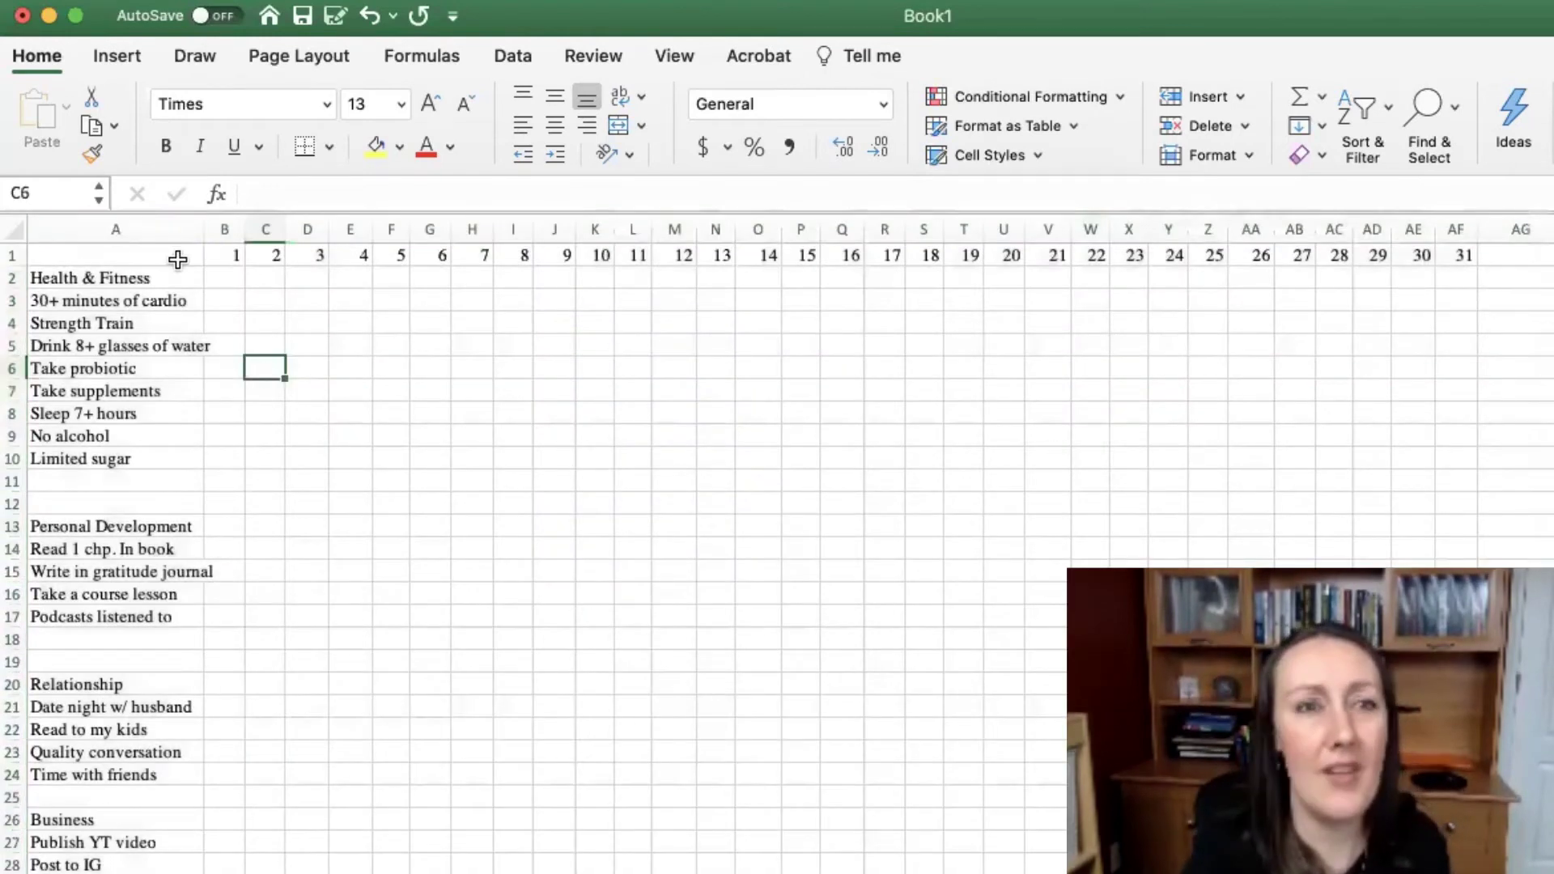
{"action": "left_click", "coordinate": [18, 232]}
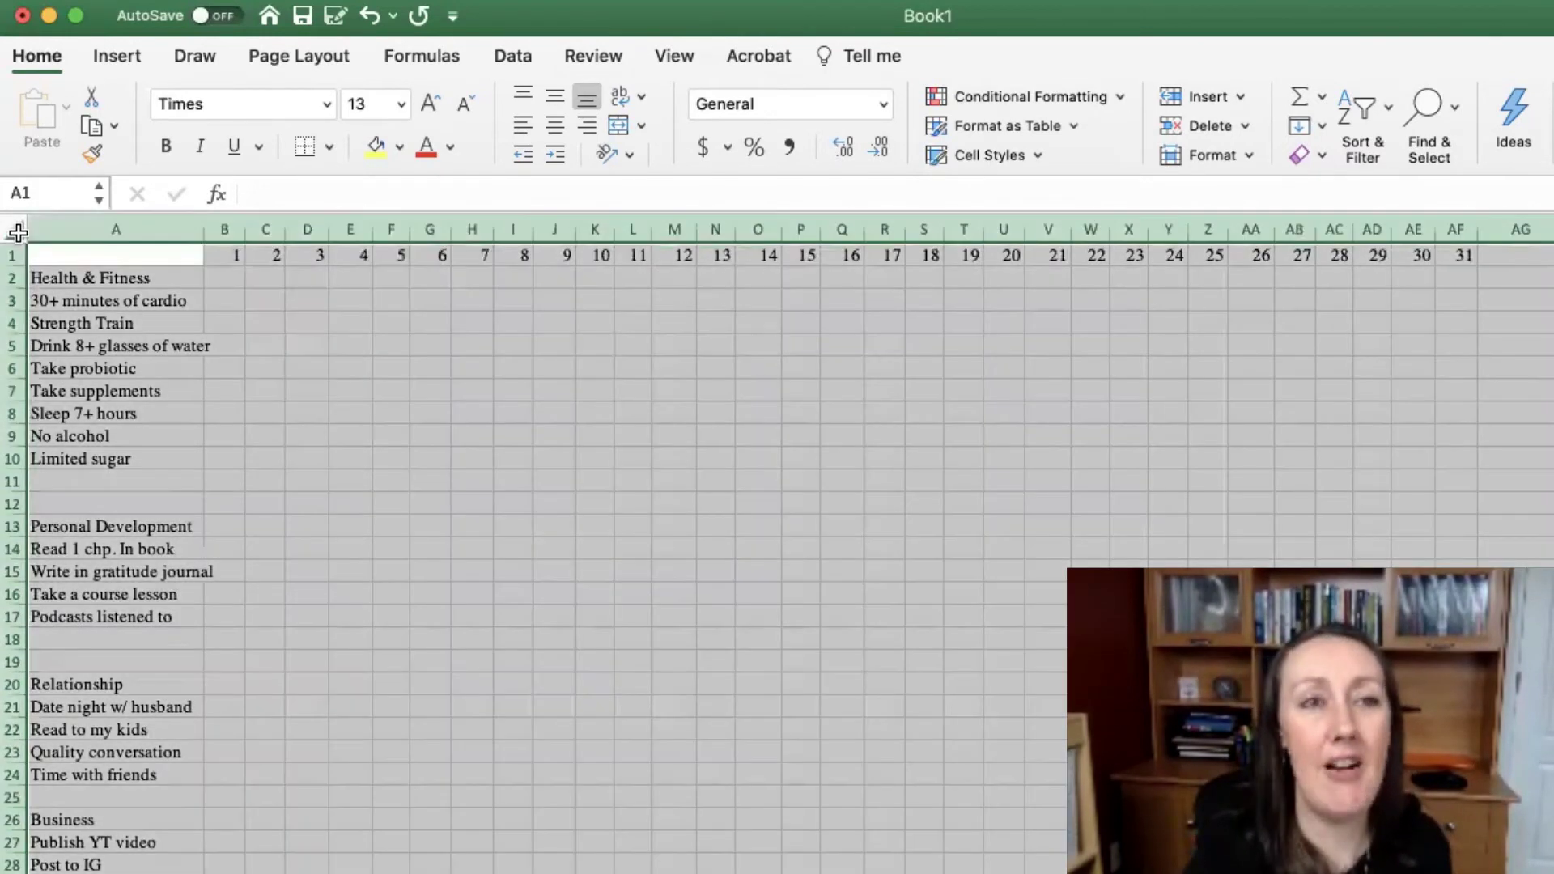
{"action": "left_click", "coordinate": [553, 95]}
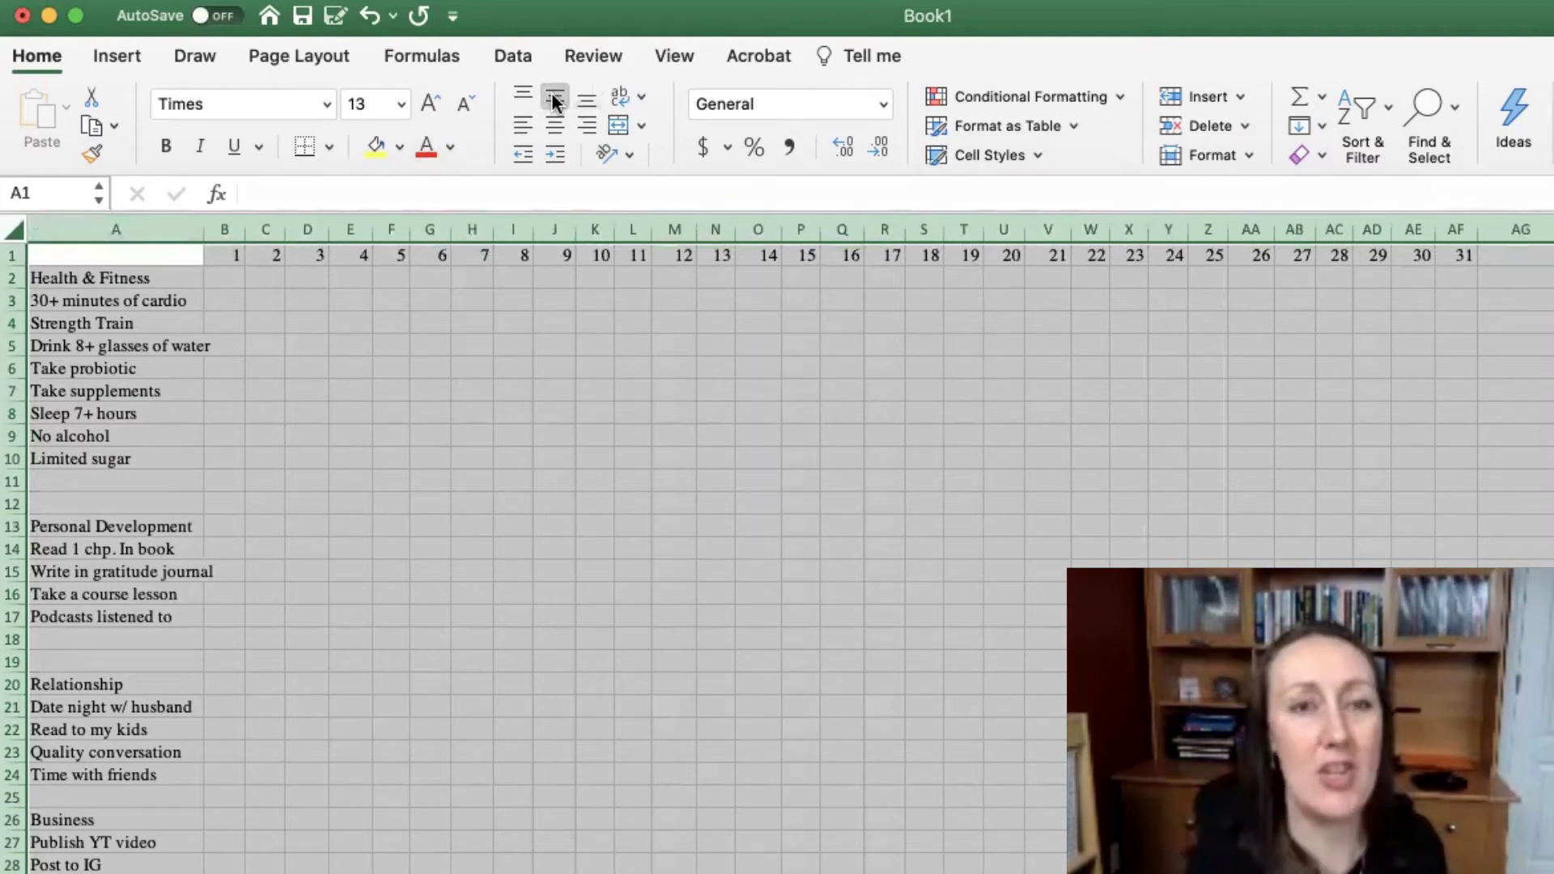
- Set Horizontal alignment to Center for the day numbers in B1:AF1 via Format Cells
{"action": "left_click", "coordinate": [350, 252]}
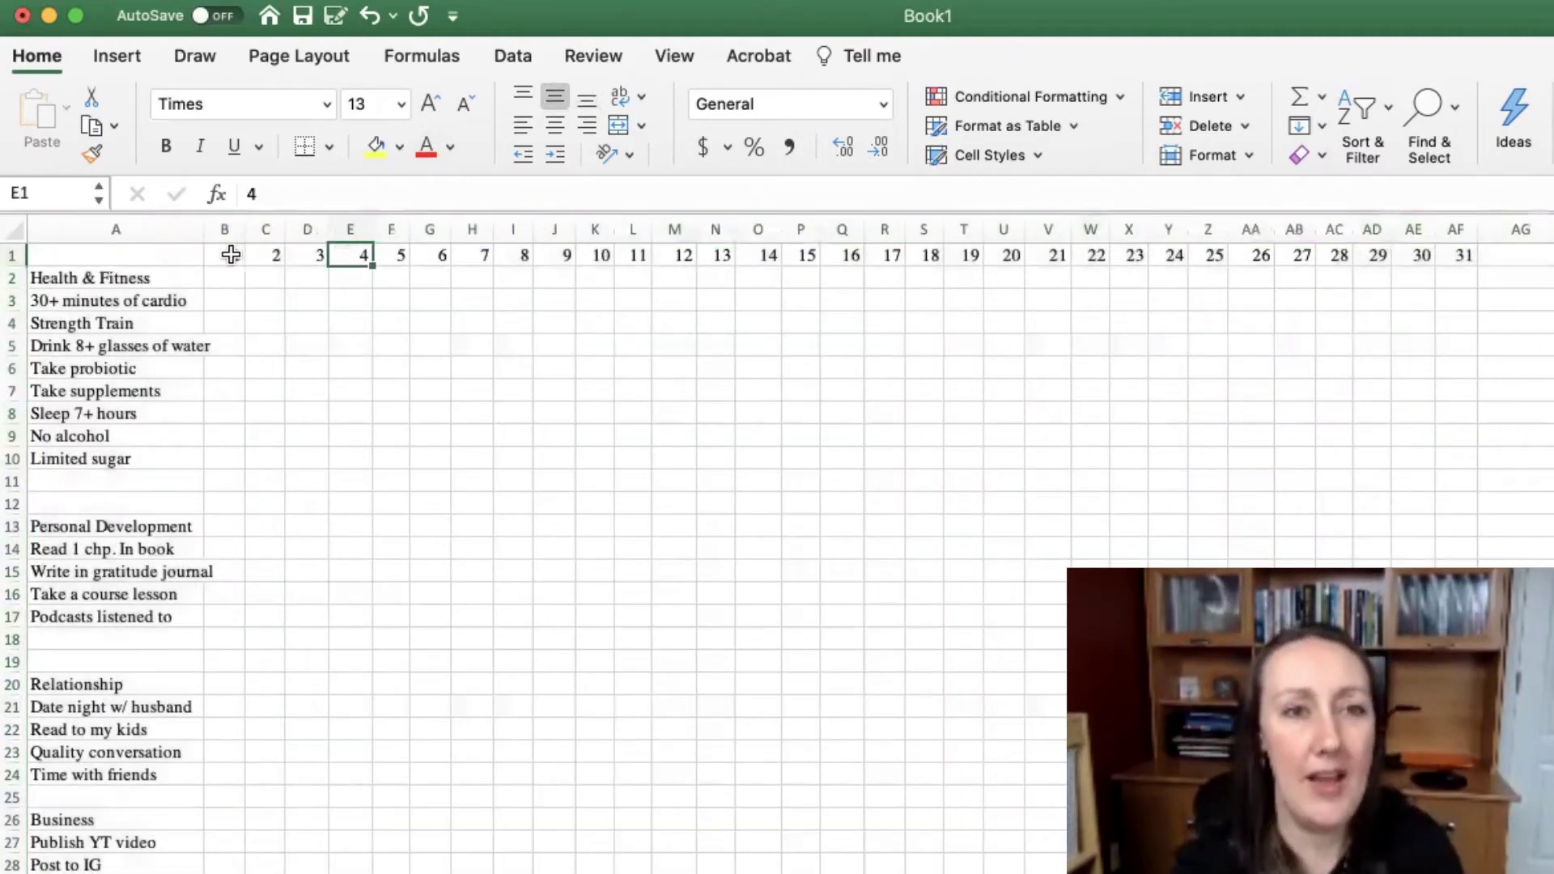
{"action": "left_click_drag", "start_coordinate": [230, 254], "coordinate": [1448, 246]}
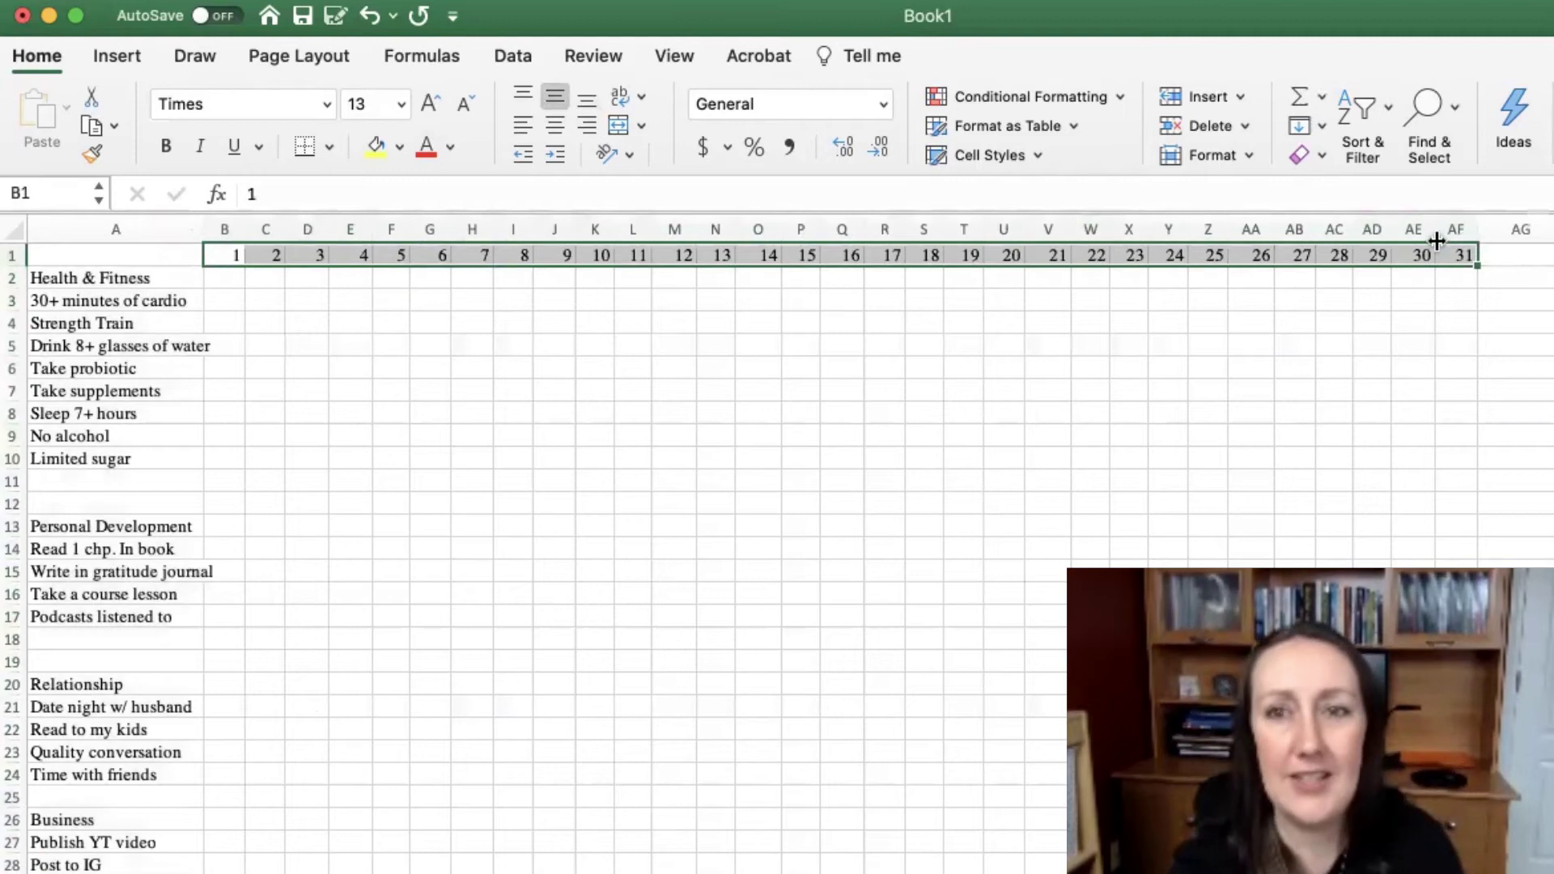
{"action": "right_click", "coordinate": [1435, 250]}
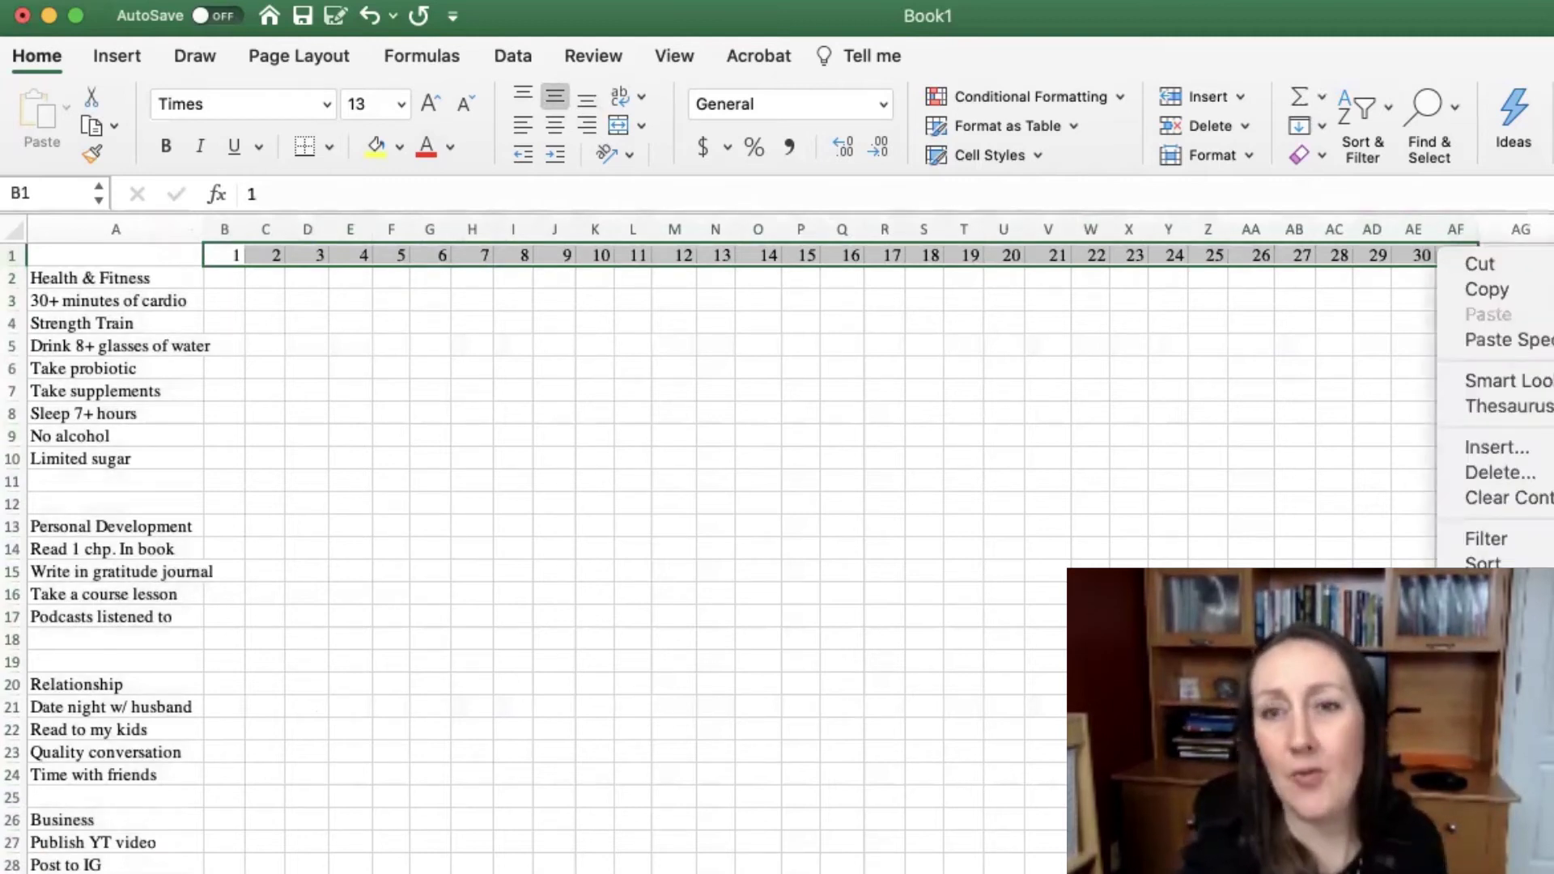
{"action": "left_click", "coordinate": [1494, 656]}
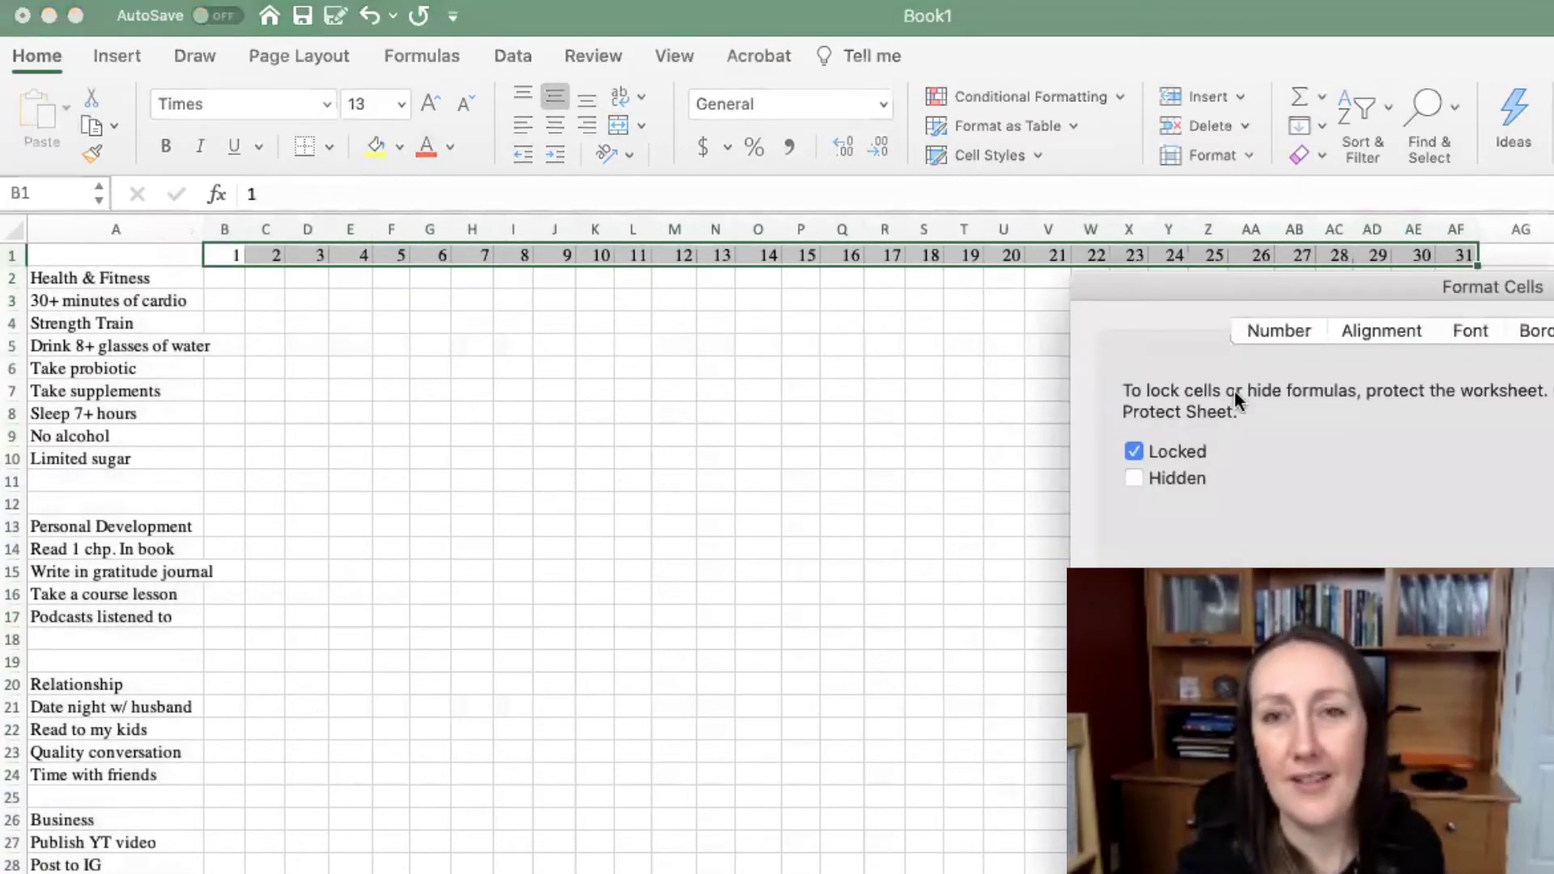
{"action": "left_click", "coordinate": [1376, 332]}
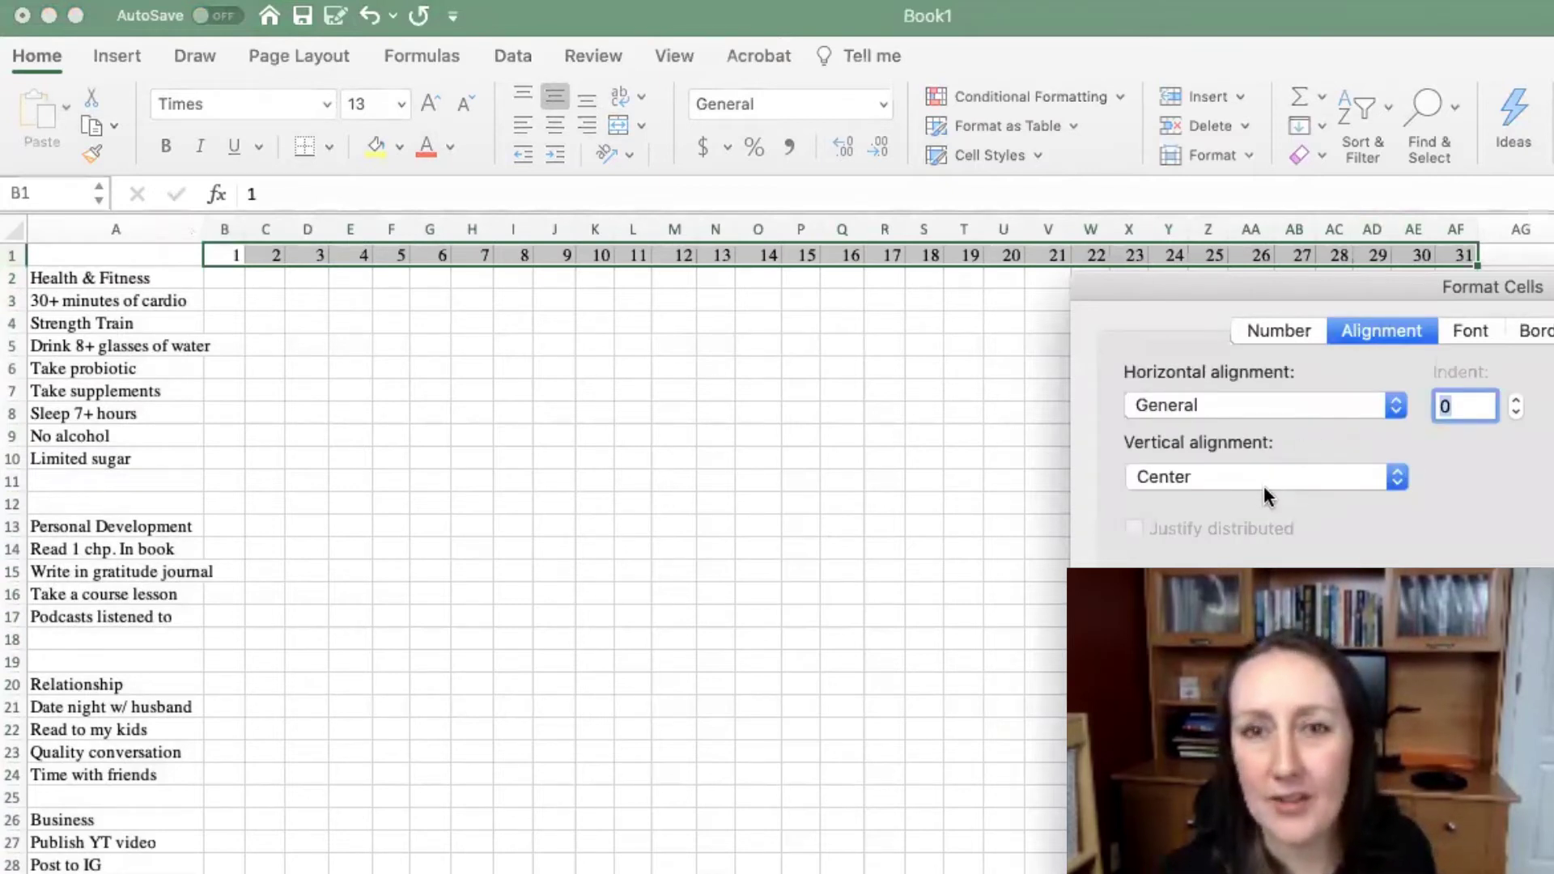
{"action": "left_click", "coordinate": [1264, 404]}
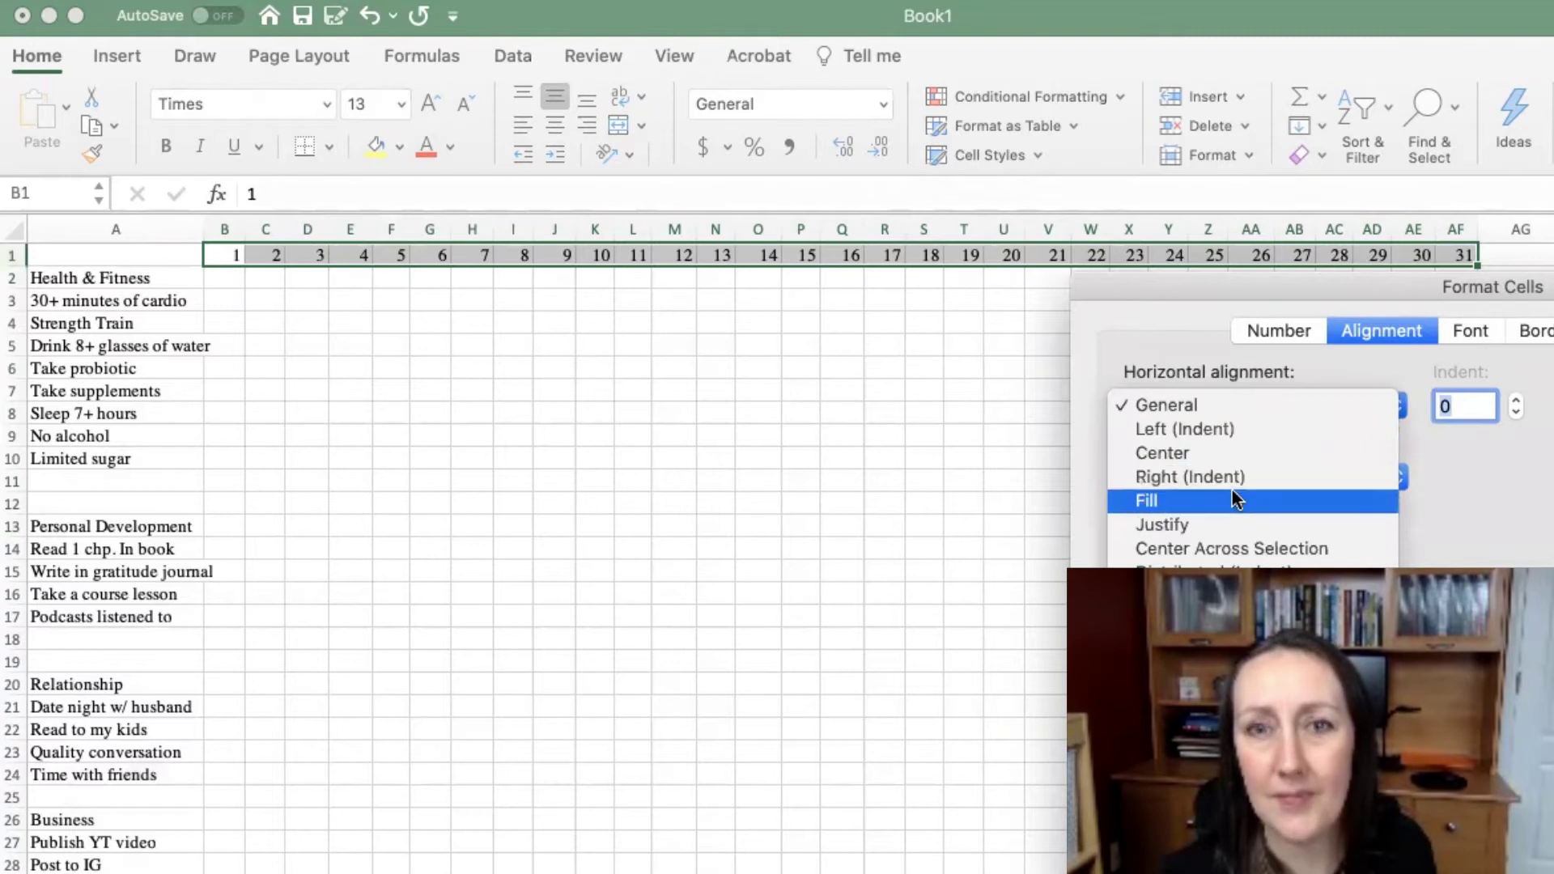
{"action": "left_click", "coordinate": [1217, 453]}
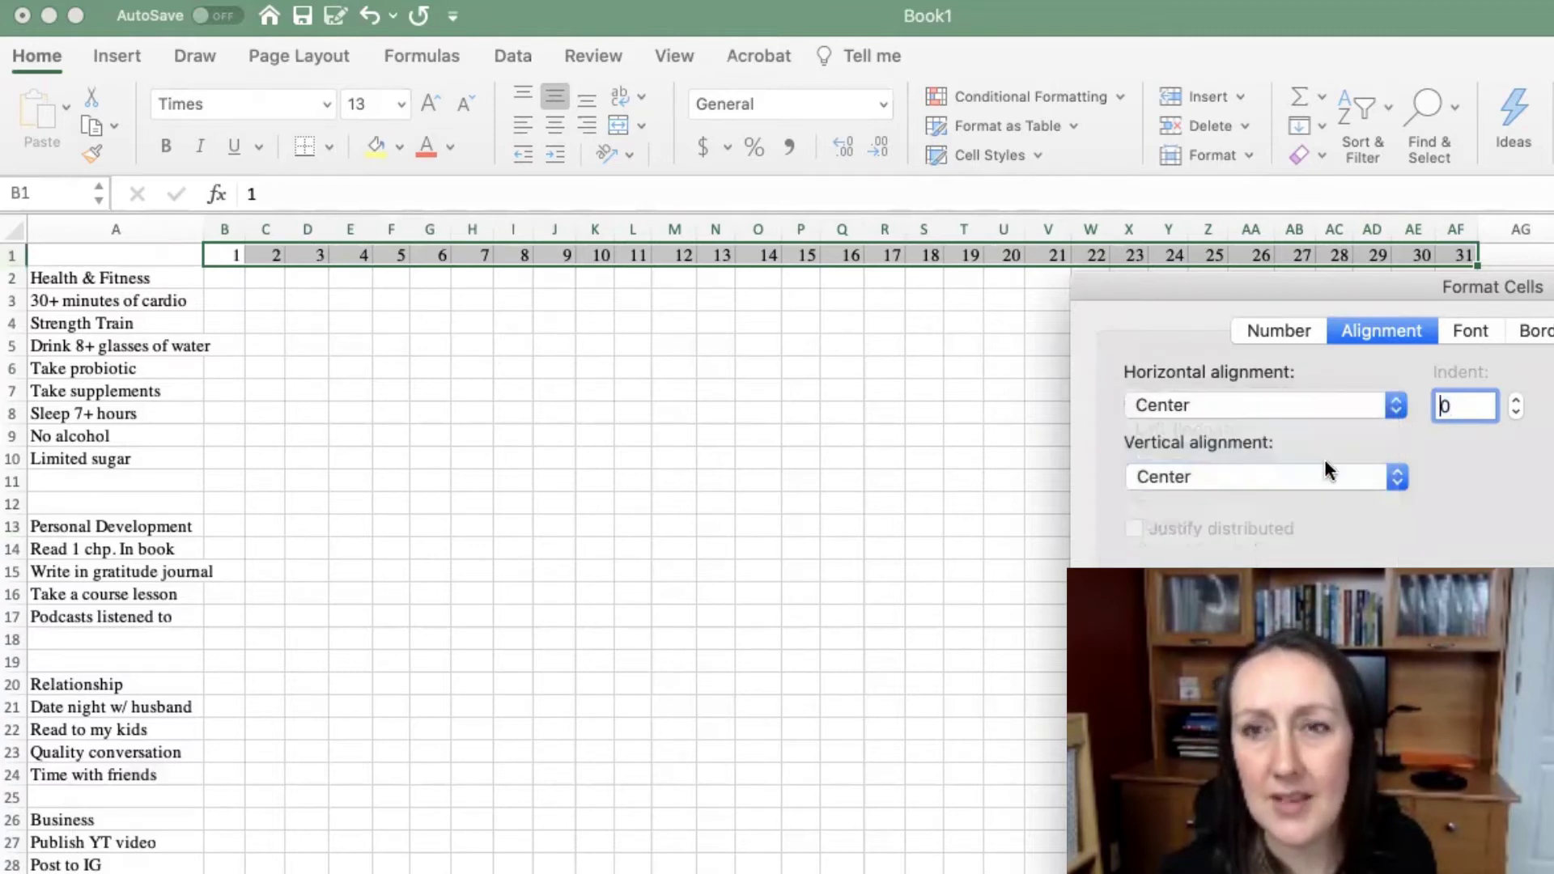
{"action": "key", "text": "Return"}
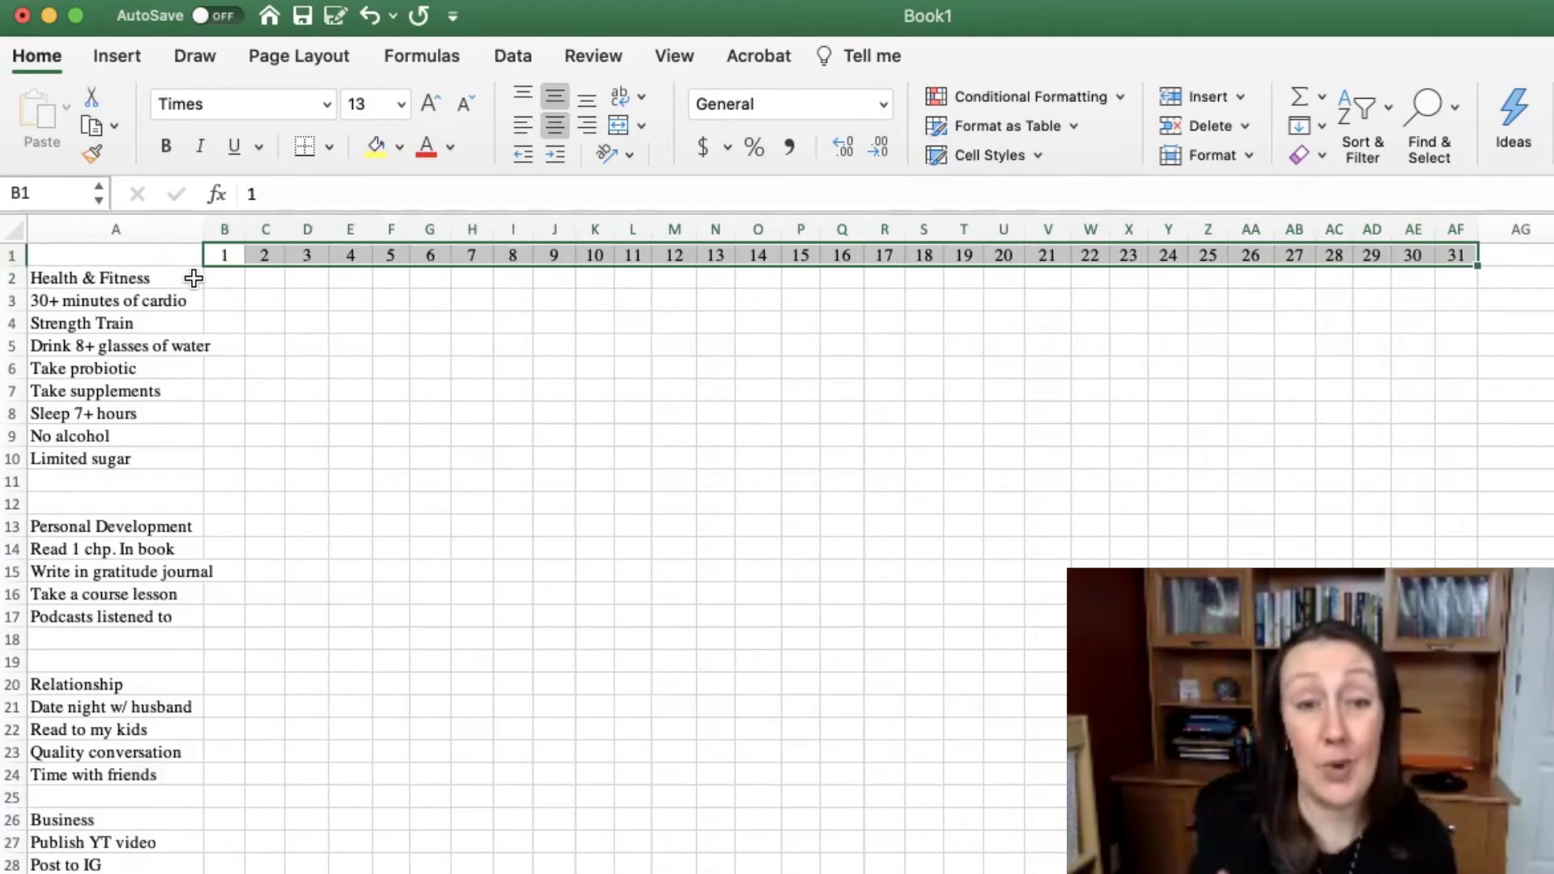
- Bold the day numbers and the Health & Fitness, Personal Development, Relationship and Business headings
{"action": "left_click", "coordinate": [168, 151]}
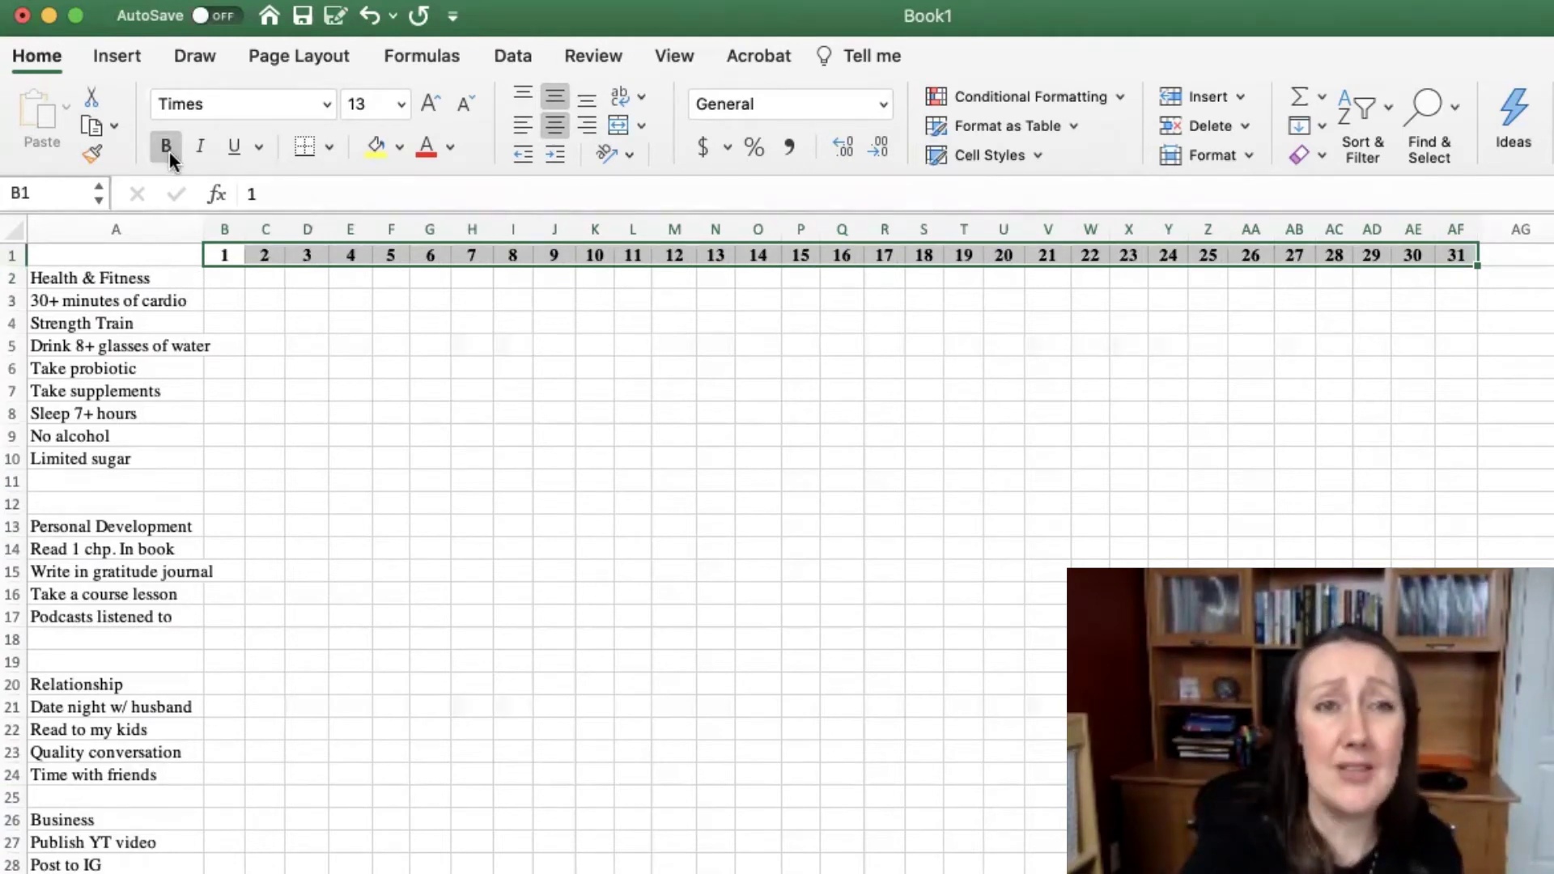
{"action": "left_click", "coordinate": [77, 276]}
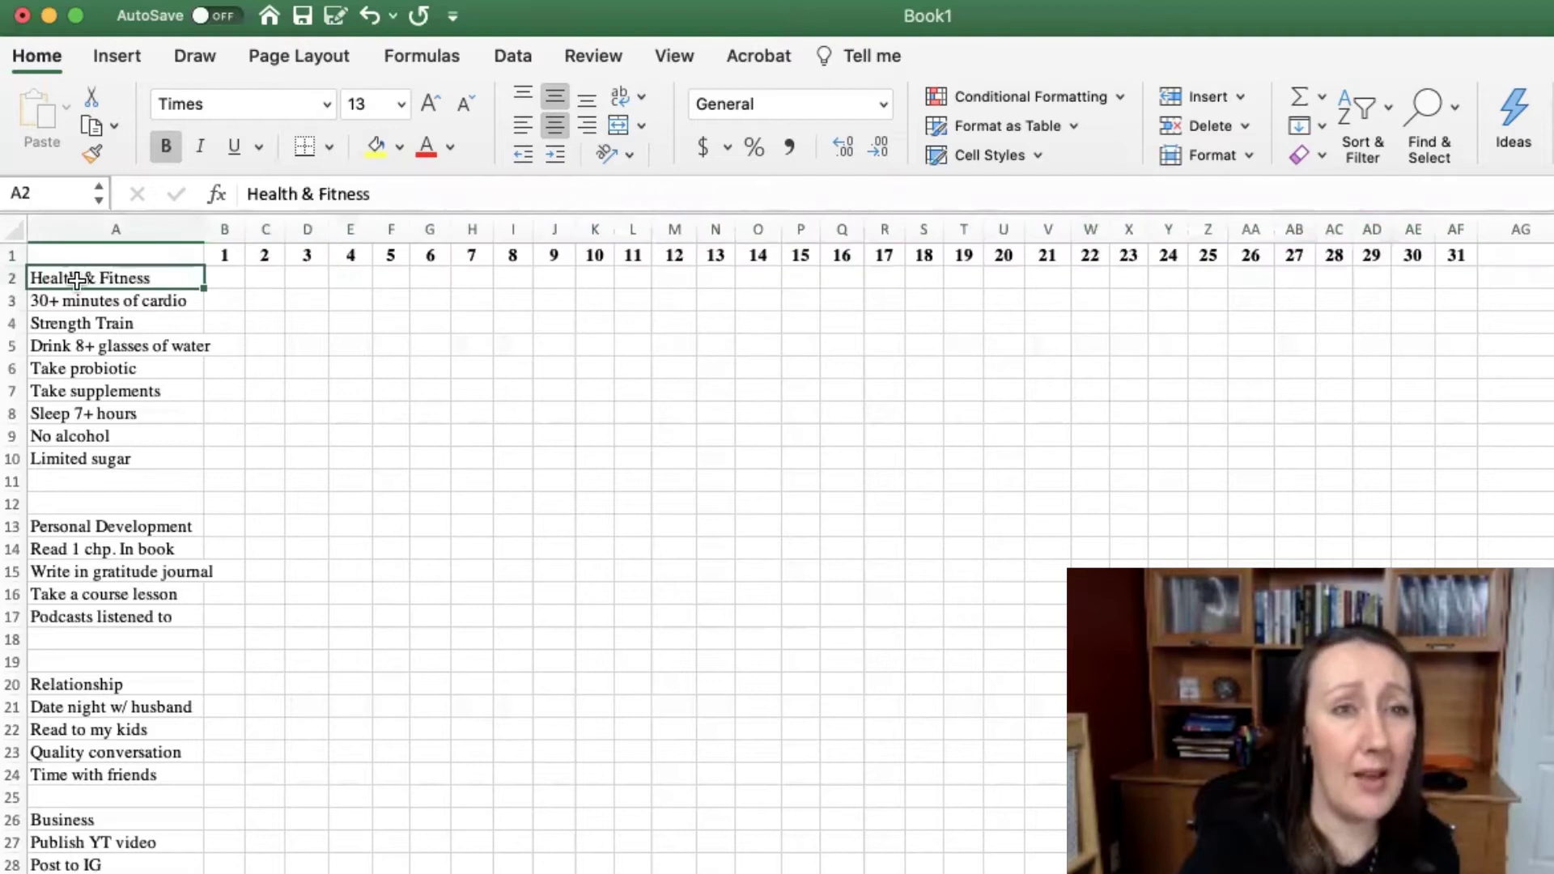
{"action": "left_click", "coordinate": [164, 147]}
{"action": "left_click", "coordinate": [111, 525]}
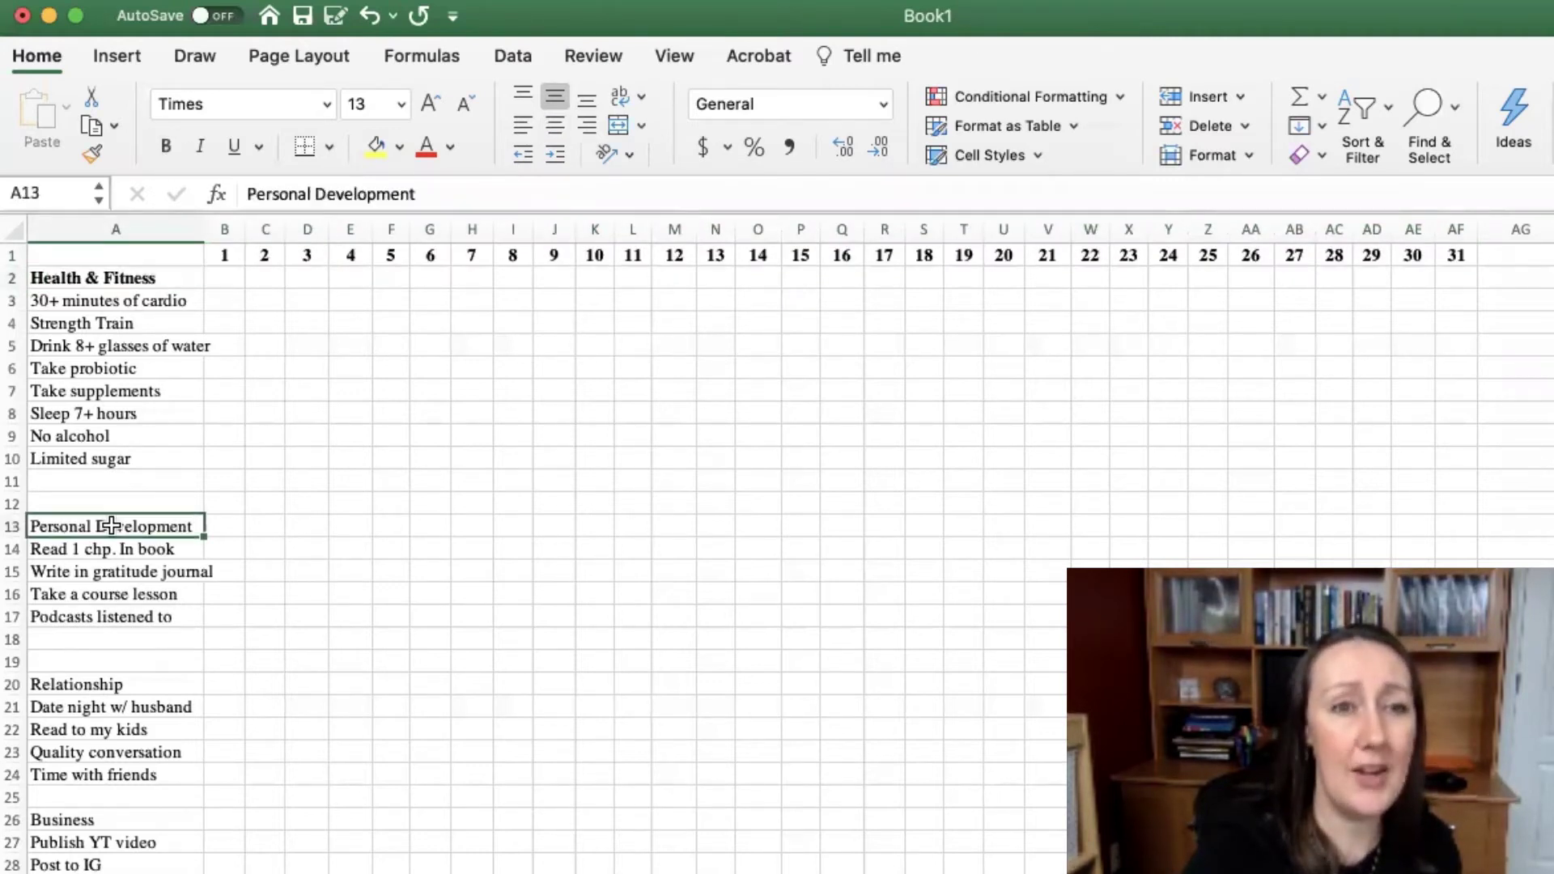
{"action": "left_click", "coordinate": [166, 149]}
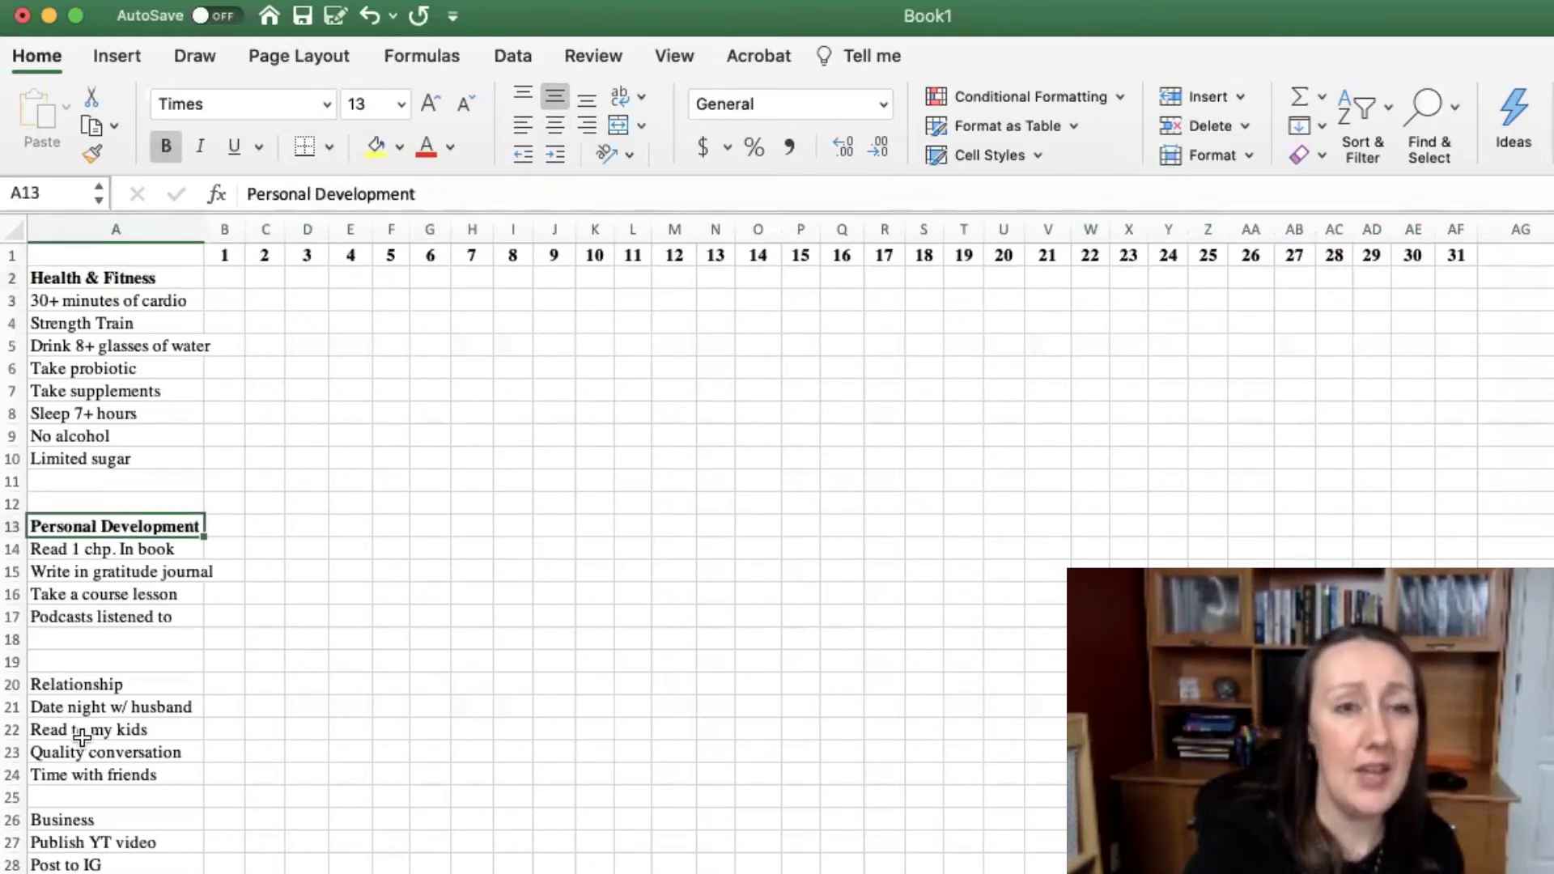
{"action": "left_click", "coordinate": [68, 688]}
{"action": "left_click", "coordinate": [166, 148]}
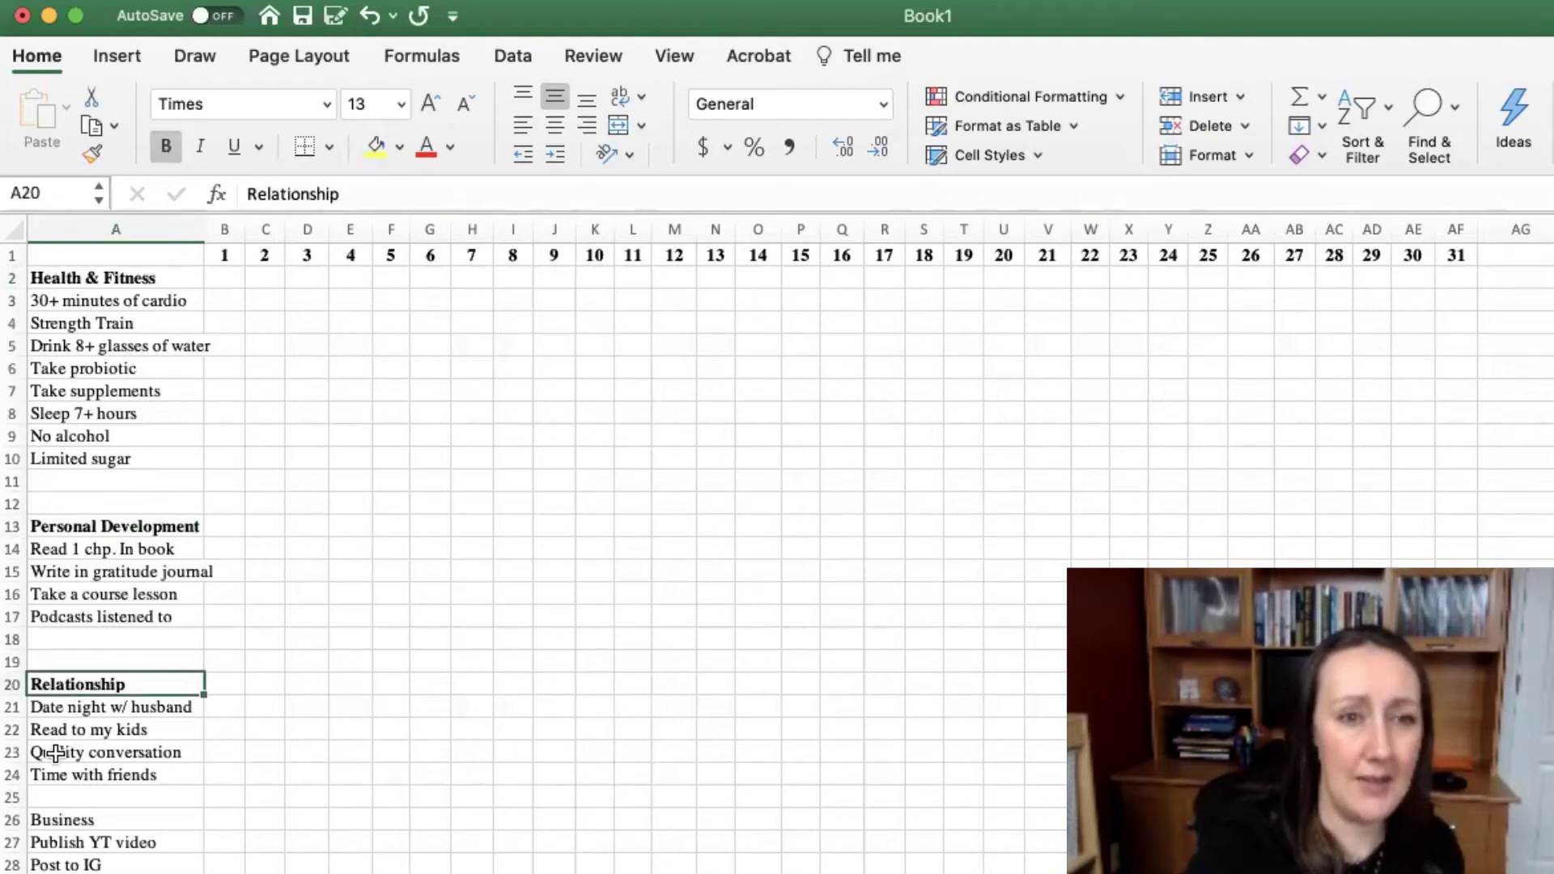
{"action": "left_click", "coordinate": [58, 811]}
{"action": "left_click", "coordinate": [166, 149]}
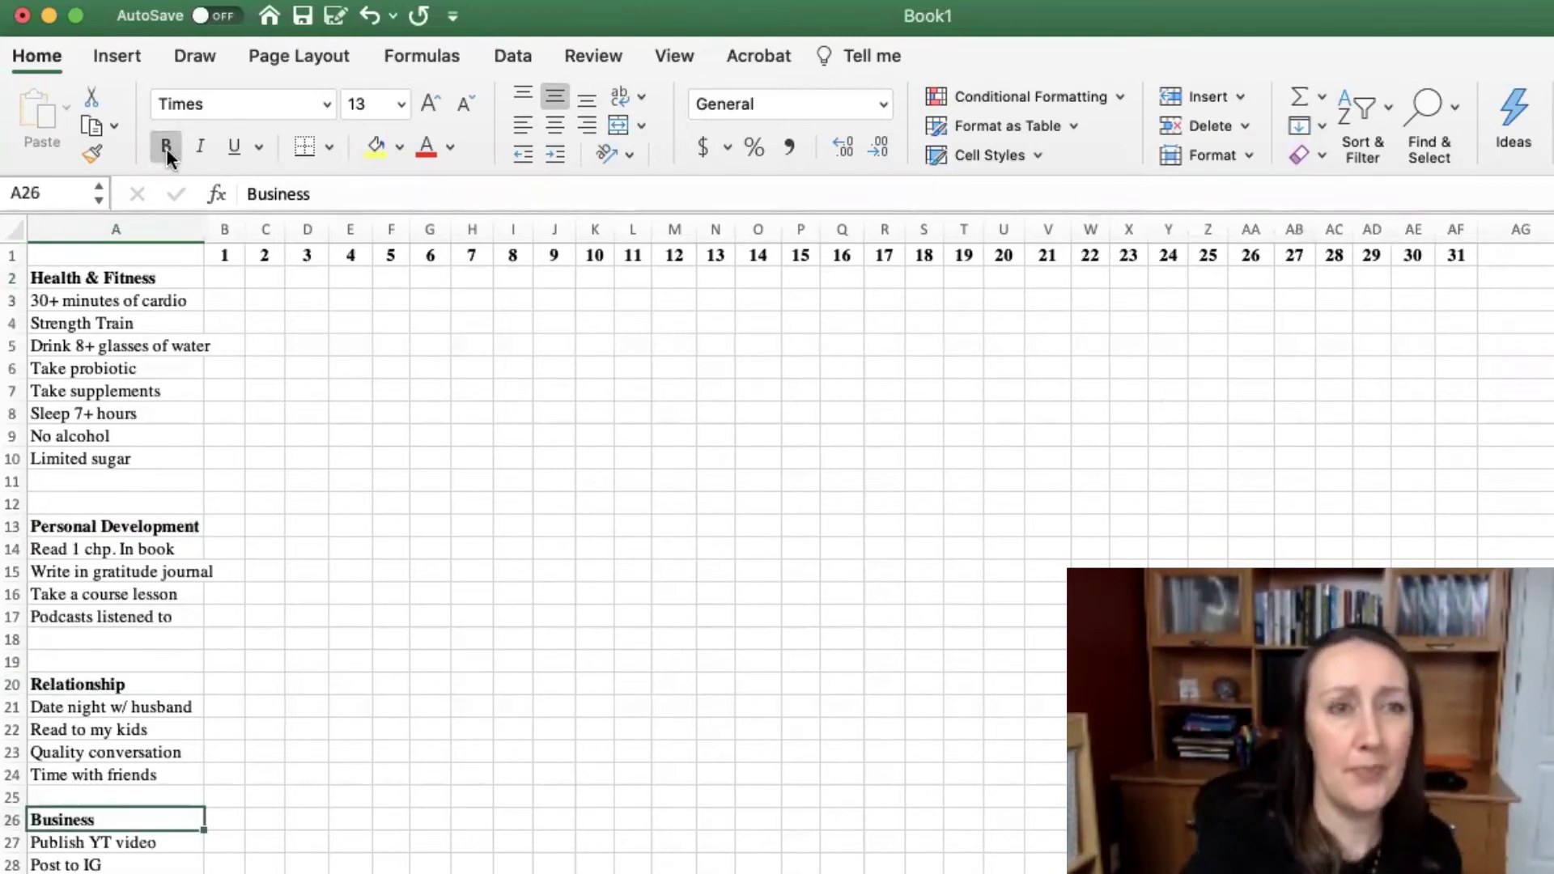
- Delete the extra blank rows 11 and 17
{"action": "left_click", "coordinate": [14, 480]}
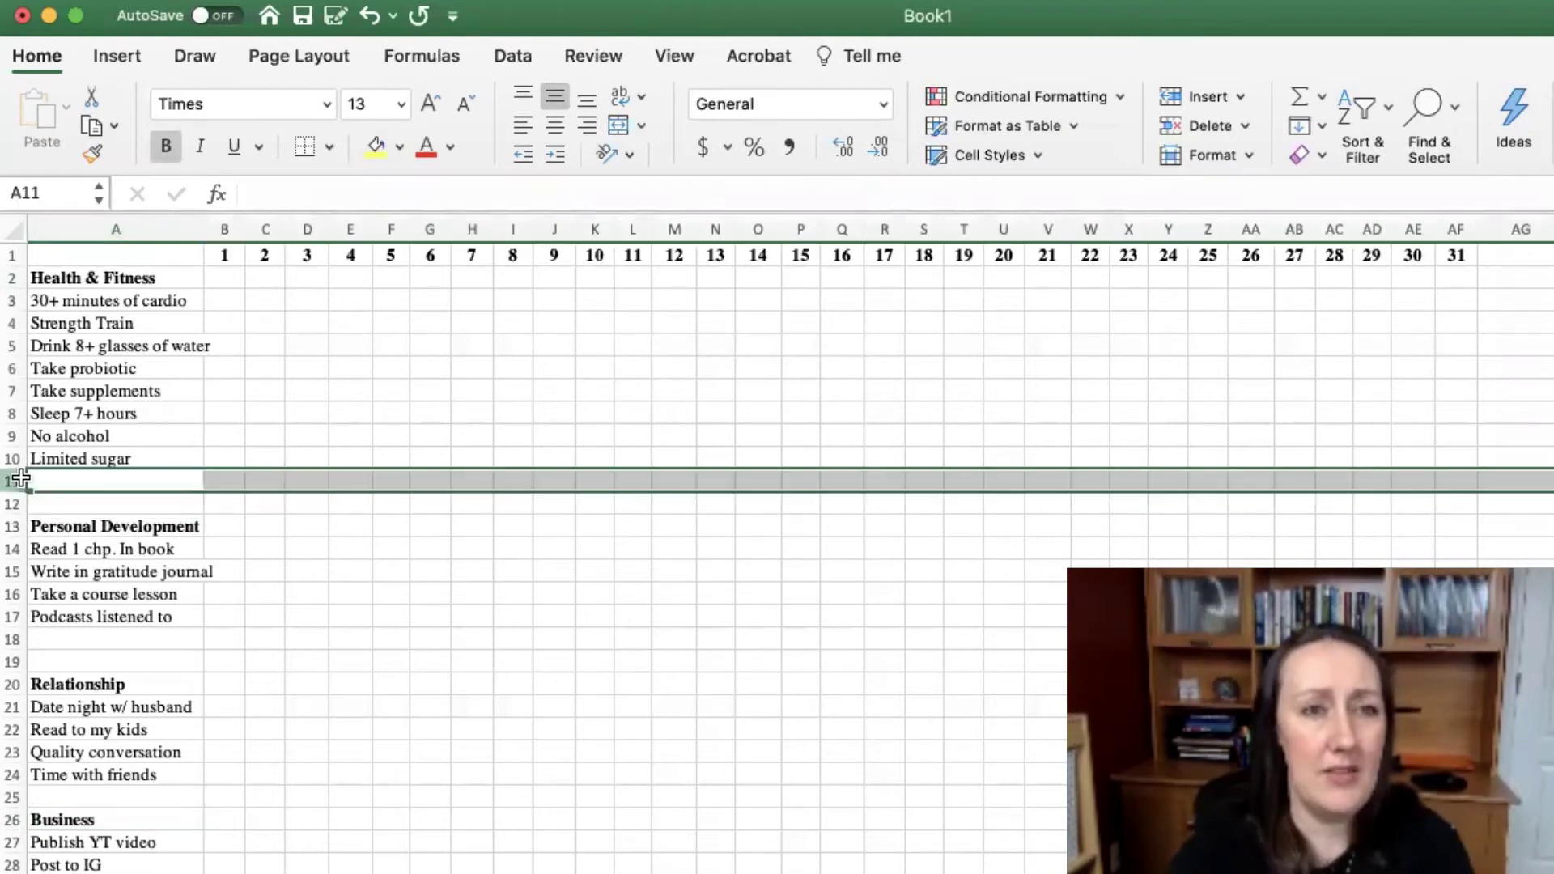
{"action": "right_click", "coordinate": [21, 479]}
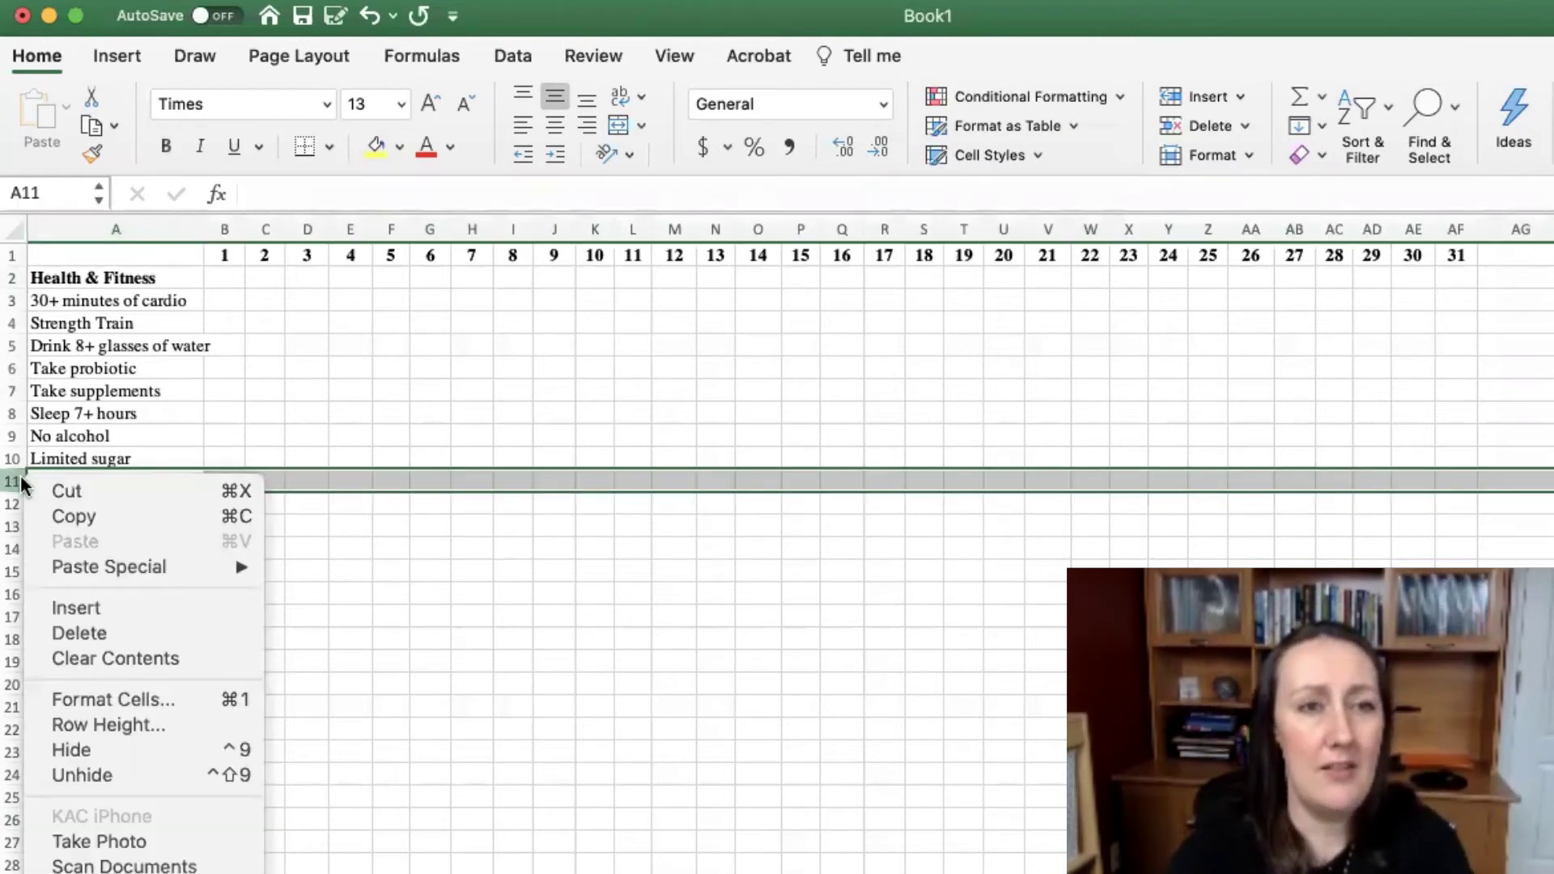
{"action": "left_click", "coordinate": [162, 632]}
{"action": "left_click", "coordinate": [18, 617]}
{"action": "right_click", "coordinate": [17, 617]}
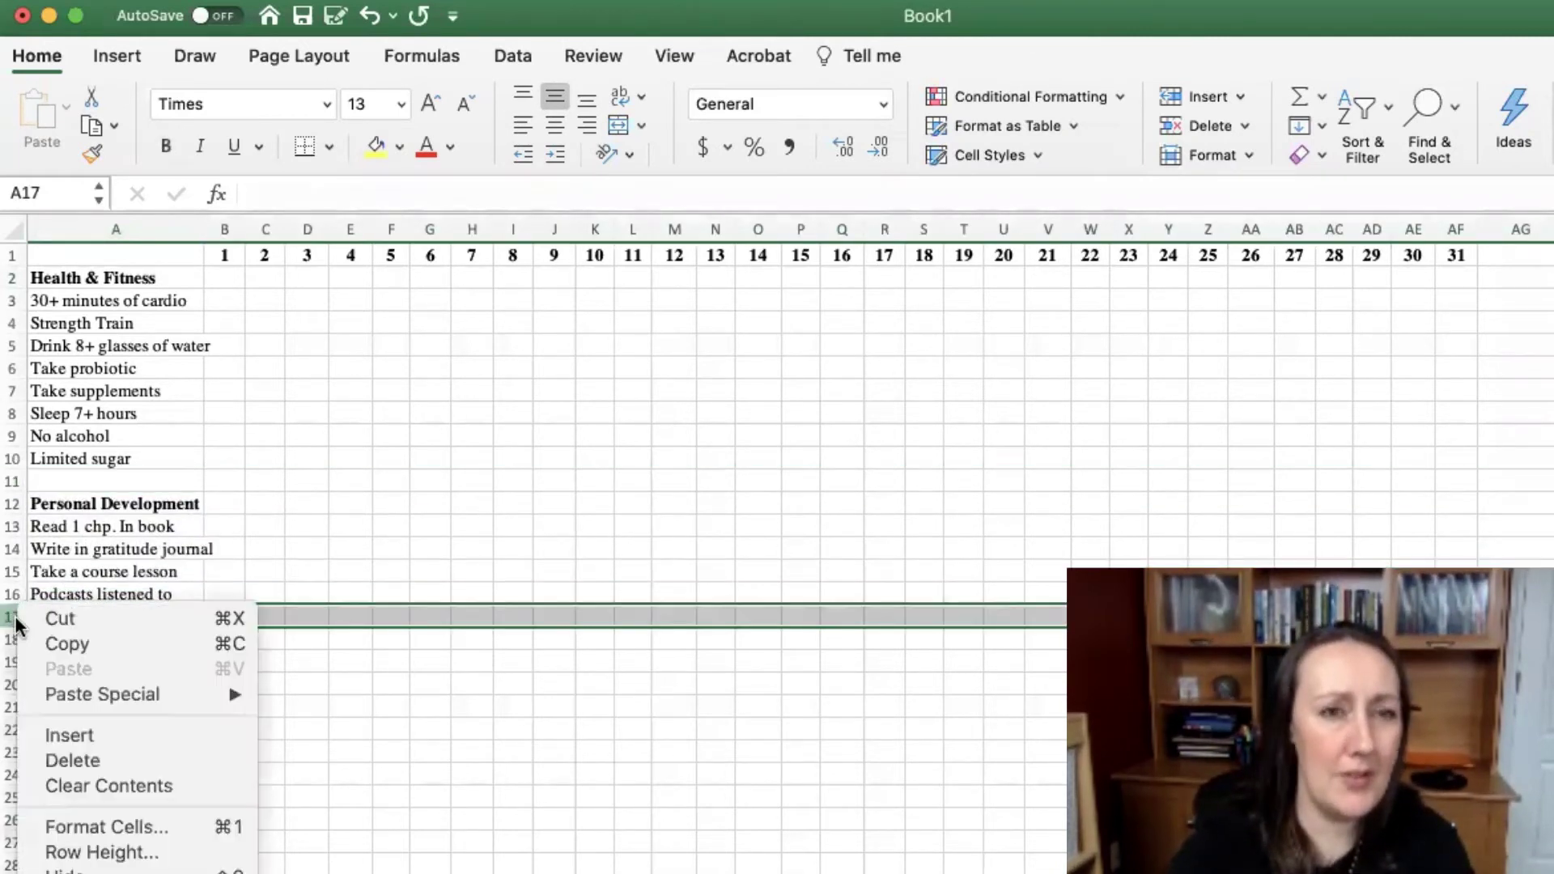
{"action": "left_click", "coordinate": [86, 759]}
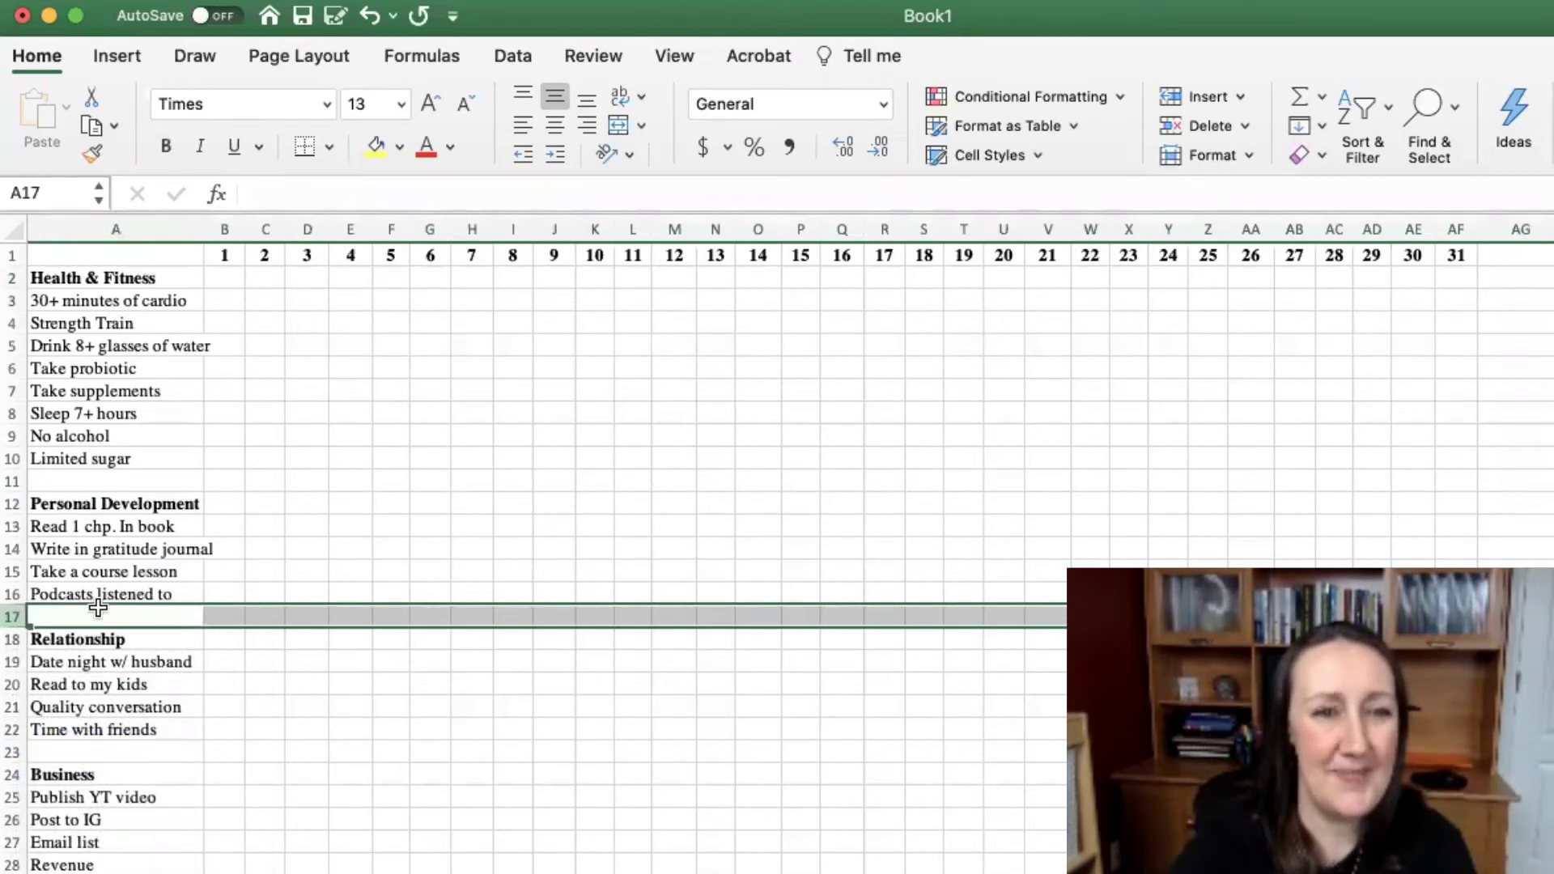
- Apply a border style to the tracker grid A1:AF16 and its header row
{"action": "left_click", "coordinate": [63, 255]}
{"action": "left_click_drag", "start_coordinate": [63, 254], "coordinate": [1457, 872]}
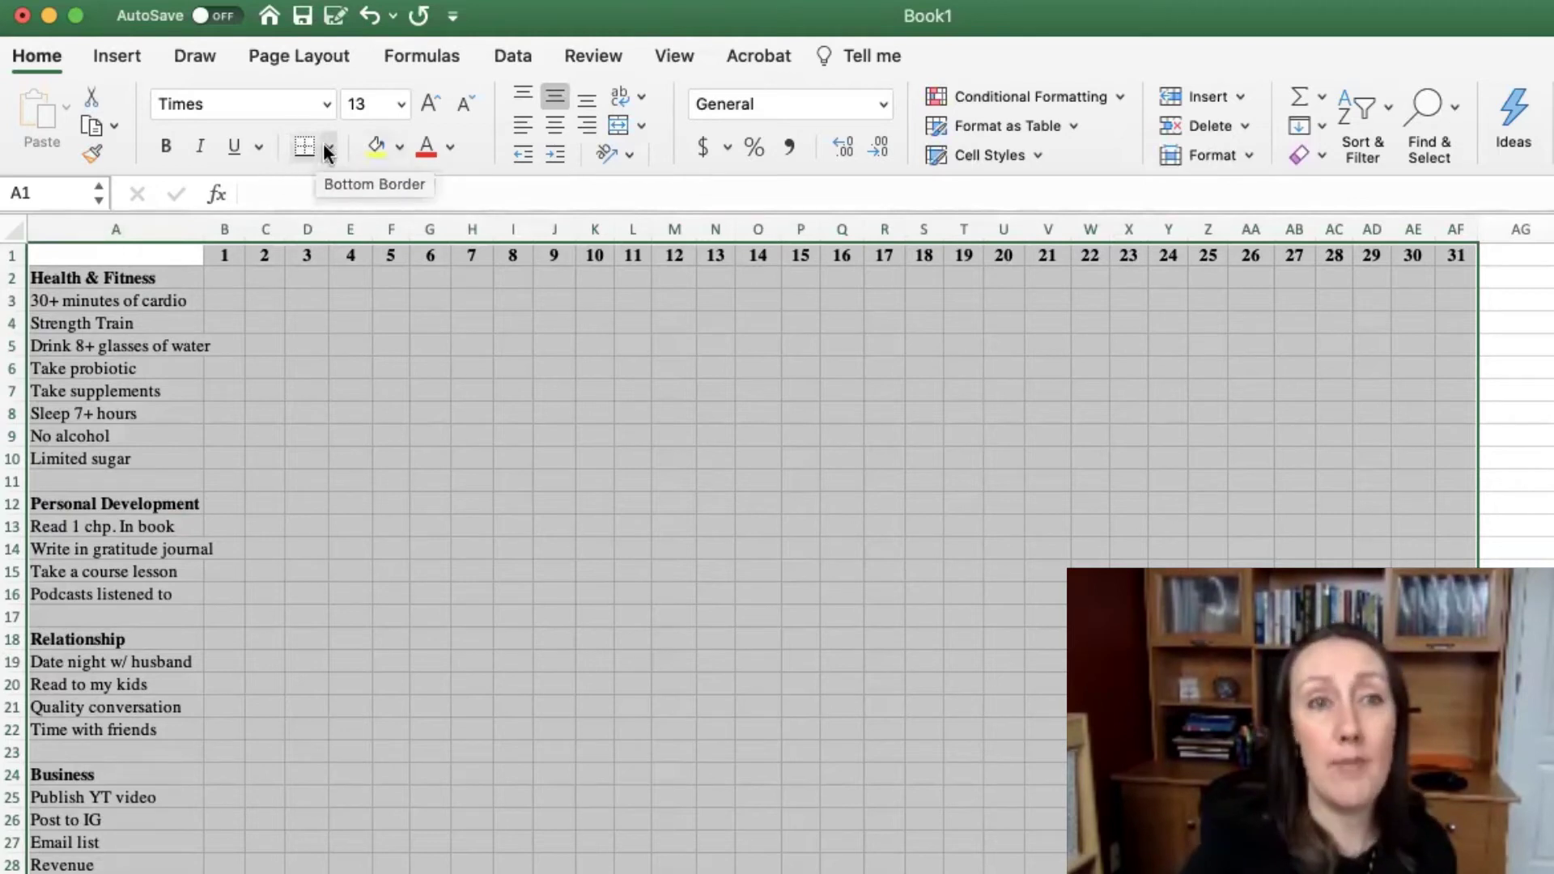
{"action": "left_click", "coordinate": [366, 433]}
{"action": "left_click_drag", "start_coordinate": [118, 257], "coordinate": [1457, 255]}
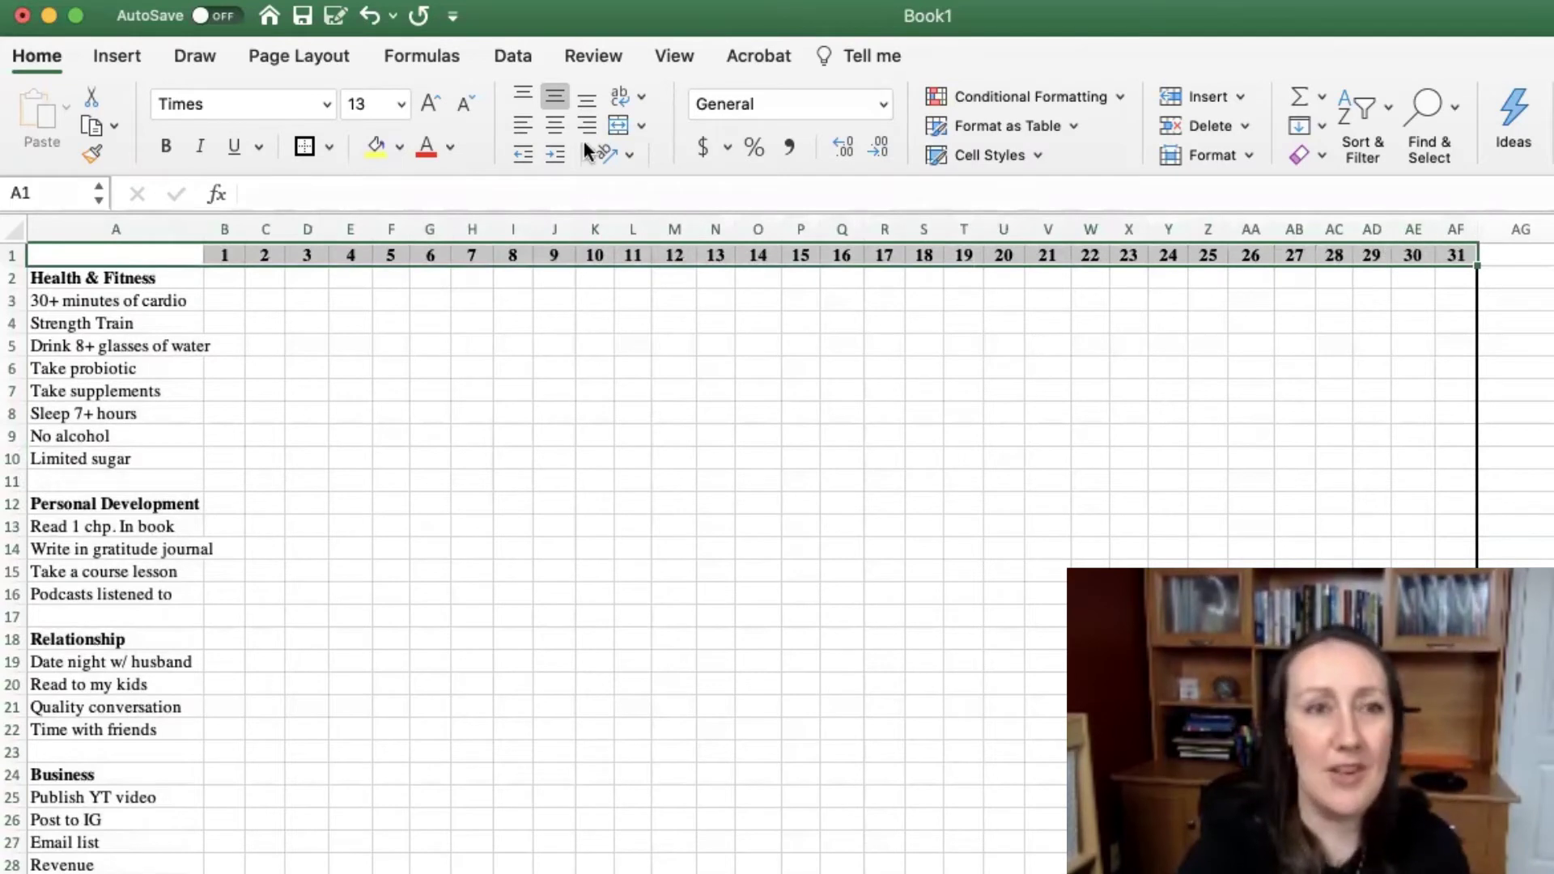
{"action": "left_click", "coordinate": [329, 147]}
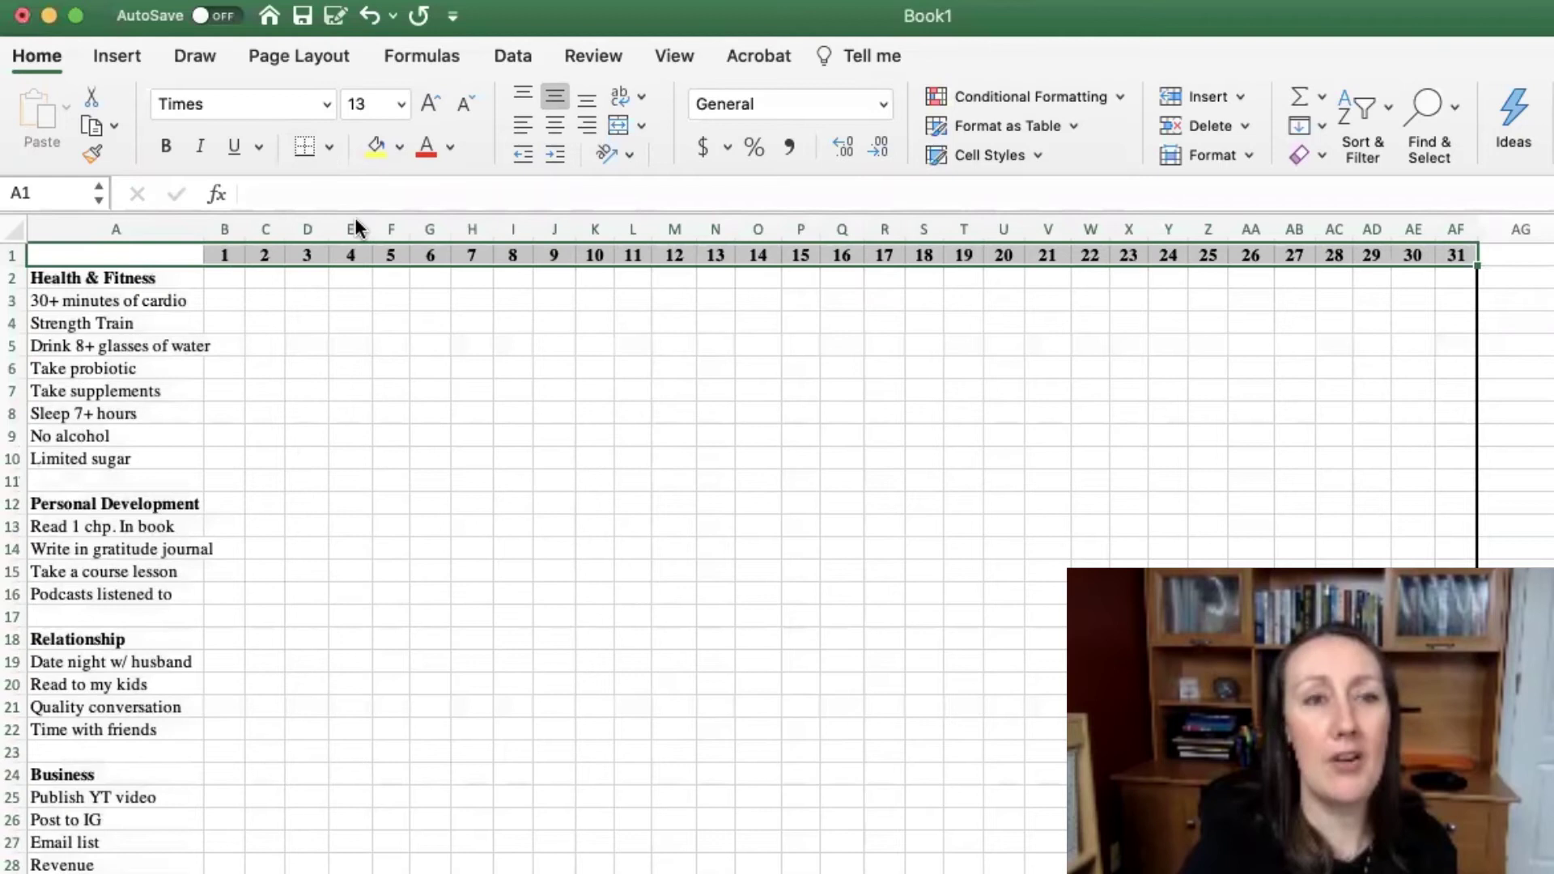
- Add divider lines along rows 11, 17 and 23, and widen column A to fit habit names
{"action": "left_click_drag", "start_coordinate": [67, 481], "coordinate": [1457, 481]}
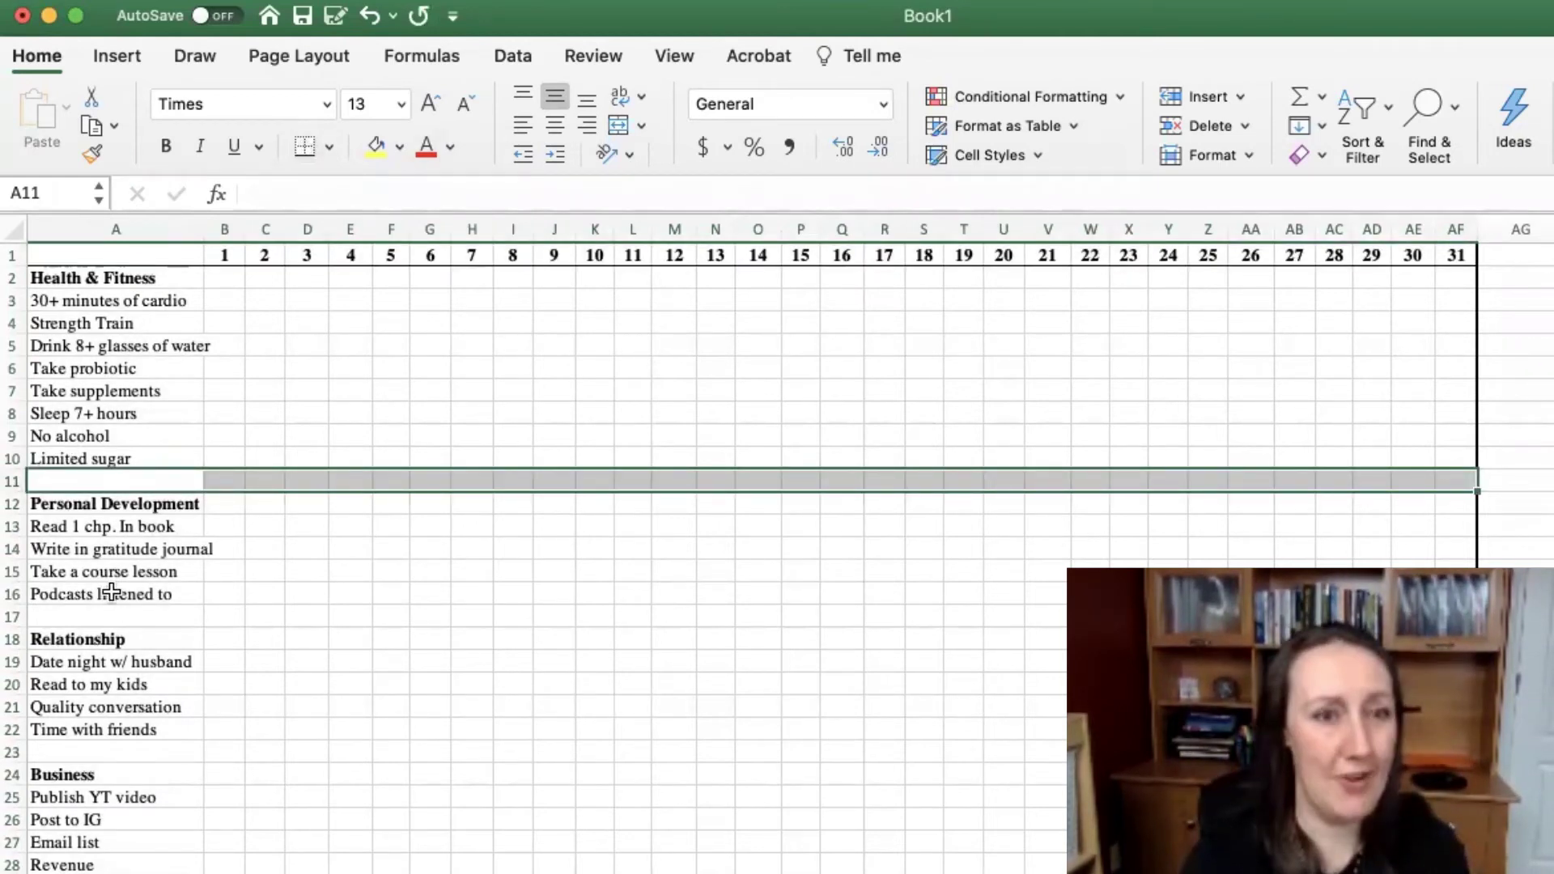
{"action": "left_click_drag", "start_coordinate": [79, 618], "coordinate": [1457, 616]}
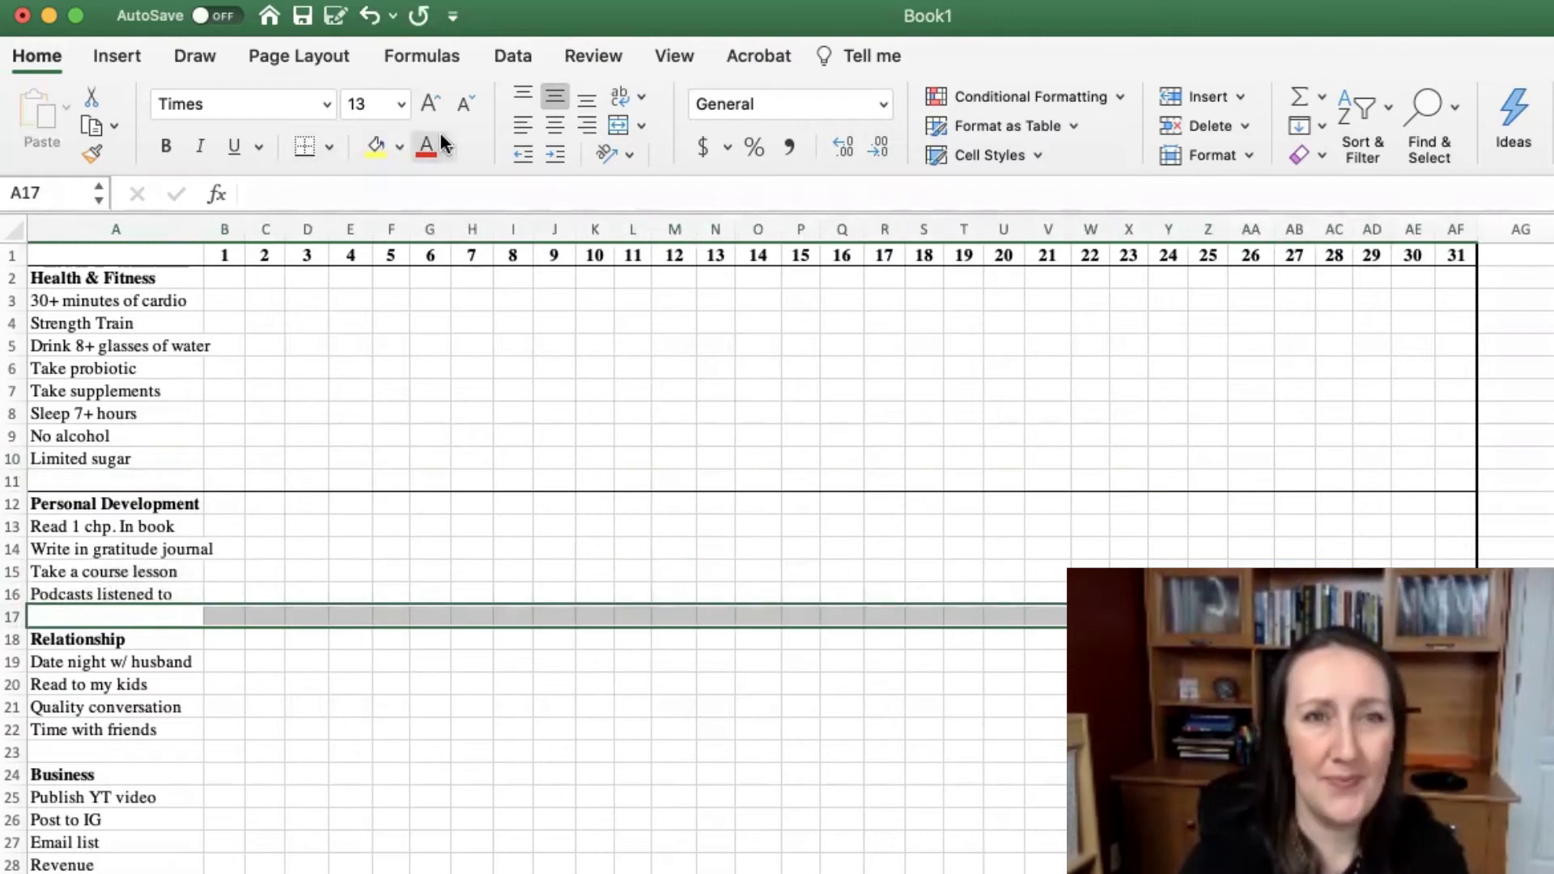
{"action": "left_click_drag", "start_coordinate": [79, 752], "coordinate": [1457, 752]}
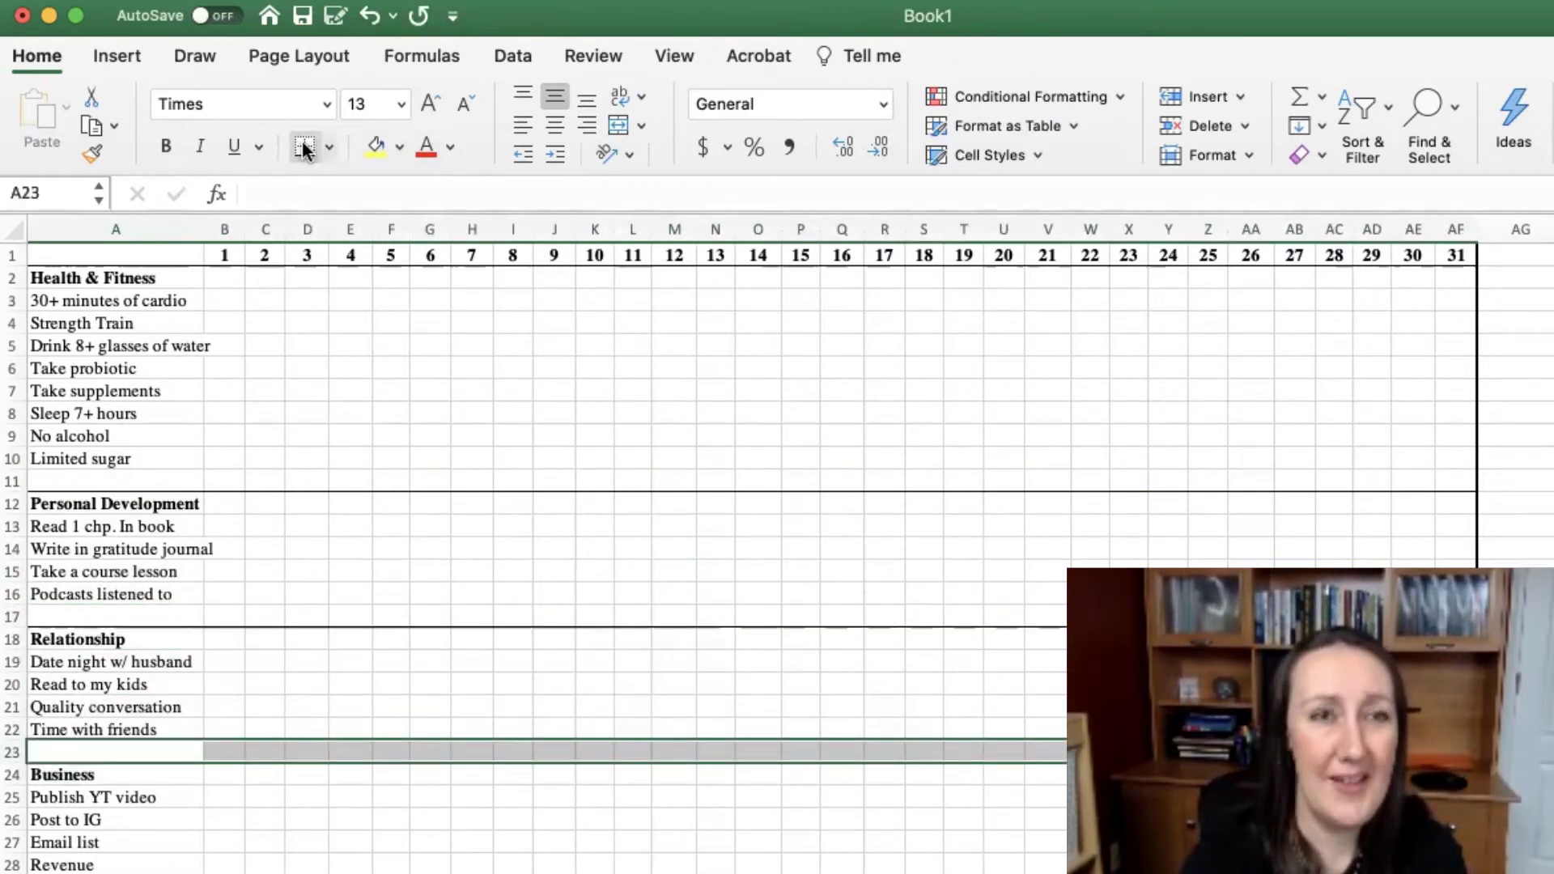
{"action": "left_click_drag", "start_coordinate": [203, 229], "coordinate": [122, 870]}
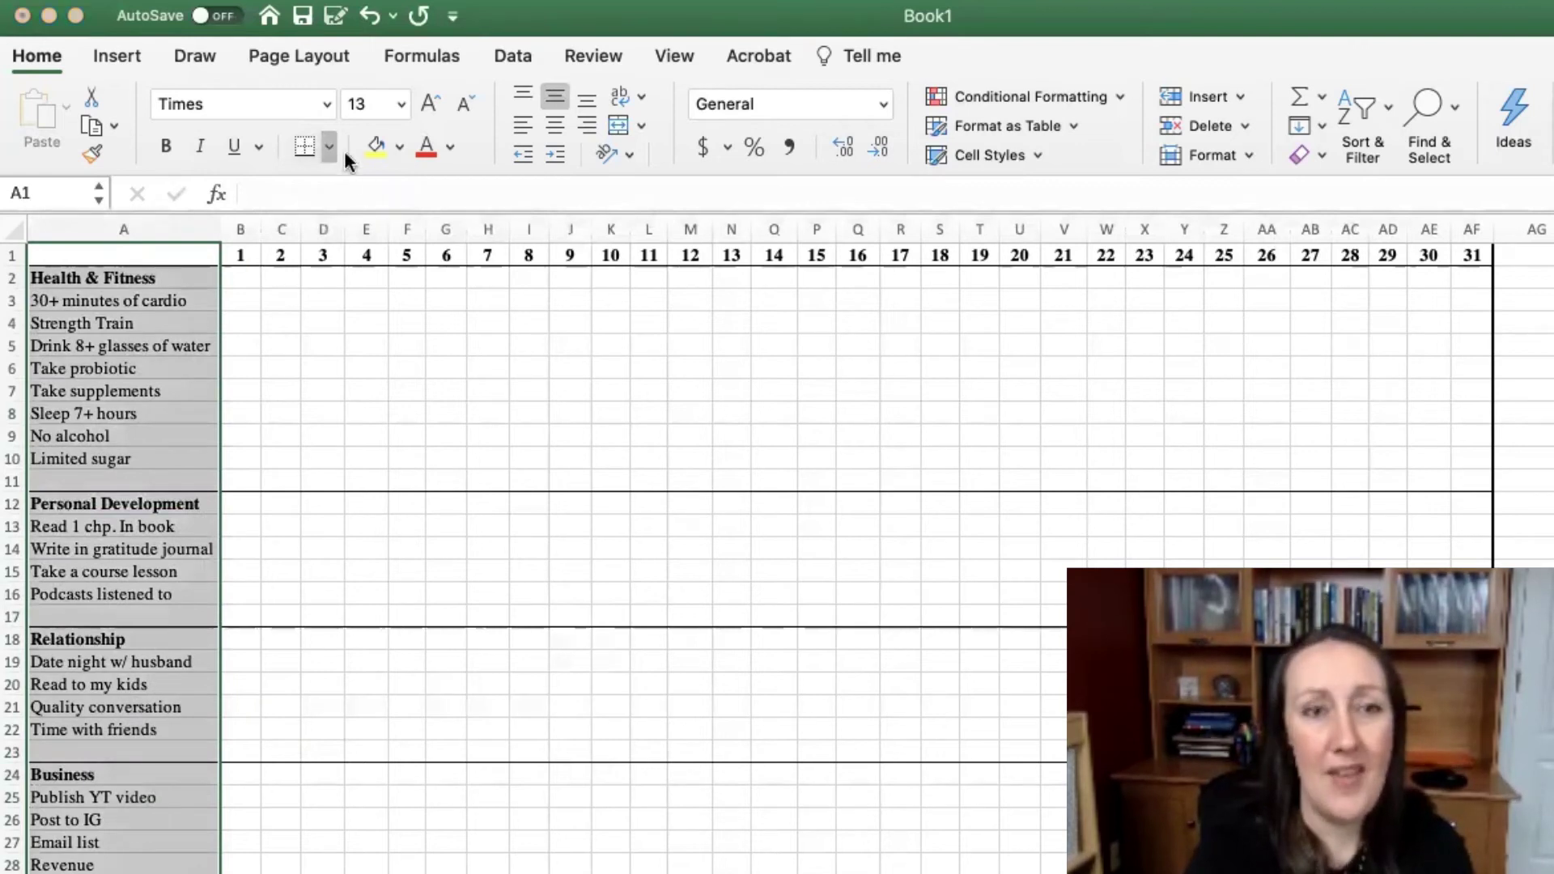
- Apply All Borders to the day grid B2:AF30
{"action": "left_click", "coordinate": [357, 336]}
{"action": "left_click_drag", "start_coordinate": [230, 279], "coordinate": [1440, 873]}
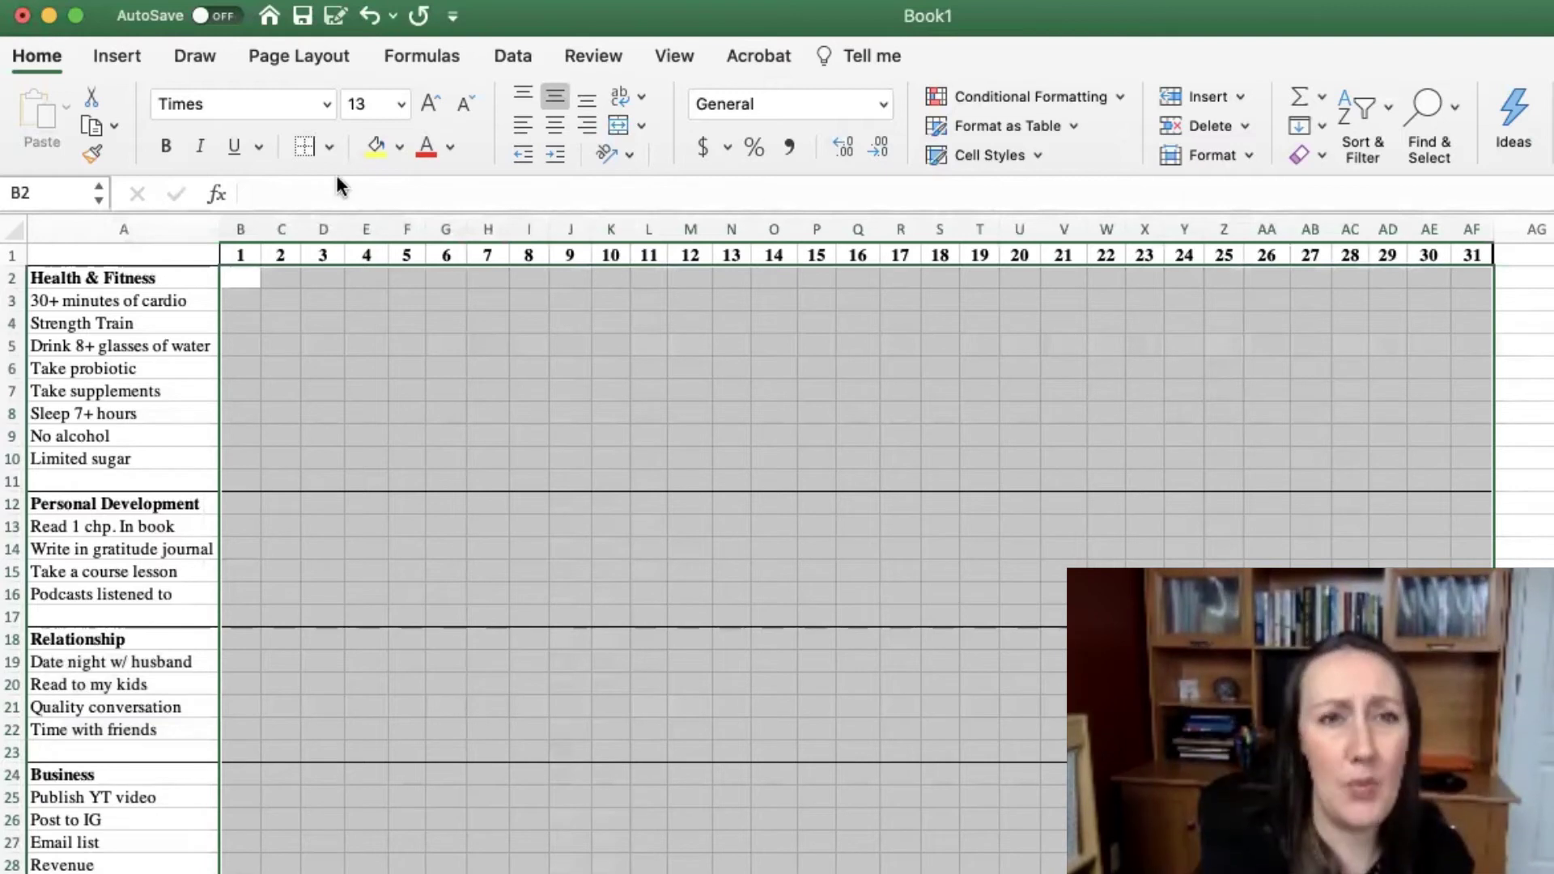
{"action": "left_click", "coordinate": [341, 407]}
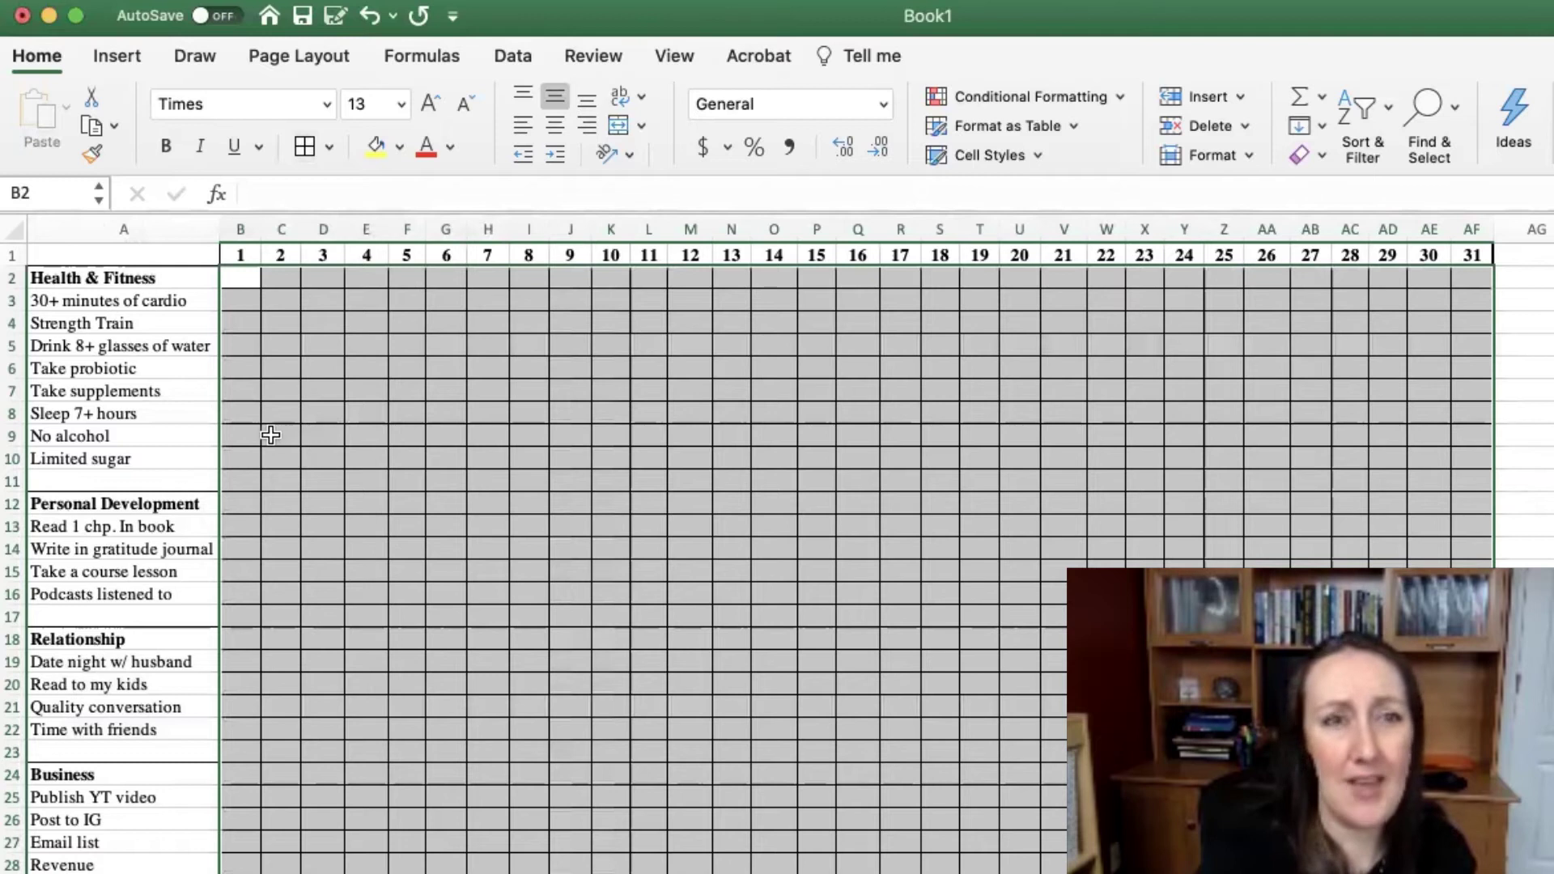
- Select the habit names in A3 to A29
{"action": "left_click", "coordinate": [270, 436]}
{"action": "left_click", "coordinate": [162, 283]}
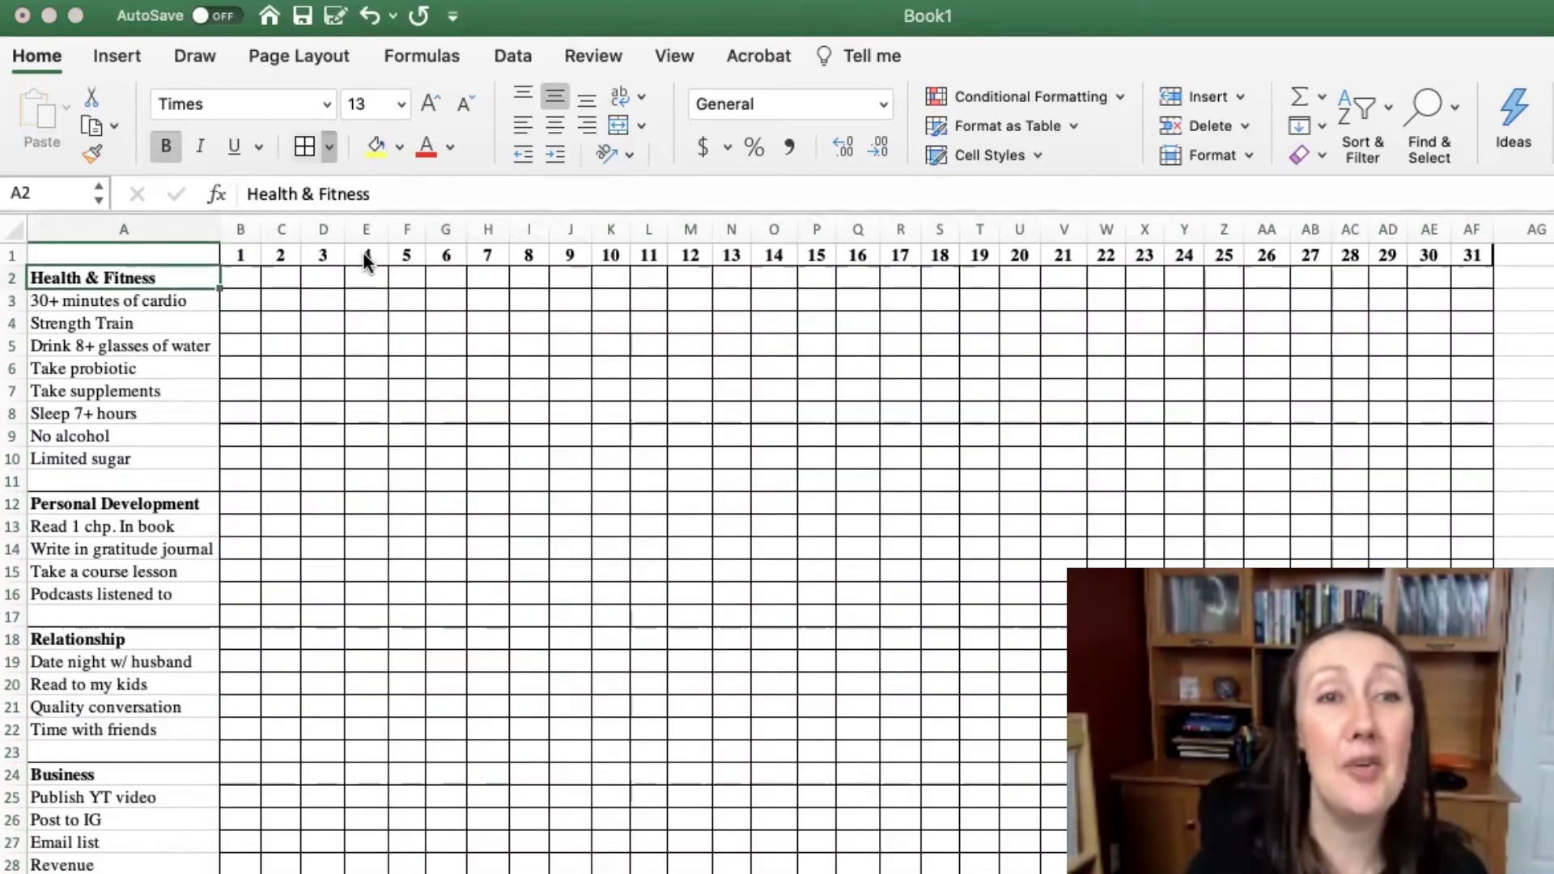
{"action": "left_click", "coordinate": [180, 300]}
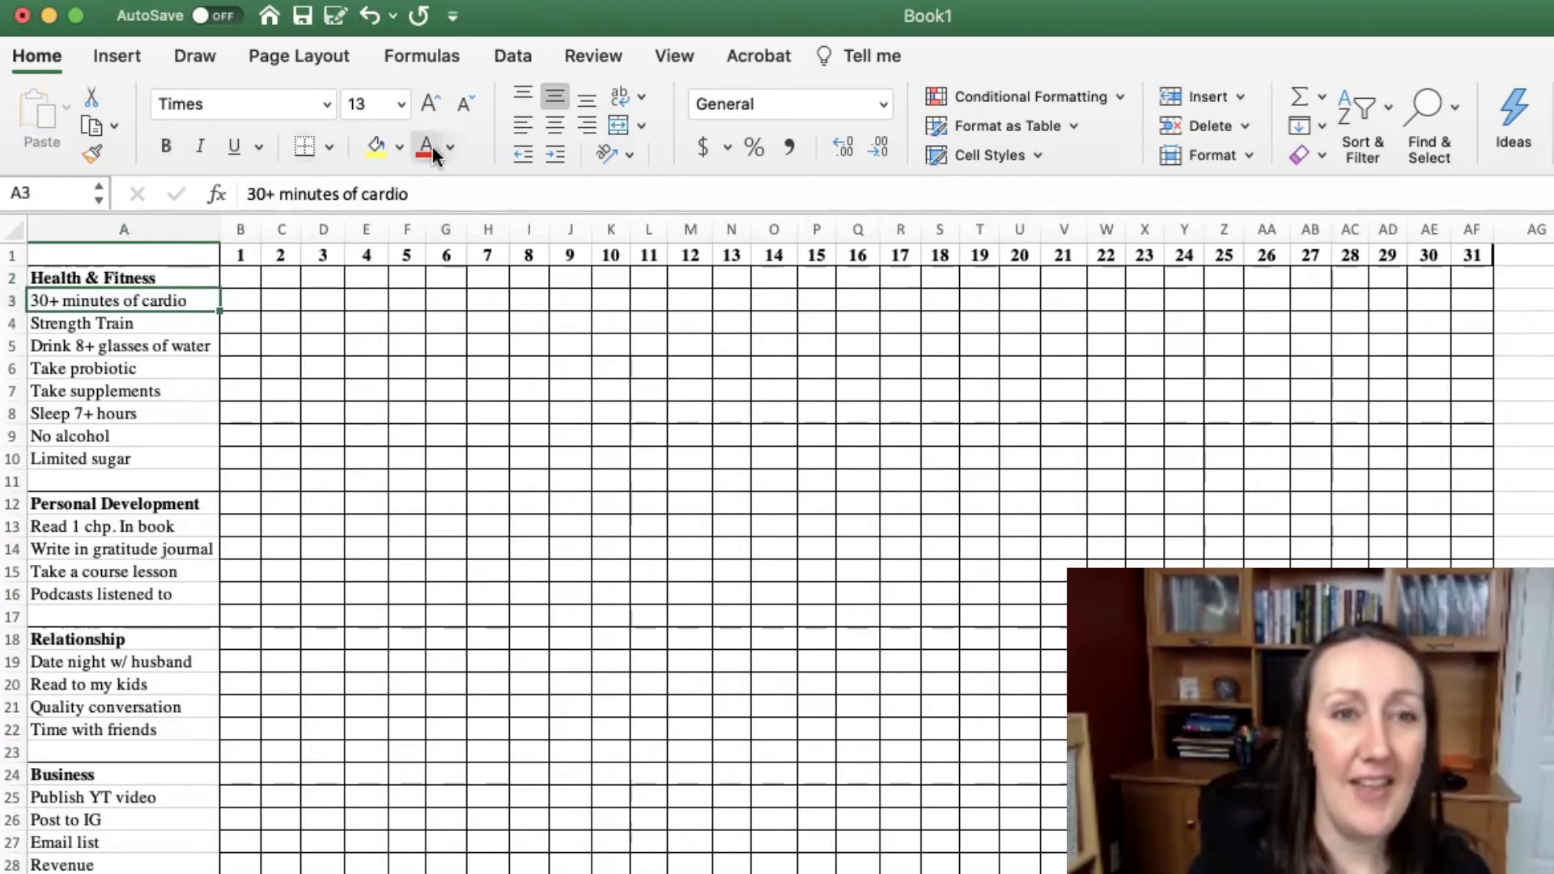
{"action": "left_click", "coordinate": [98, 324]}
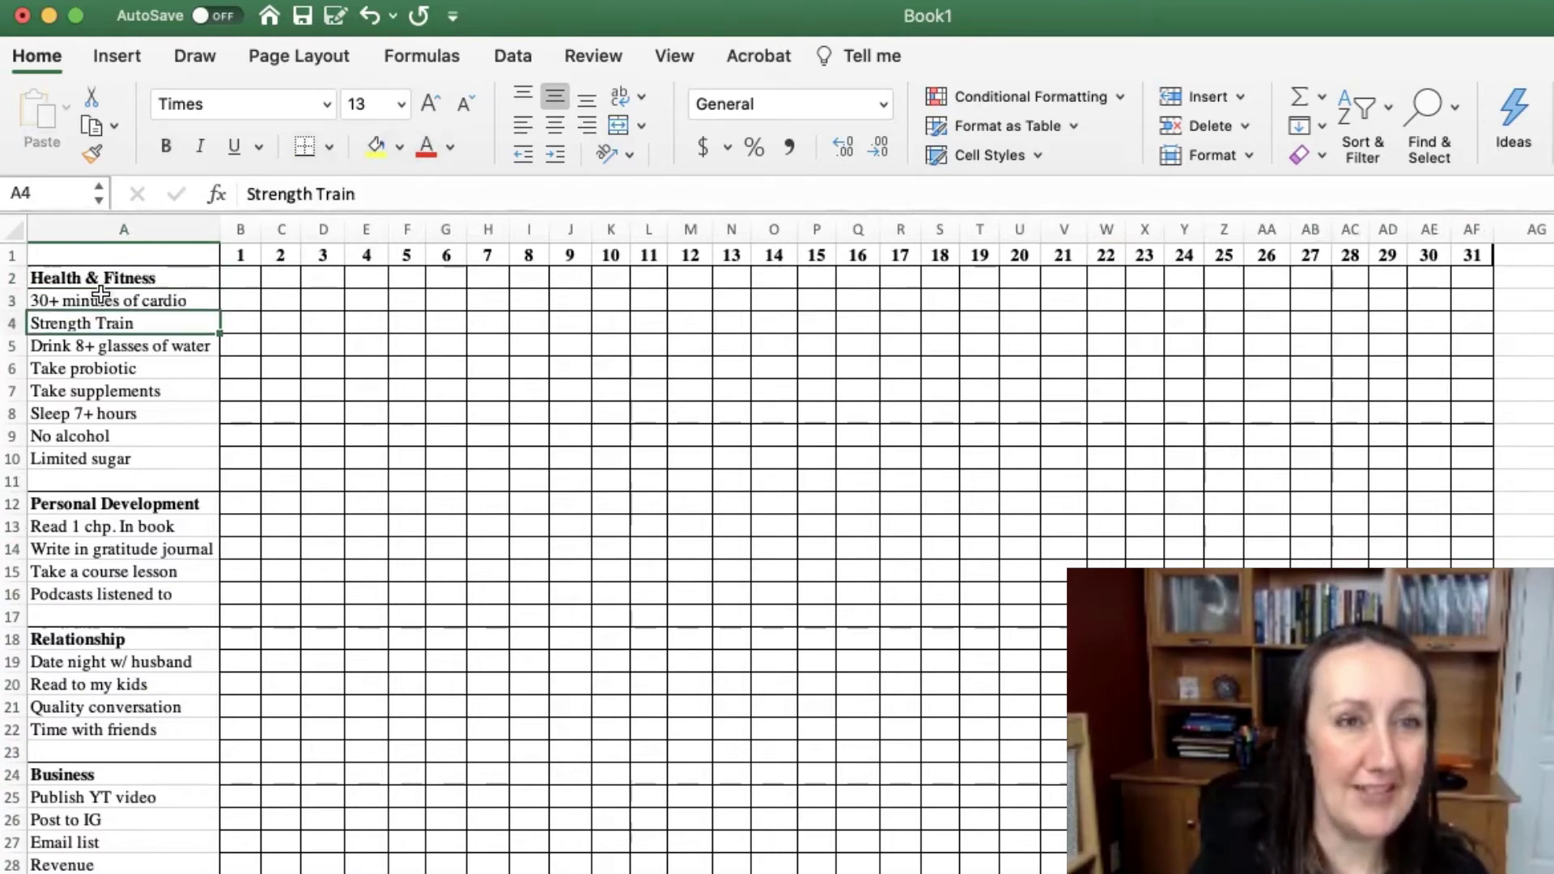
{"action": "left_click_drag", "start_coordinate": [100, 293], "coordinate": [89, 873]}
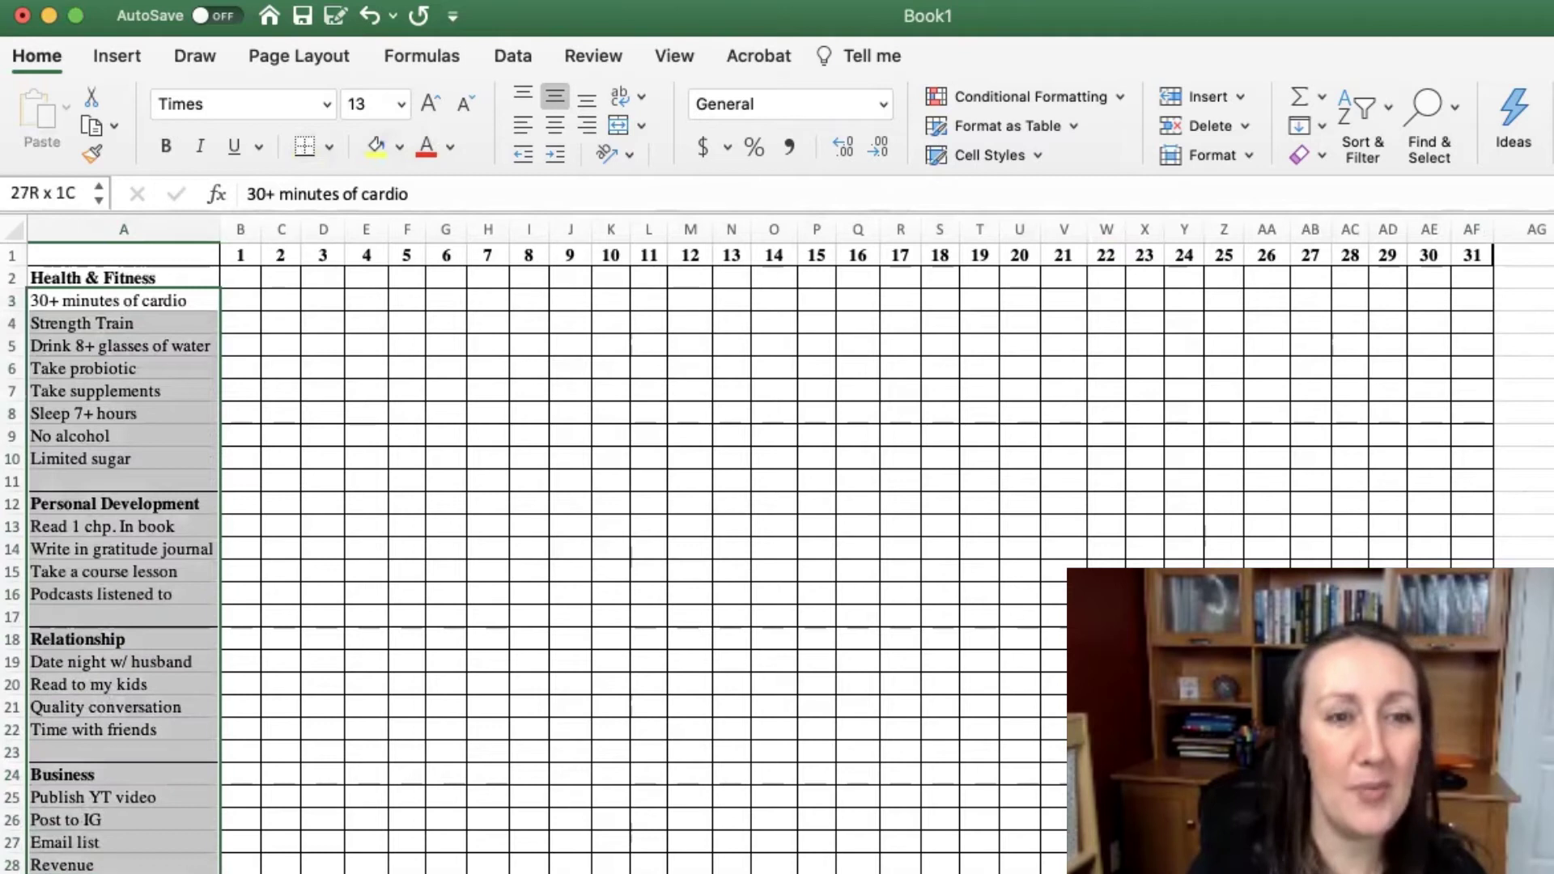
- Apply All Borders to the habit name cells and recheck the bordered day grid B2:AF30
{"action": "left_click", "coordinate": [304, 147]}
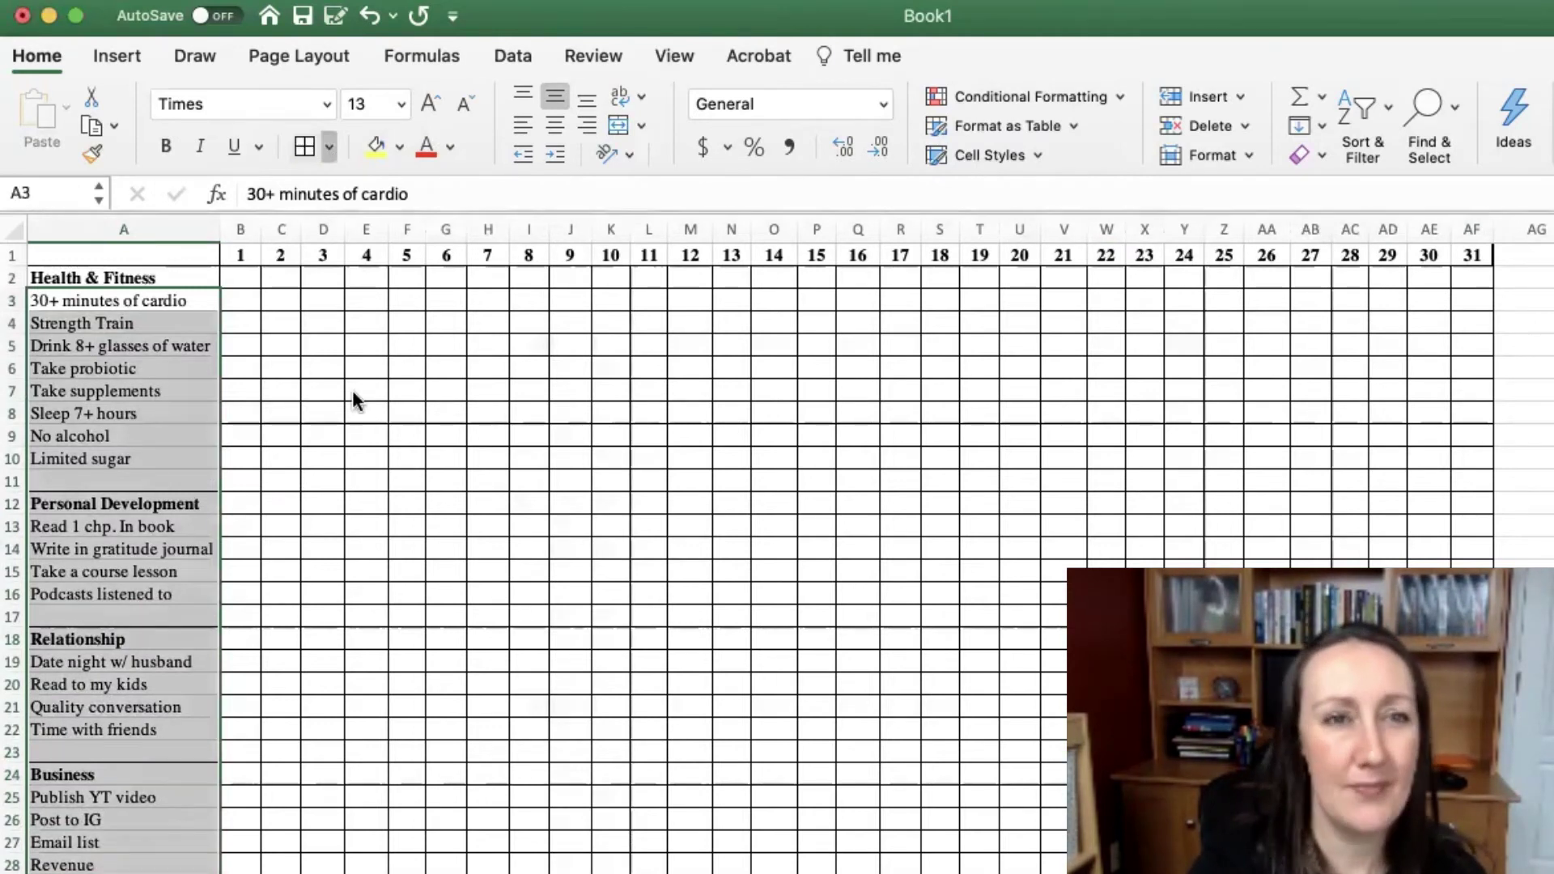
{"action": "left_click", "coordinate": [352, 390]}
{"action": "scroll", "coordinate": [437, 372], "scroll_direction": "right", "scroll_amount": 1}
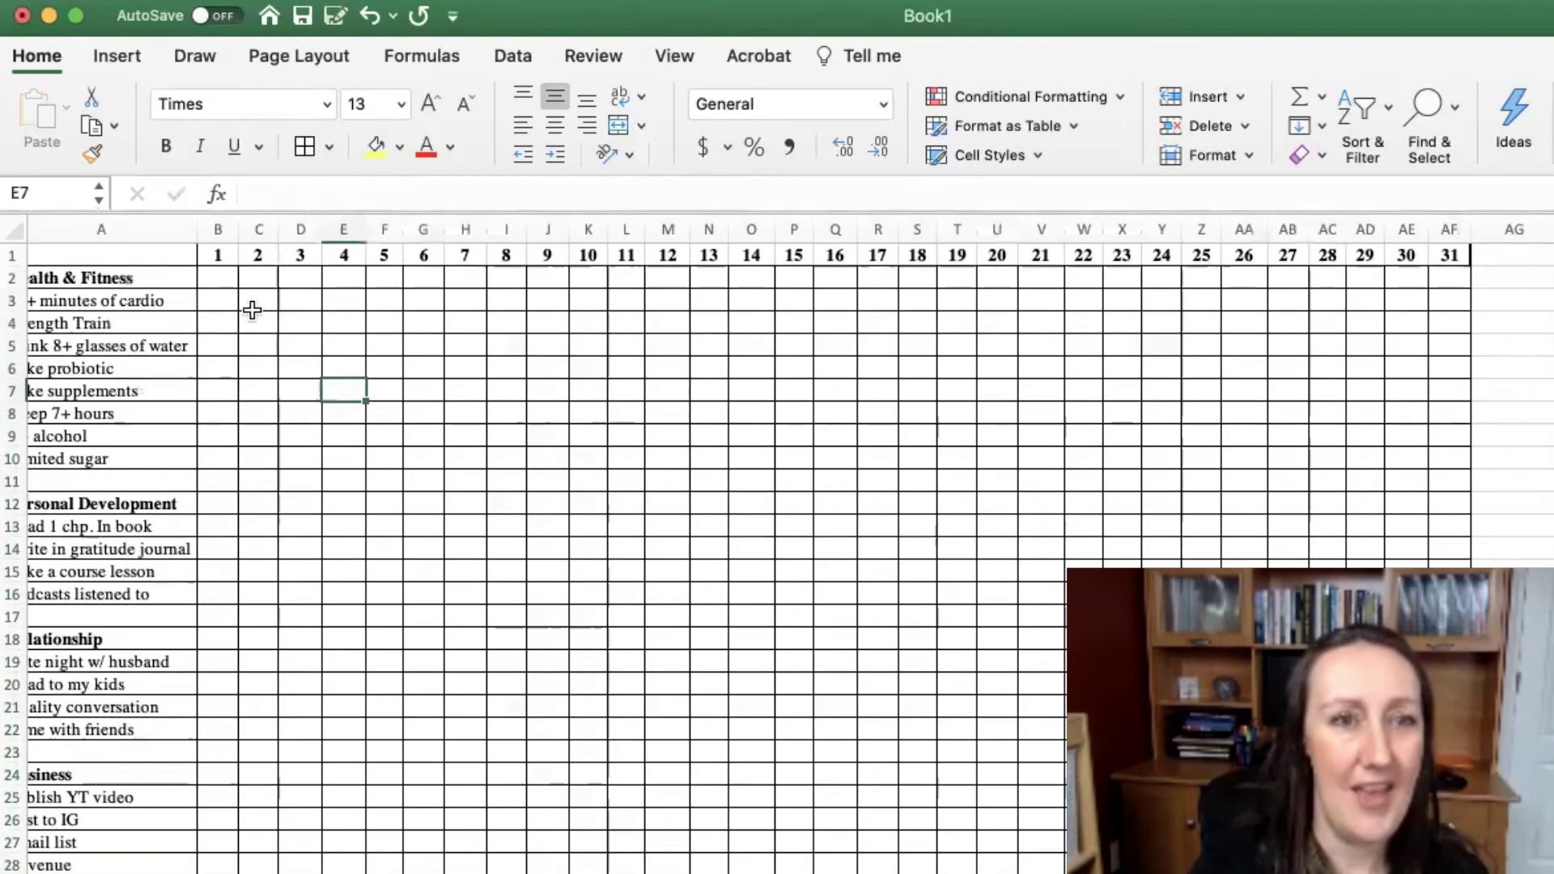
{"action": "left_click", "coordinate": [215, 285]}
{"action": "left_click_drag", "start_coordinate": [216, 286], "coordinate": [1449, 871]}
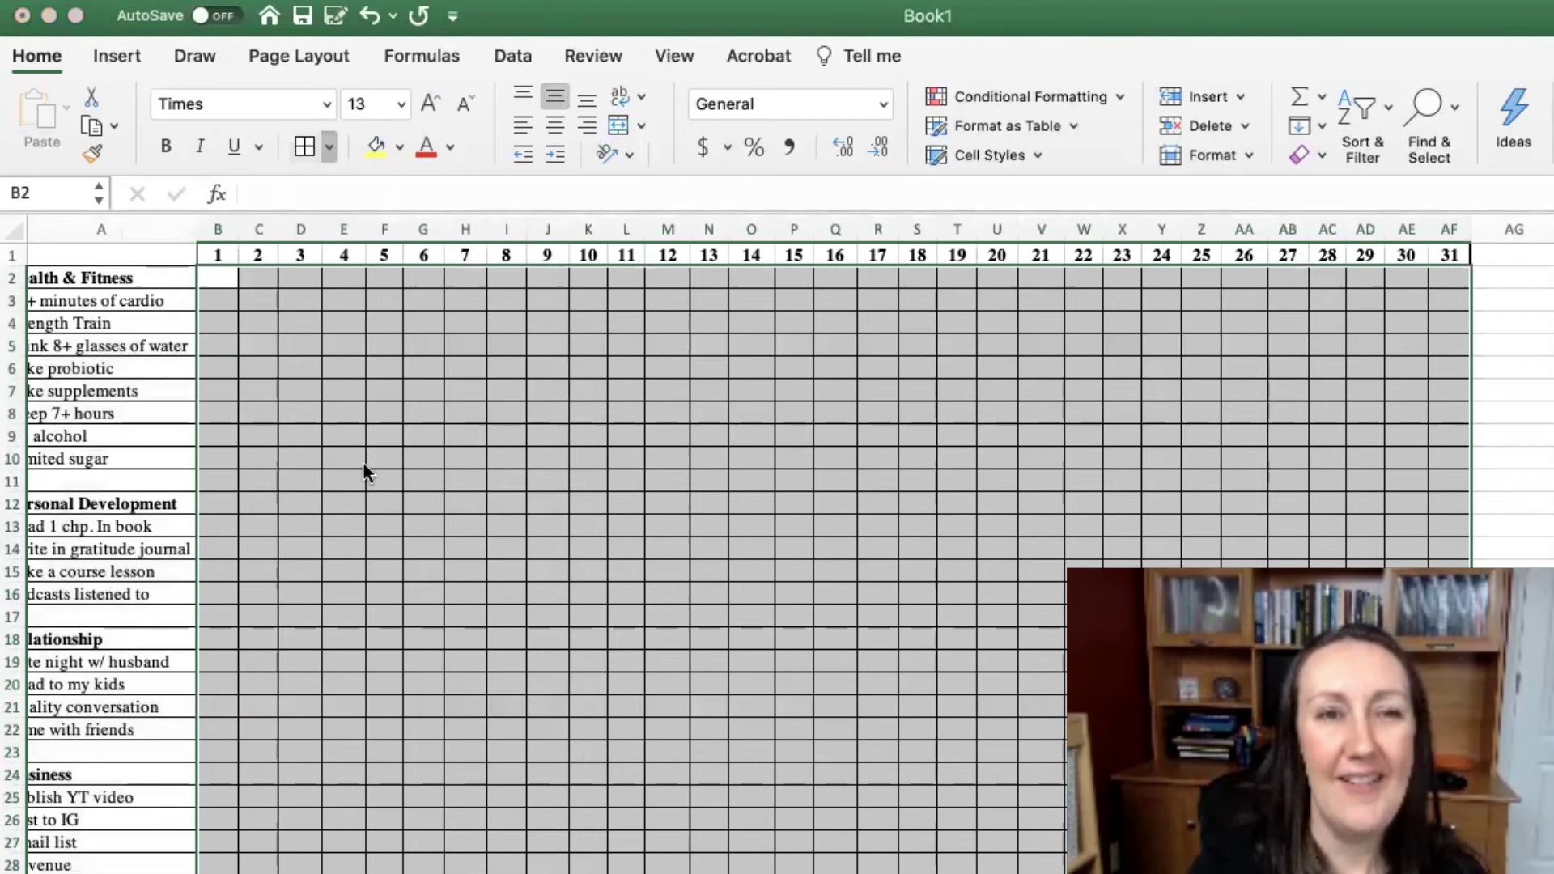
{"action": "left_click", "coordinate": [303, 435]}
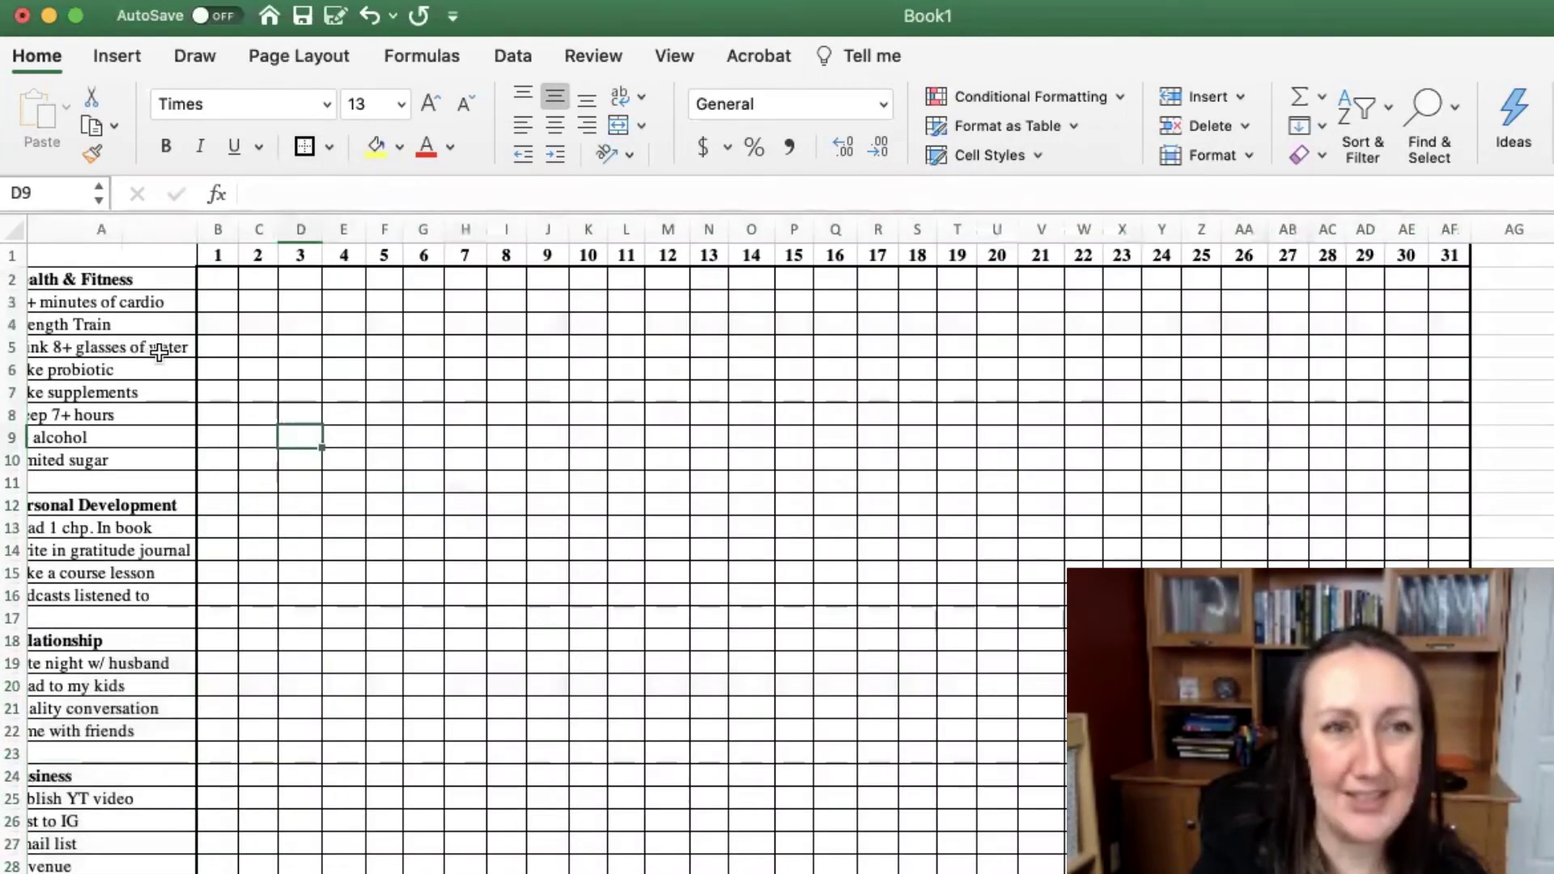
{"action": "scroll", "coordinate": [158, 352], "scroll_direction": "left", "scroll_amount": 1}
- Put Thick Box Borders around the Health & Fitness, Personal Development and Relationship blocks
{"action": "left_click_drag", "start_coordinate": [128, 280], "coordinate": [105, 865]}
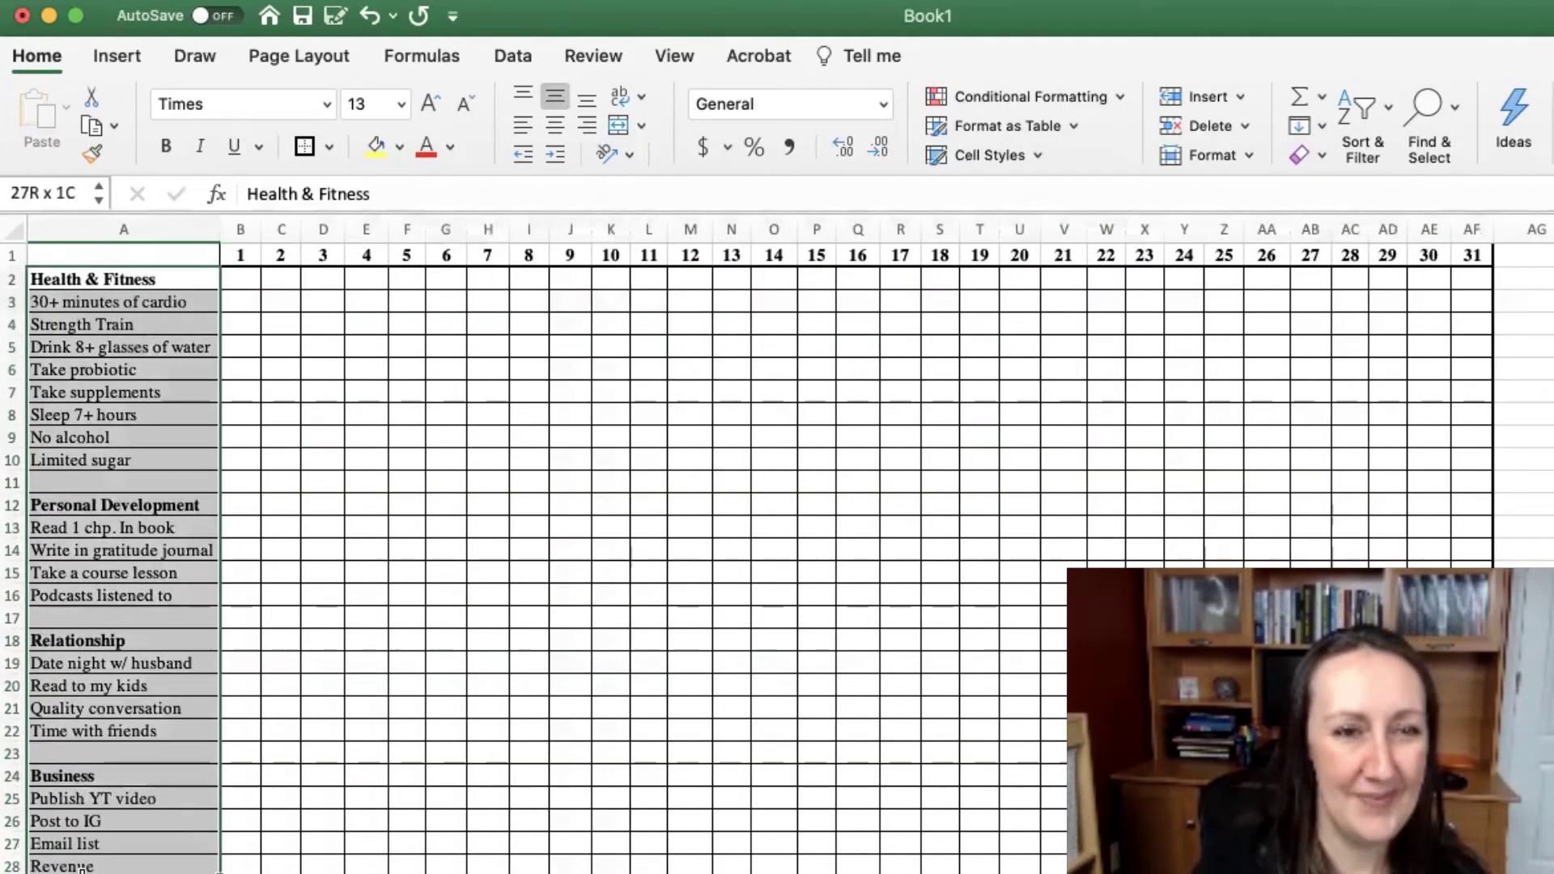
{"action": "left_click", "coordinate": [365, 527]}
{"action": "mouse_move", "coordinate": [54, 279]}
{"action": "left_mouse_down"}
{"action": "mouse_move", "coordinate": [337, 454]}
{"action": "mouse_move", "coordinate": [1481, 485]}
{"action": "left_mouse_up"}
{"action": "mouse_move", "coordinate": [53, 507]}
{"action": "left_mouse_down"}
{"action": "mouse_move", "coordinate": [444, 607]}
{"action": "mouse_move", "coordinate": [1481, 619]}
{"action": "left_mouse_up"}
{"action": "left_click_drag", "start_coordinate": [65, 645], "coordinate": [1481, 757]}
{"action": "left_click", "coordinate": [304, 146]}
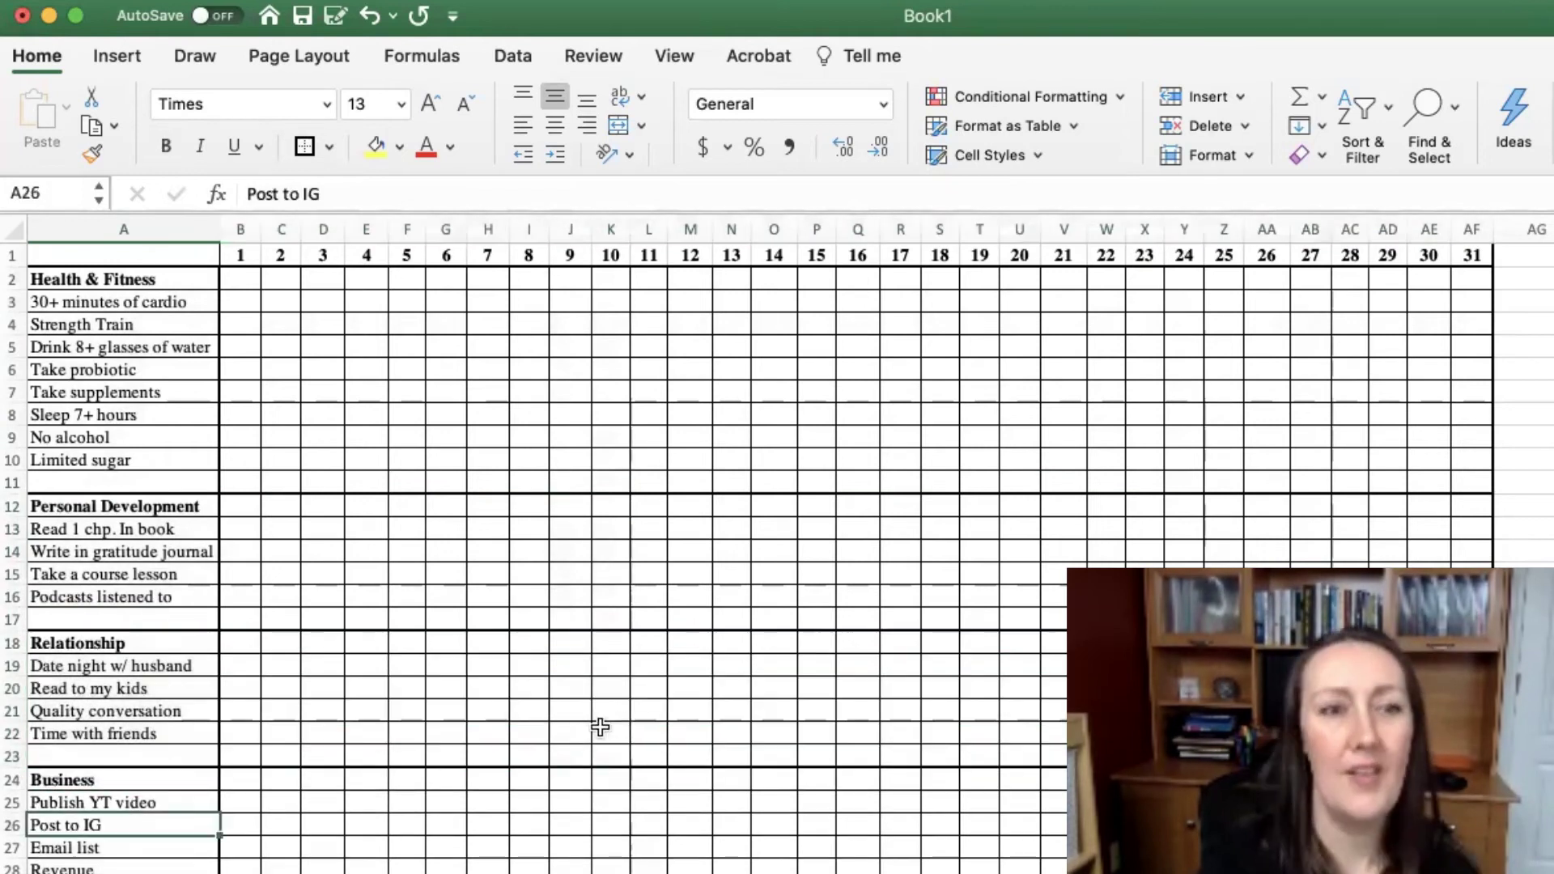
{"action": "left_click", "coordinate": [392, 420]}
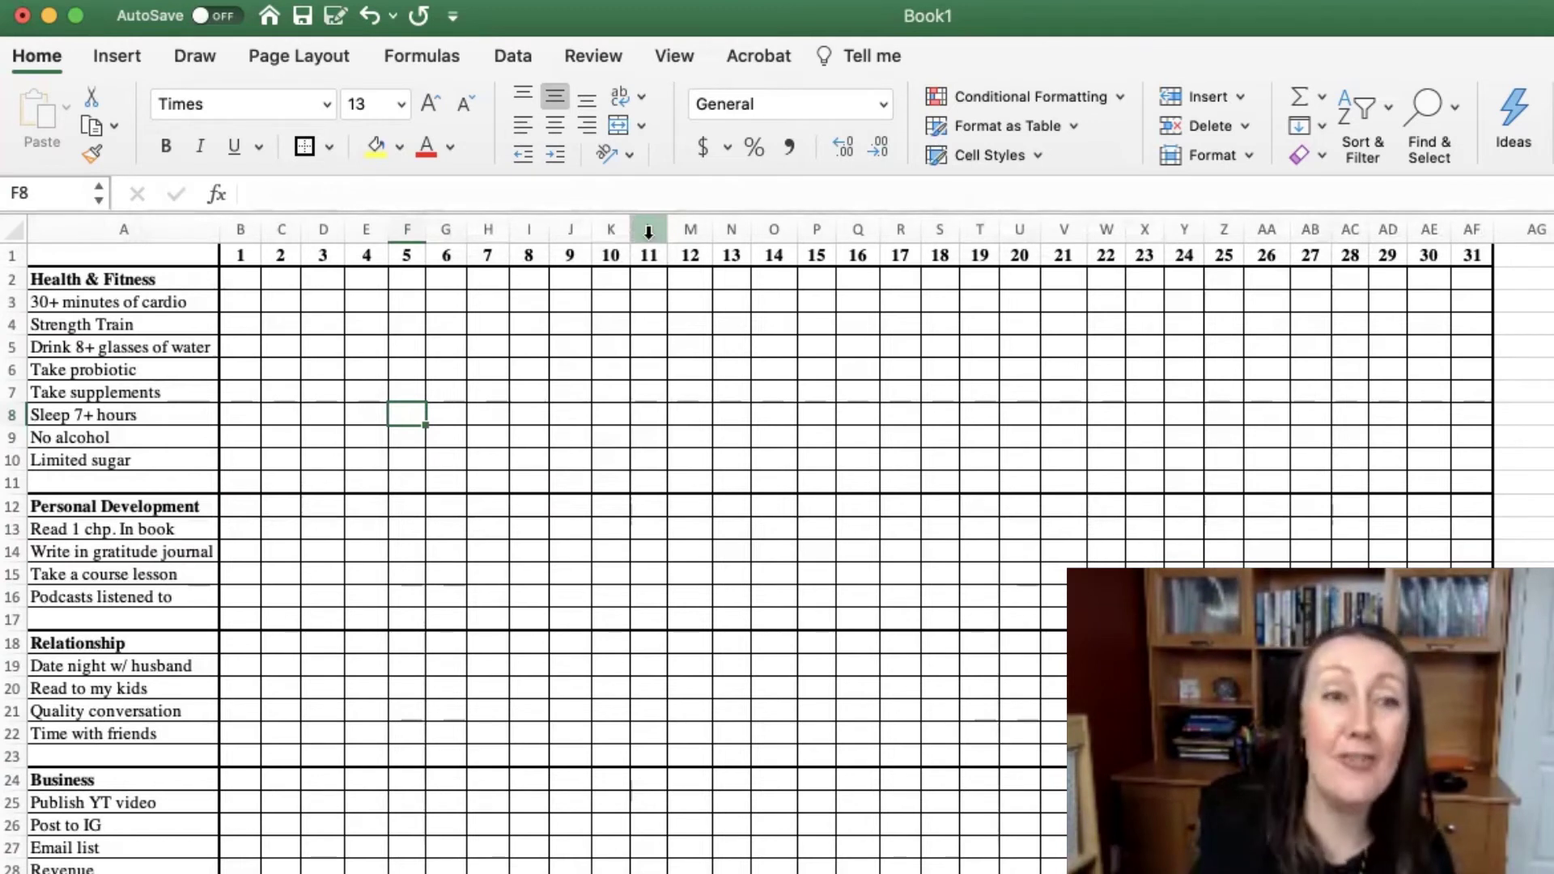
{"action": "left_click", "coordinate": [244, 274]}
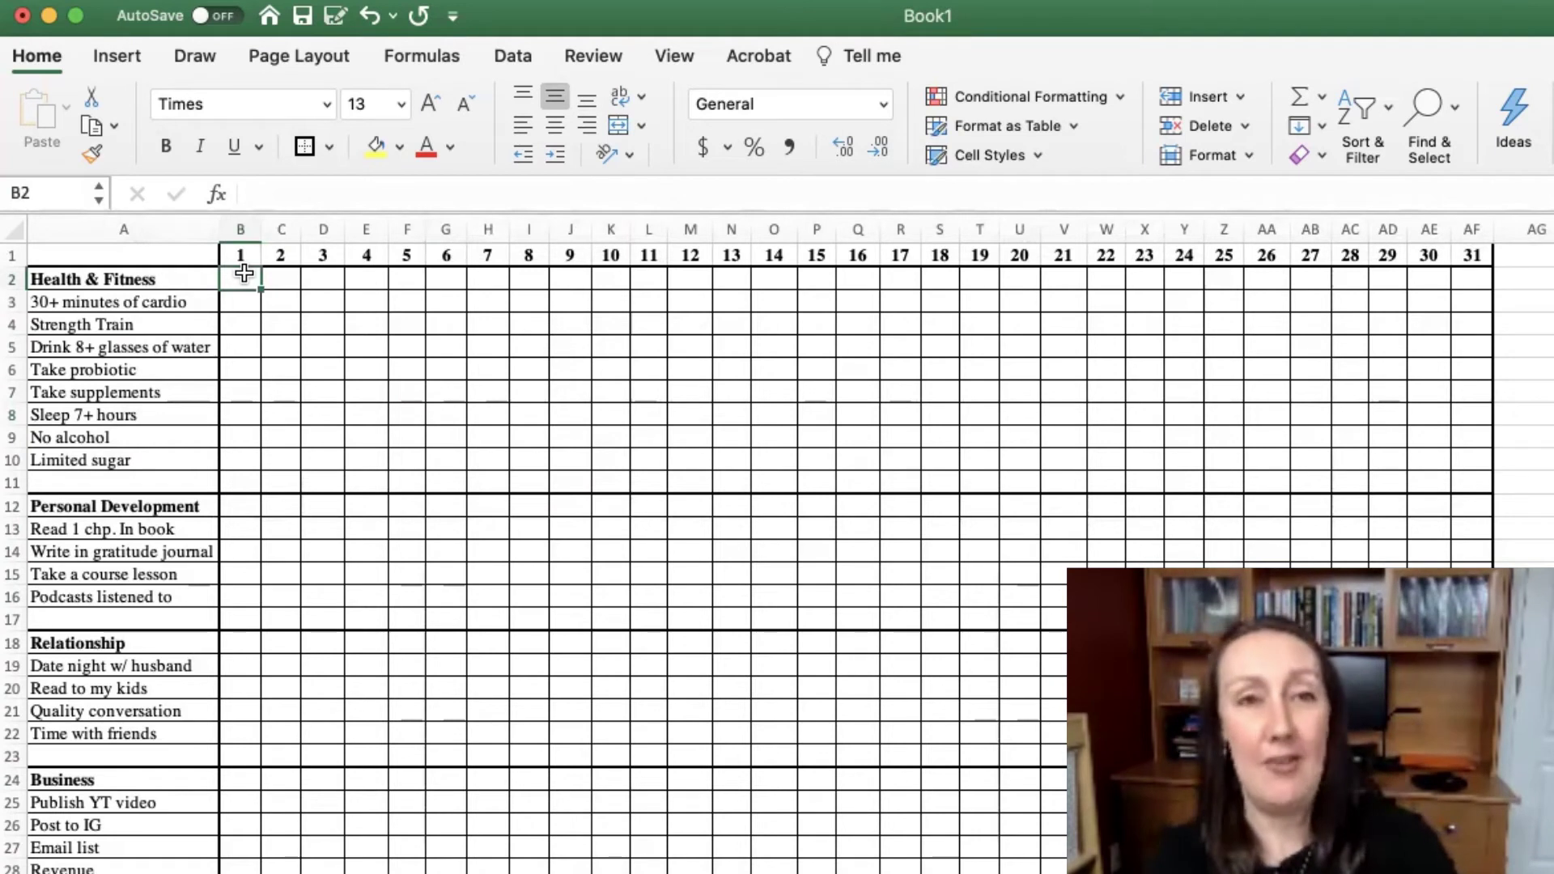
{"action": "key", "text": "Return"}
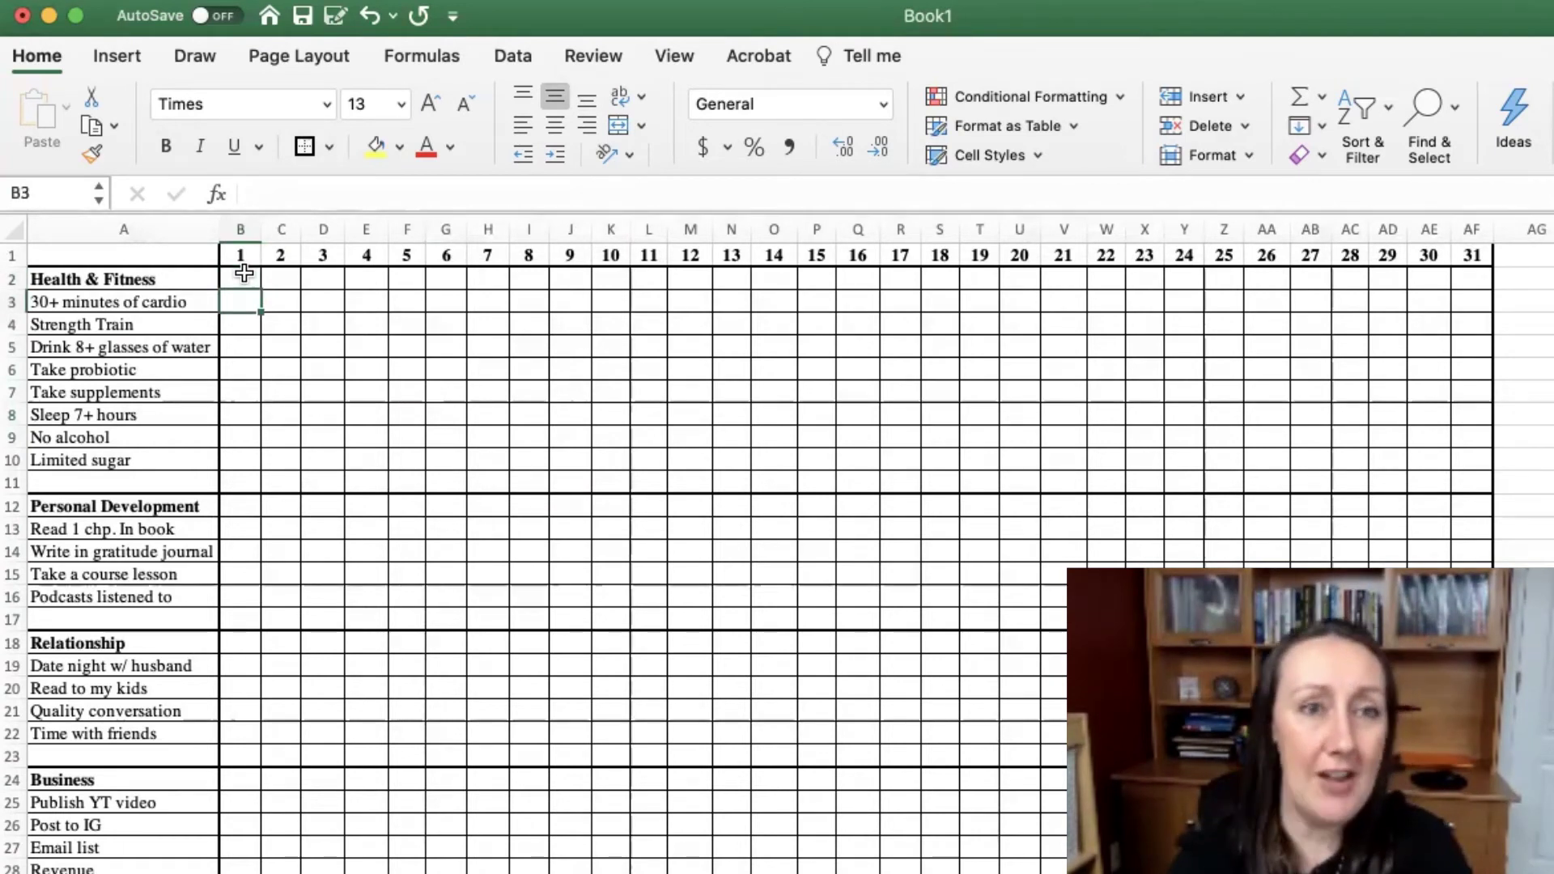
{"action": "type", "text": "X"}
{"action": "key", "text": "Tab"}
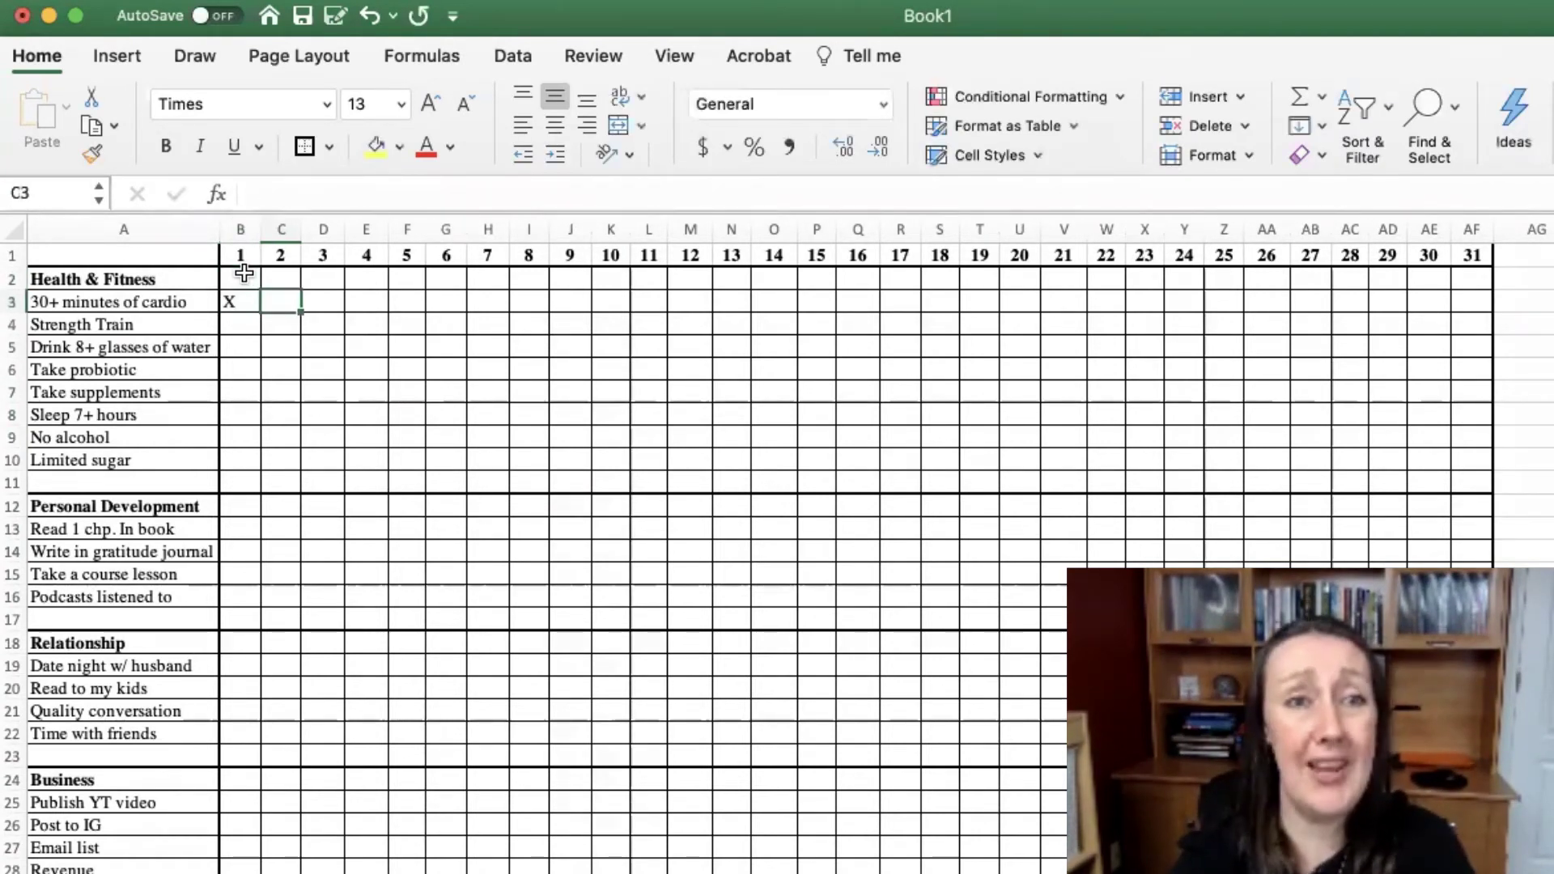
{"action": "type", "text": "X"}
{"action": "key", "text": "Tab"}
{"action": "type", "text": "X"}
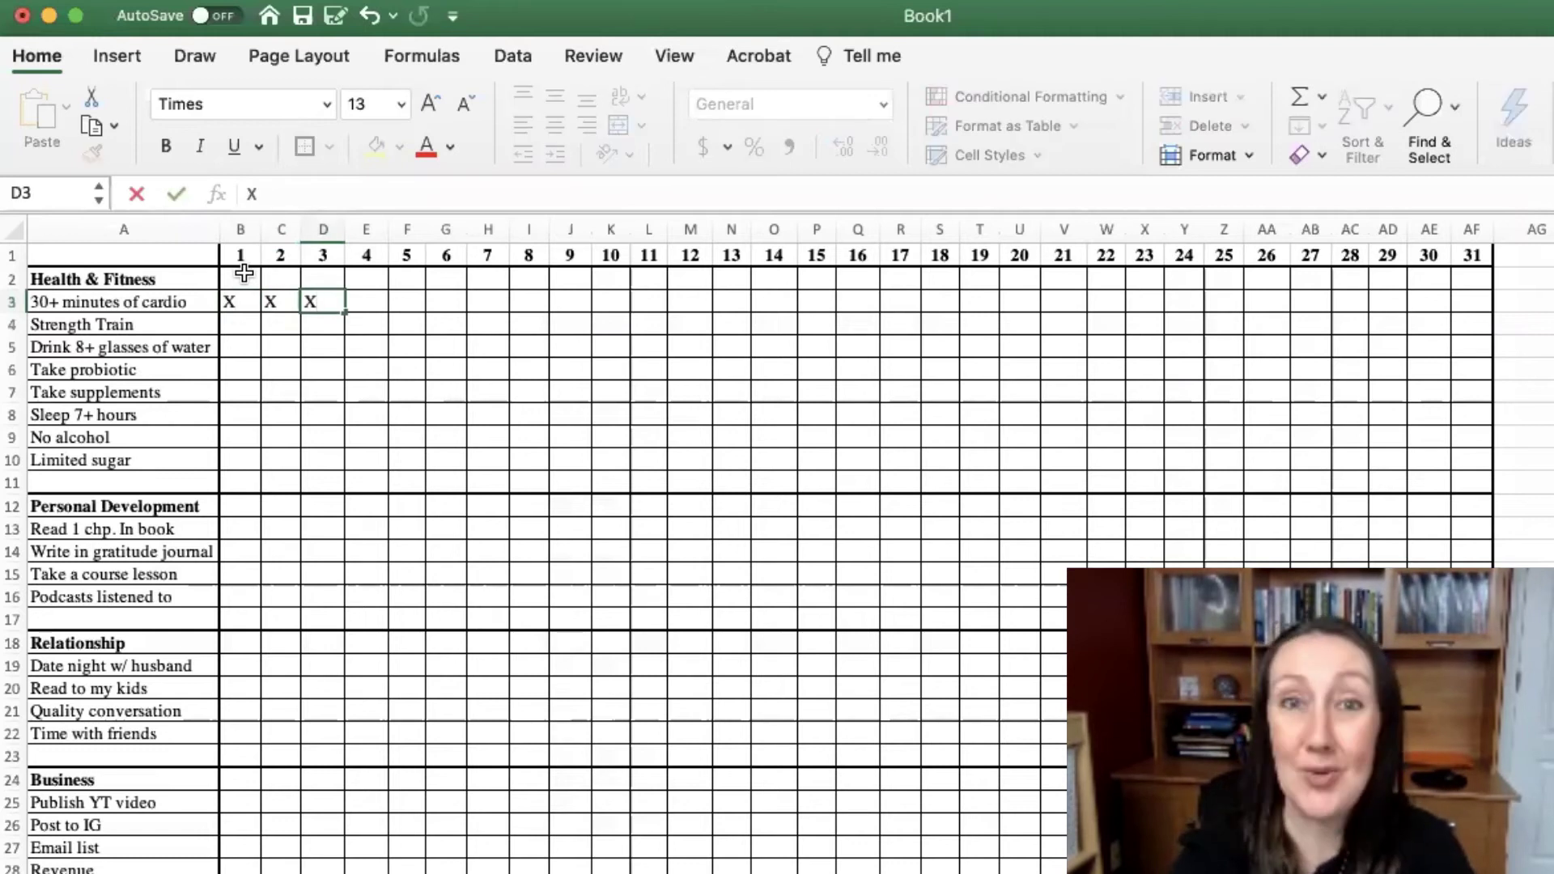
{"action": "key", "text": "Tab"}
{"action": "type", "text": "X"}
{"action": "key", "text": "Tab"}
{"action": "key", "text": "Left"}
{"action": "key", "text": "Left"}
{"action": "key", "text": "Left"}
{"action": "key", "text": "Left"}
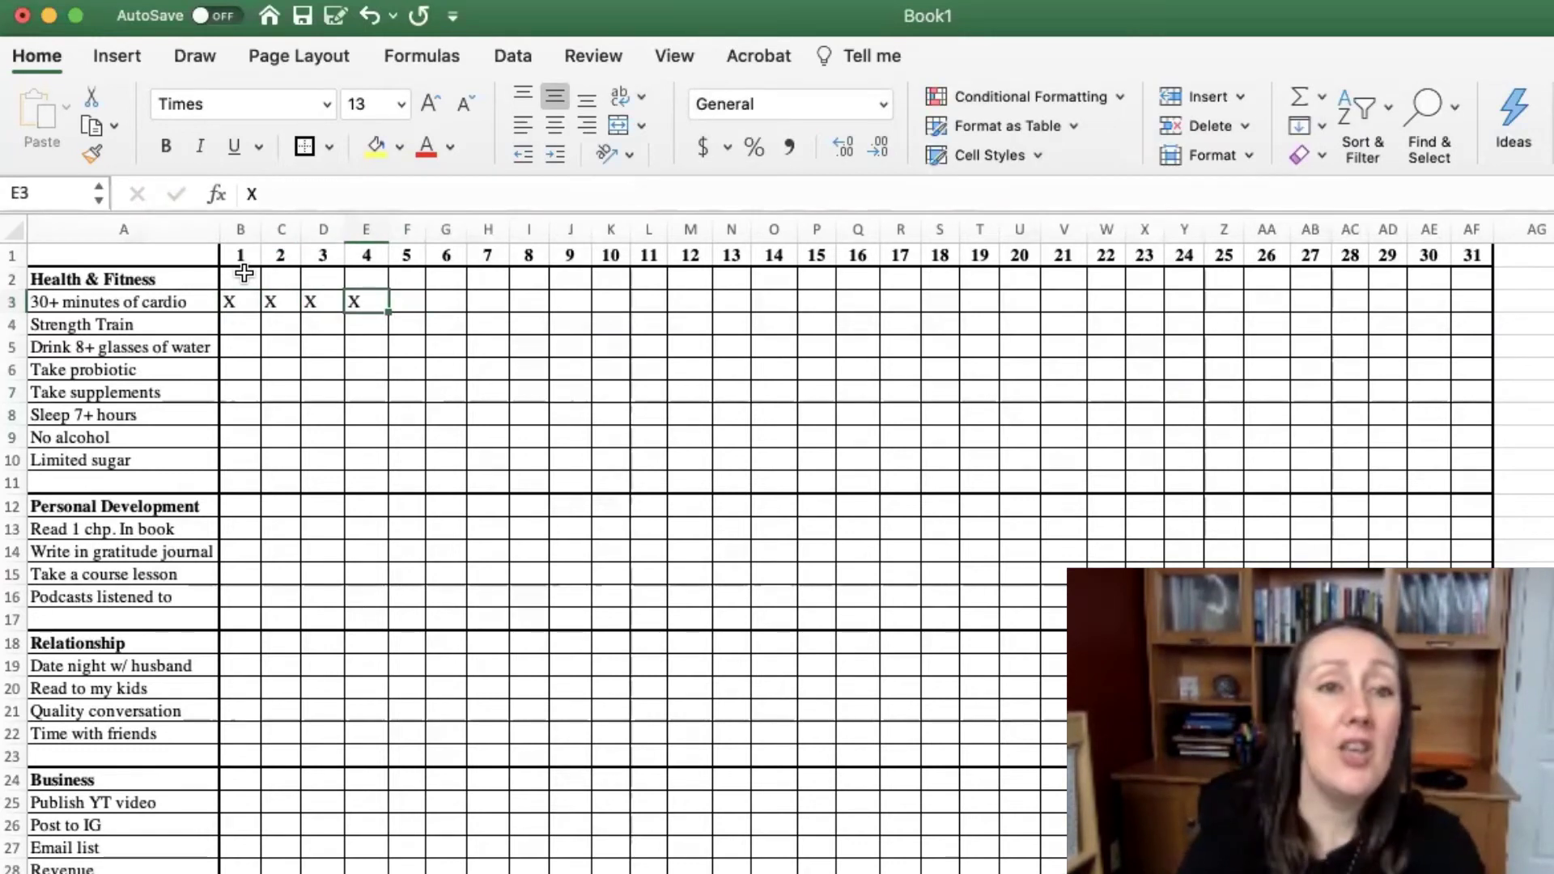
{"action": "key", "text": "shift+Right"}
{"action": "key", "text": "shift+Right"}
{"action": "key", "text": "shift+Right"}
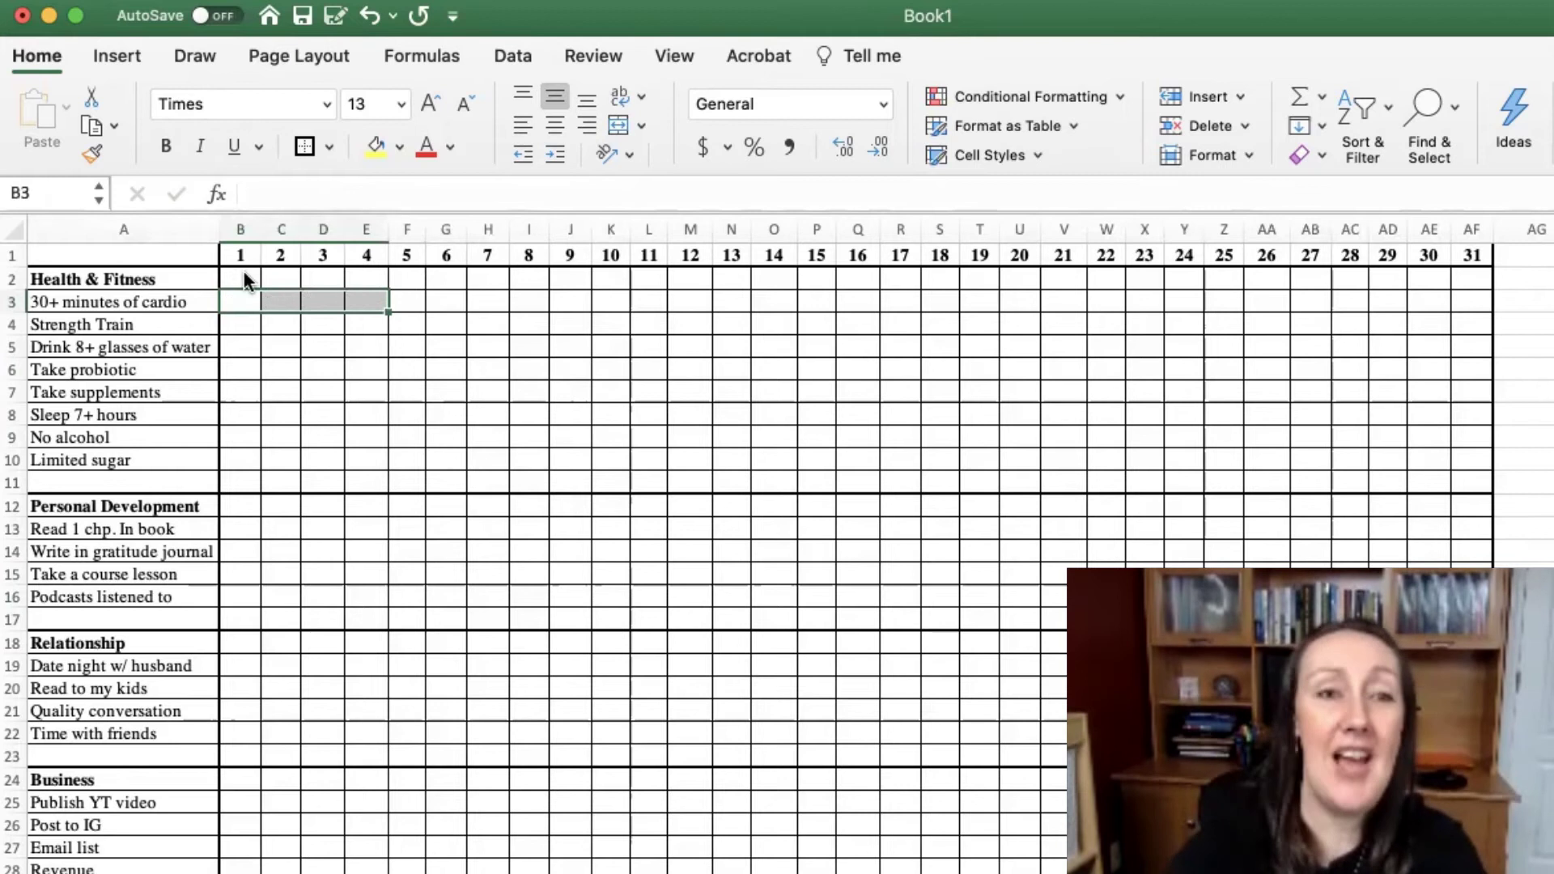
- Clear the X marks and fill cardio days 1–8 yellow
{"action": "key", "text": "Delete"}
{"action": "left_click", "coordinate": [246, 299]}
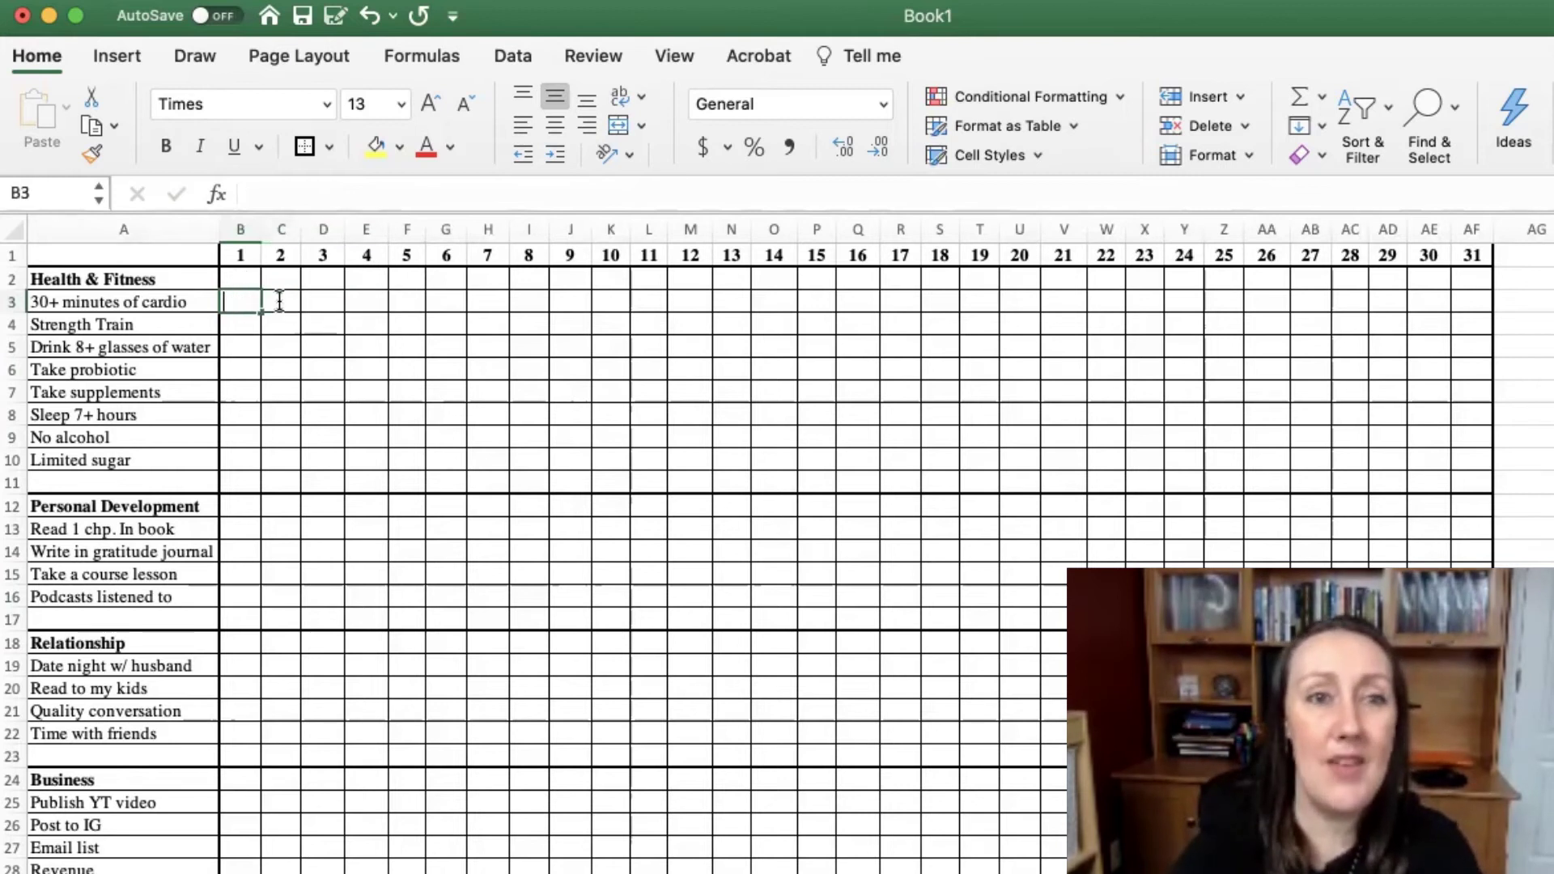
{"action": "key", "text": "shift+Right"}
{"action": "key", "text": "shift+Right"}
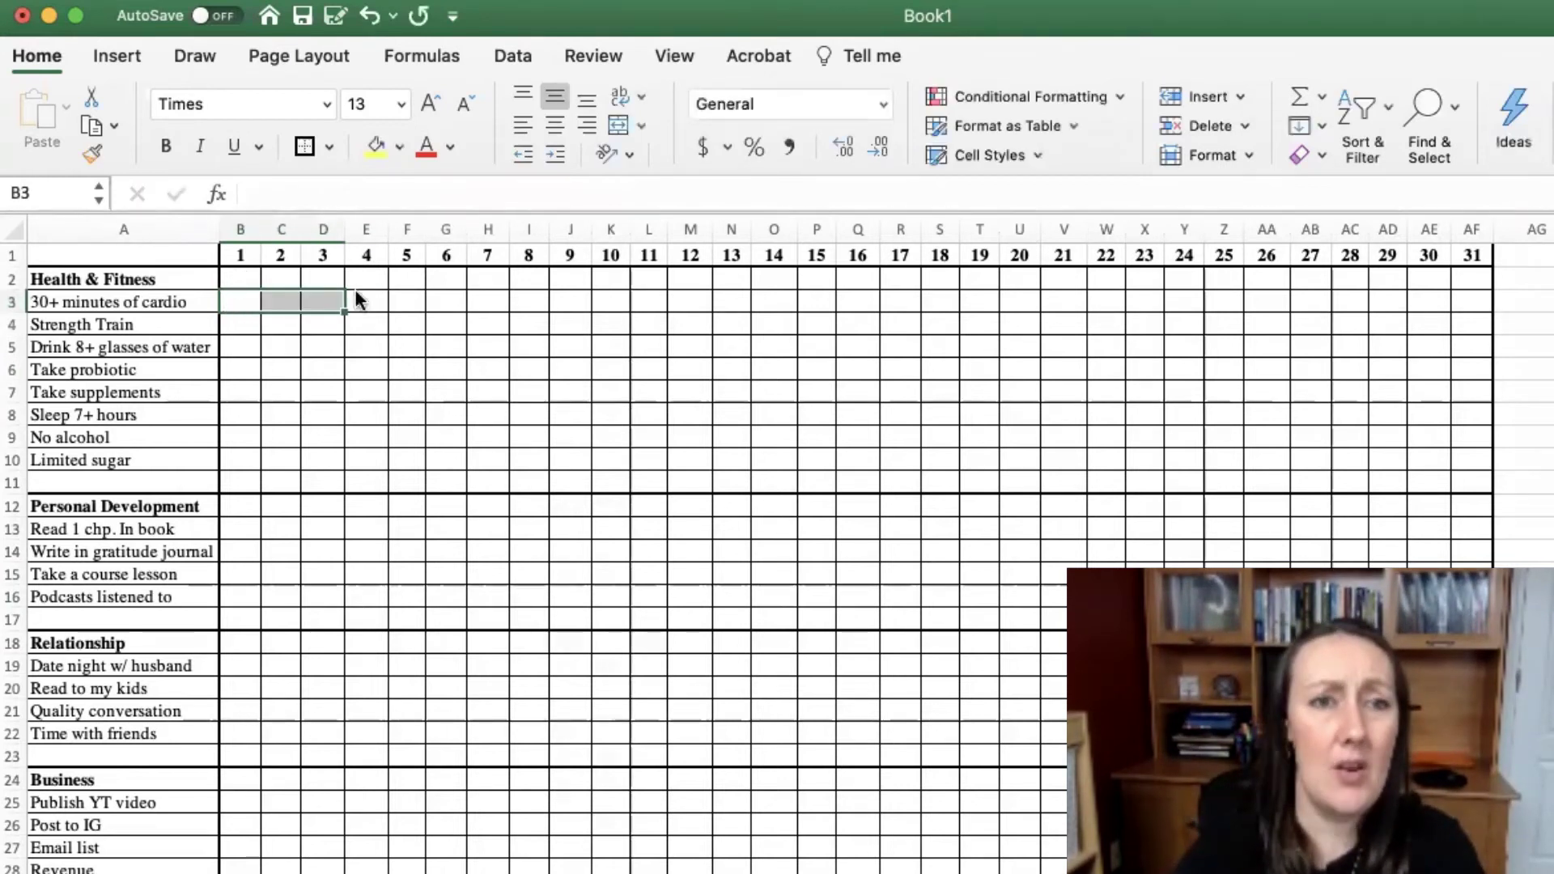
{"action": "key", "text": "Right"}
{"action": "left_click", "coordinate": [241, 300]}
{"action": "key", "text": "shift+Right"}
{"action": "key", "text": "shift+Right"}
{"action": "key", "text": "shift+Right"}
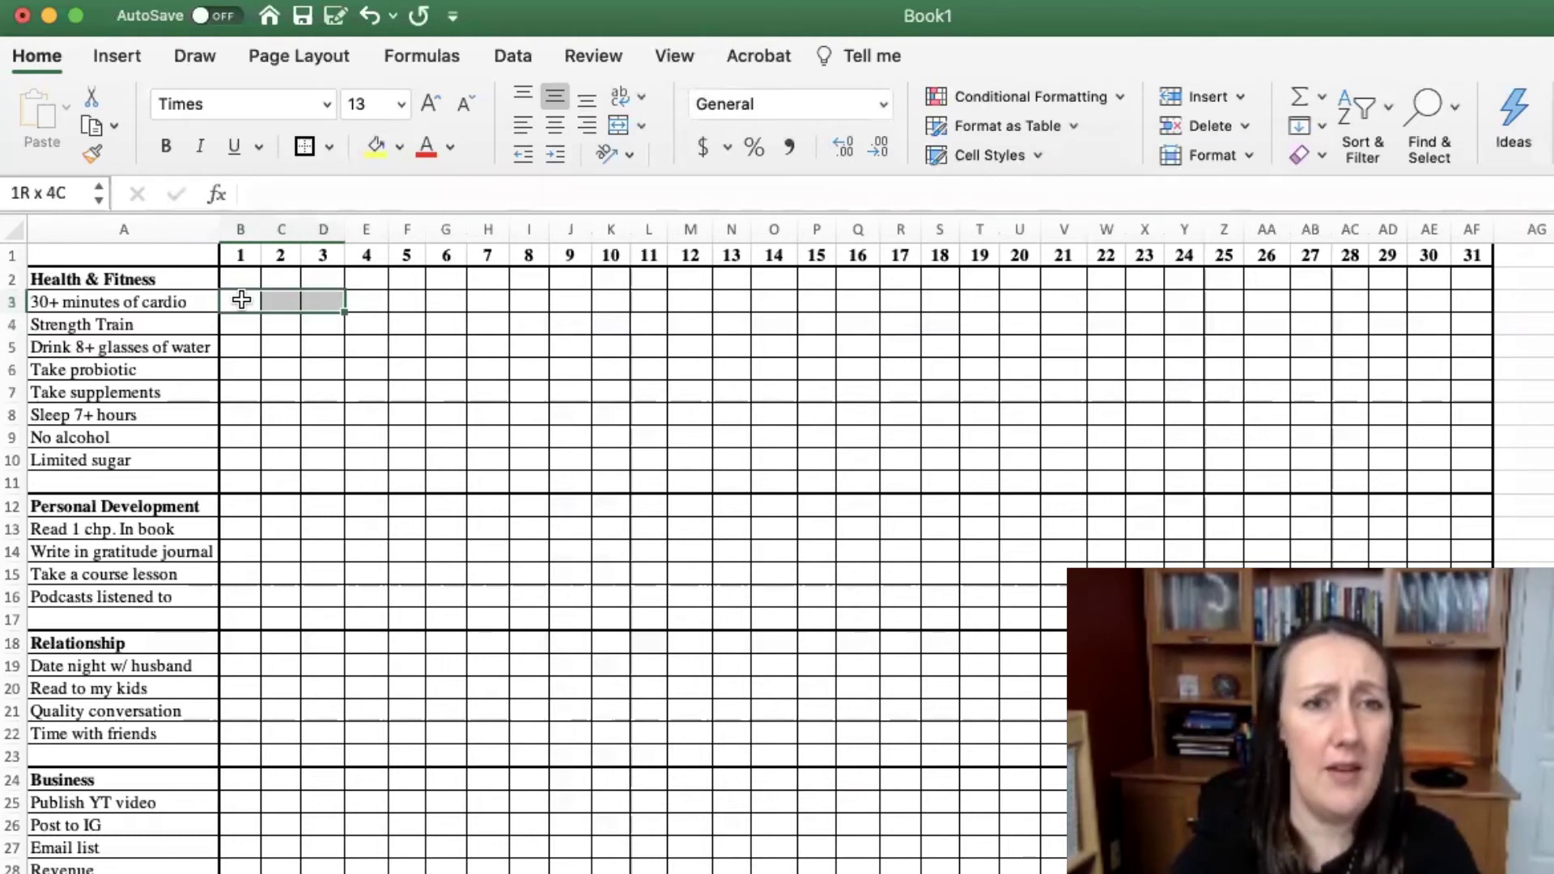
{"action": "key", "text": "shift+Right"}
{"action": "key", "text": "shift+Right"}
{"action": "key", "text": "shift+Right"}
{"action": "key", "text": "shift+Right"}
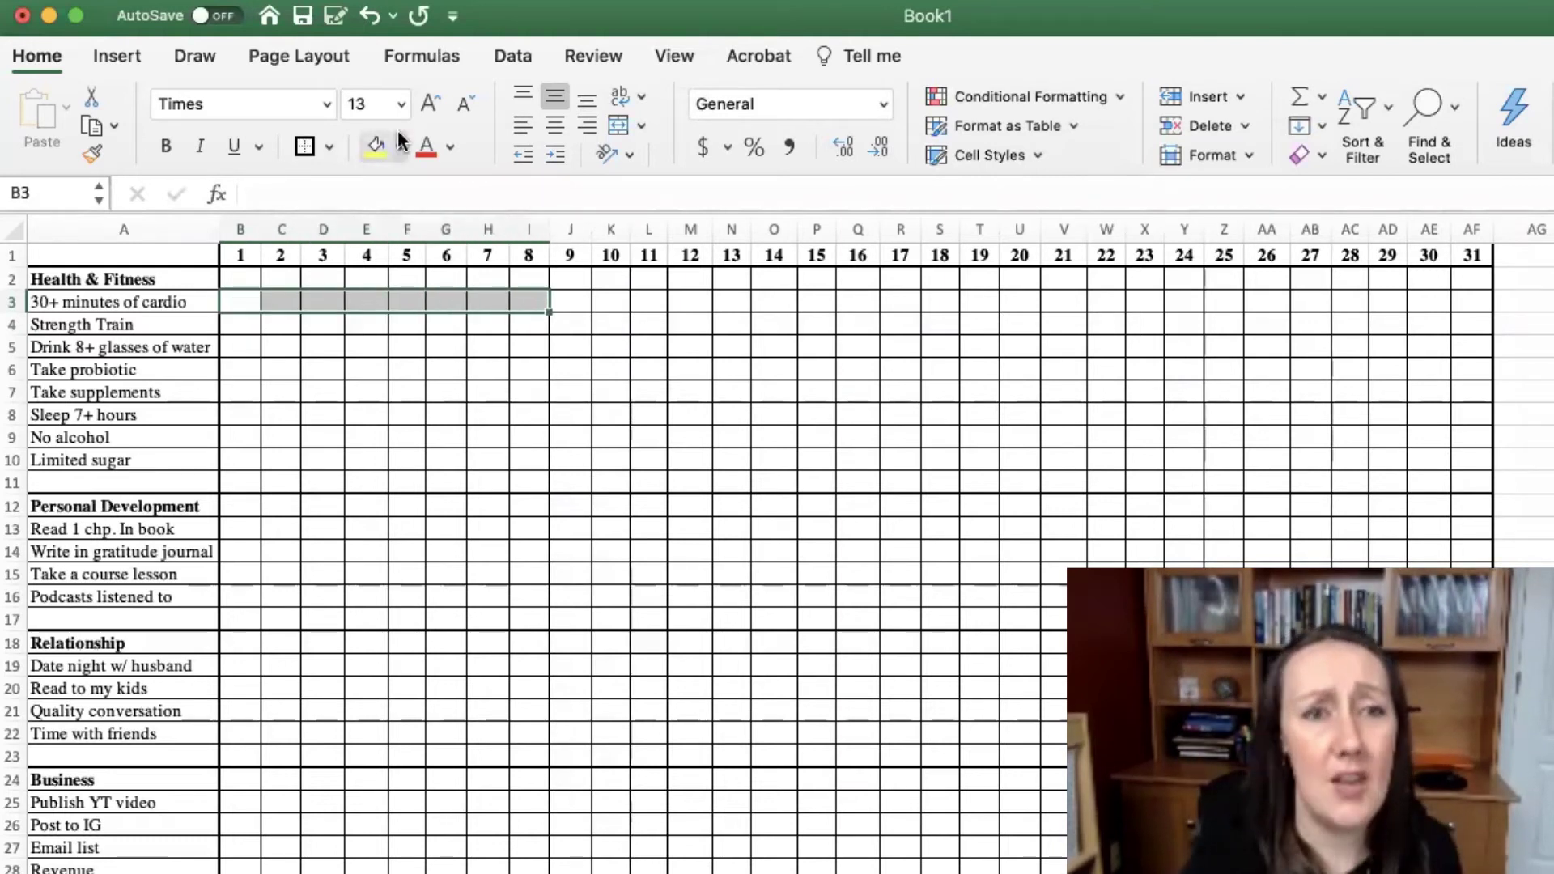
{"action": "left_click", "coordinate": [375, 151]}
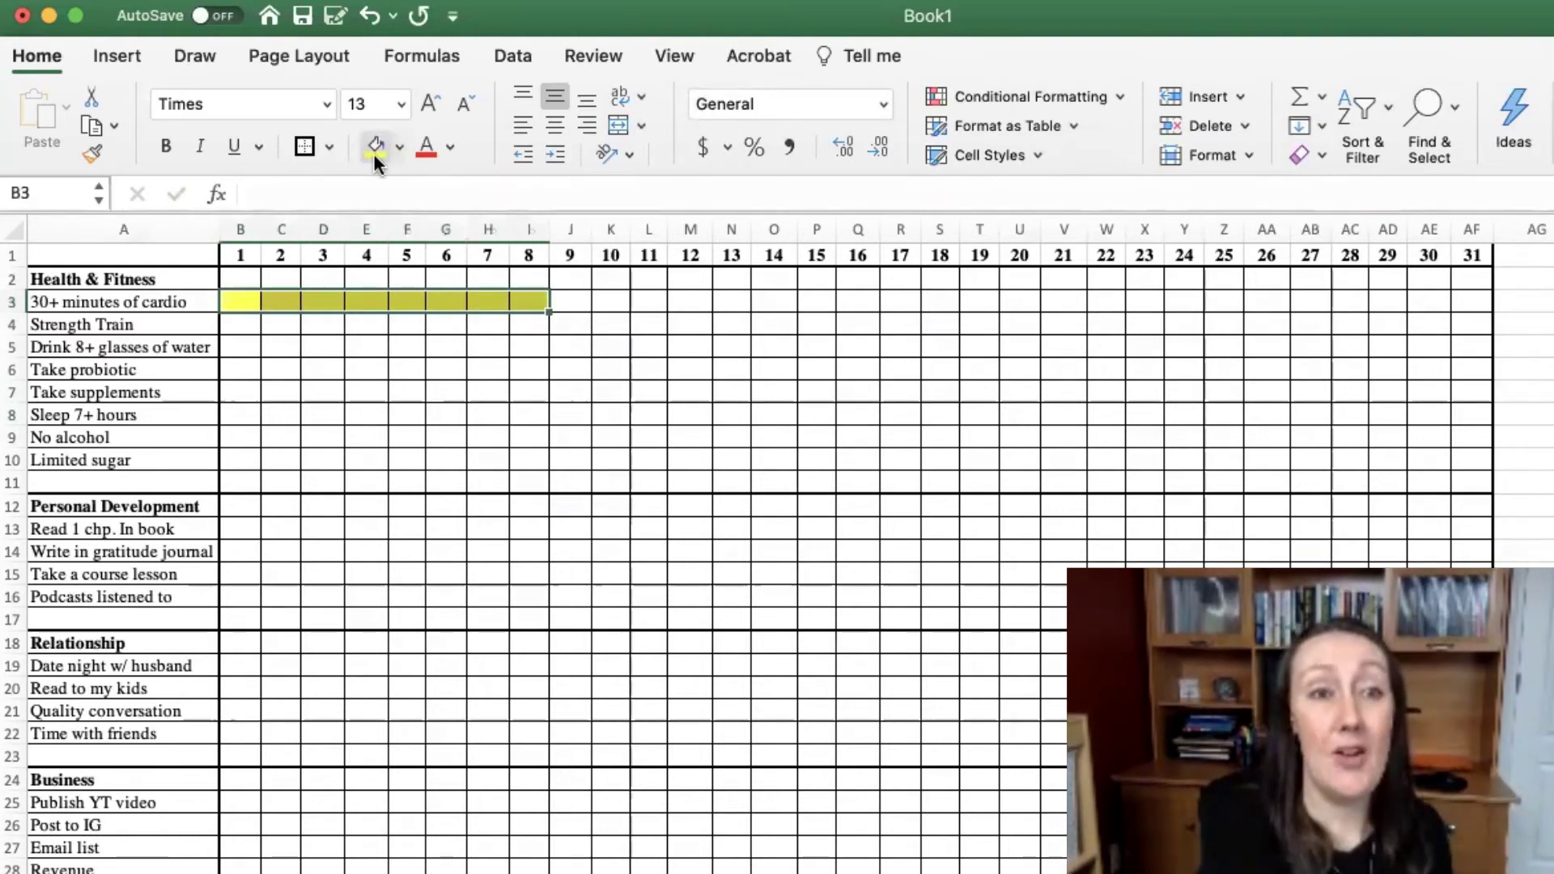
- Fill Strength Train days 2, 4 and 6 blue
{"action": "left_click_drag", "start_coordinate": [249, 322], "coordinate": [635, 330]}
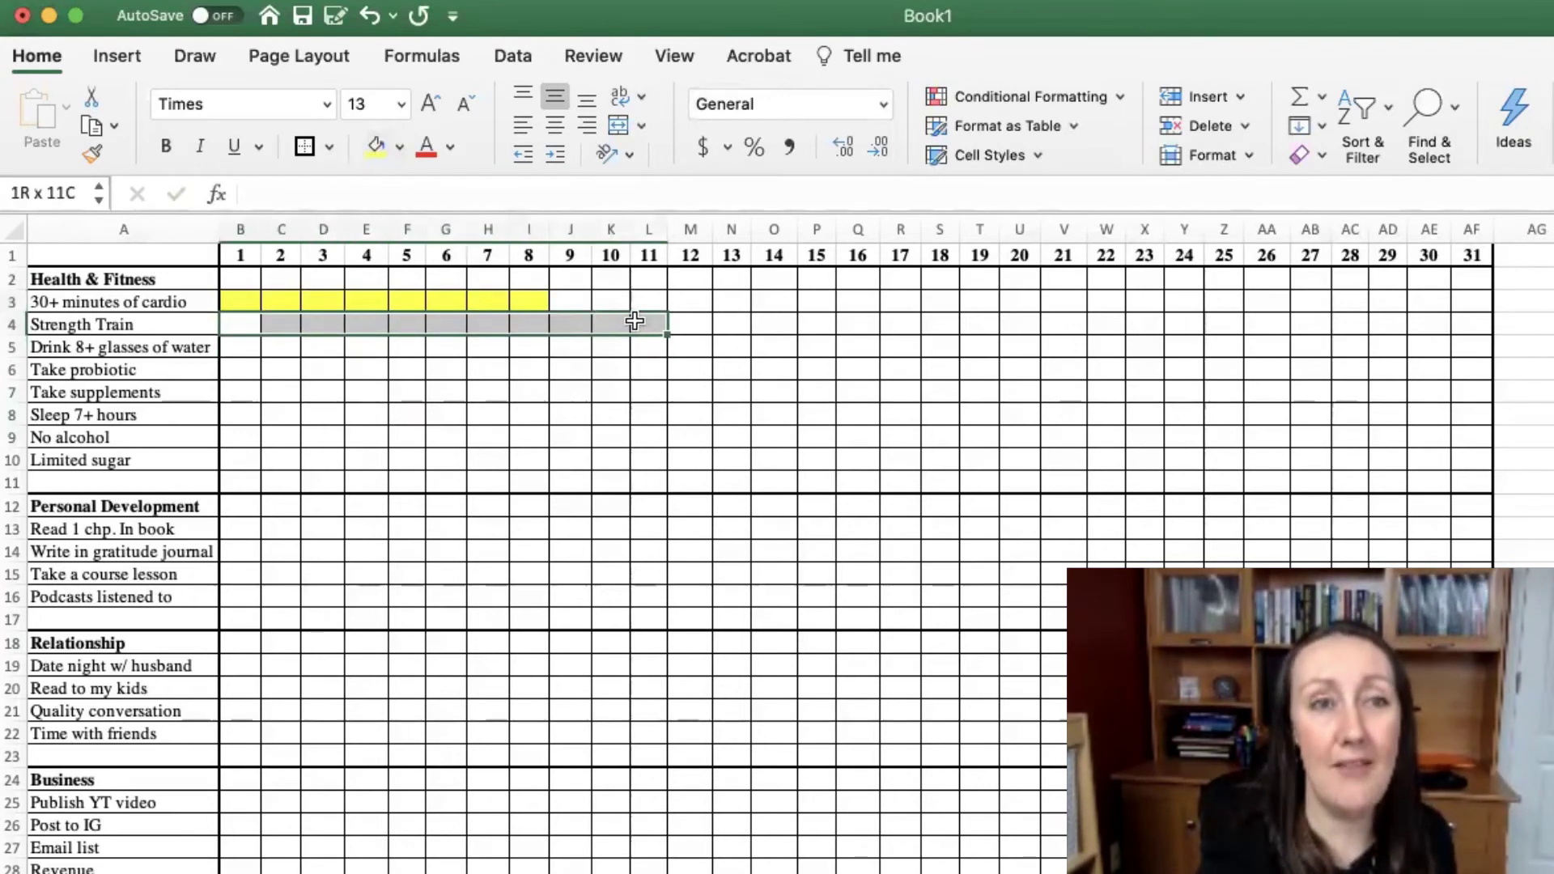
{"action": "mouse_move", "coordinate": [280, 324]}
{"action": "left_mouse_down"}
{"action": "mouse_move", "coordinate": [323, 326]}
{"action": "mouse_move", "coordinate": [277, 326]}
{"action": "left_mouse_up"}
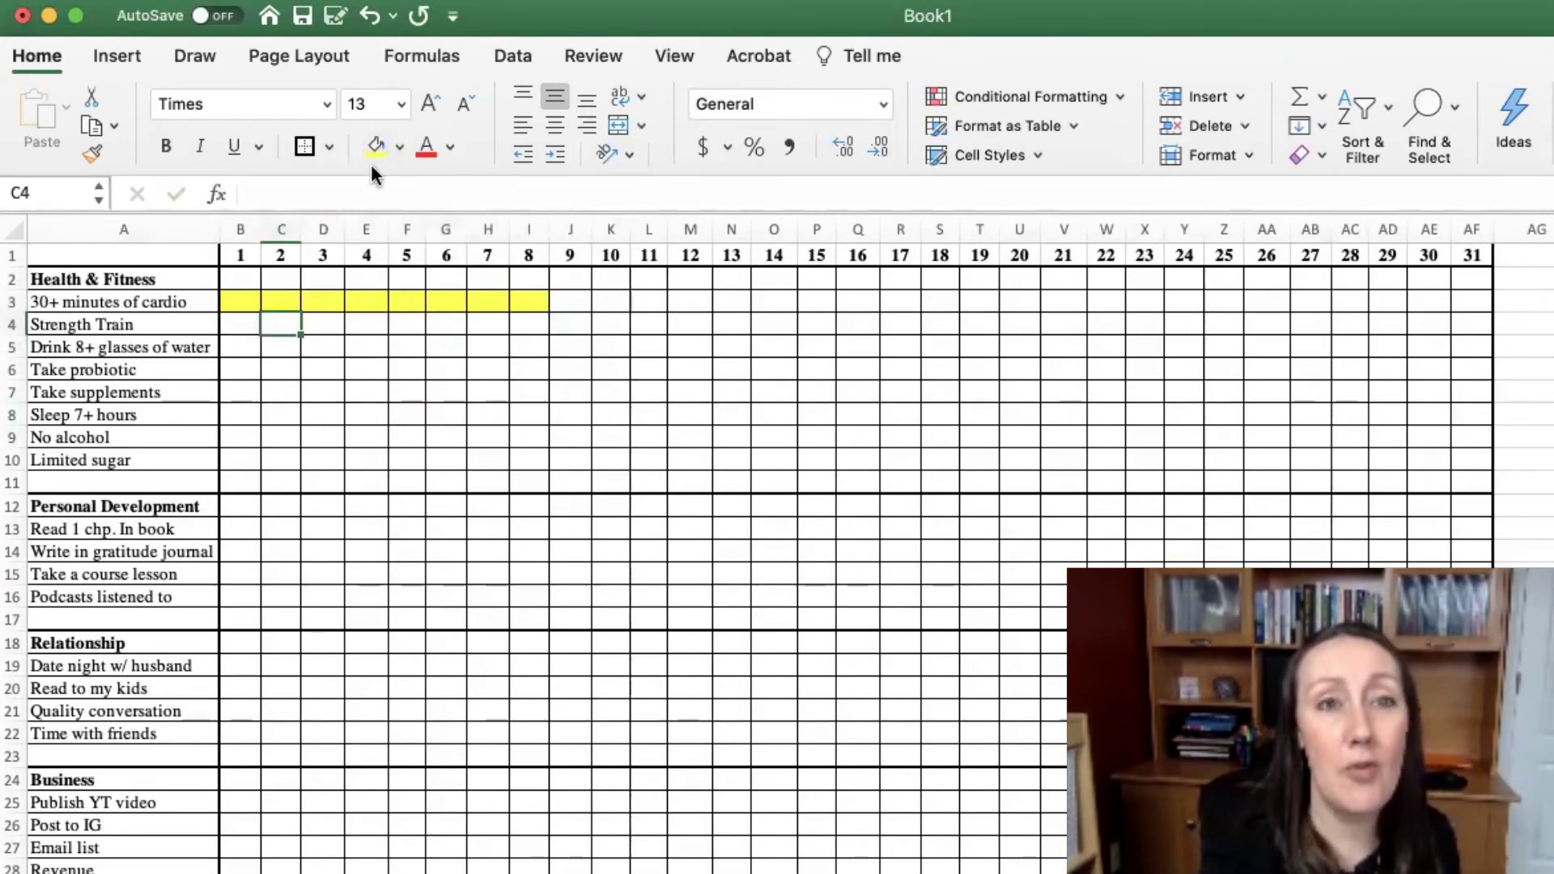
{"action": "left_click", "coordinate": [406, 150]}
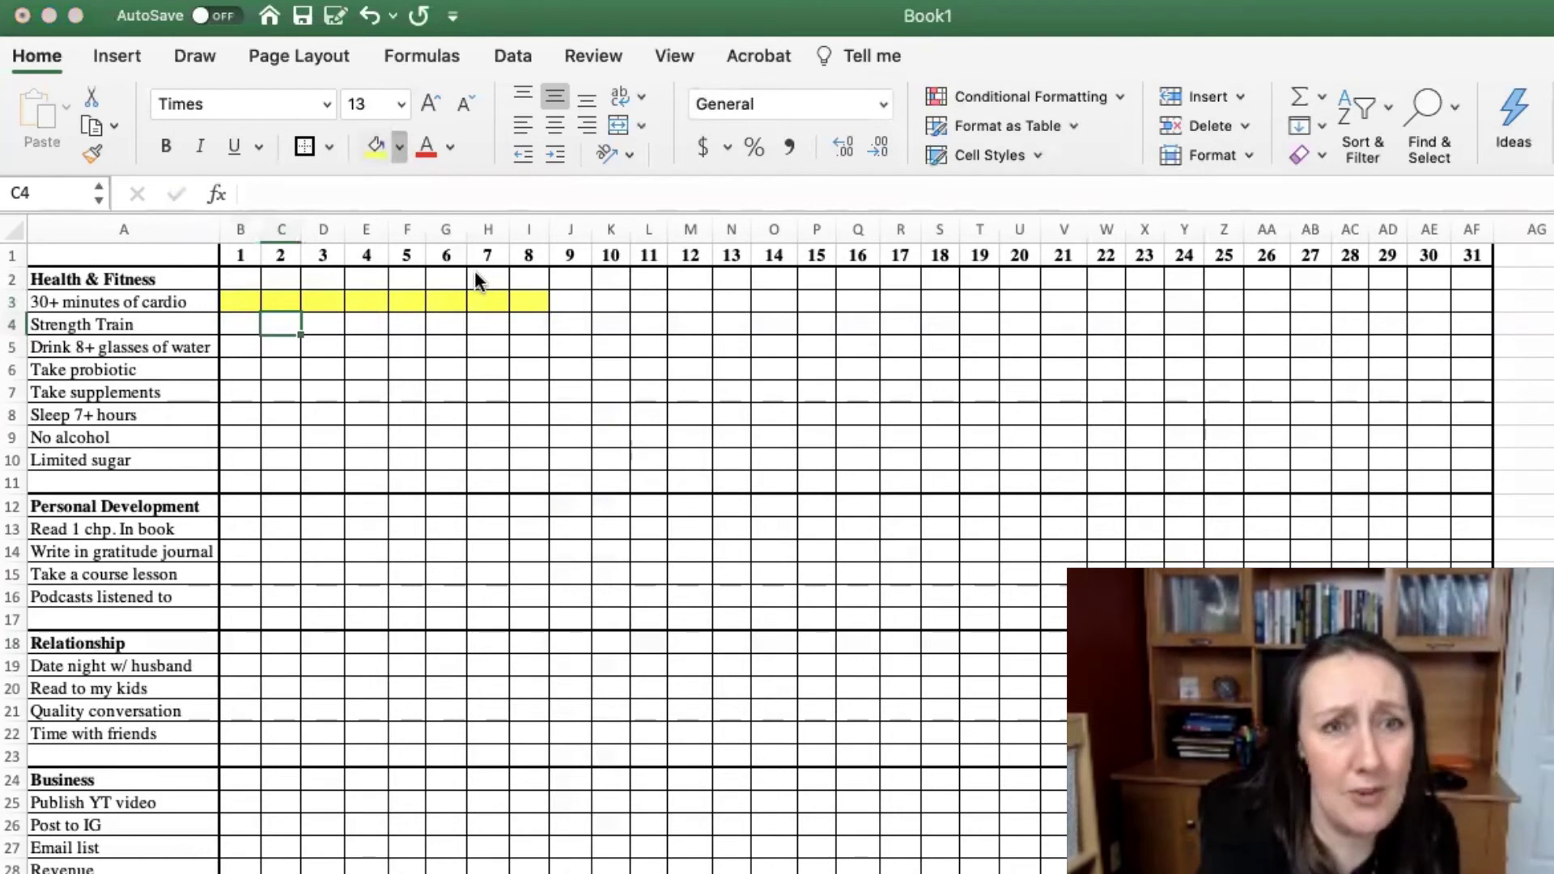
{"action": "left_click", "coordinate": [474, 271]}
{"action": "left_click", "coordinate": [378, 324]}
{"action": "left_click", "coordinate": [368, 154]}
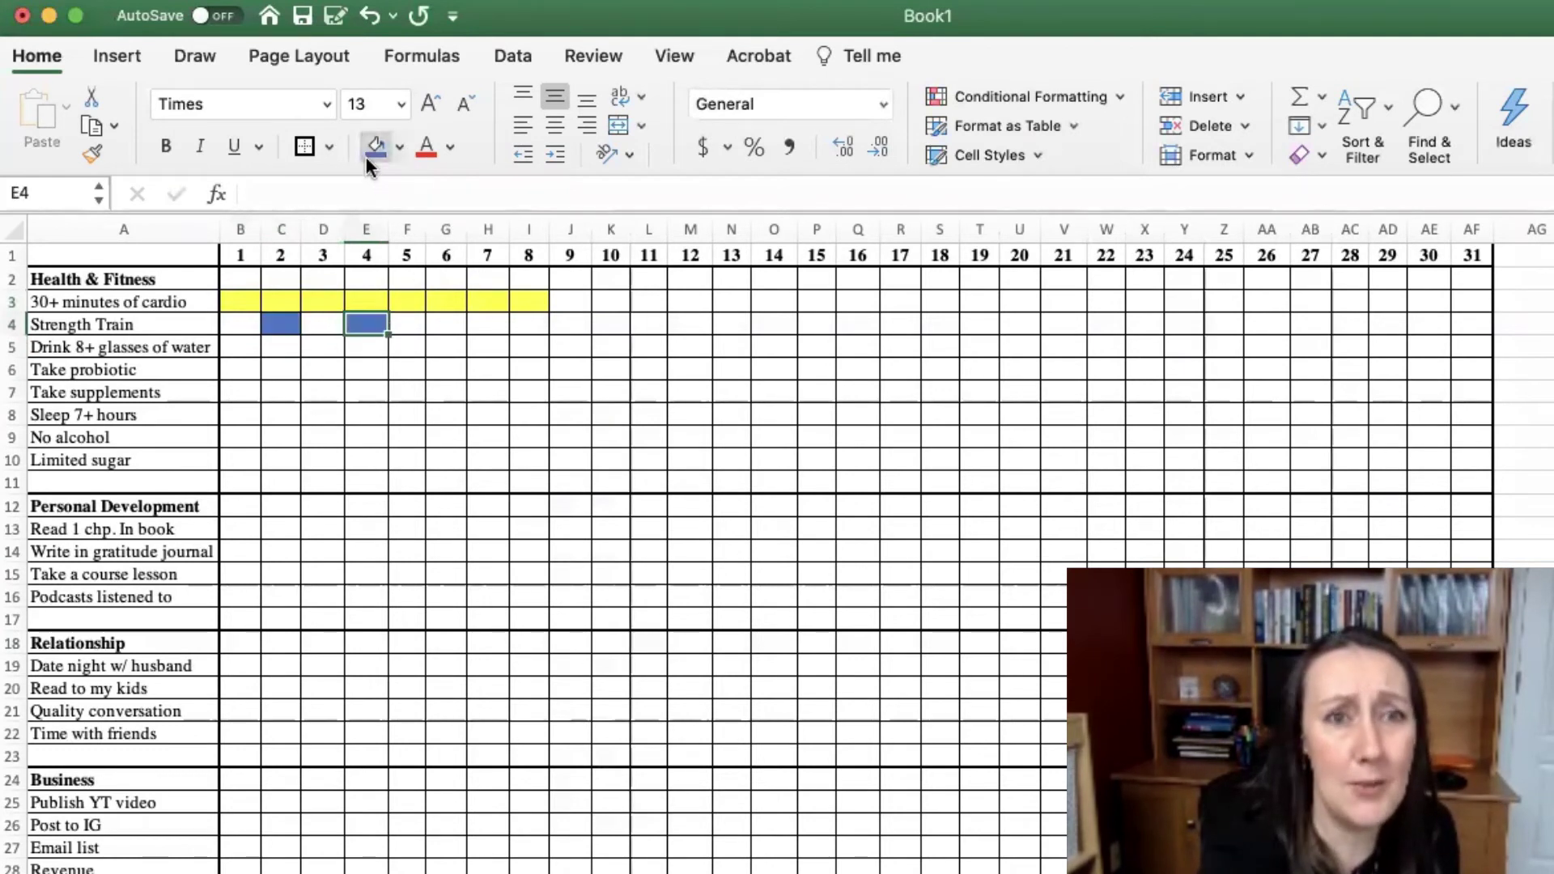
{"action": "left_click", "coordinate": [441, 323]}
{"action": "left_click", "coordinate": [374, 153]}
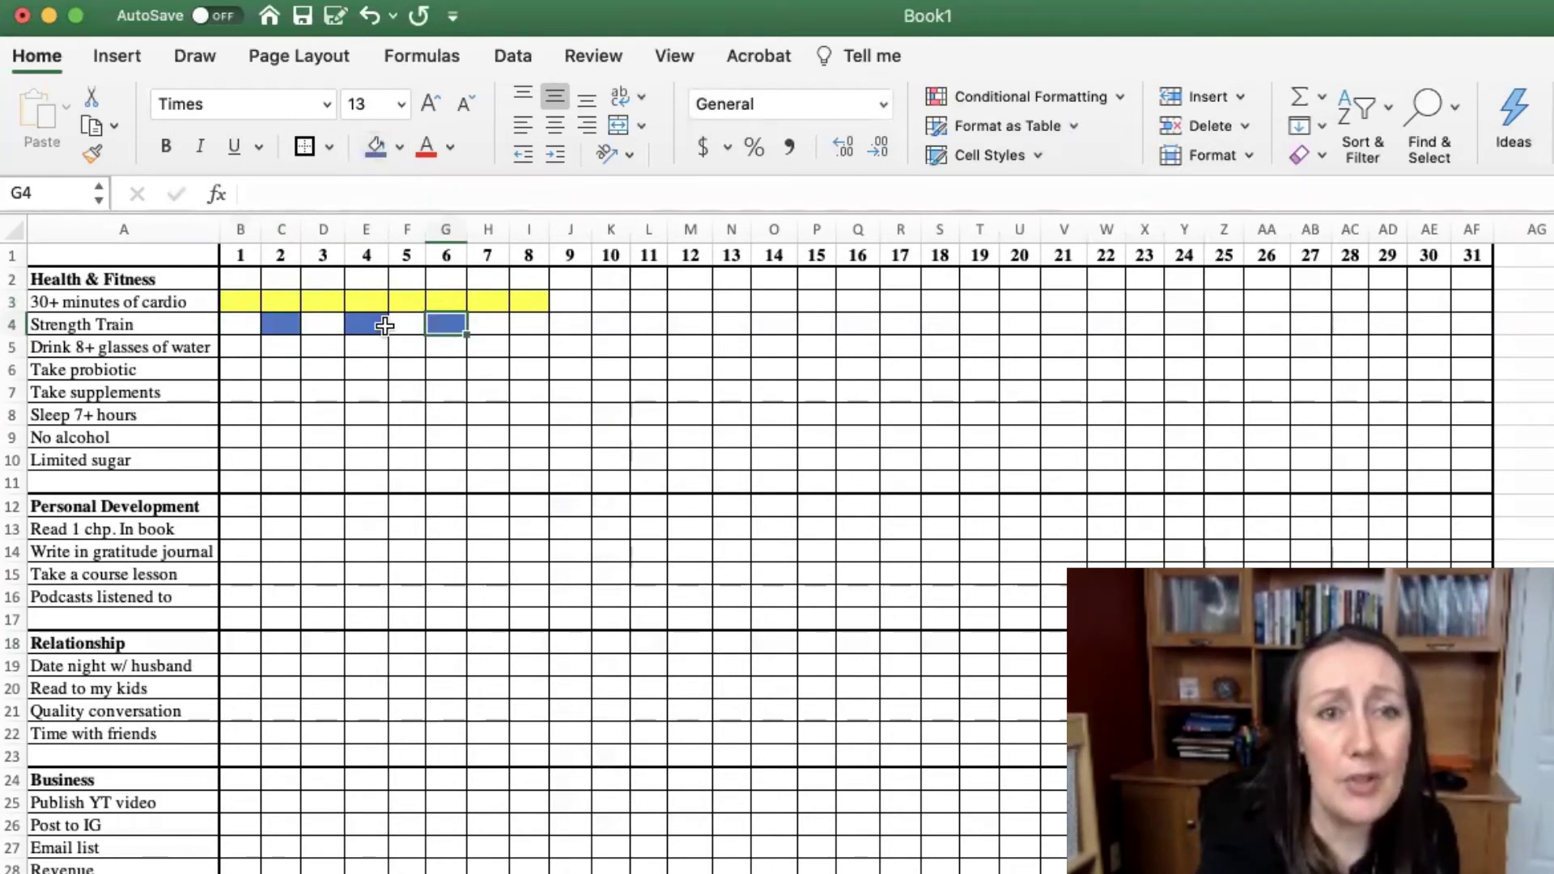
{"action": "left_click", "coordinate": [364, 409]}
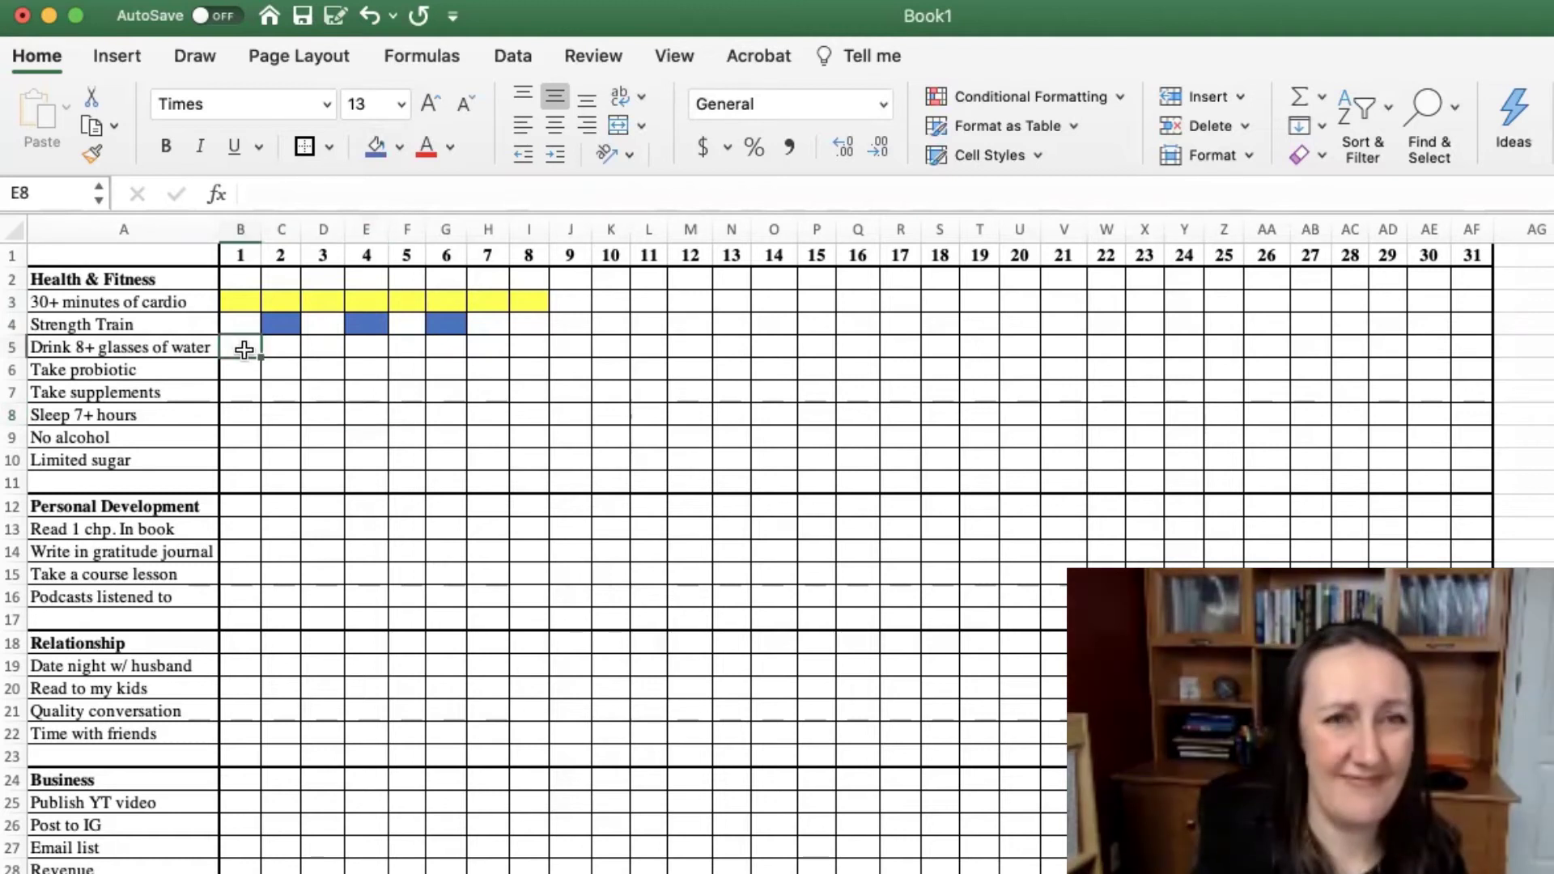
- Fill water days 1–8 purple, probiotic days 1–6 red and supplements days 1–5 green
{"action": "left_click_drag", "start_coordinate": [242, 346], "coordinate": [530, 342]}
{"action": "left_click_drag", "start_coordinate": [530, 341], "coordinate": [531, 343]}
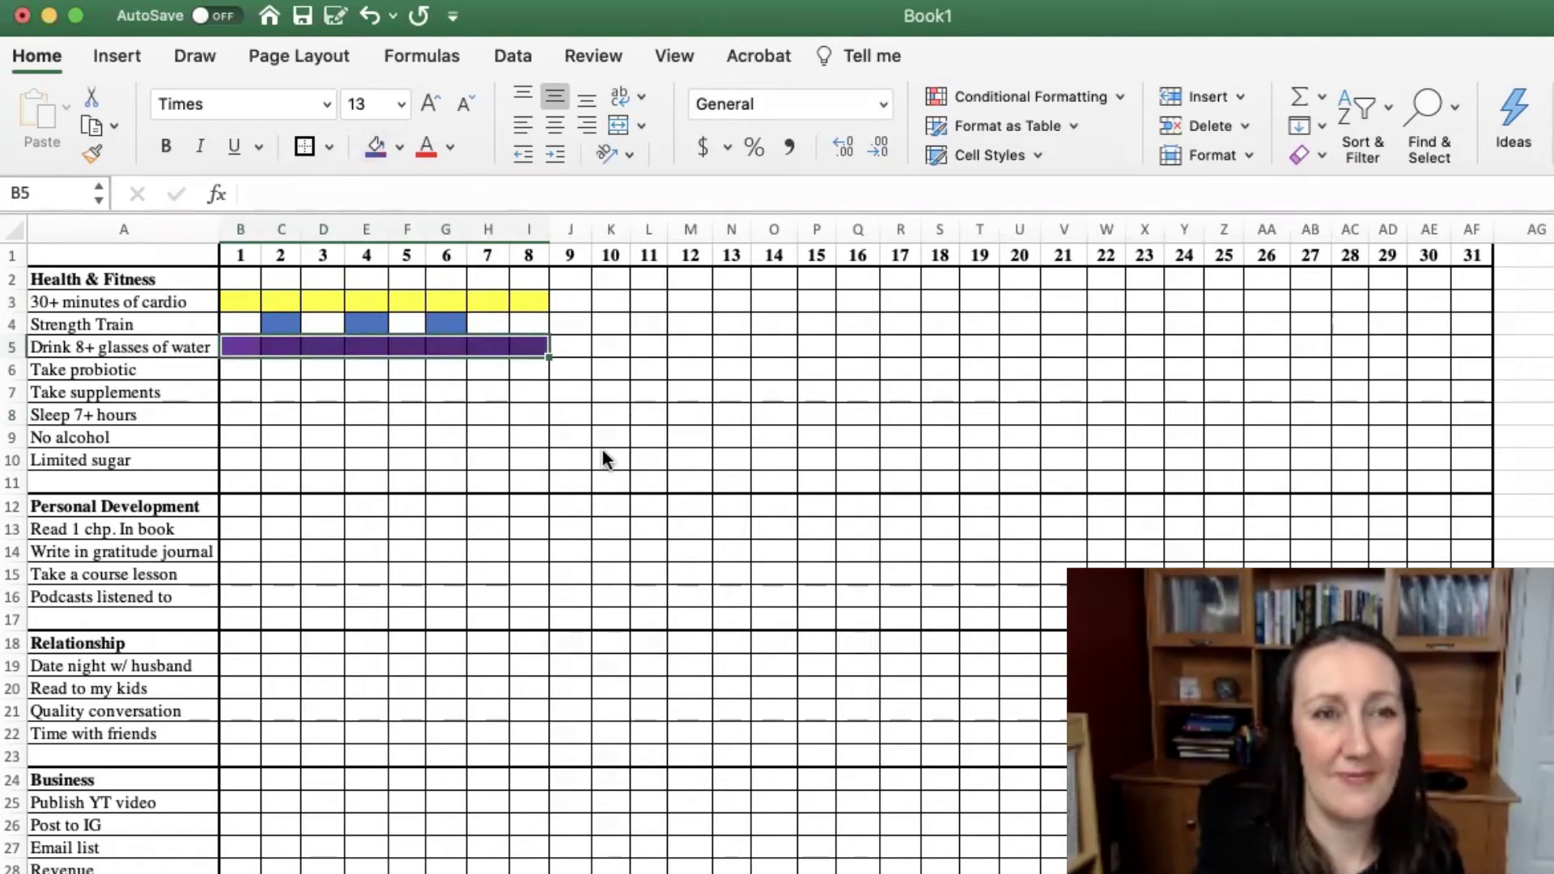
{"action": "left_click", "coordinate": [529, 413]}
{"action": "left_click_drag", "start_coordinate": [257, 371], "coordinate": [445, 370]}
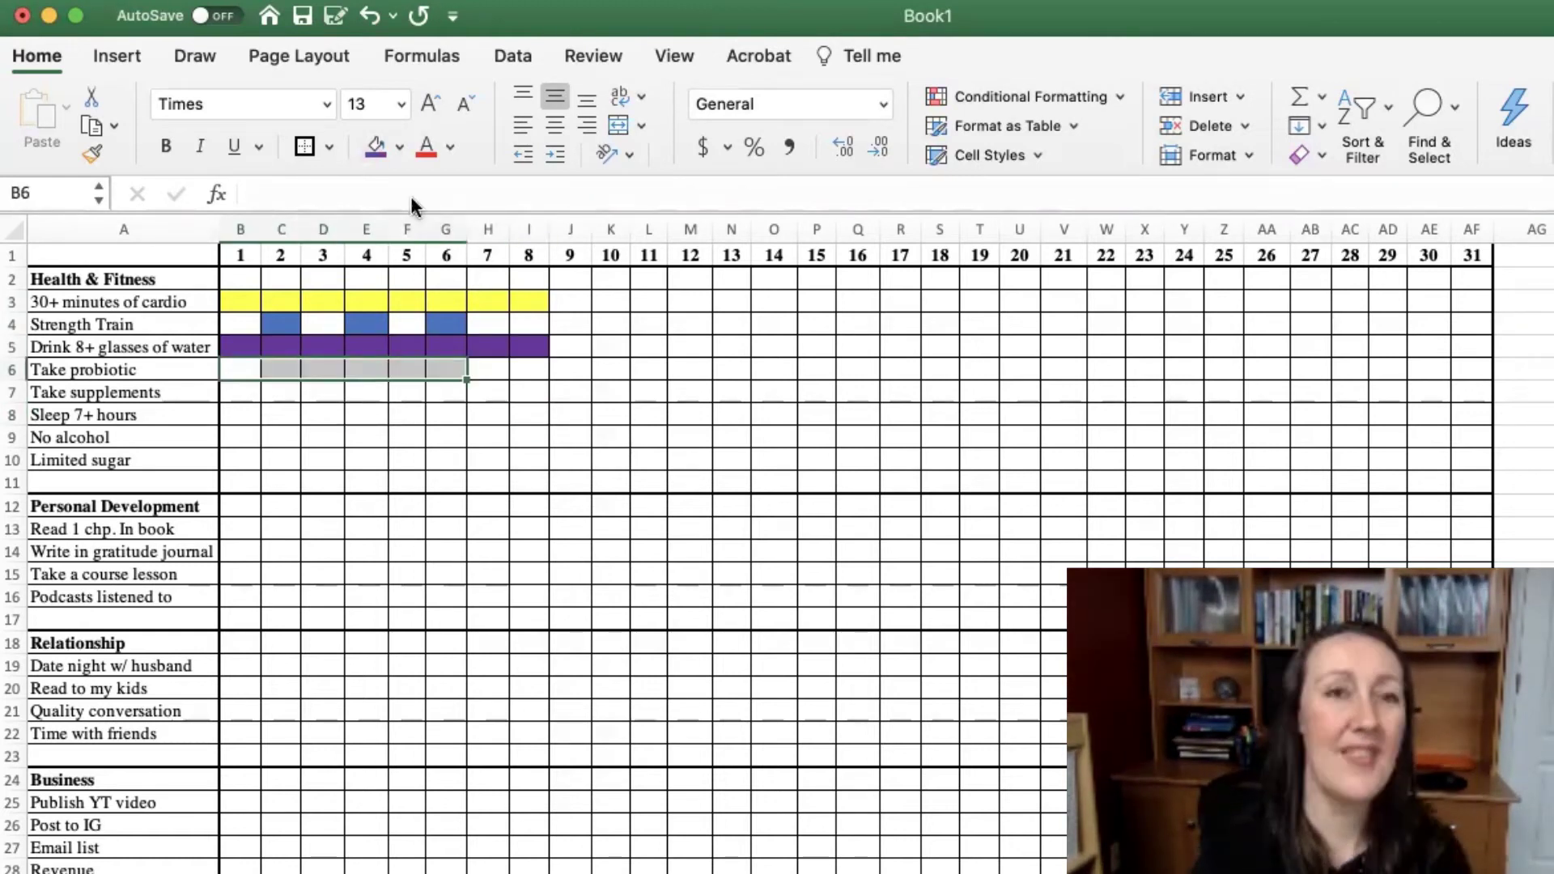
{"action": "left_click", "coordinate": [404, 442]}
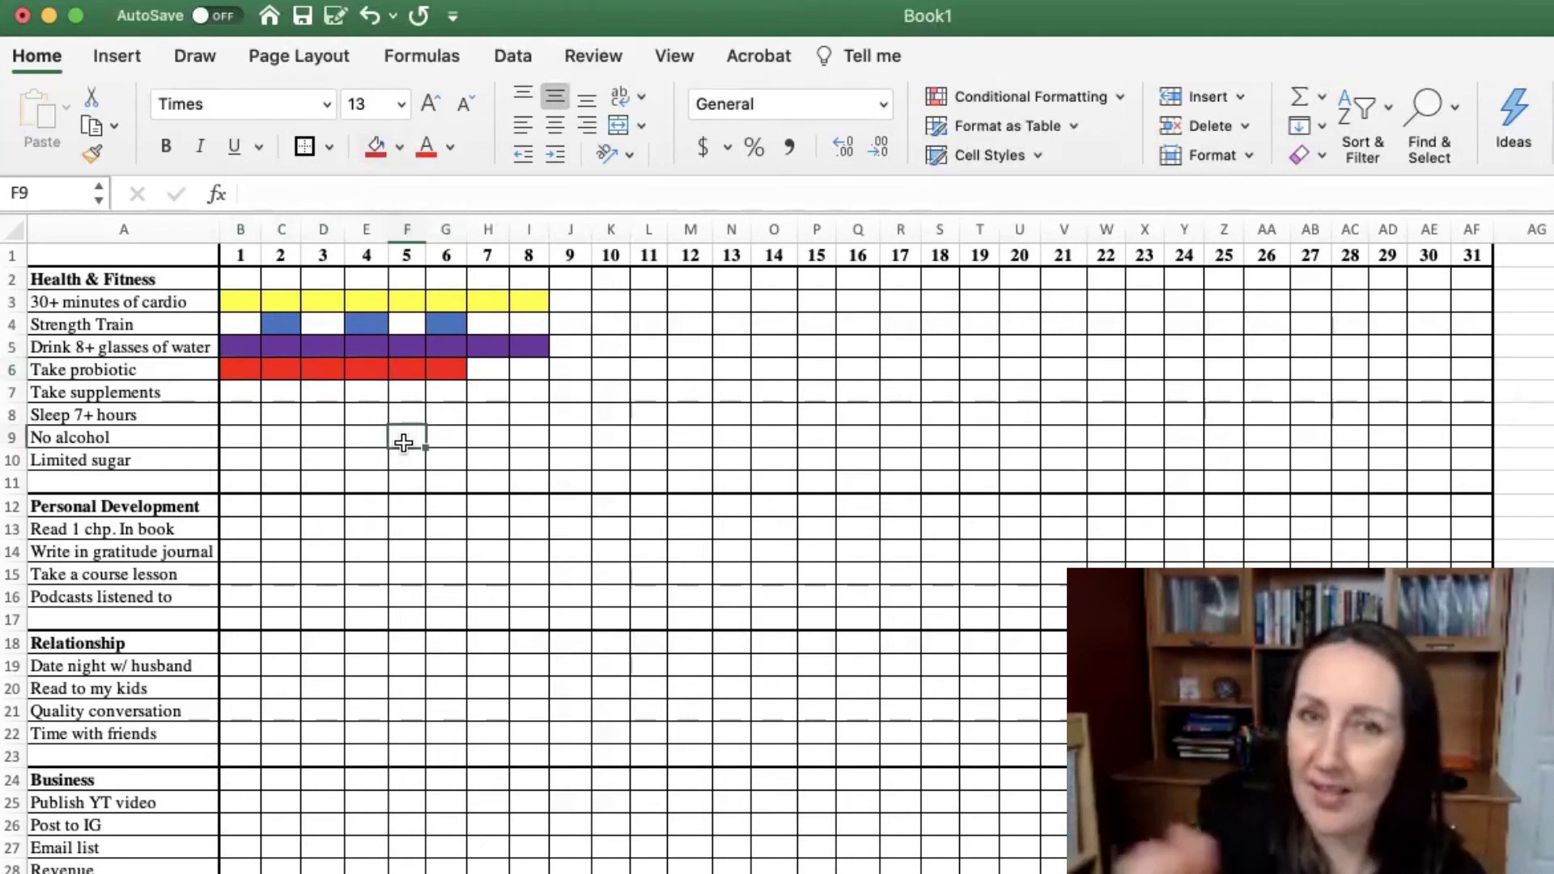
{"action": "left_click", "coordinate": [234, 396]}
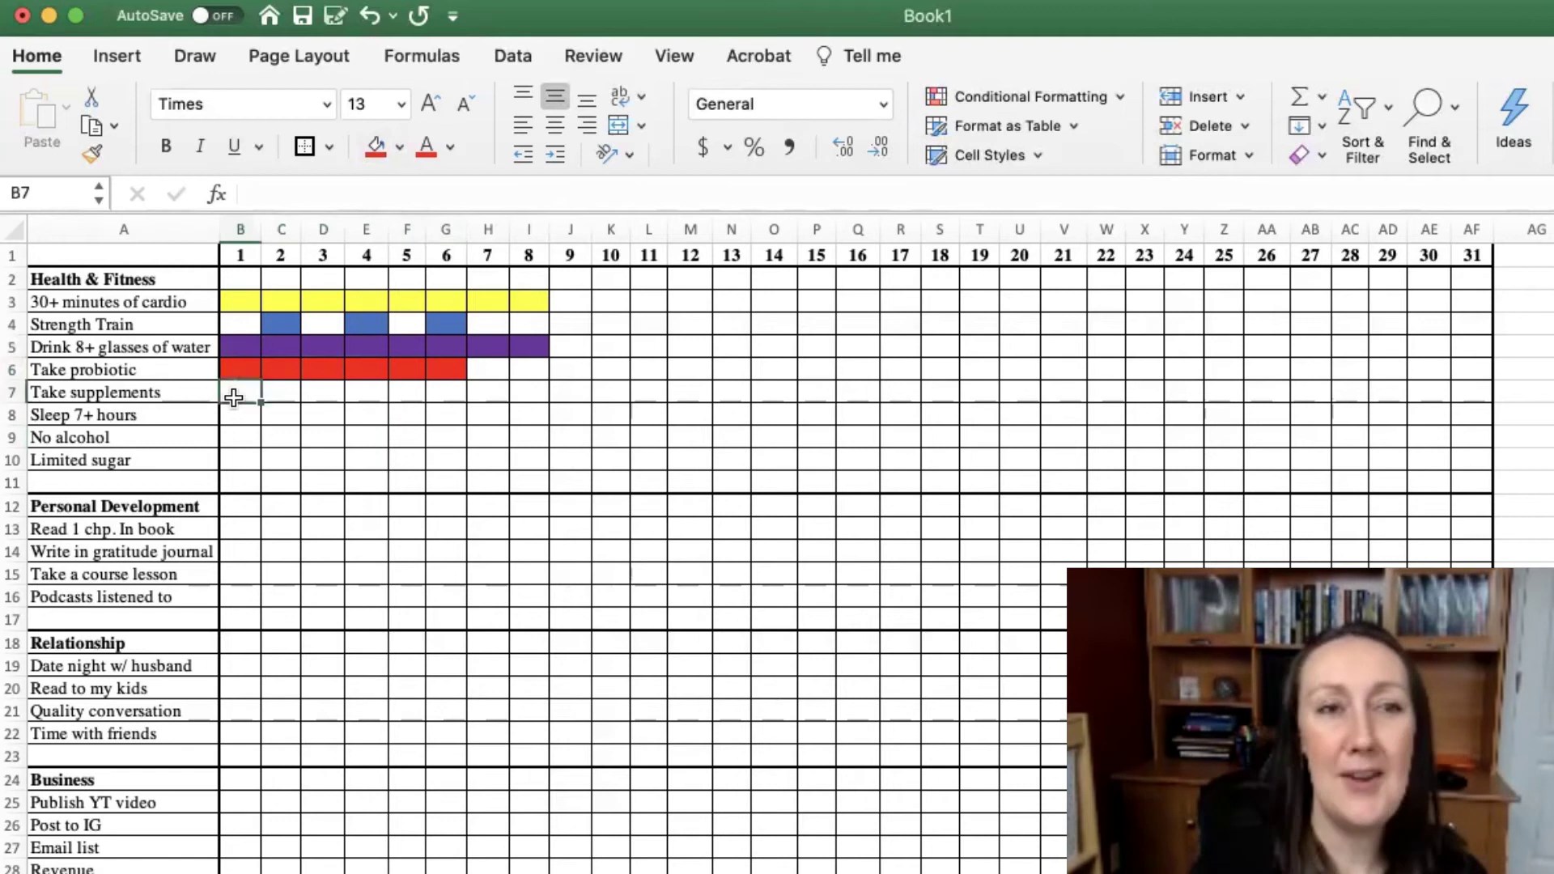
{"action": "left_click_drag", "start_coordinate": [234, 397], "coordinate": [399, 393]}
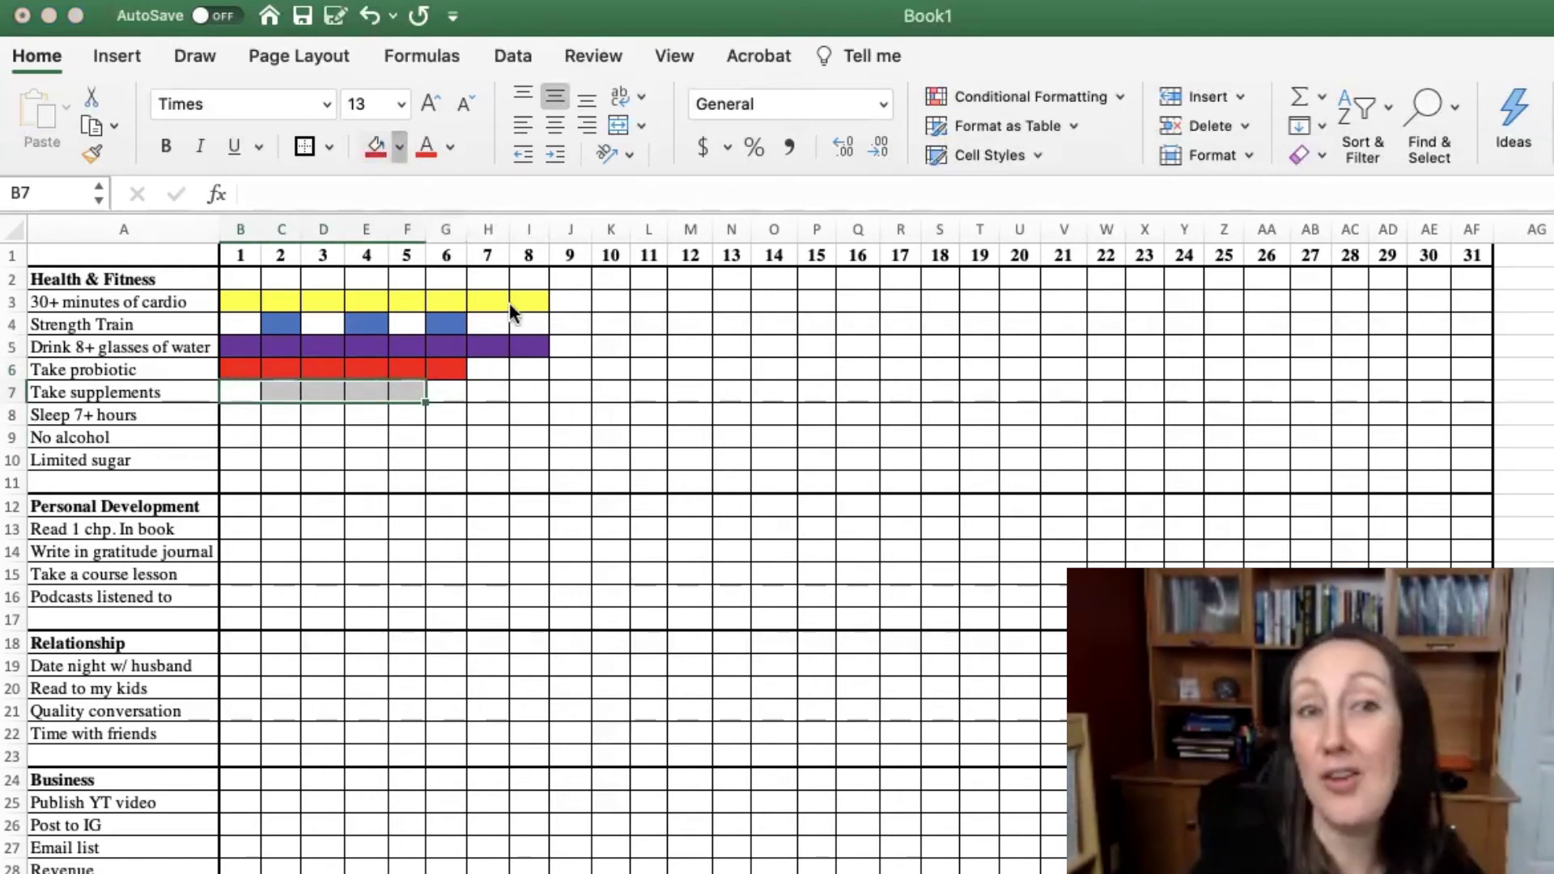
{"action": "left_click", "coordinate": [542, 328]}
{"action": "left_click", "coordinate": [515, 388]}
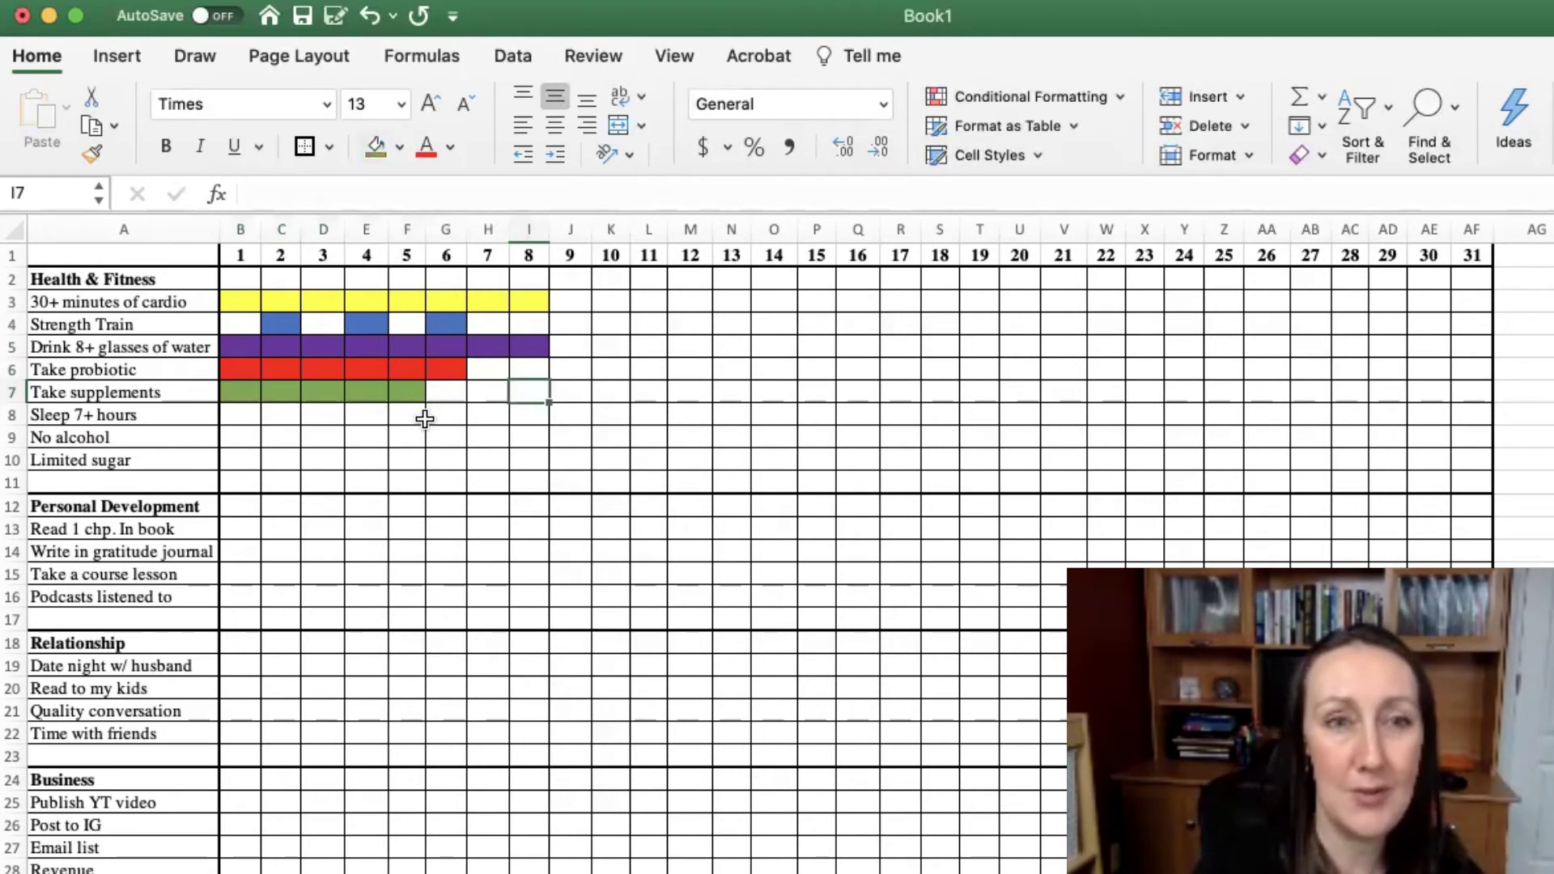
- Fill sleep days 2, 4 and 6 orange
{"action": "left_click", "coordinate": [433, 415]}
{"action": "left_click", "coordinate": [399, 146]}
{"action": "left_click", "coordinate": [404, 316]}
{"action": "left_click", "coordinate": [364, 415]}
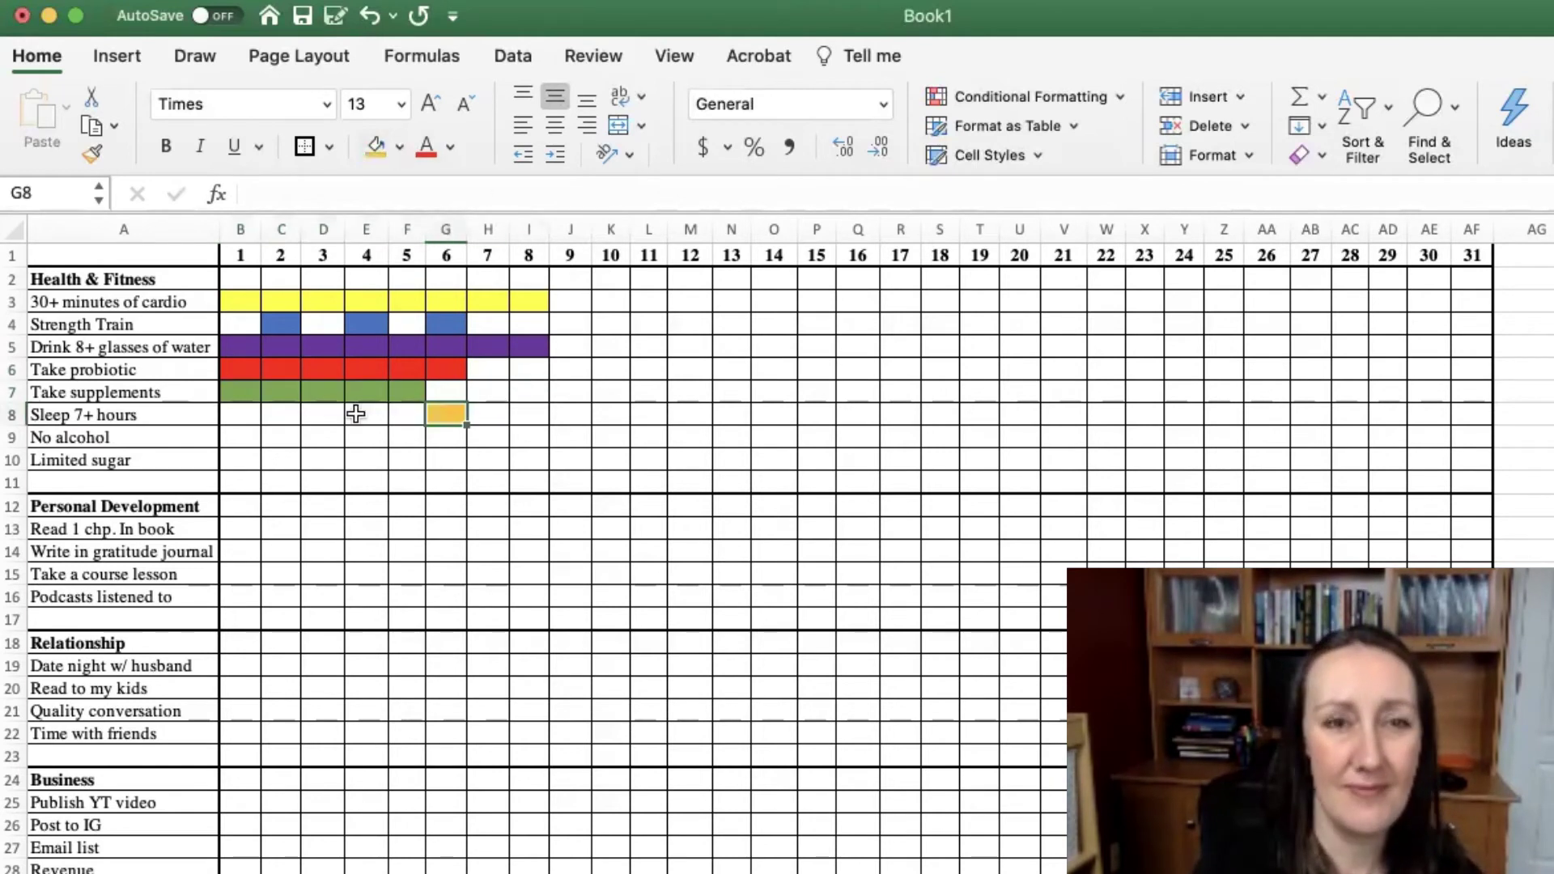
{"action": "left_click", "coordinate": [376, 146]}
{"action": "left_click", "coordinate": [282, 415]}
{"action": "left_click", "coordinate": [375, 146]}
{"action": "left_click", "coordinate": [481, 418]}
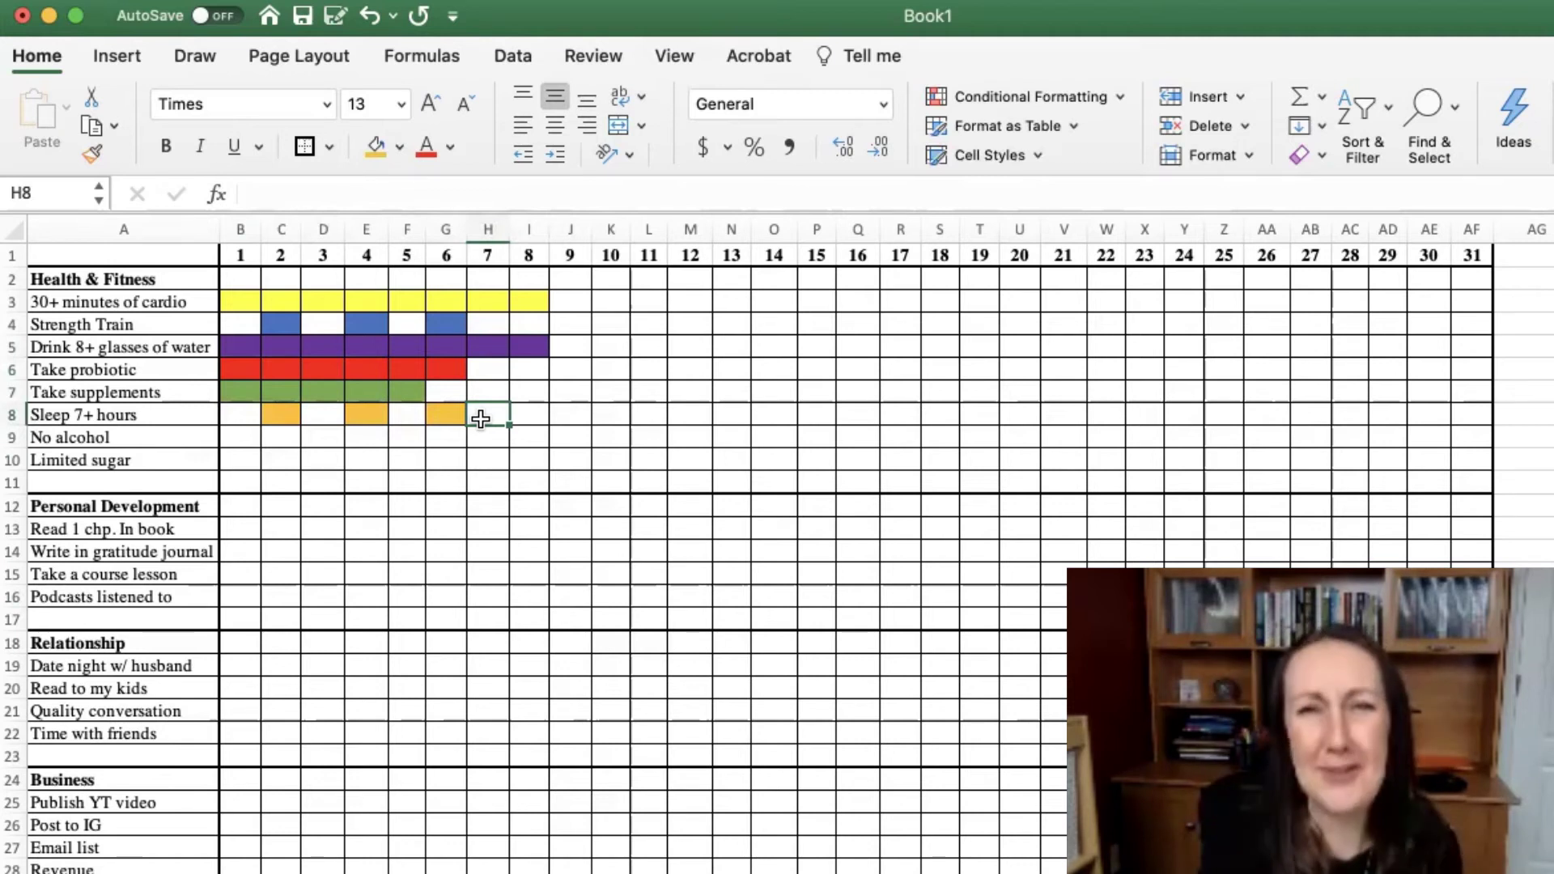
{"action": "key", "text": "Right"}
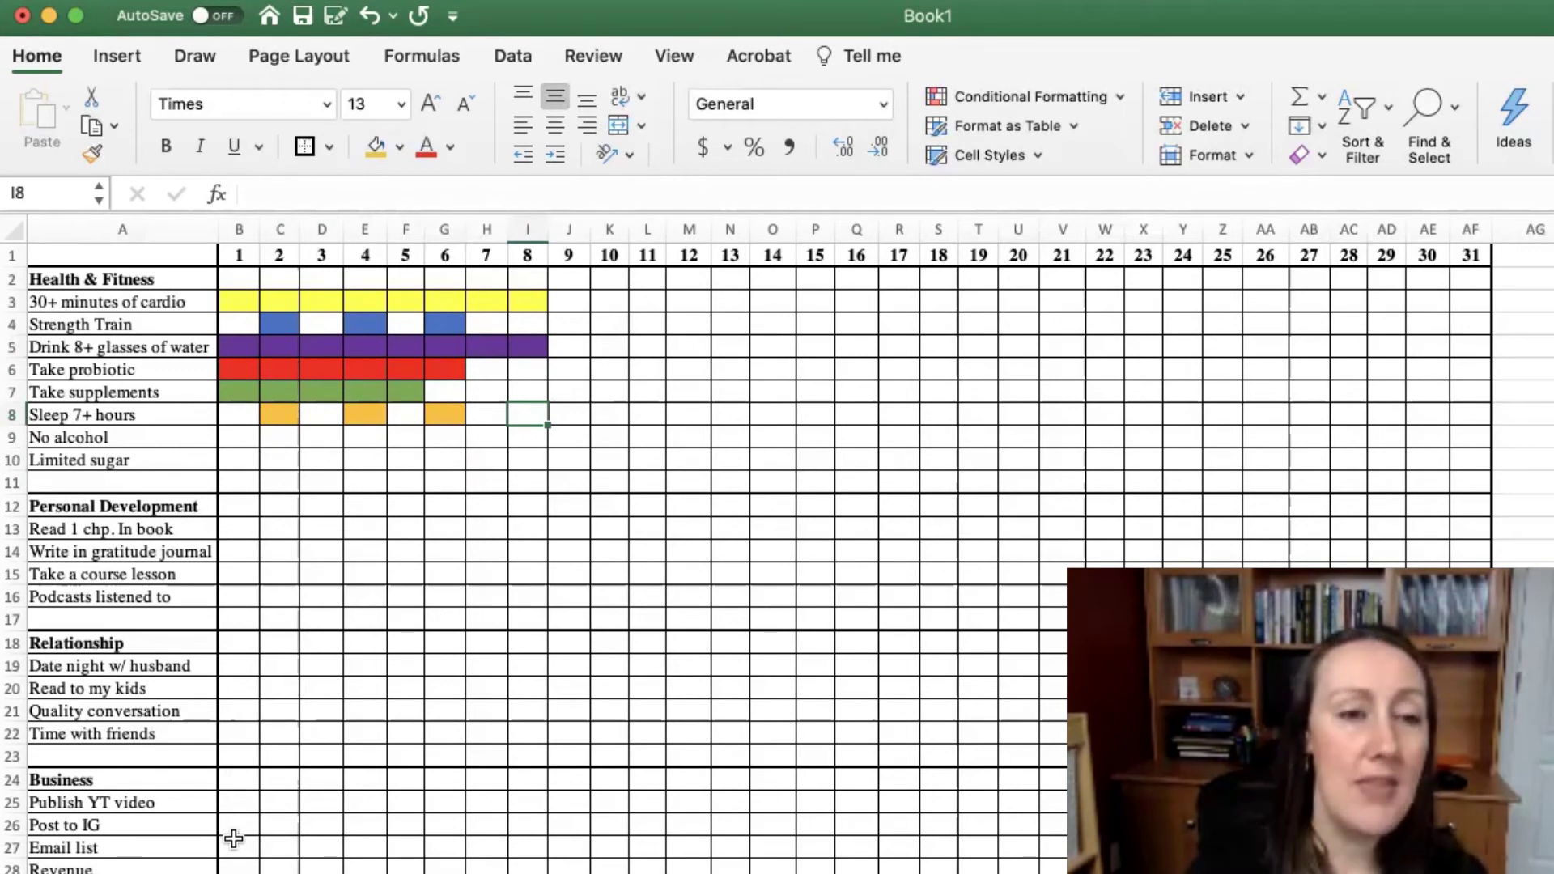
- Insert a new row above Post to IG labelled 'YT subscribers'
{"action": "left_click", "coordinate": [25, 825]}
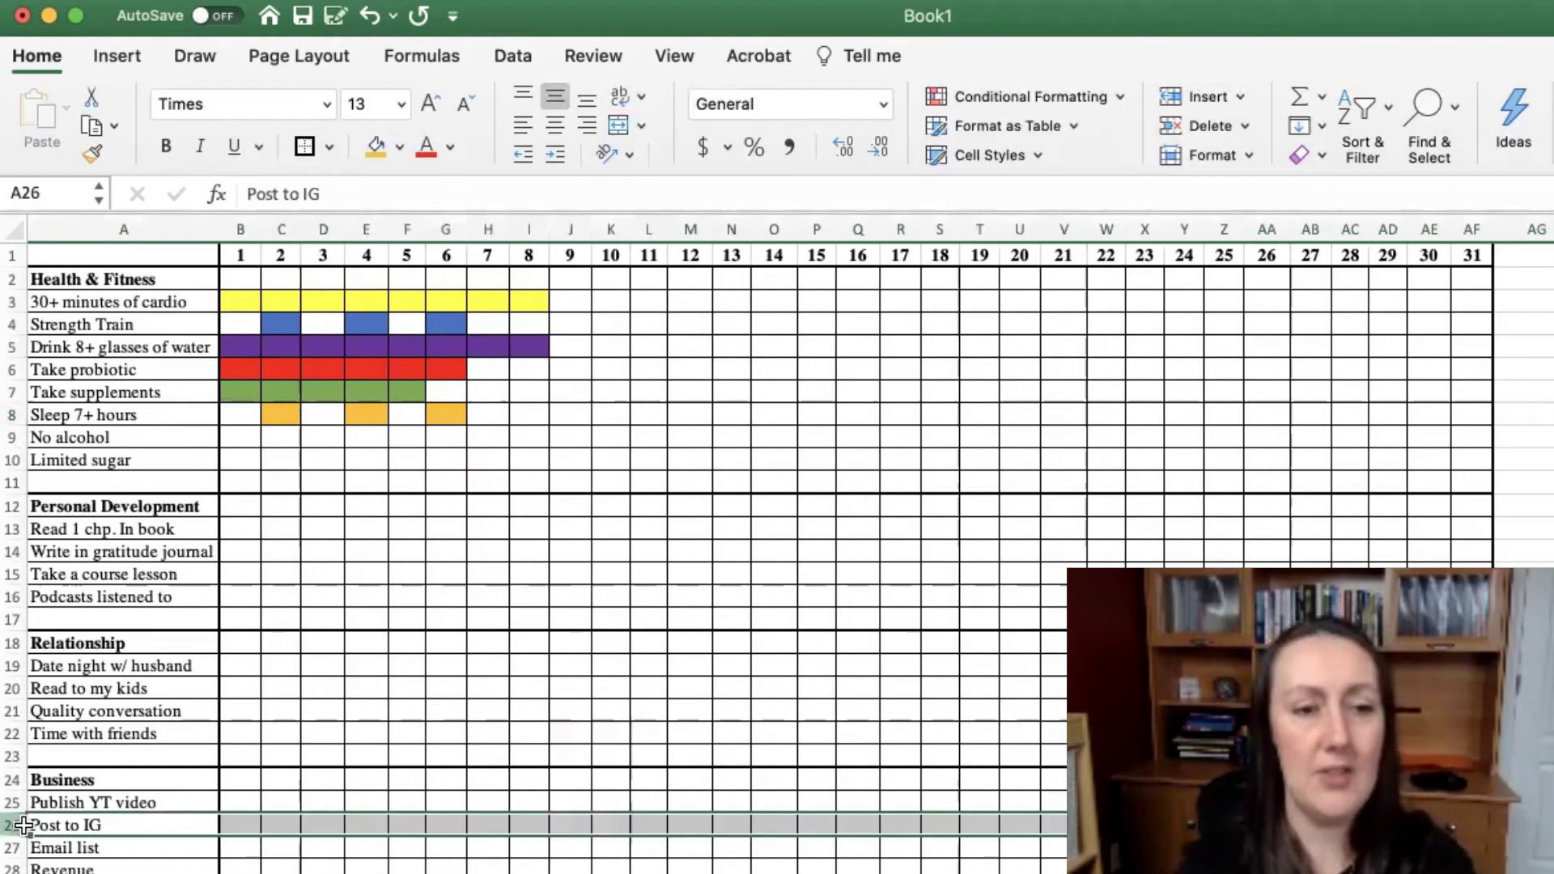
{"action": "right_click", "coordinate": [25, 825]}
{"action": "left_click", "coordinate": [81, 736]}
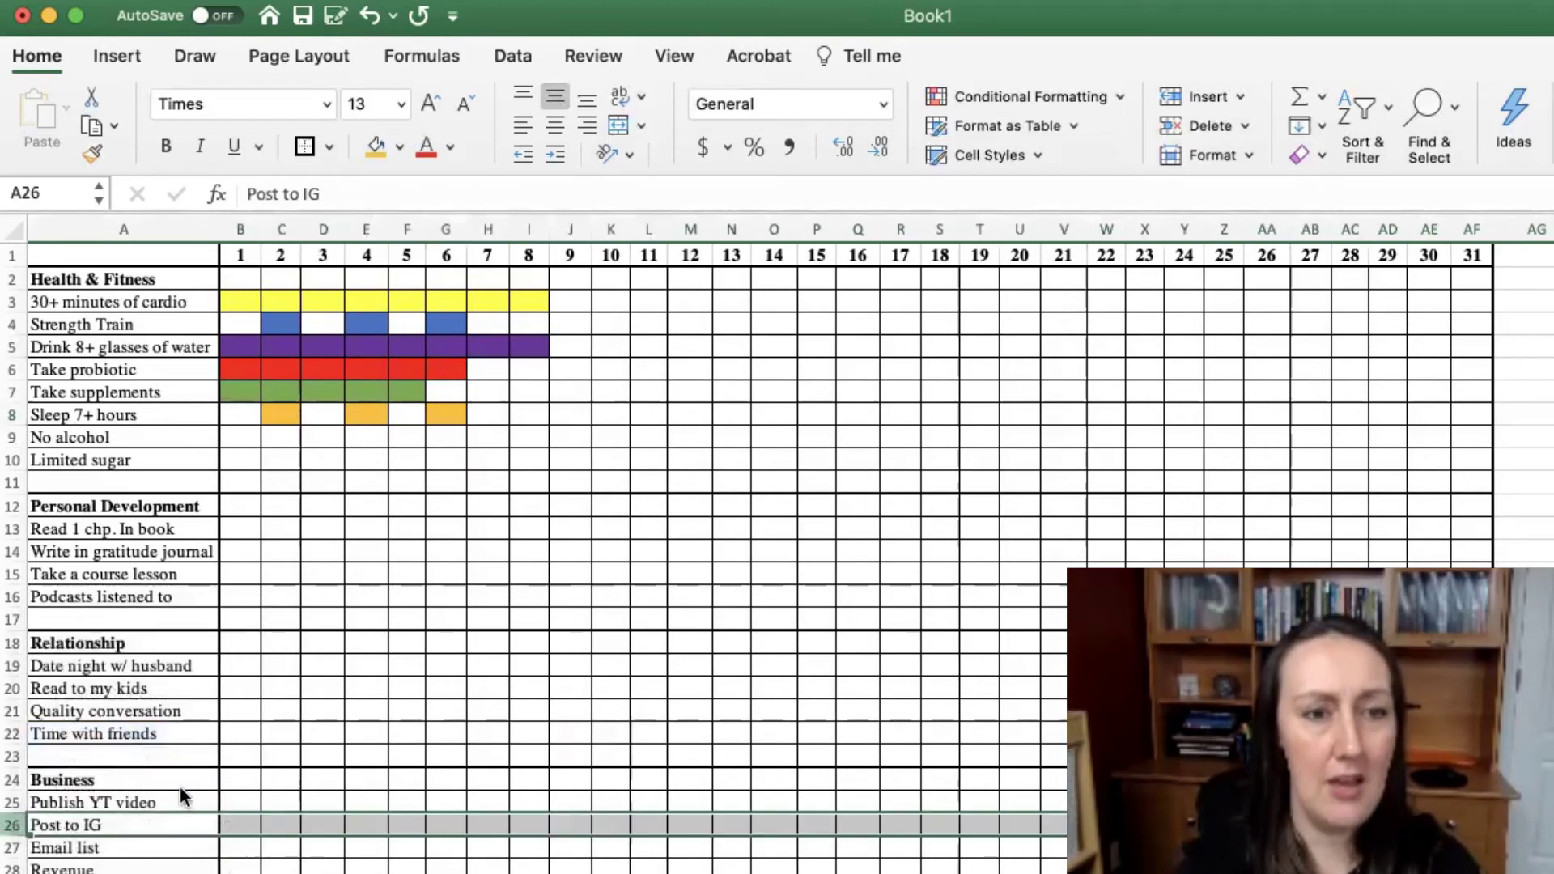
{"action": "left_click", "coordinate": [231, 826]}
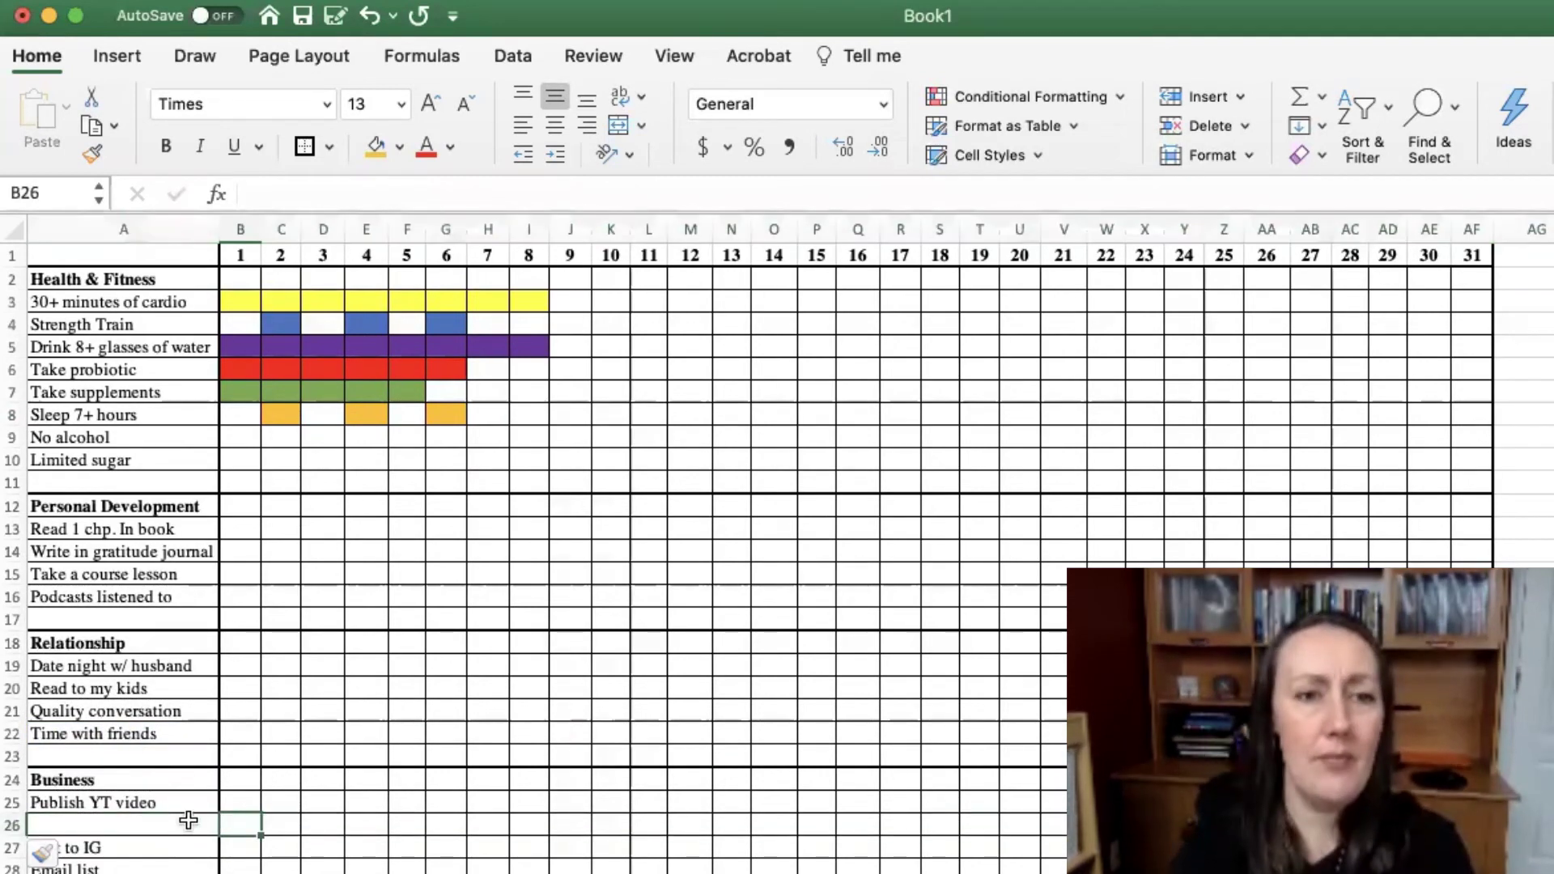
{"action": "left_click", "coordinate": [187, 822]}
{"action": "type", "text": "YT sub"}
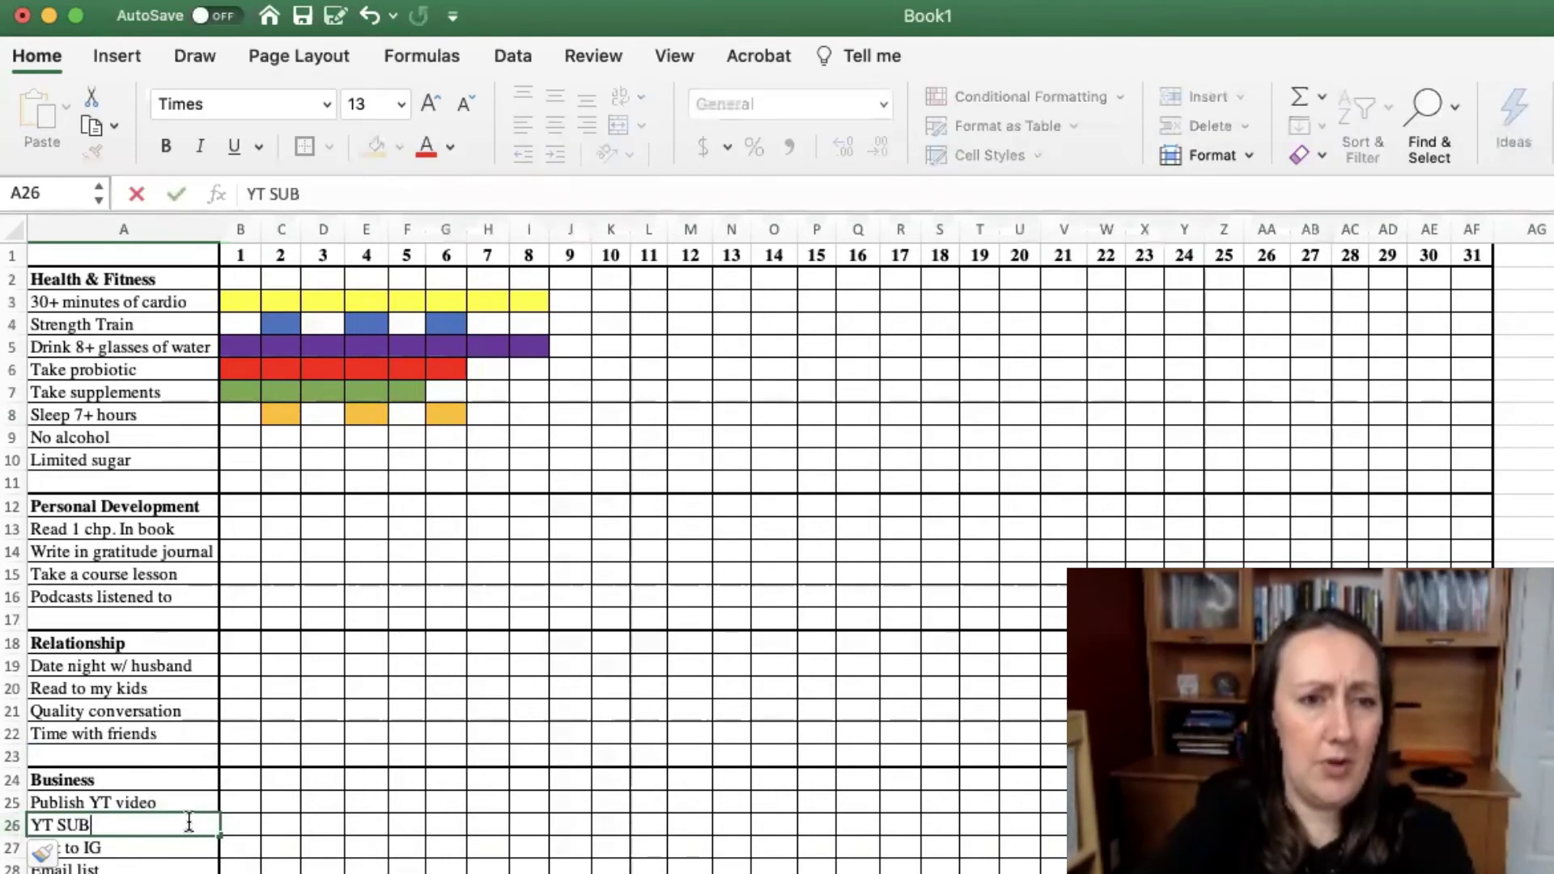
{"action": "key", "text": "BackSpace"}
{"action": "key", "text": "BackSpace"}
{"action": "key", "text": "BackSpace"}
{"action": "type", "text": "subscrib"}
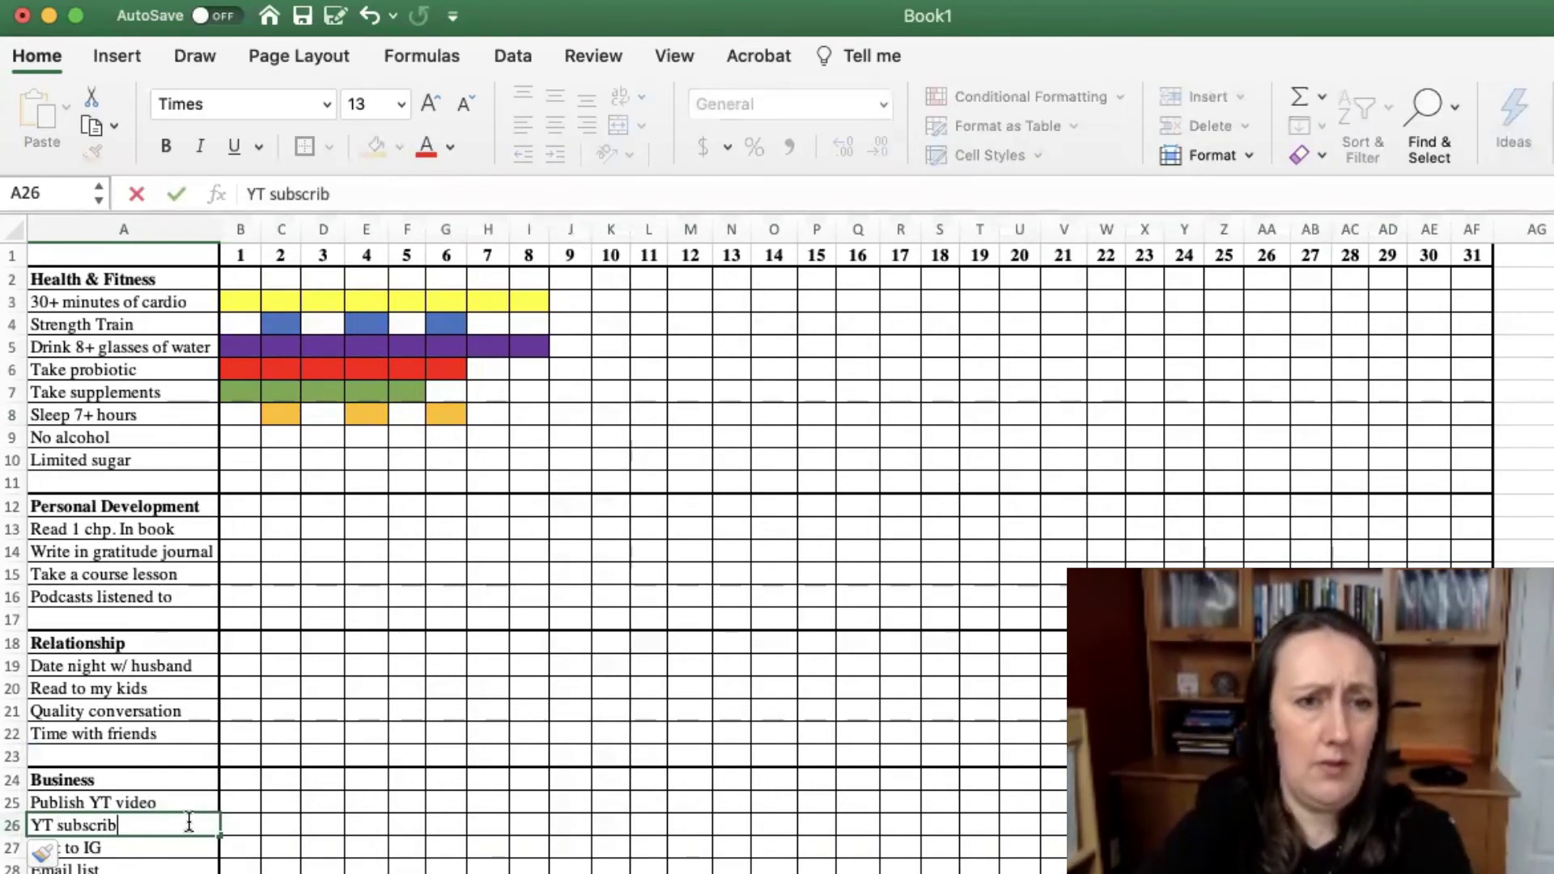
{"action": "type", "text": "ers"}
{"action": "key", "text": "Return"}
- Enter 522, 530, 540, 550, 555, 590, 599, 601, 615 for days 1–9
{"action": "left_click", "coordinate": [241, 824]}
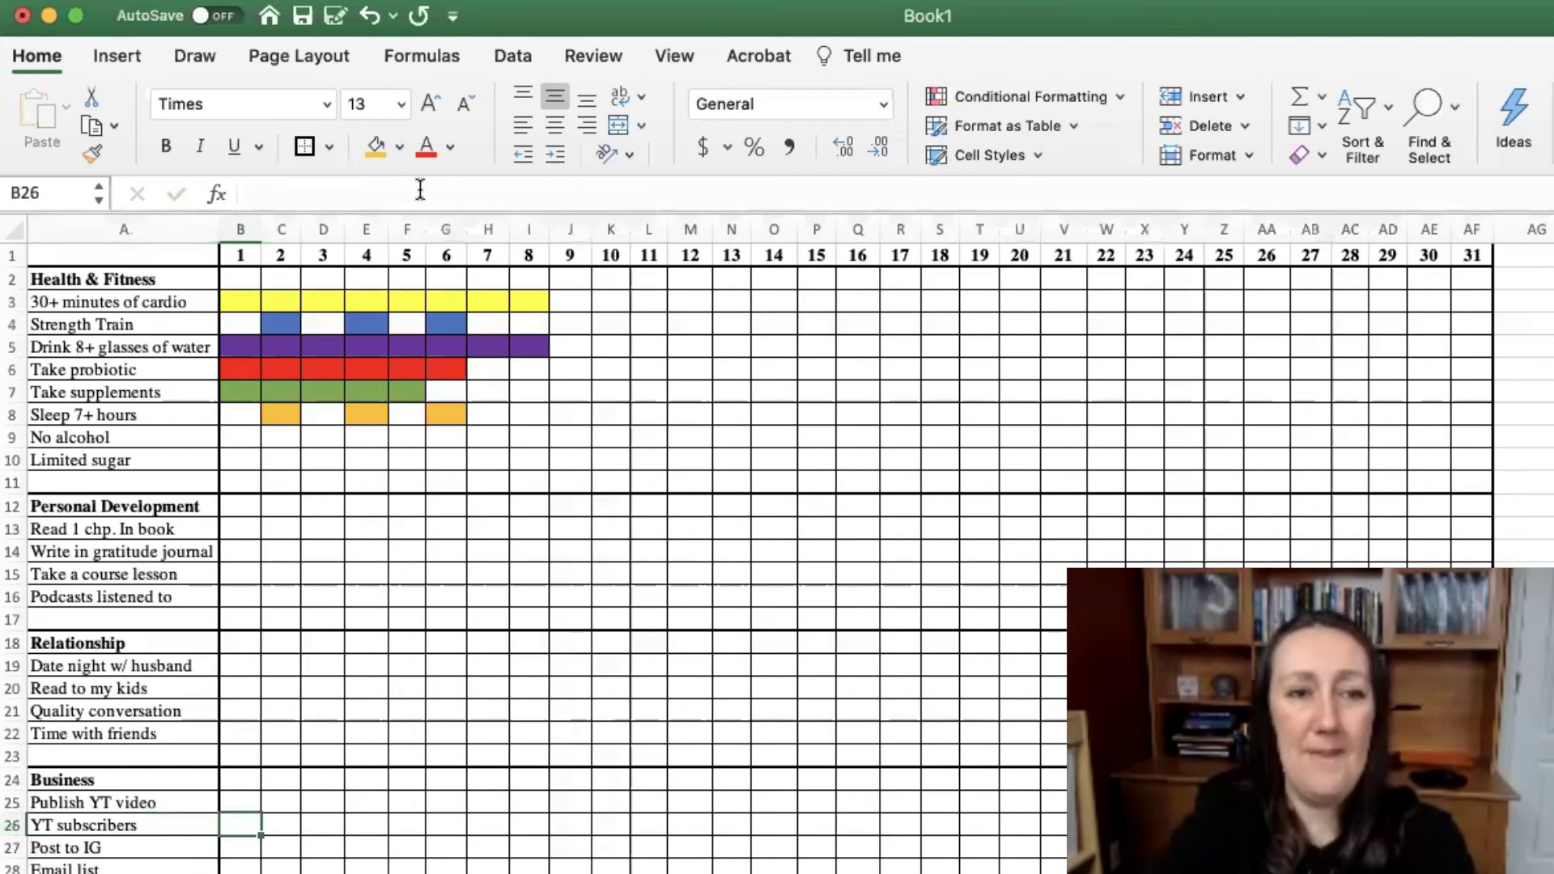
{"action": "type", "text": "5"}
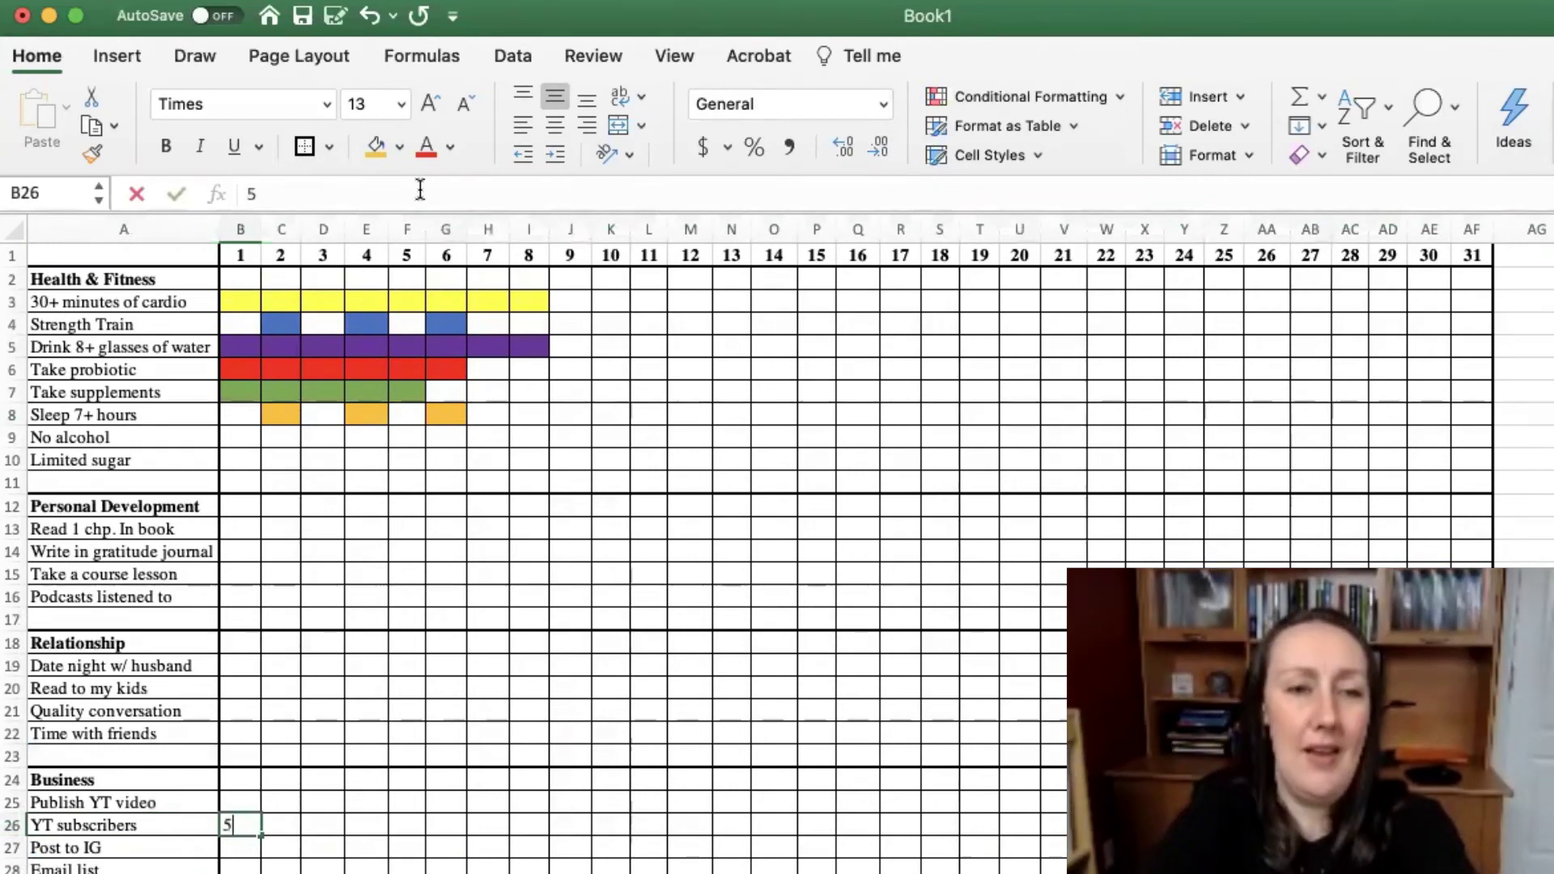
{"action": "type", "text": "22"}
{"action": "key", "text": "Tab"}
{"action": "type", "text": "5"}
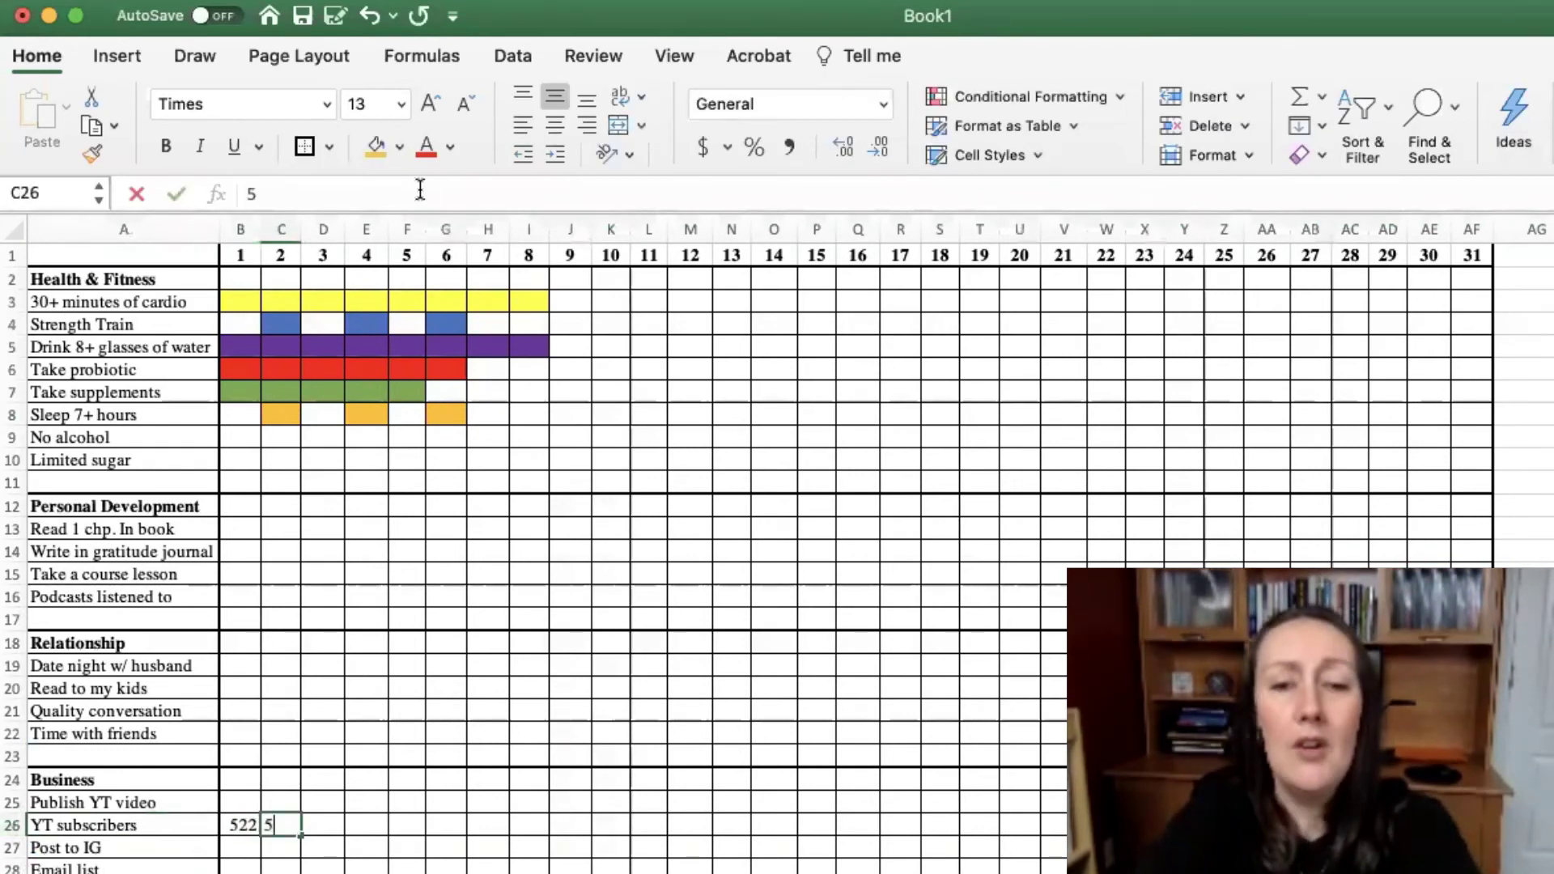
{"action": "type", "text": "30"}
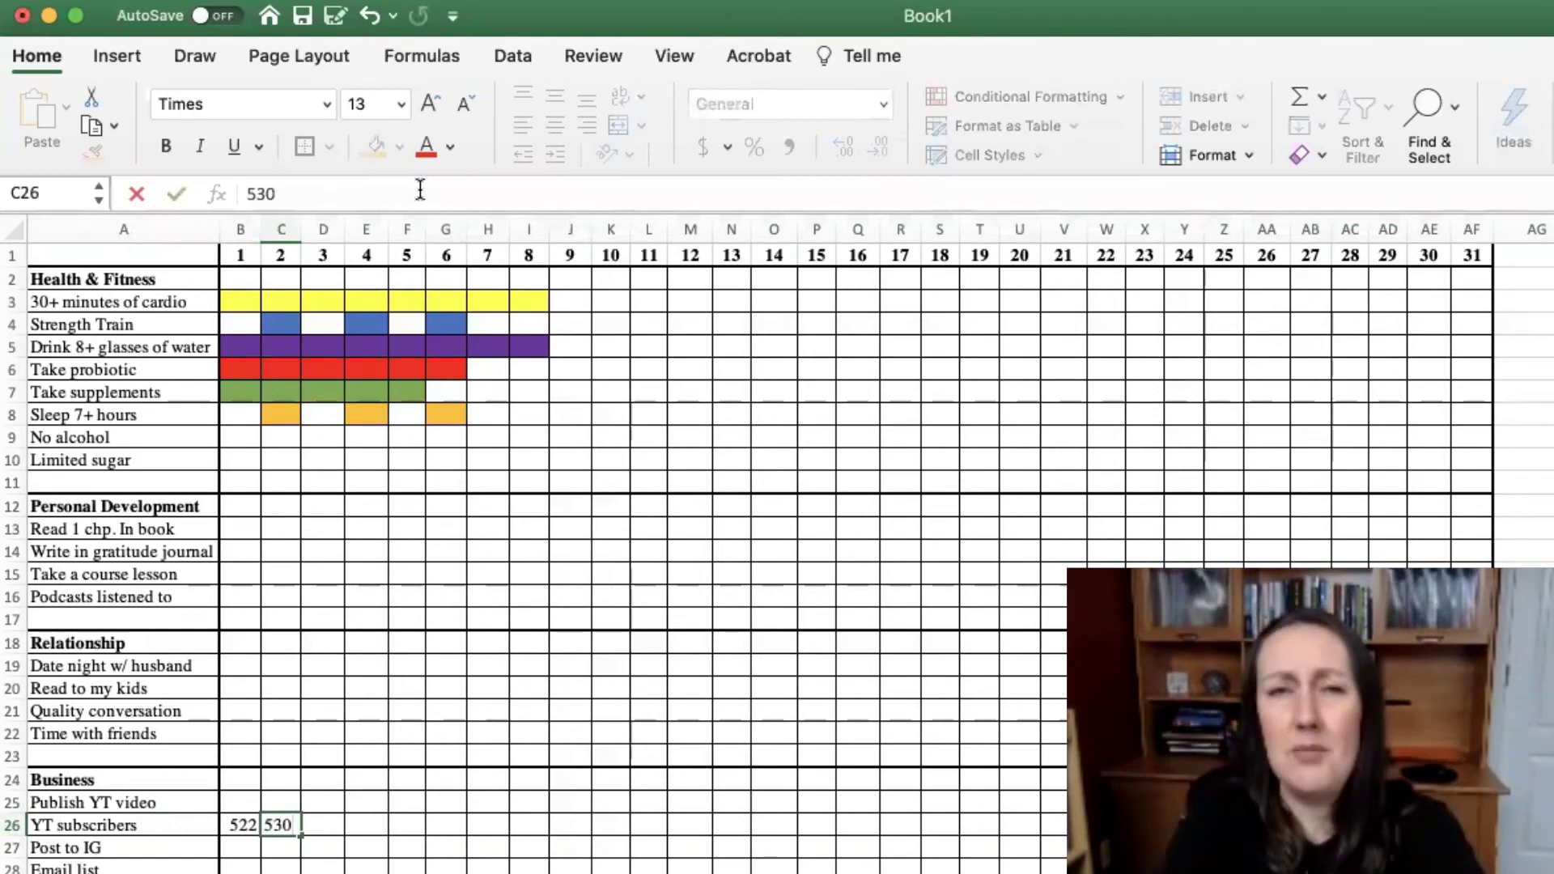
{"action": "key", "text": "Tab"}
{"action": "type", "text": "540"}
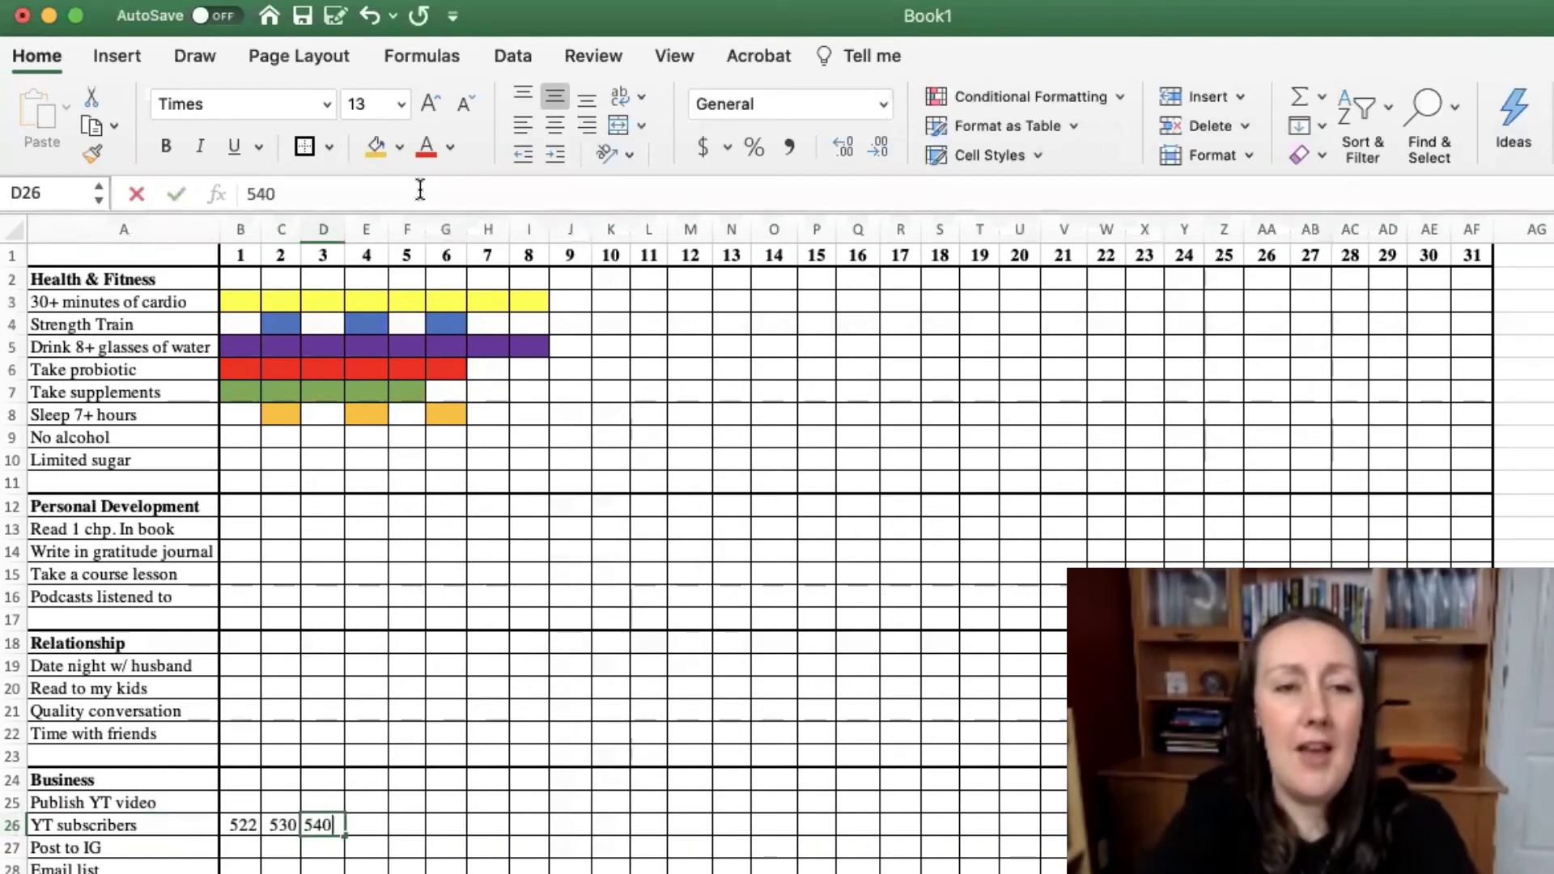
{"action": "key", "text": "Tab"}
{"action": "type", "text": "550"}
{"action": "key", "text": "Tab"}
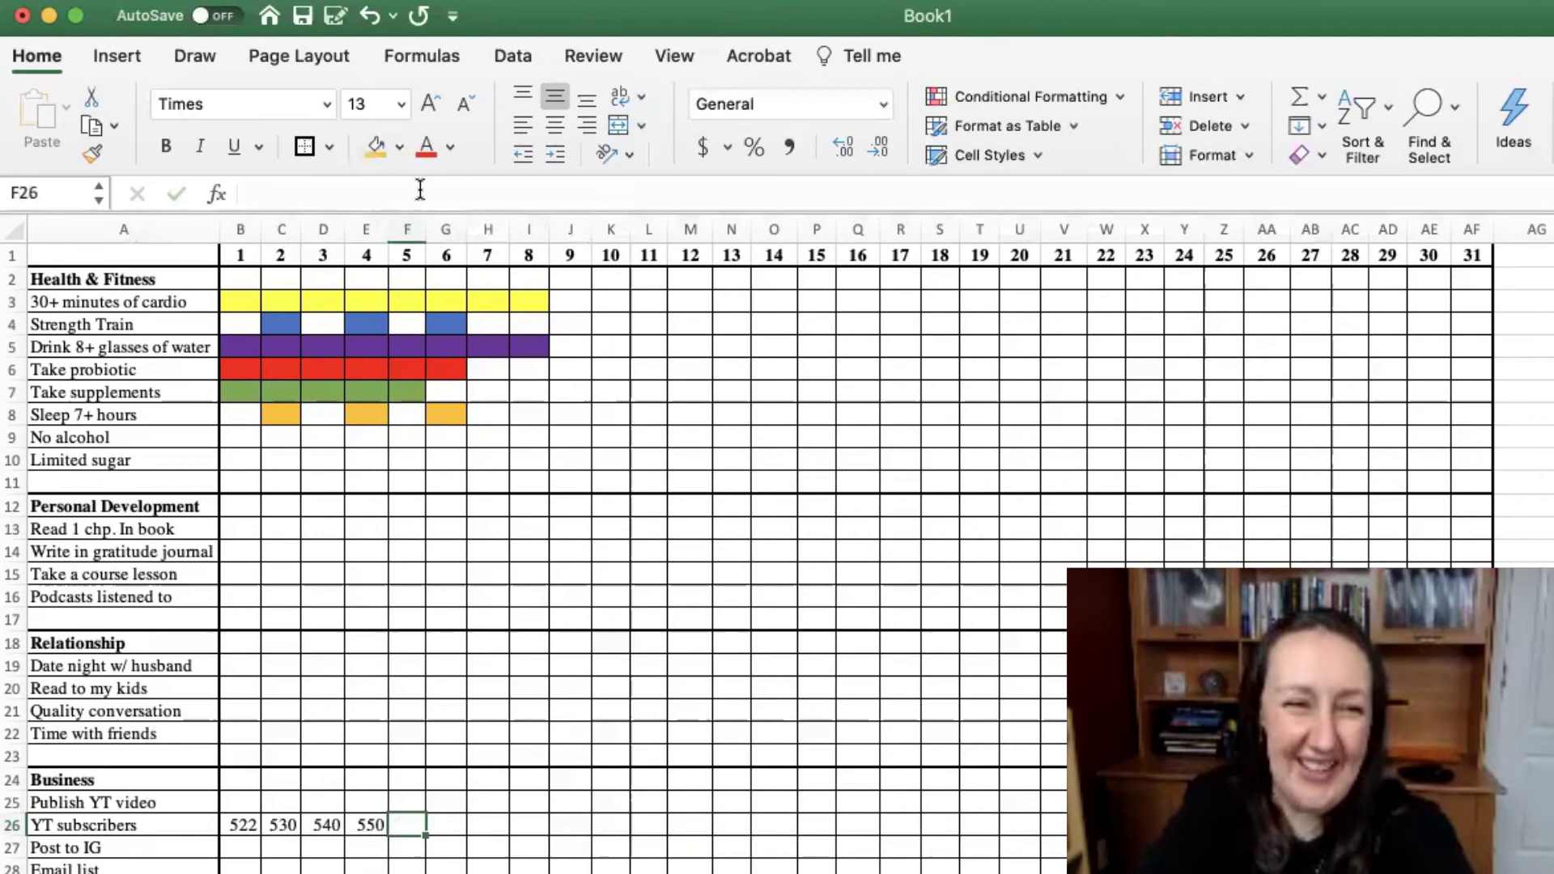
{"action": "type", "text": "555"}
{"action": "key", "text": "Tab"}
{"action": "type", "text": "590"}
{"action": "key", "text": "Tab"}
{"action": "type", "text": "599"}
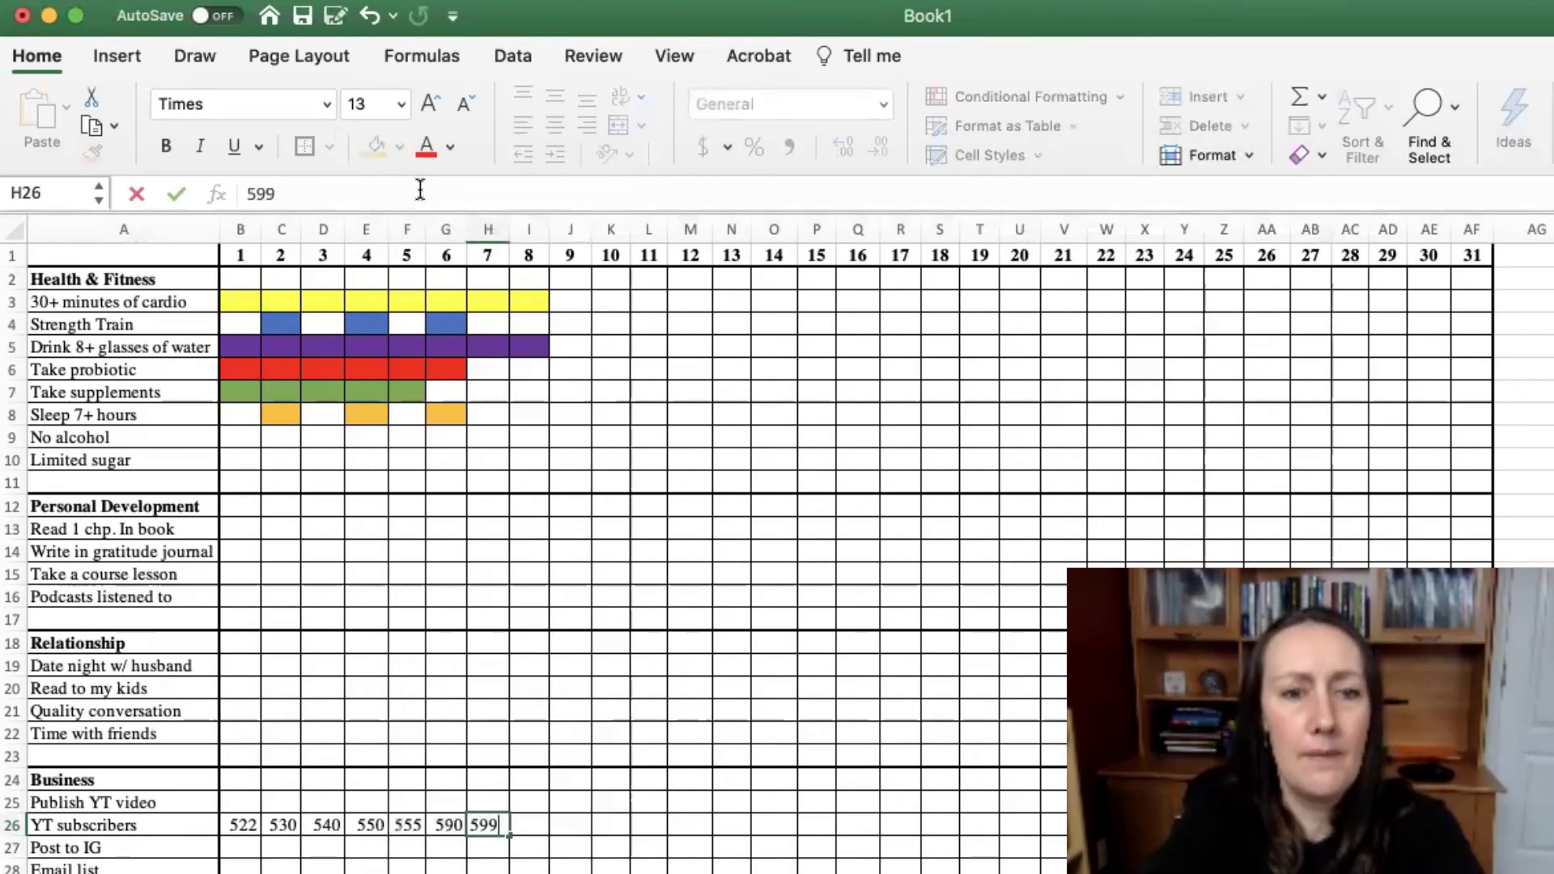
{"action": "key", "text": "Tab"}
{"action": "type", "text": "601"}
{"action": "key", "text": "Tab"}
{"action": "type", "text": "615"}
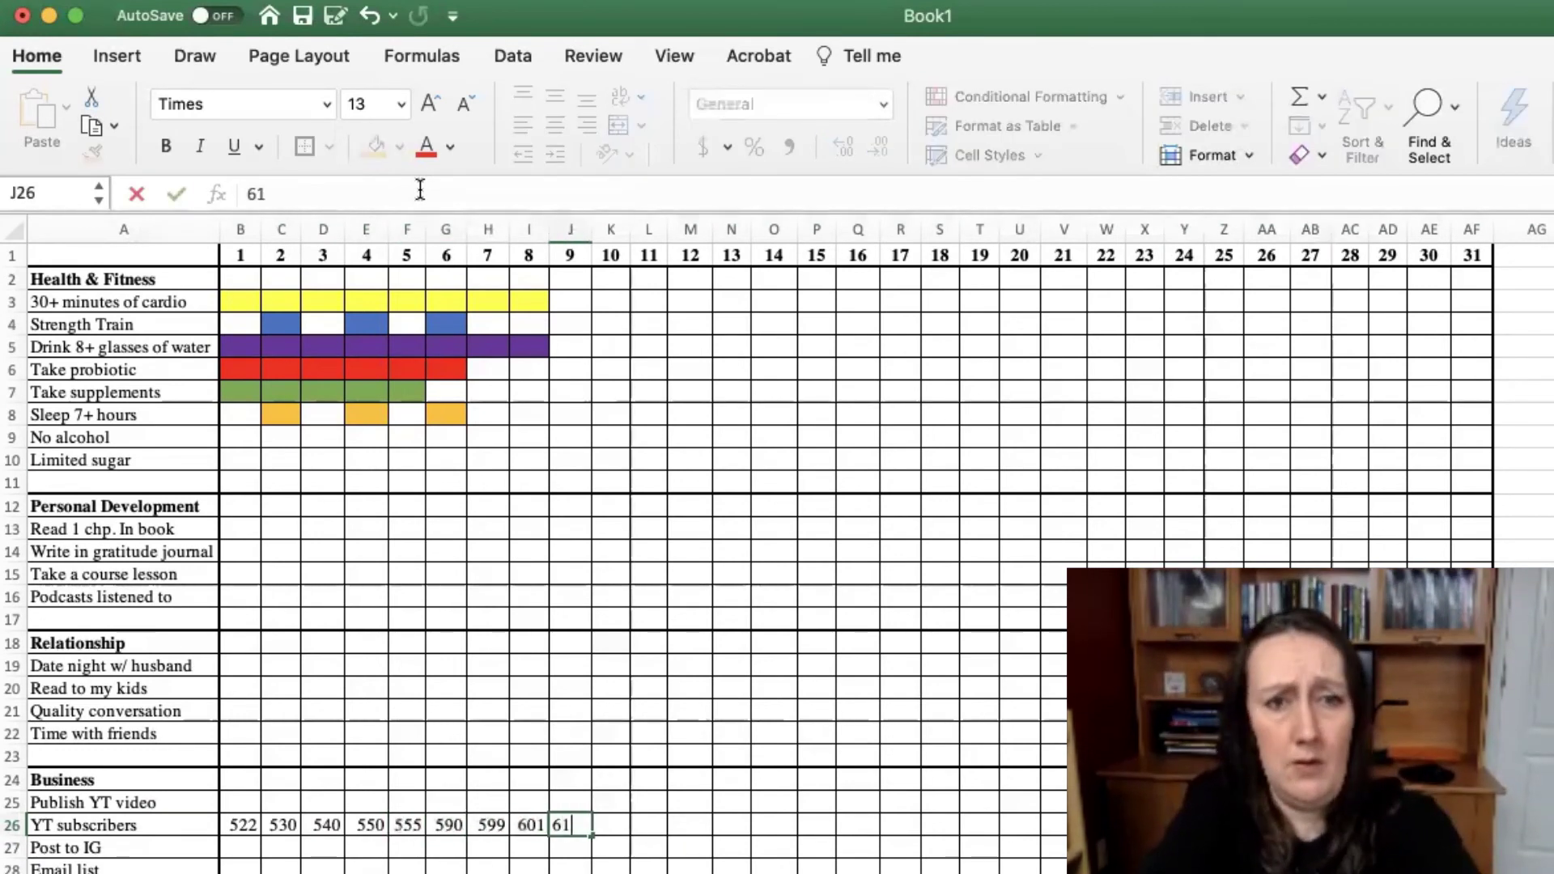
{"action": "key", "text": "Tab"}
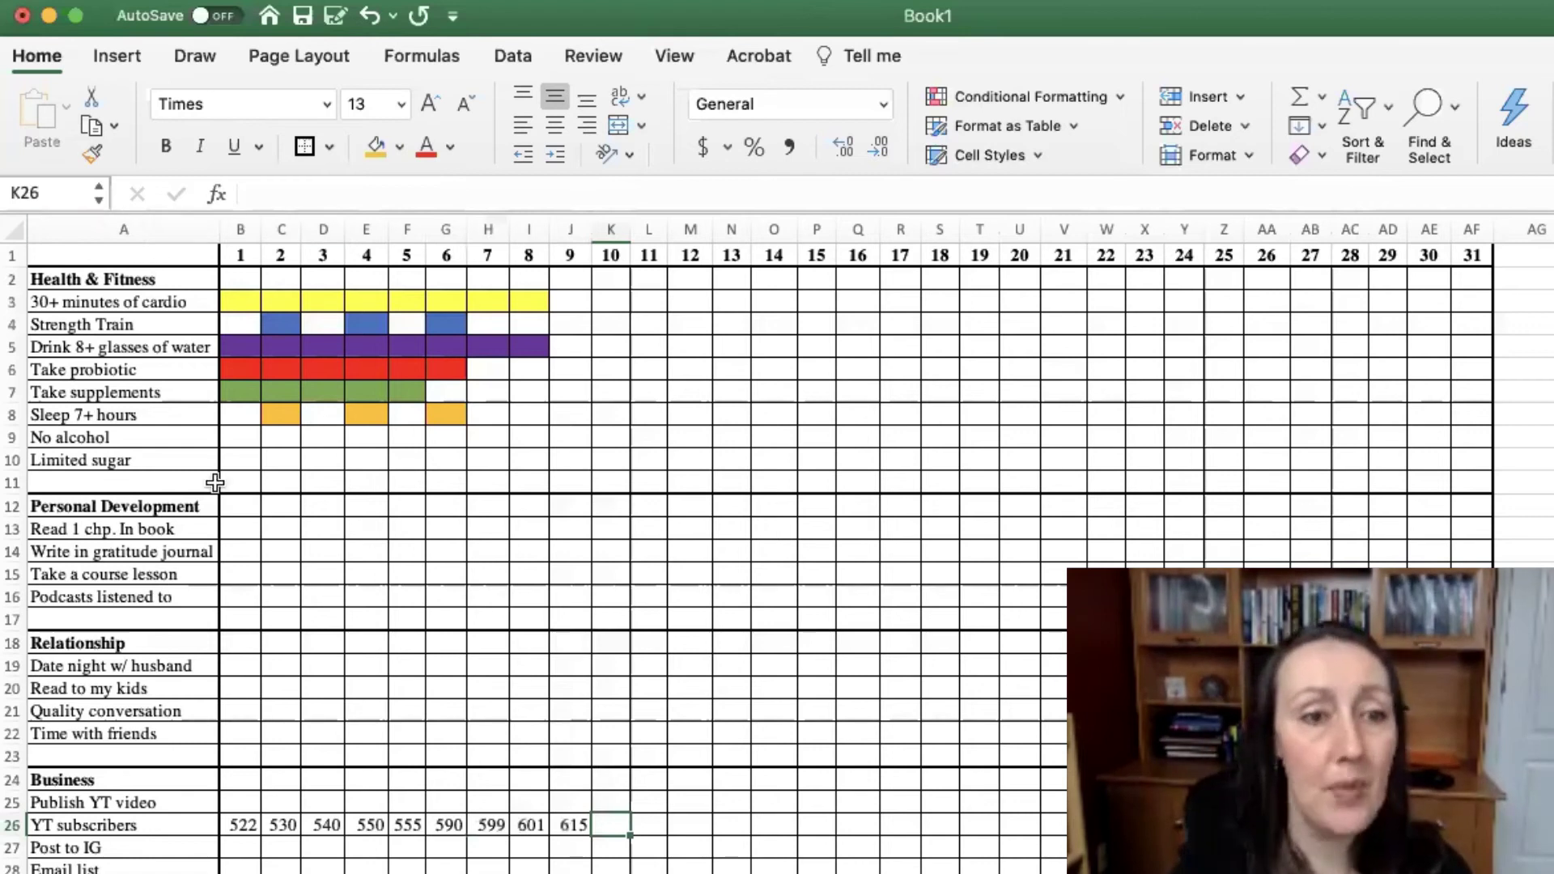
- Chart B1:J26 as a column chart with Alt+F1, then enlarge it and move it near F3
{"action": "left_click_drag", "start_coordinate": [240, 255], "coordinate": [582, 833]}
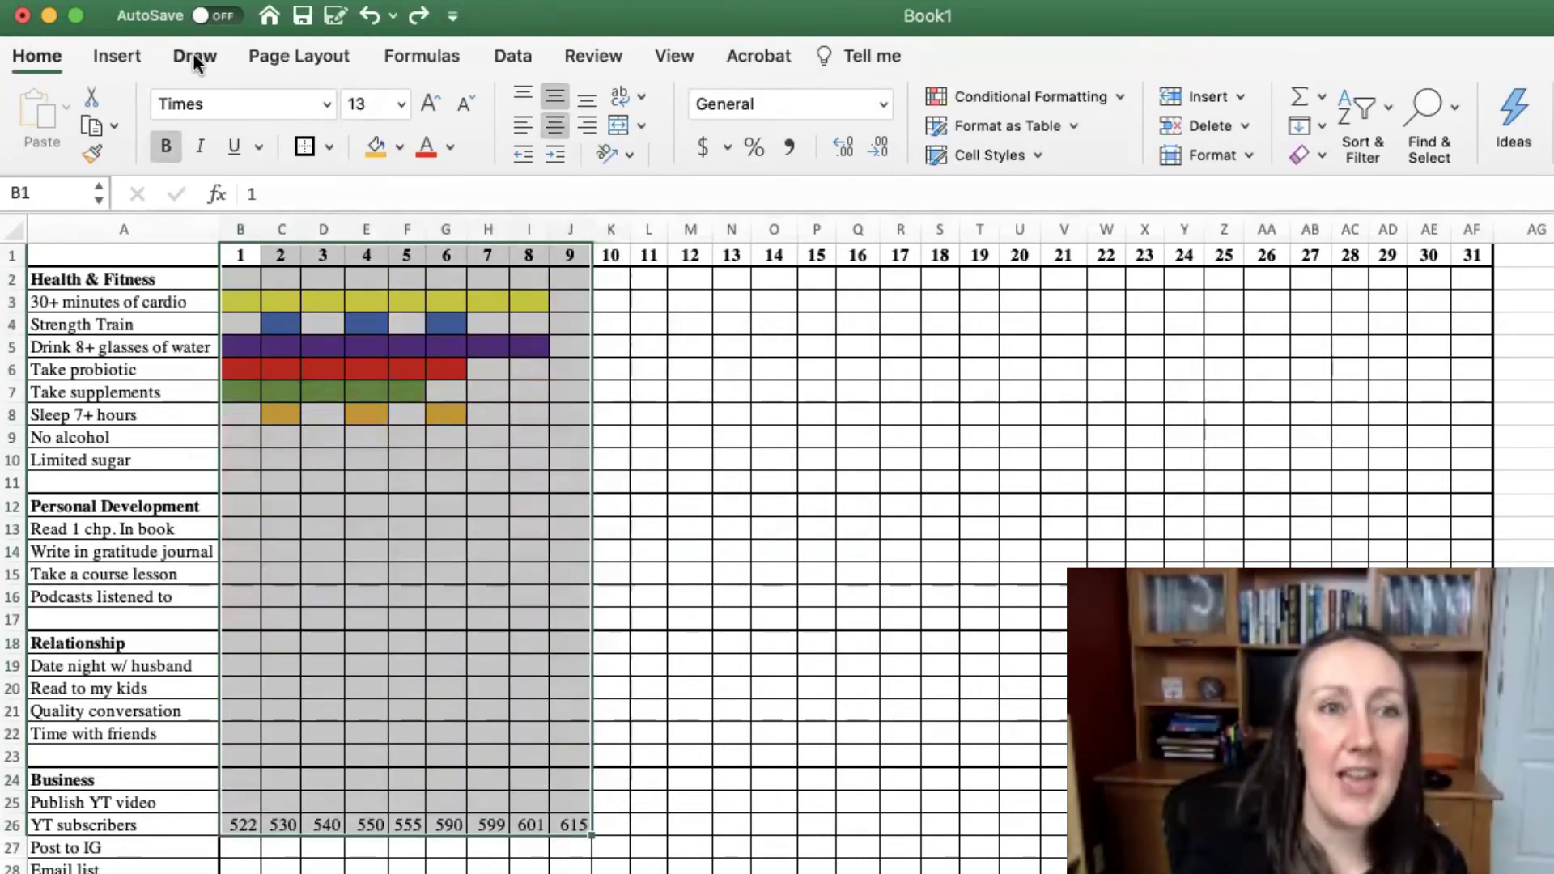
{"action": "left_click", "coordinate": [117, 55]}
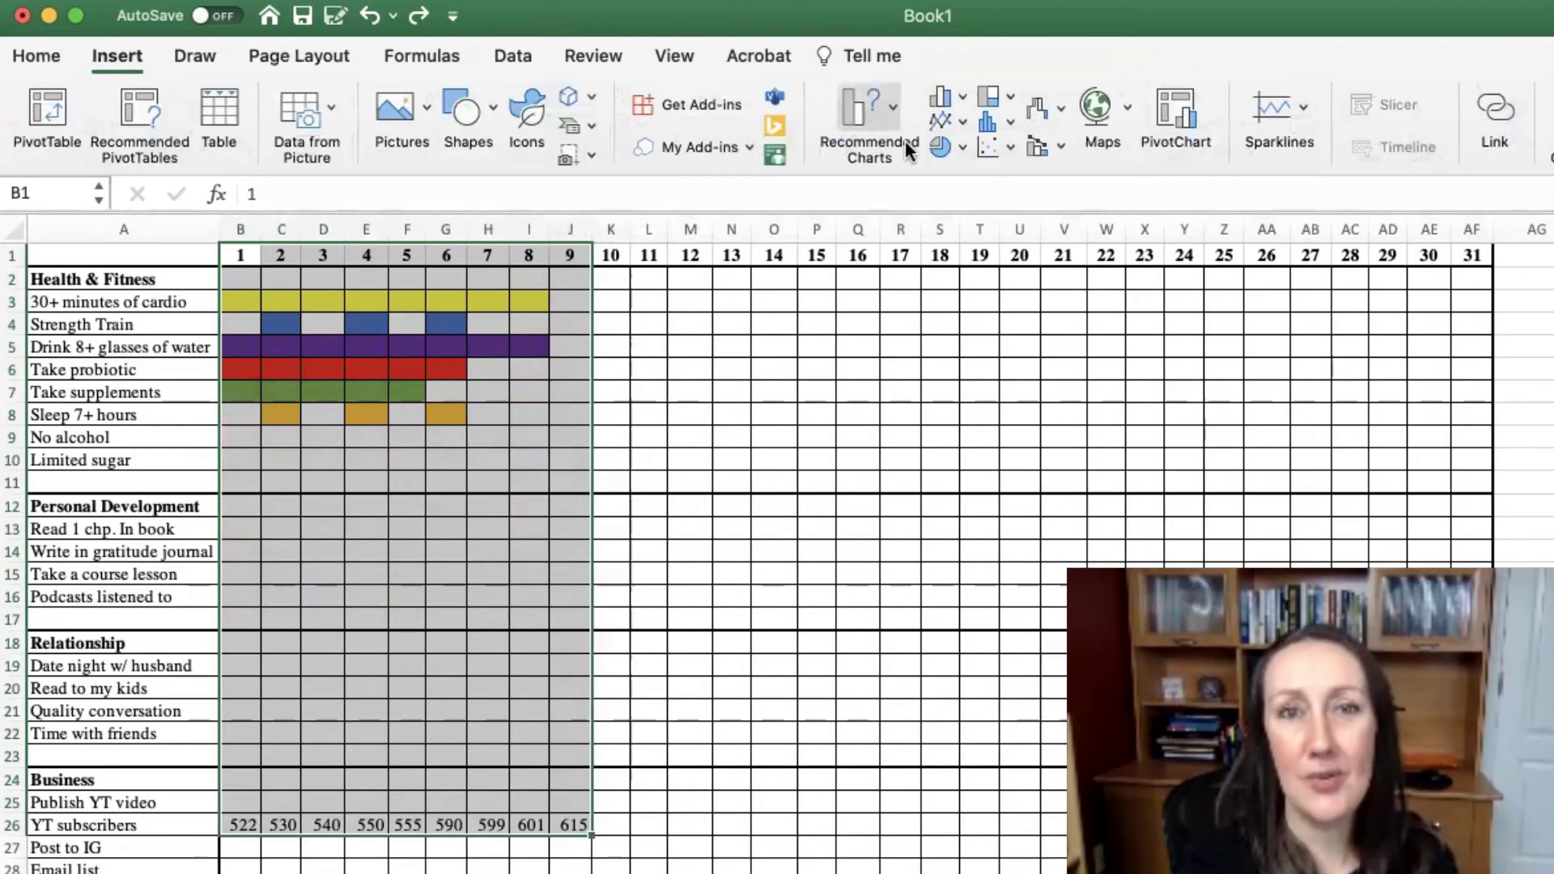
{"action": "key", "text": "alt+F1"}
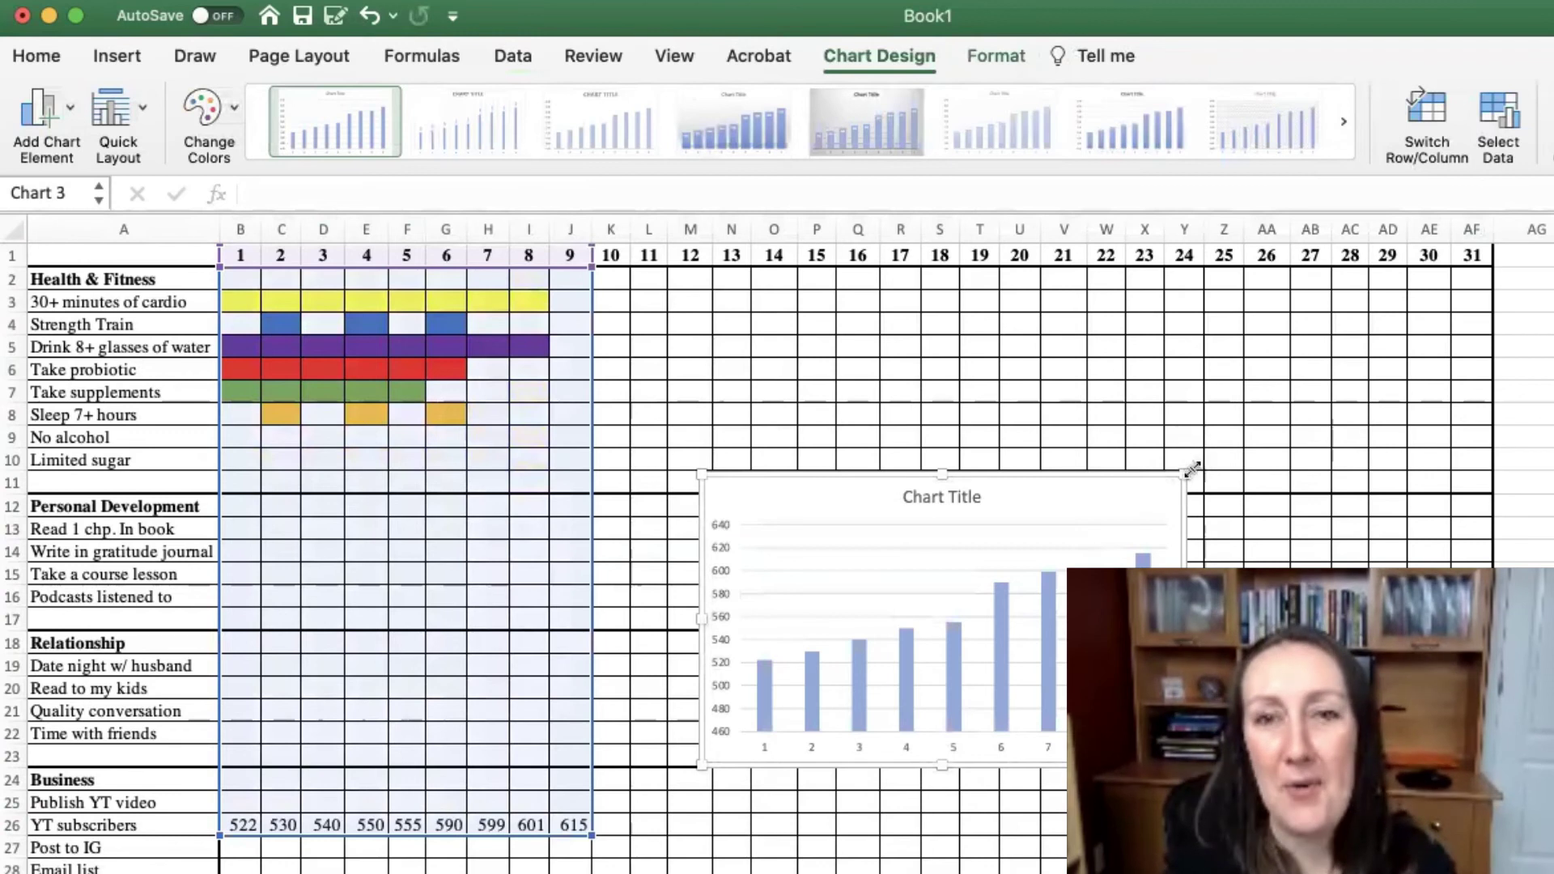
{"action": "left_click_drag", "start_coordinate": [1184, 473], "coordinate": [1466, 248]}
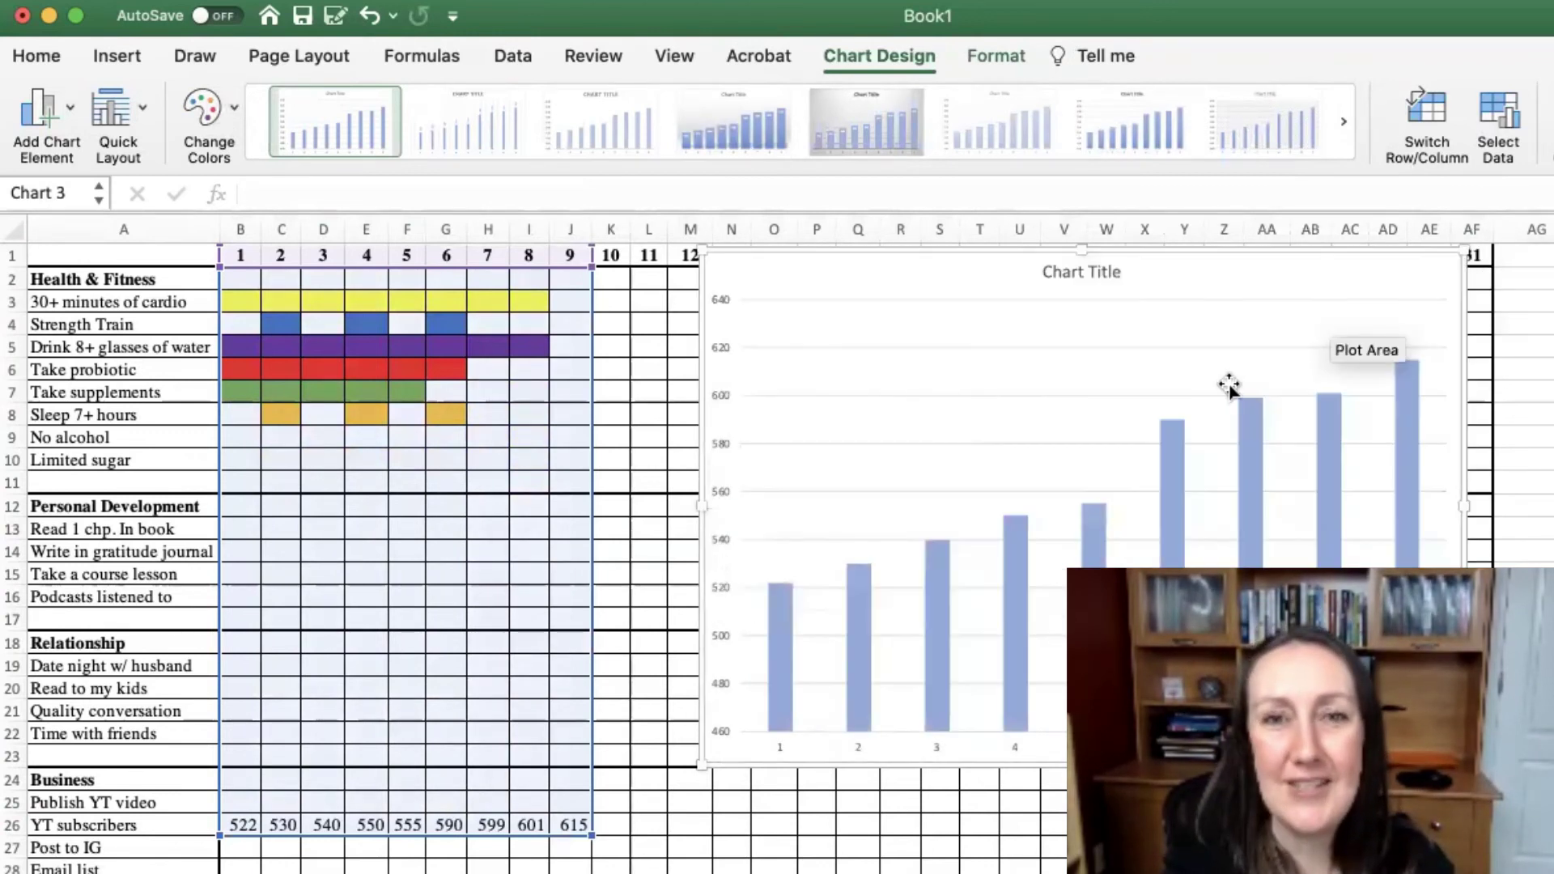
{"action": "left_click", "coordinate": [1092, 541]}
{"action": "left_click_drag", "start_coordinate": [919, 264], "coordinate": [609, 324]}
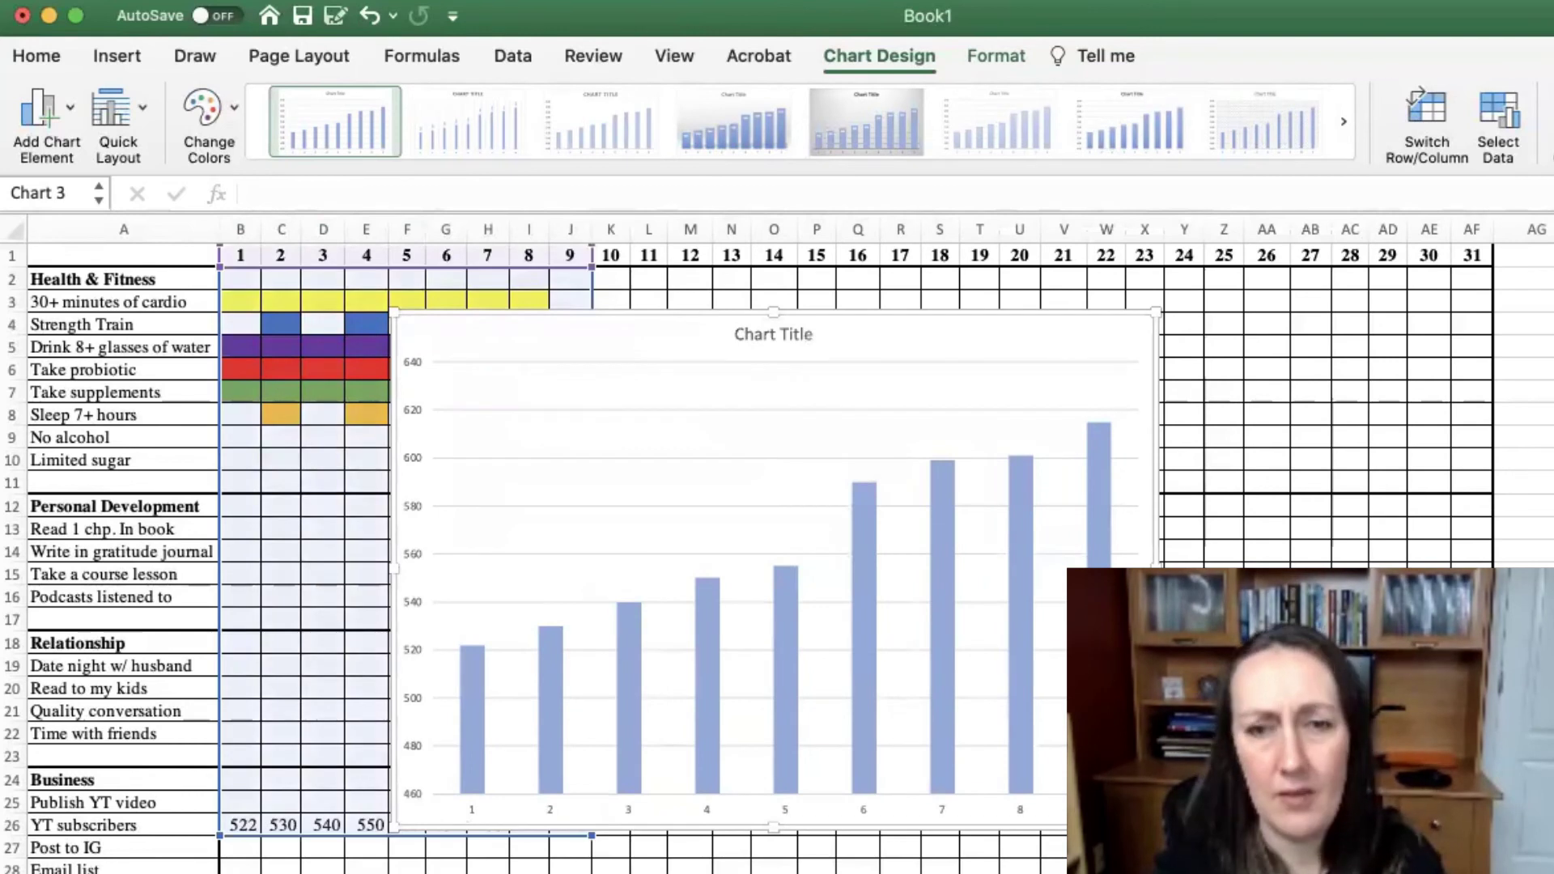
{"action": "left_click_drag", "start_coordinate": [1156, 828], "coordinate": [1332, 872]}
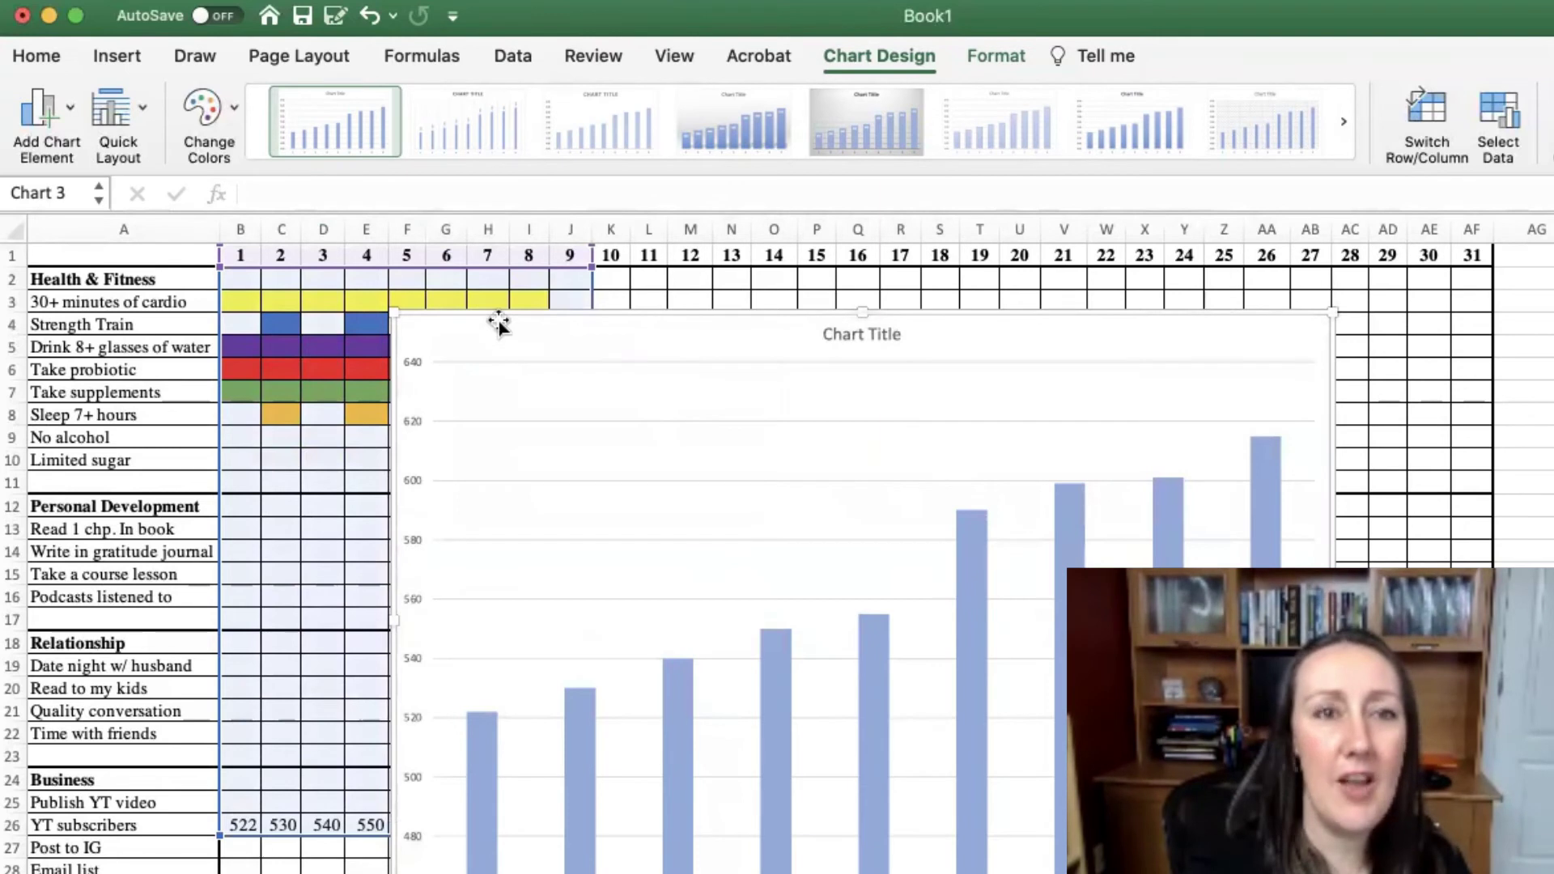
- Change the chart text font to Times at size 15
{"action": "left_click", "coordinate": [39, 55]}
{"action": "left_click", "coordinate": [243, 104]}
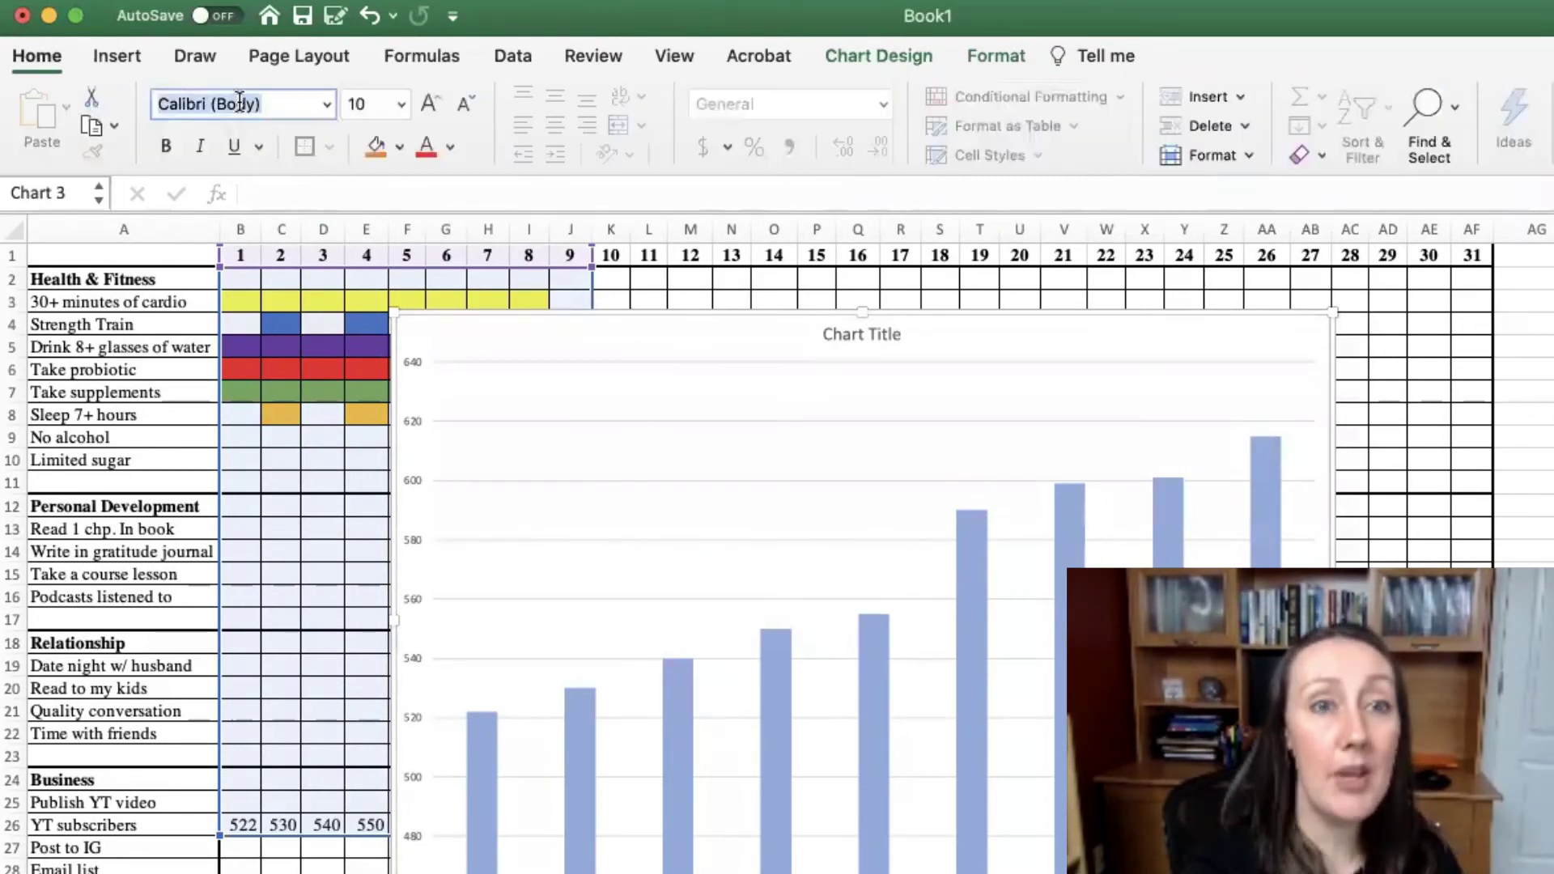
{"action": "type", "text": "TahomaTimes"}
{"action": "key", "text": "Tab"}
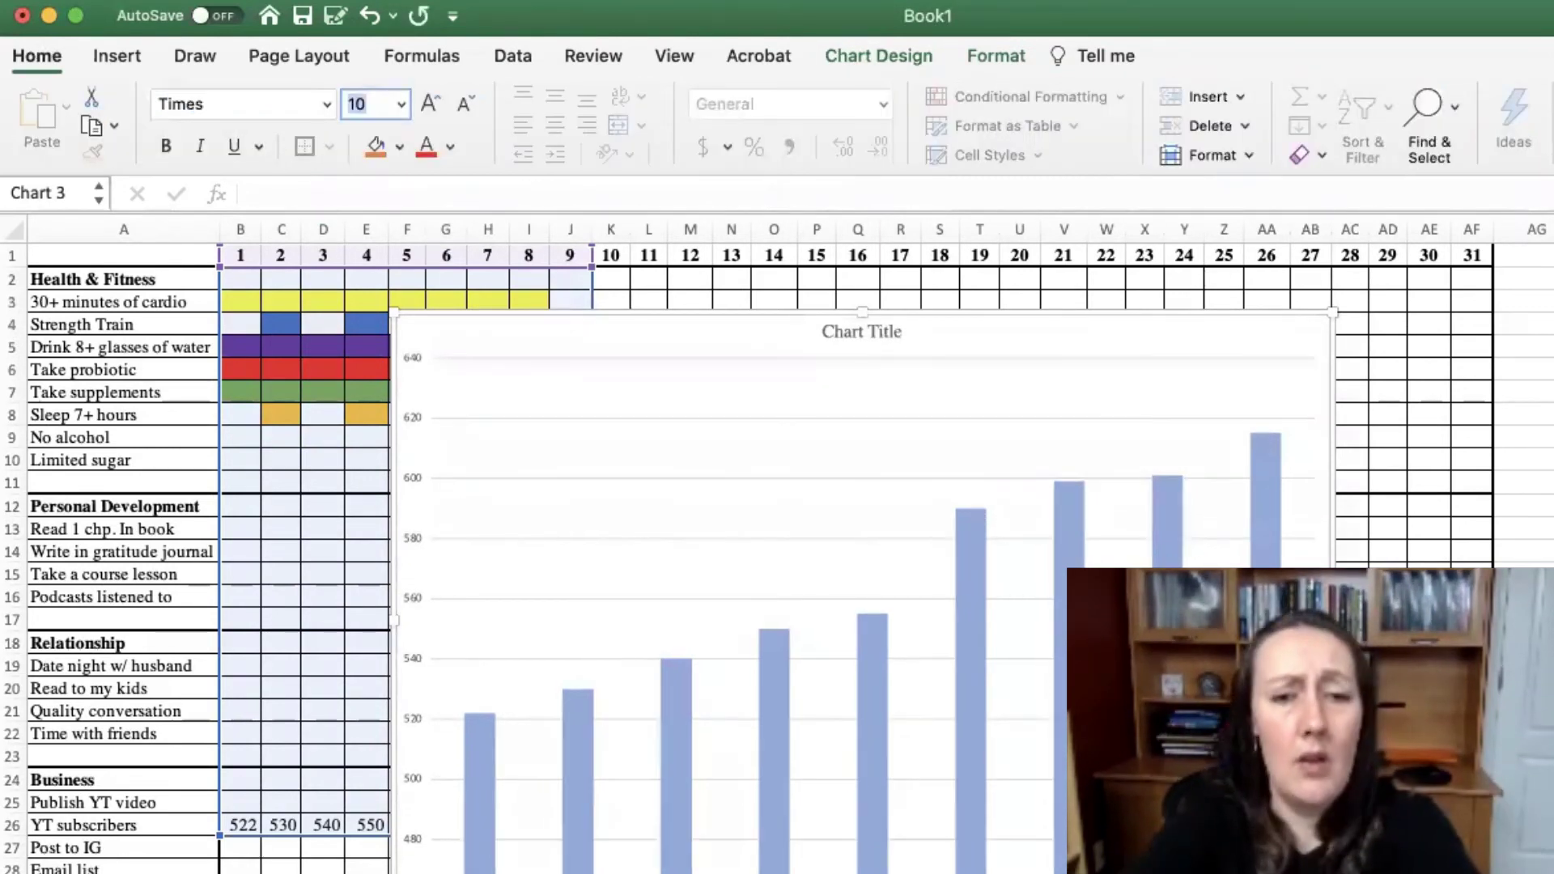
{"action": "type", "text": "15"}
{"action": "key", "text": "Return"}
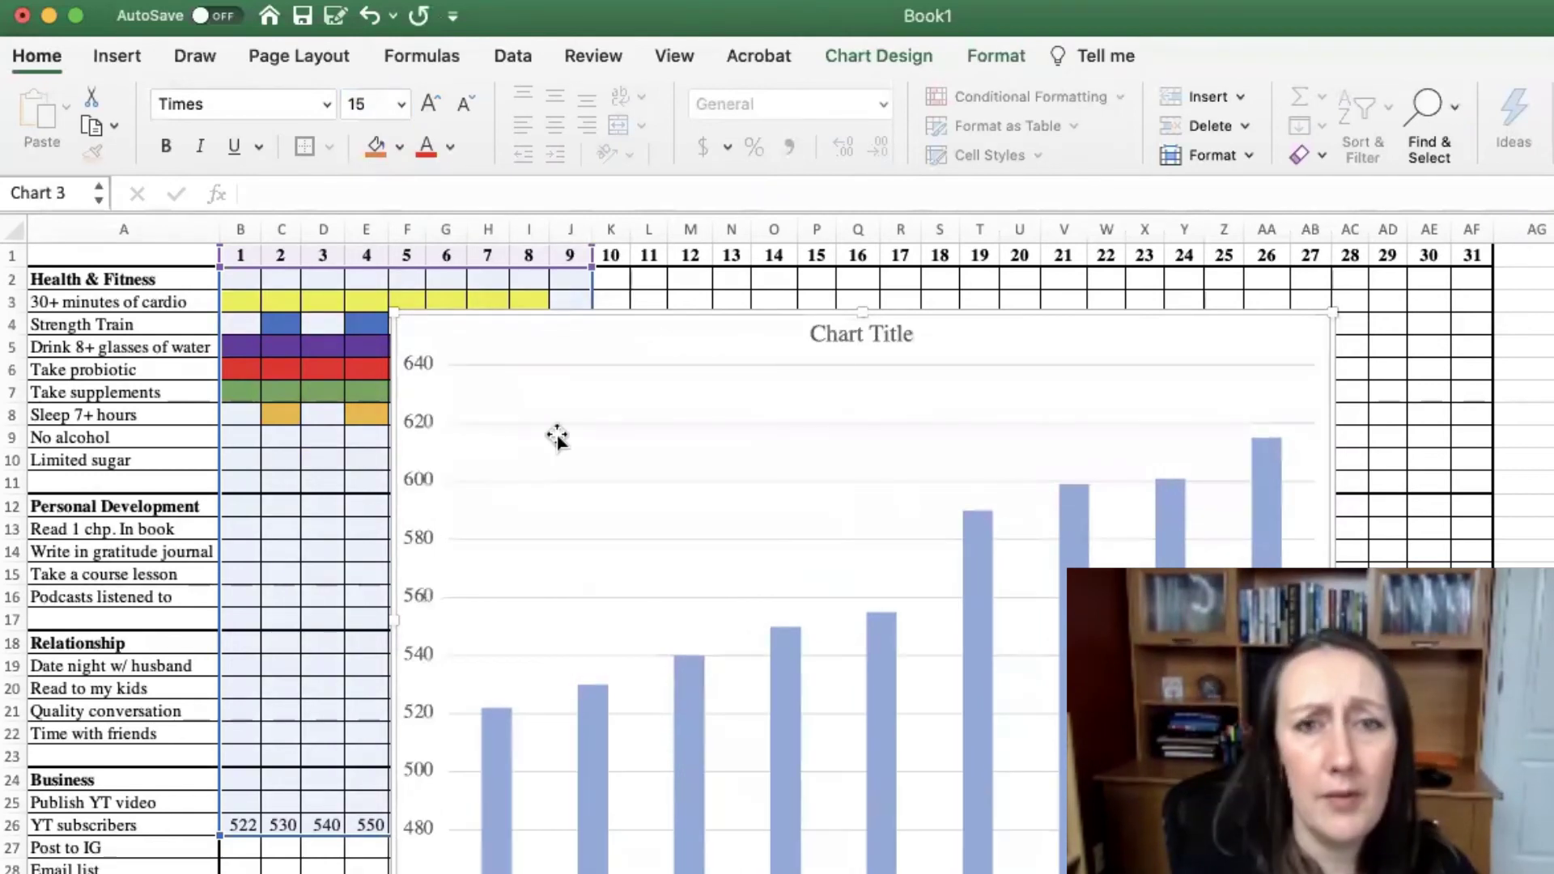
- Retitle the chart 'YouTube Subscribers', deleting the leftover 'Chart Title' placeholder
{"action": "left_click", "coordinate": [834, 338]}
{"action": "left_click", "coordinate": [833, 333]}
{"action": "type", "text": "YouTube"}
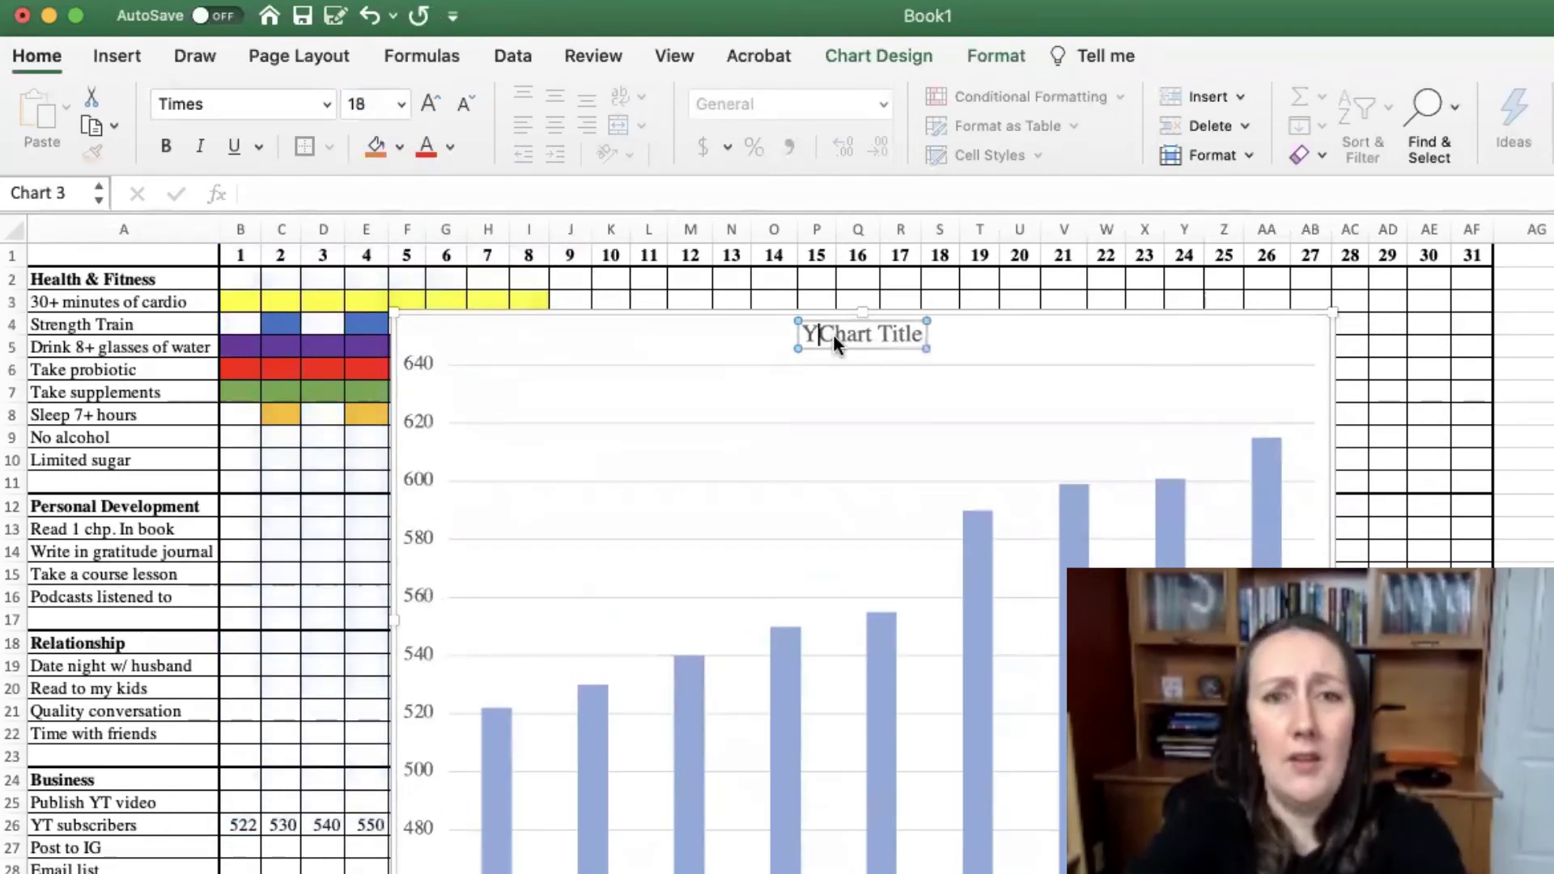
{"action": "type", "text": " Subscribers"}
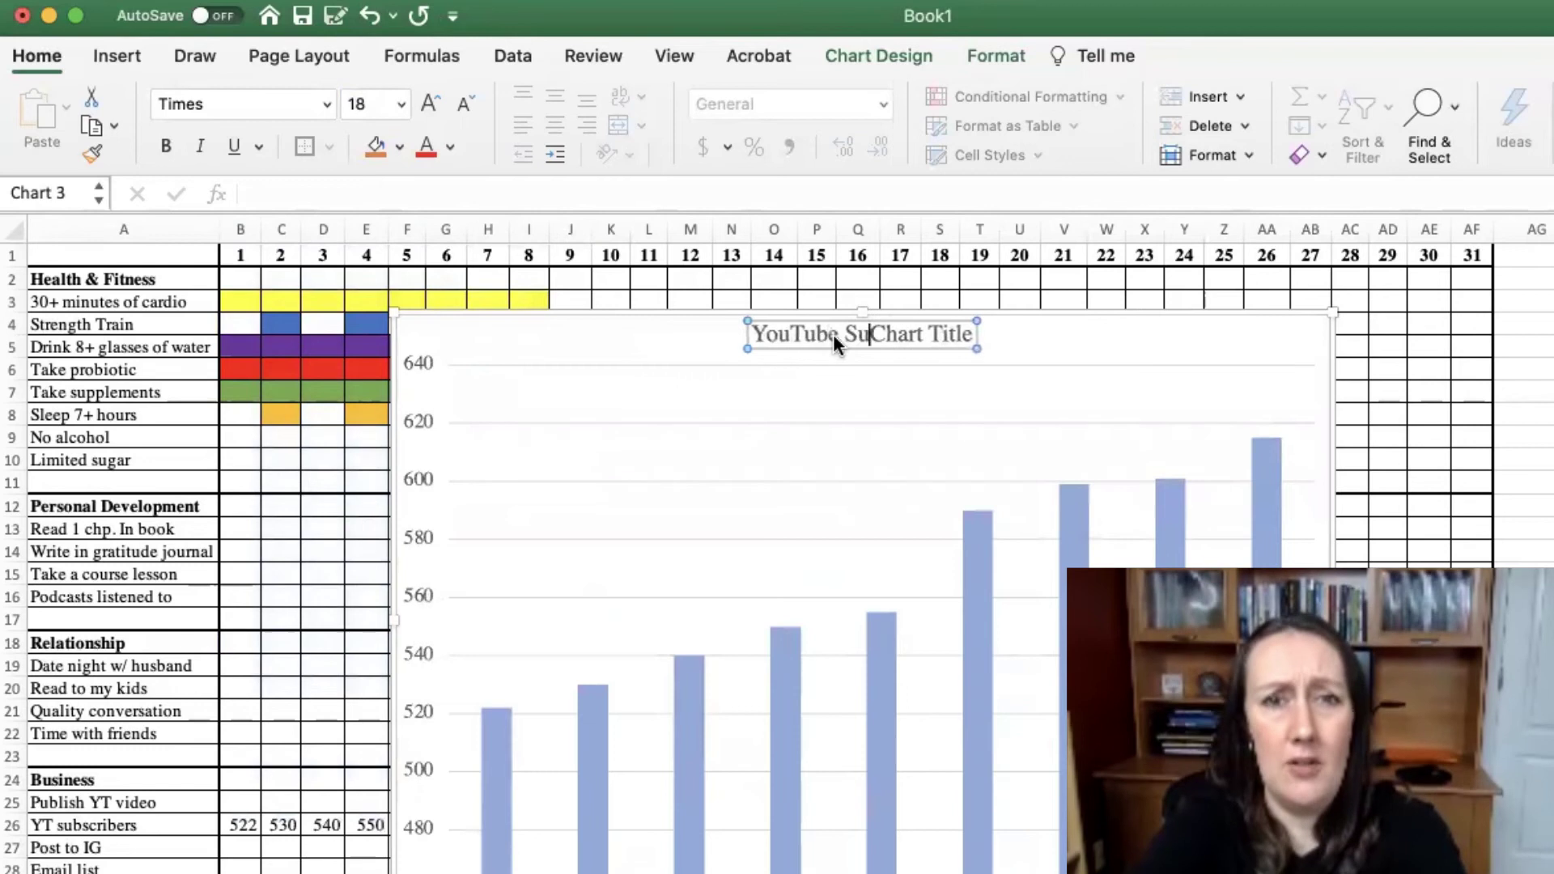
{"action": "key", "text": "shift+Right"}
{"action": "key", "text": "shift+Right"}
{"action": "key", "text": "shift+Right"}
{"action": "key", "text": "shift+Right"}
{"action": "key", "text": "shift+Right"}
{"action": "key", "text": "shift+Right"}
{"action": "key", "text": "shift+Right"}
{"action": "key", "text": "shift+Right"}
{"action": "key", "text": "shift+Right"}
{"action": "key", "text": "shift+Right"}
{"action": "key", "text": "shift+Right"}
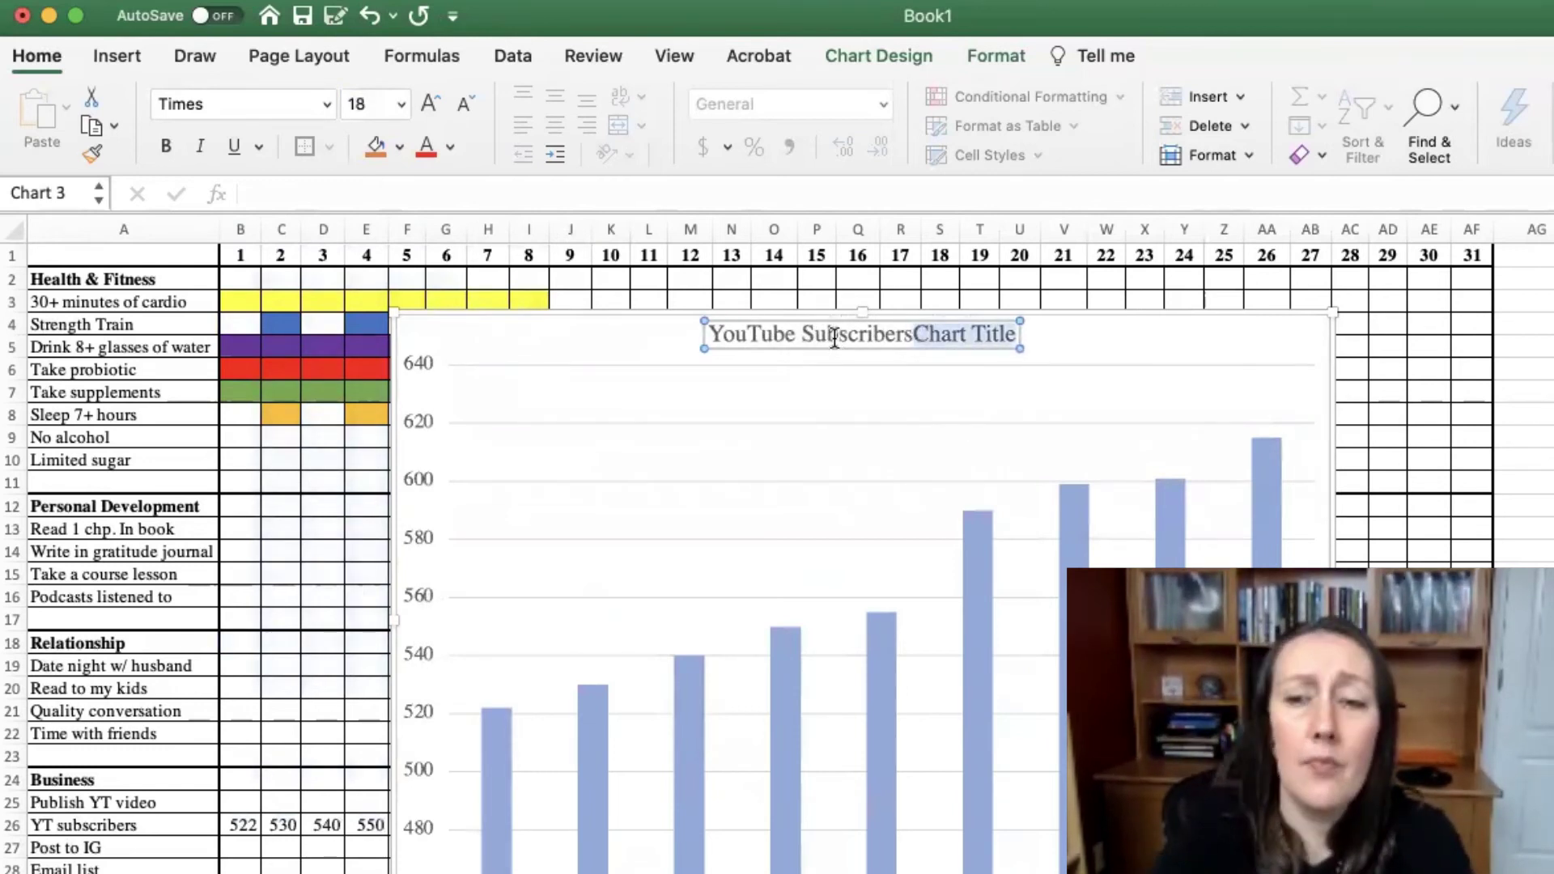
{"action": "key", "text": "BackSpace"}
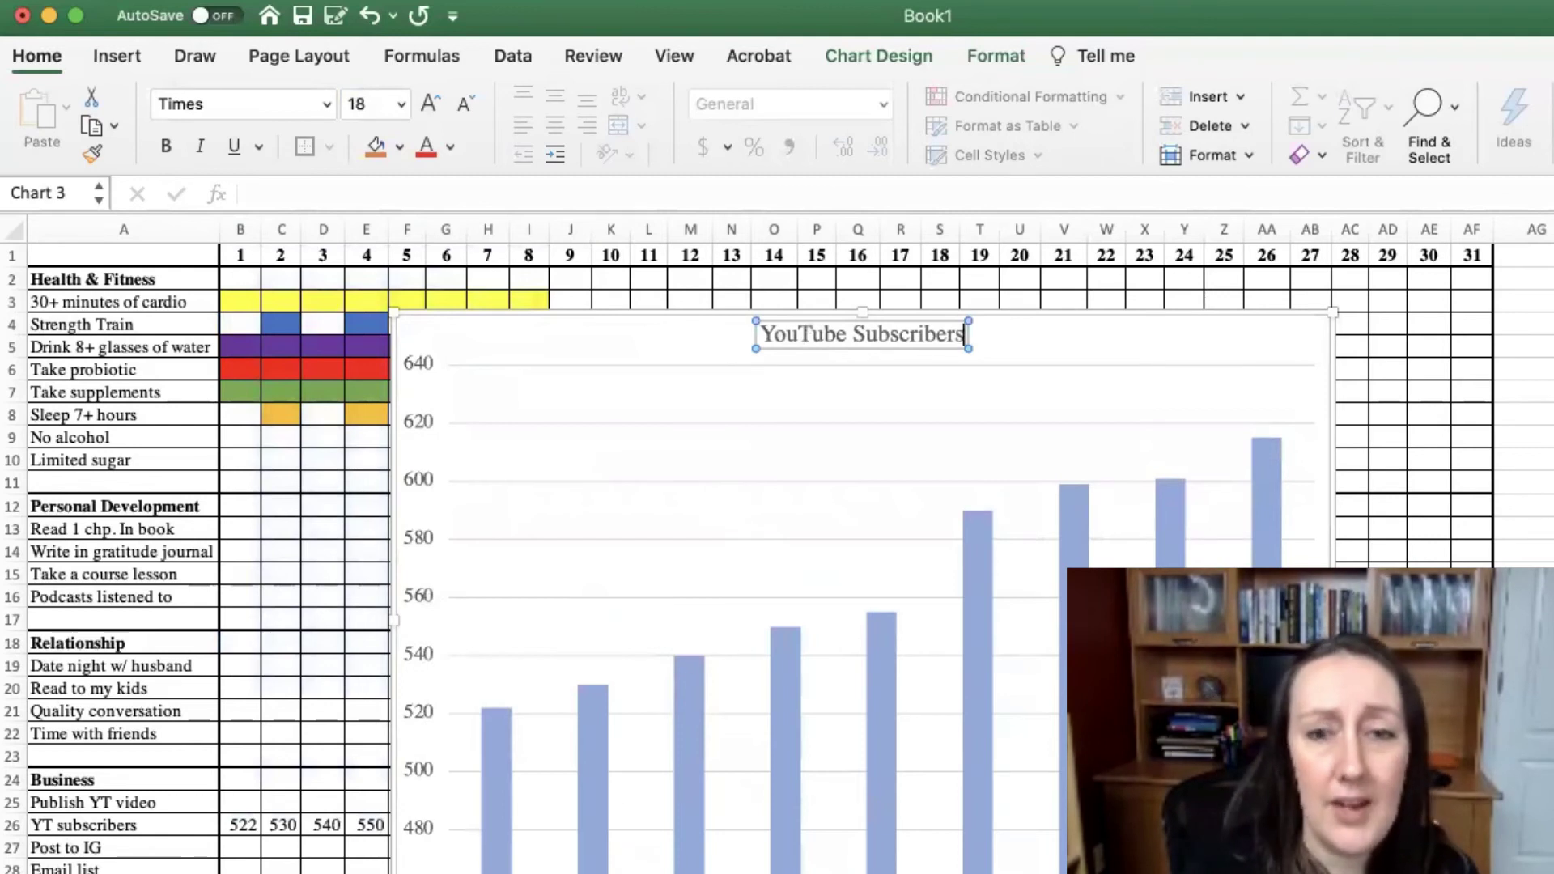
- Add a primary vertical axis title reading 'Number of Subscribers' to the chart
{"action": "left_click", "coordinate": [1270, 333]}
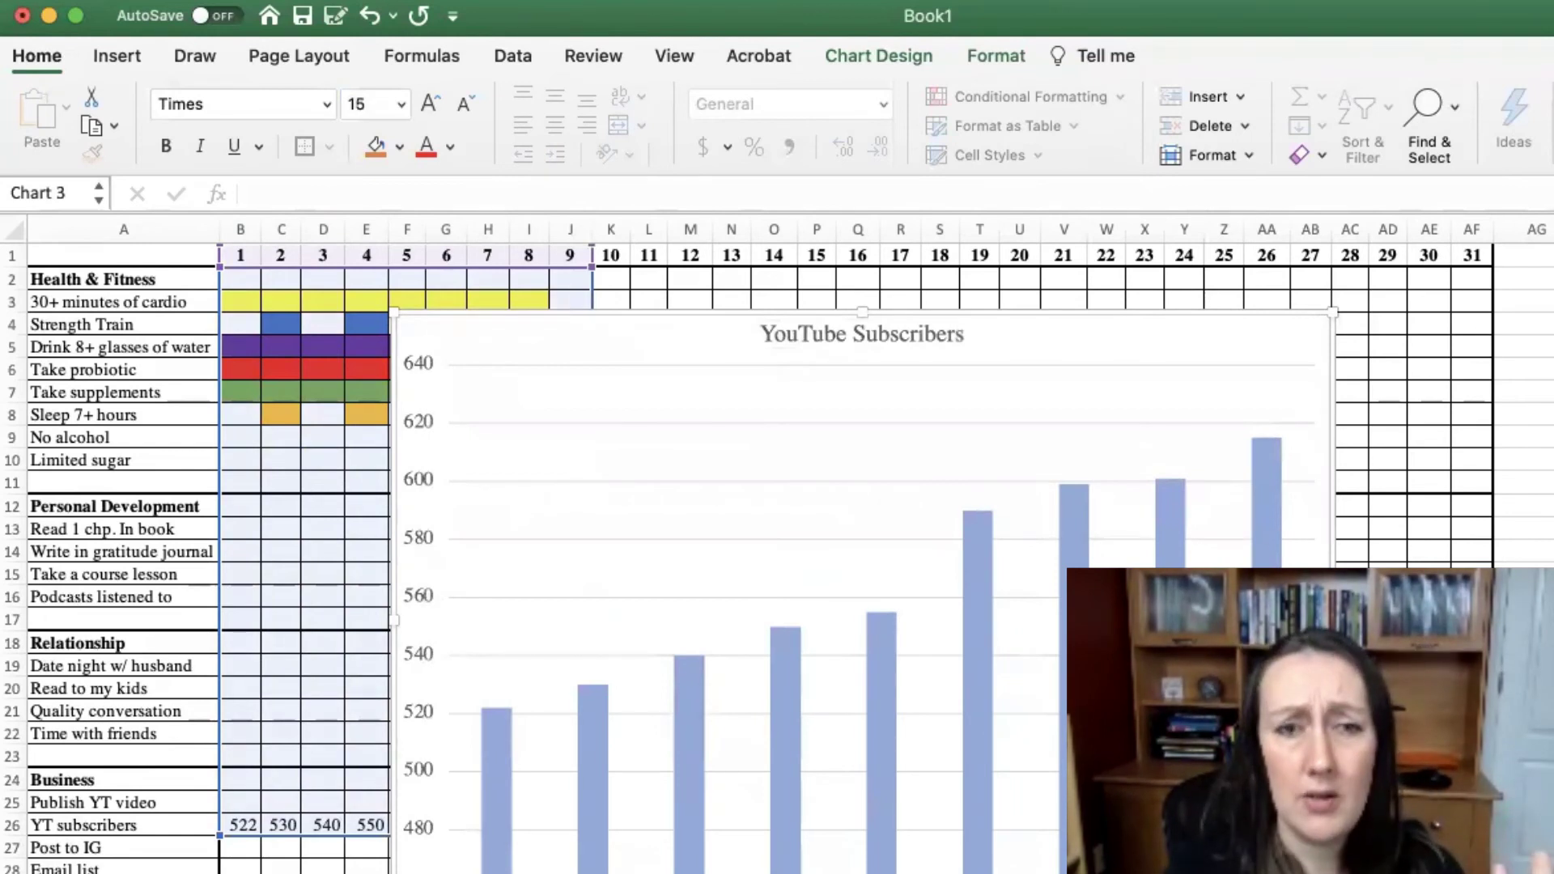
{"action": "left_click", "coordinate": [902, 50]}
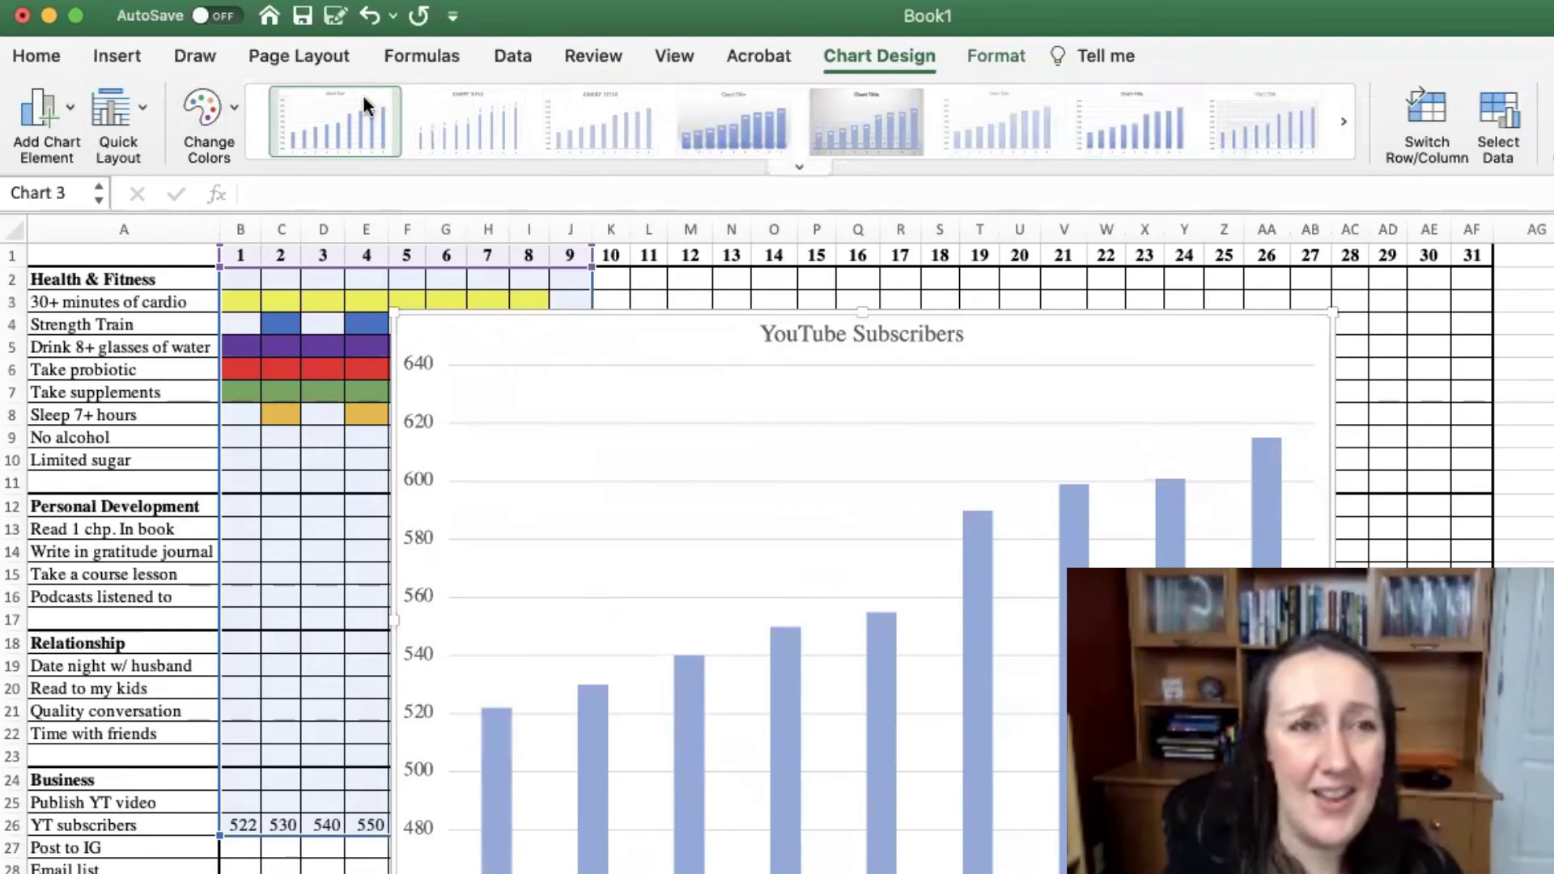
{"action": "left_click", "coordinate": [47, 129]}
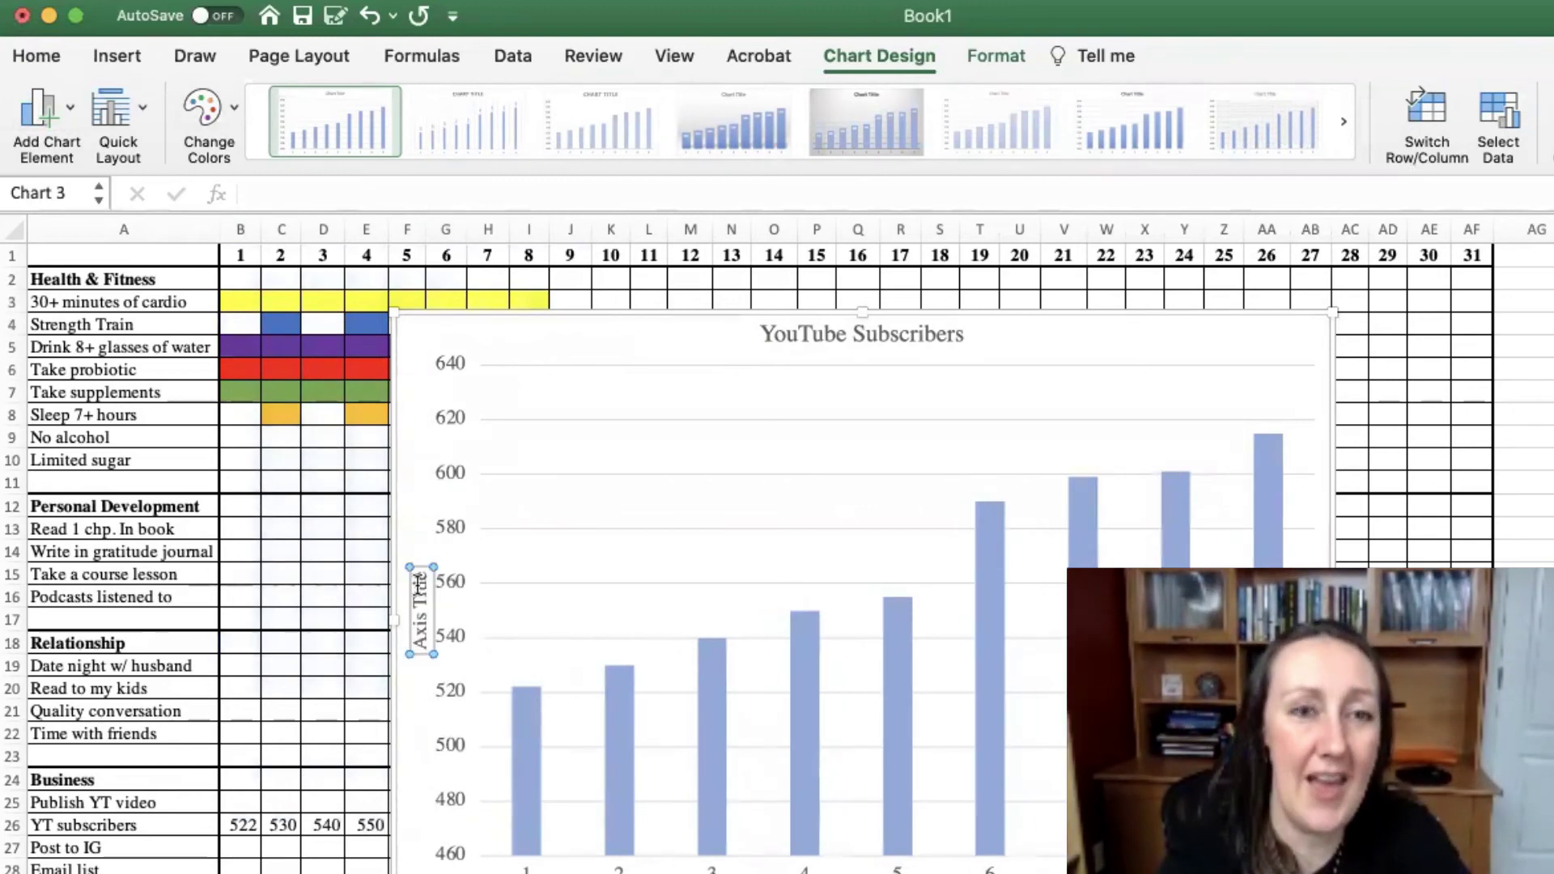
{"action": "triple_click", "coordinate": [419, 591]}
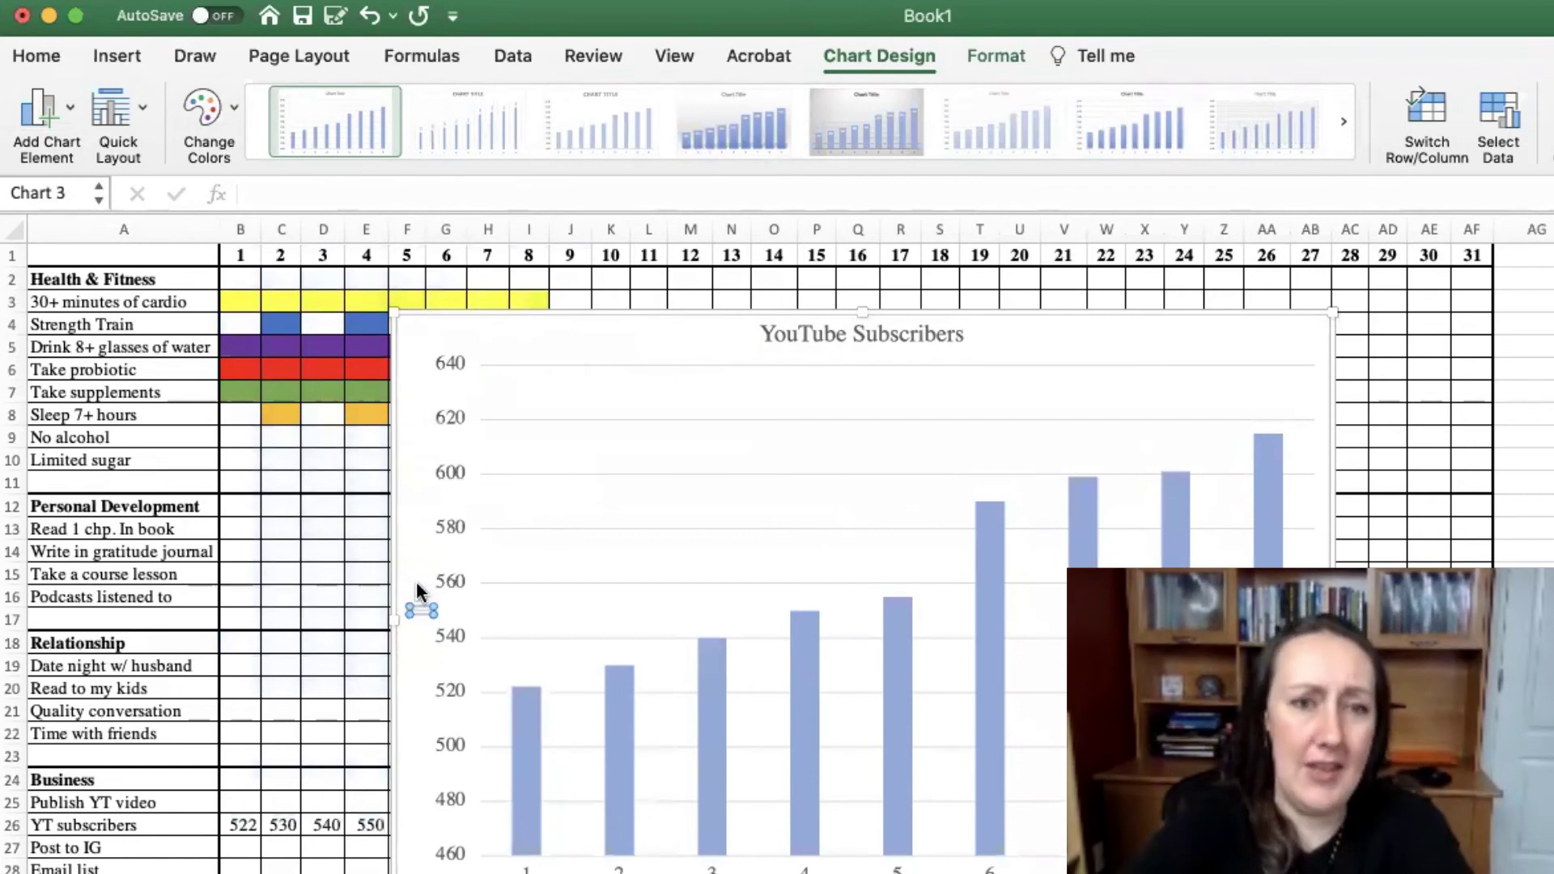
{"action": "type", "text": "Number of Su"}
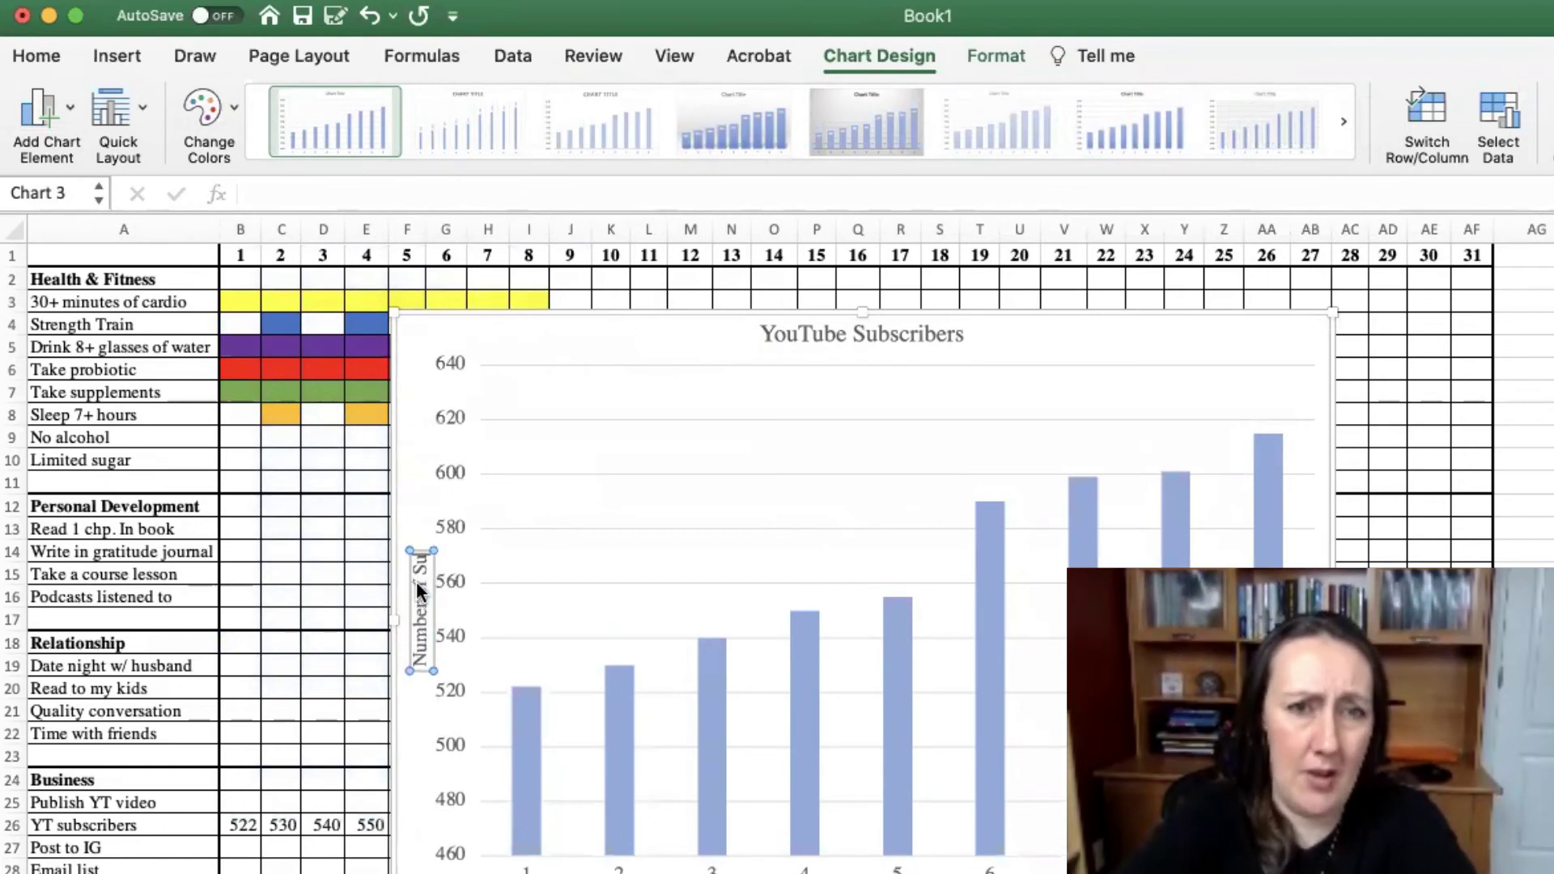
{"action": "type", "text": "bscribers"}
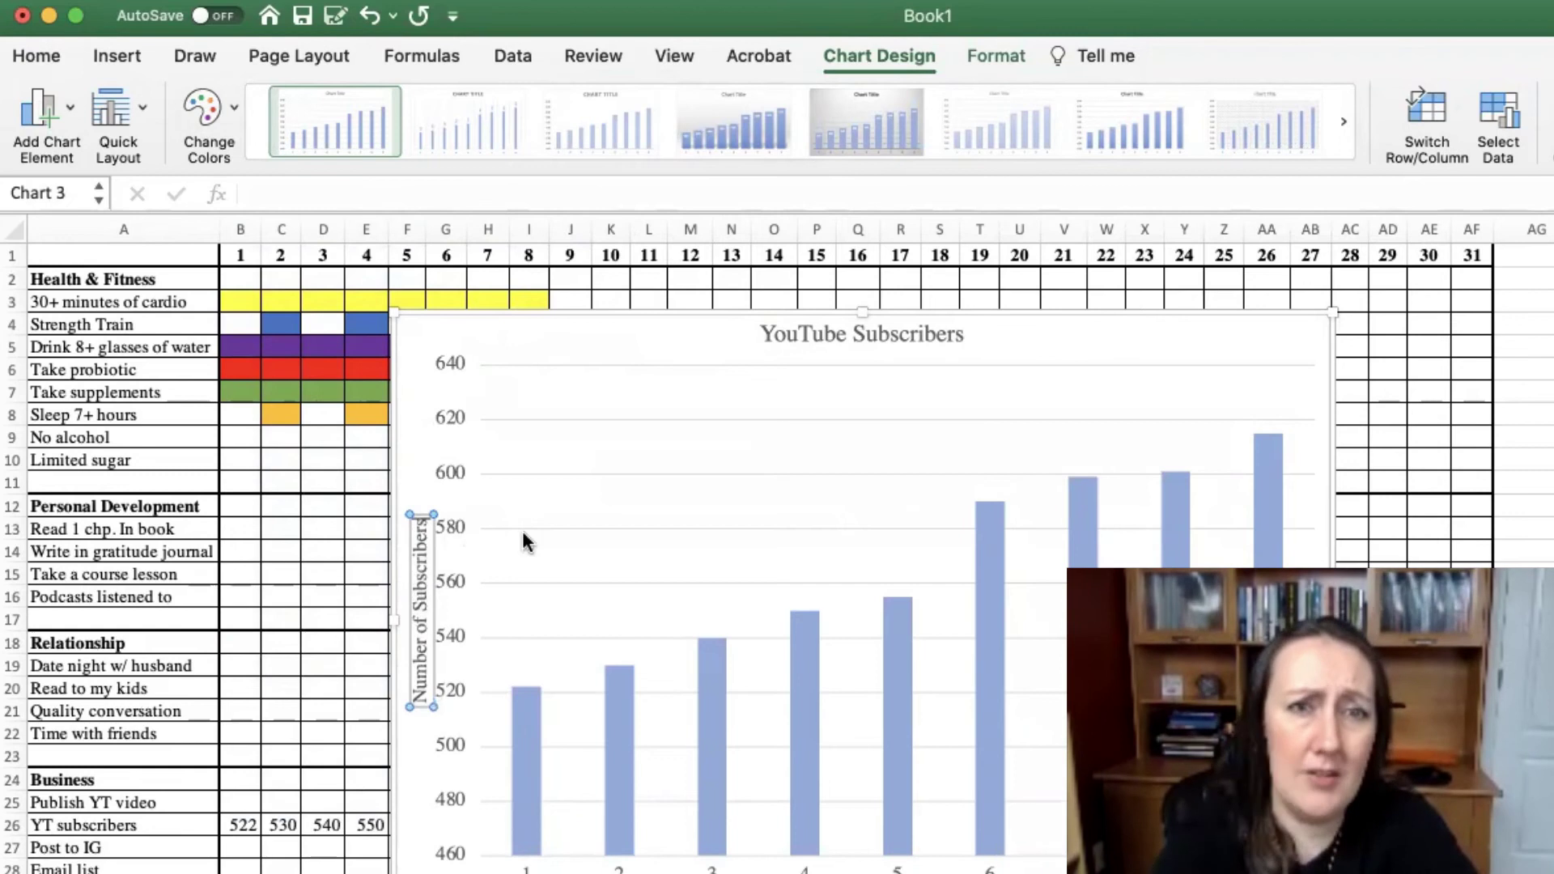
{"action": "left_click", "coordinate": [522, 730]}
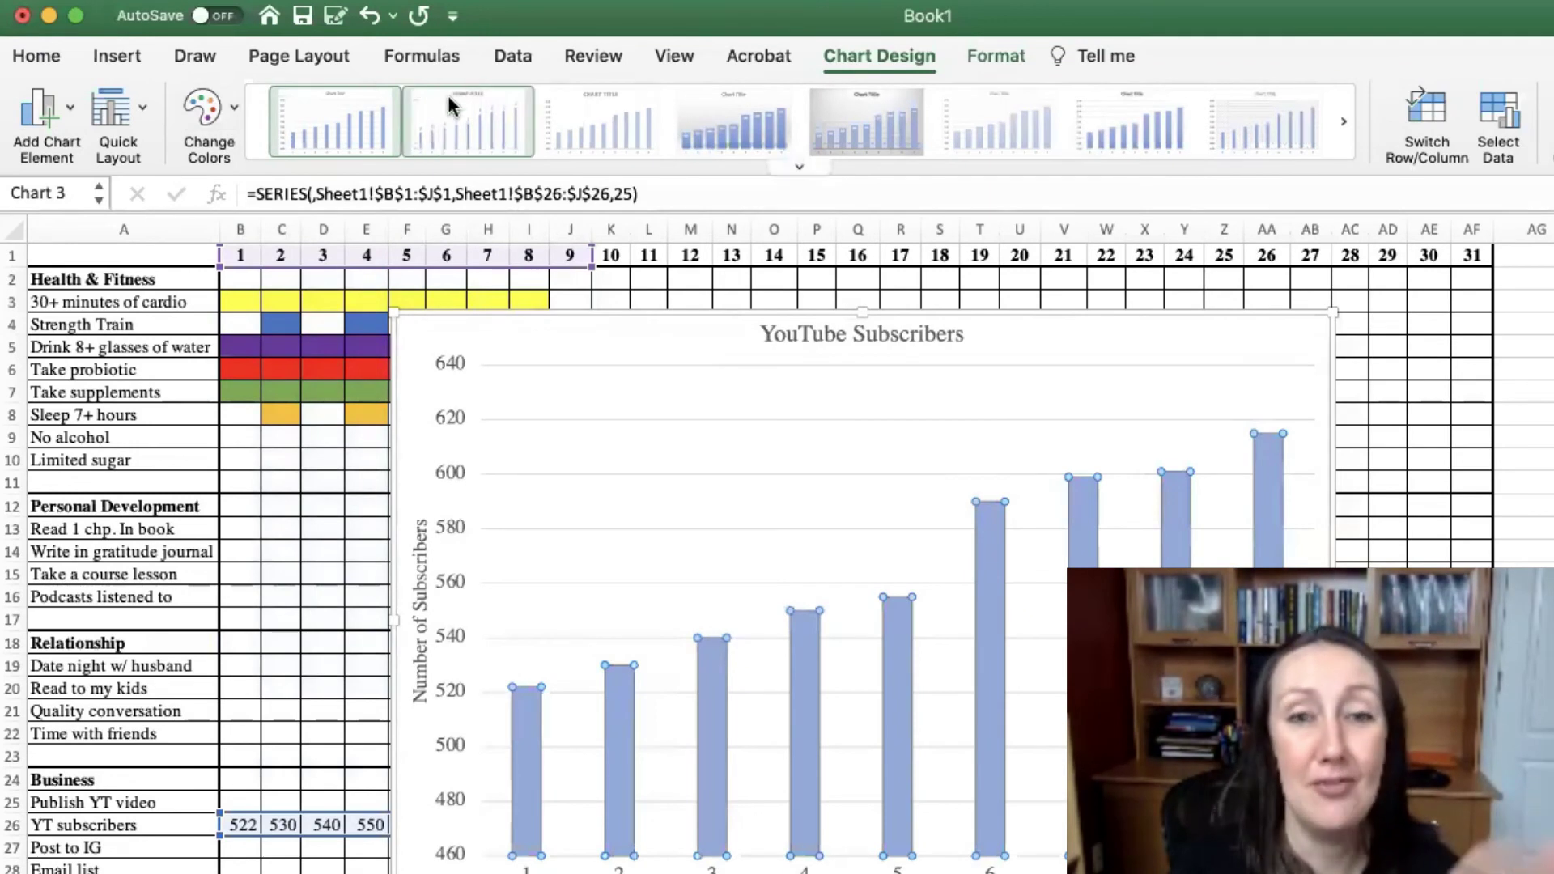
- Fill the subscriber column bars with solid red using Shape Fill
{"action": "left_click", "coordinate": [964, 58]}
{"action": "left_click", "coordinate": [638, 114]}
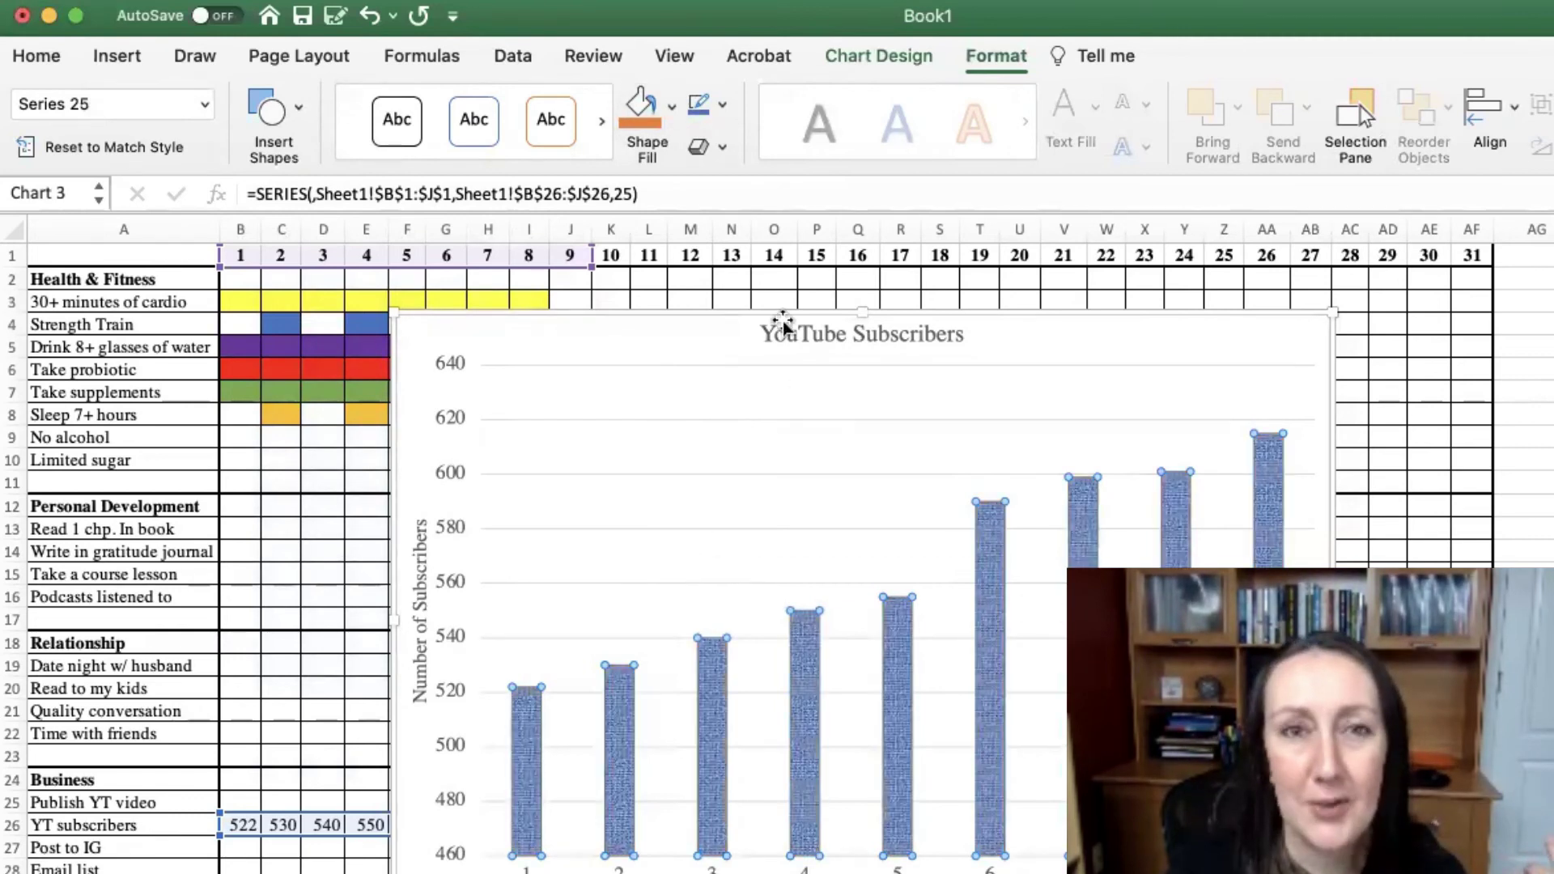
{"action": "left_click", "coordinate": [676, 457]}
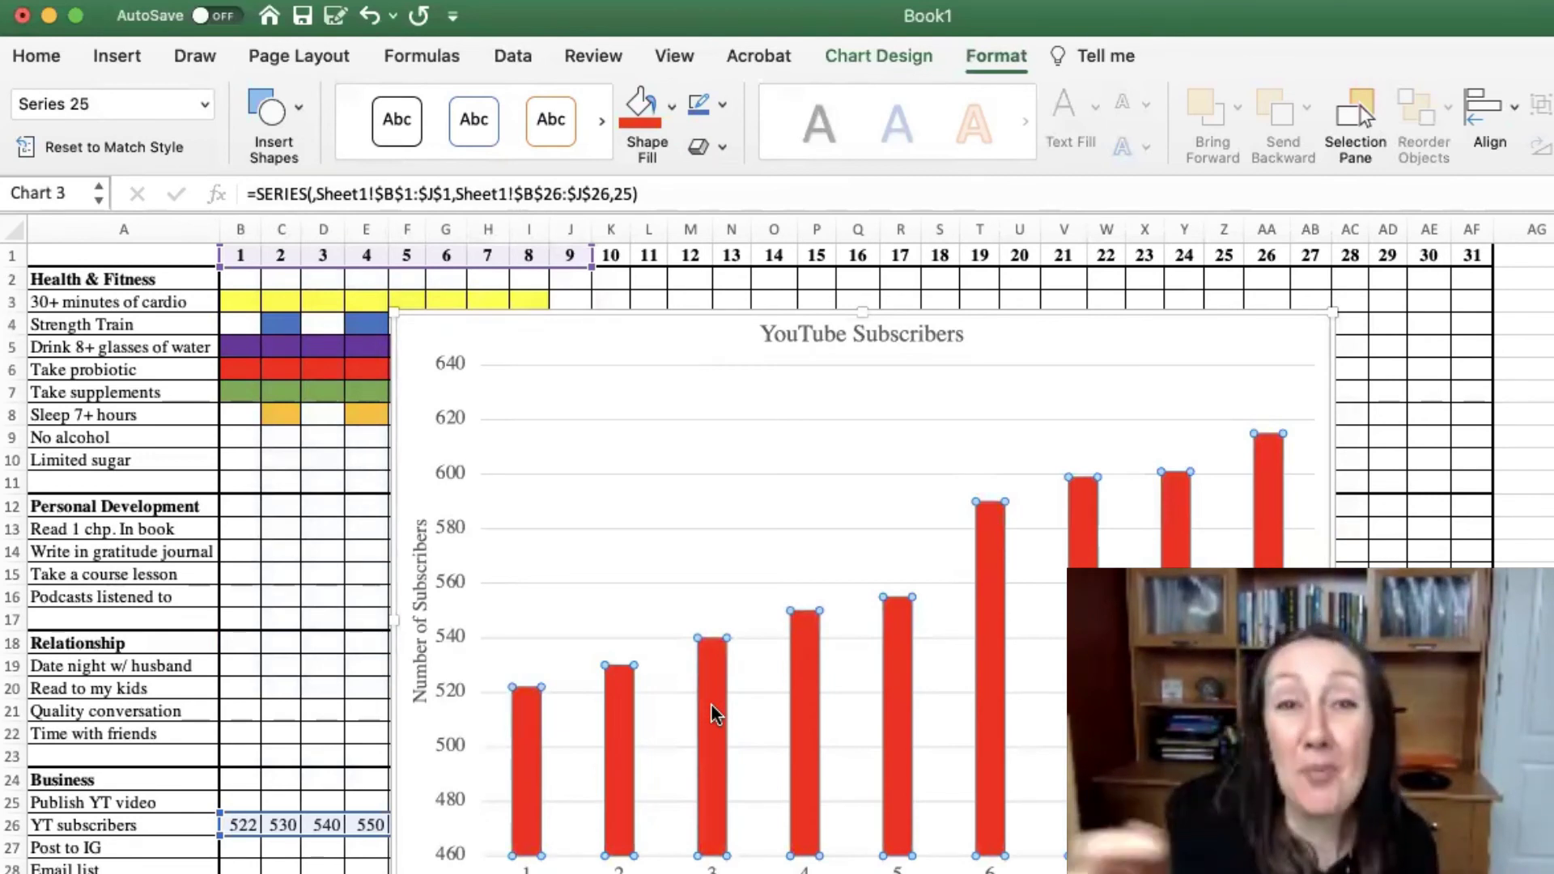
- Undo the accidental plot-area nudge and drag the chart beside day 31, right of column AF
{"action": "left_click", "coordinate": [930, 402]}
{"action": "left_click_drag", "start_coordinate": [1540, 396], "coordinate": [1286, 364]}
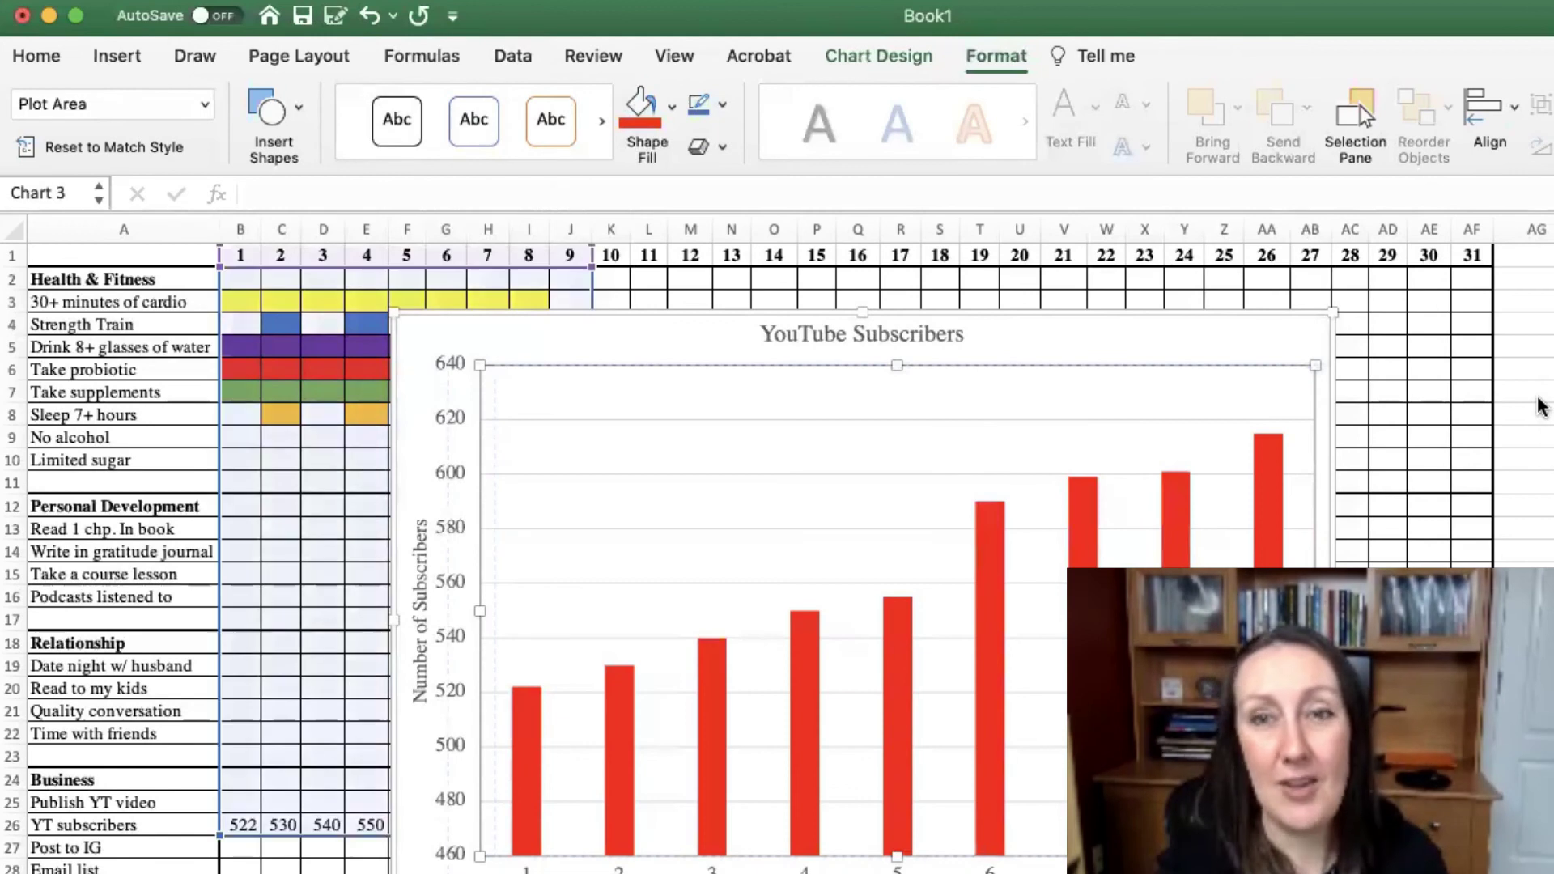
{"action": "key", "text": "super+z"}
{"action": "key", "text": "super+z"}
{"action": "key", "text": "super+z"}
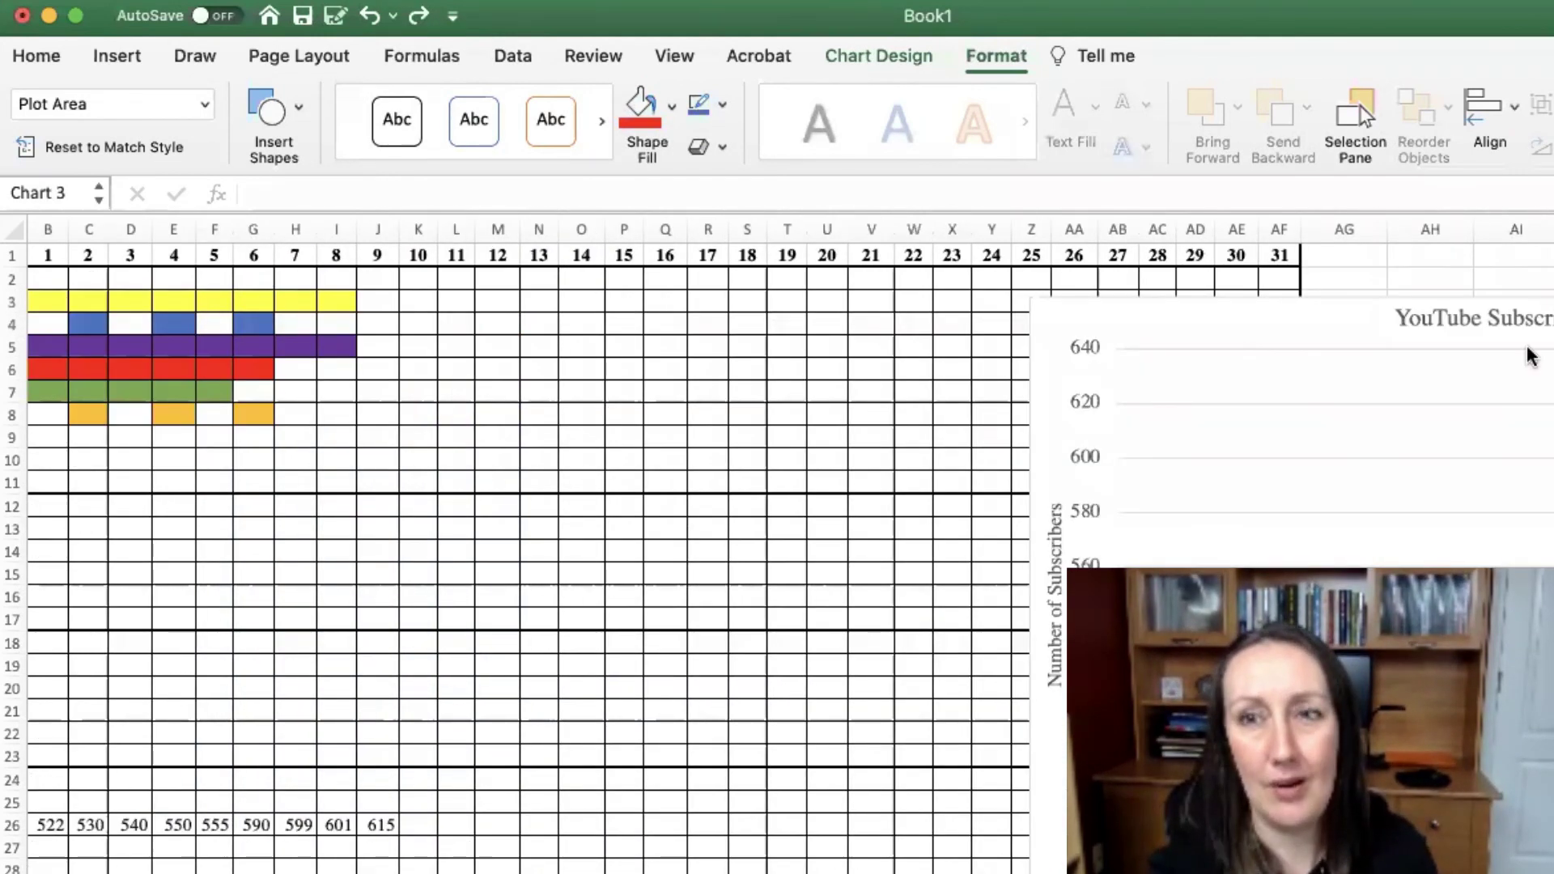
{"action": "key", "text": "super+y"}
{"action": "key", "text": "super+y"}
{"action": "key", "text": "super+y"}
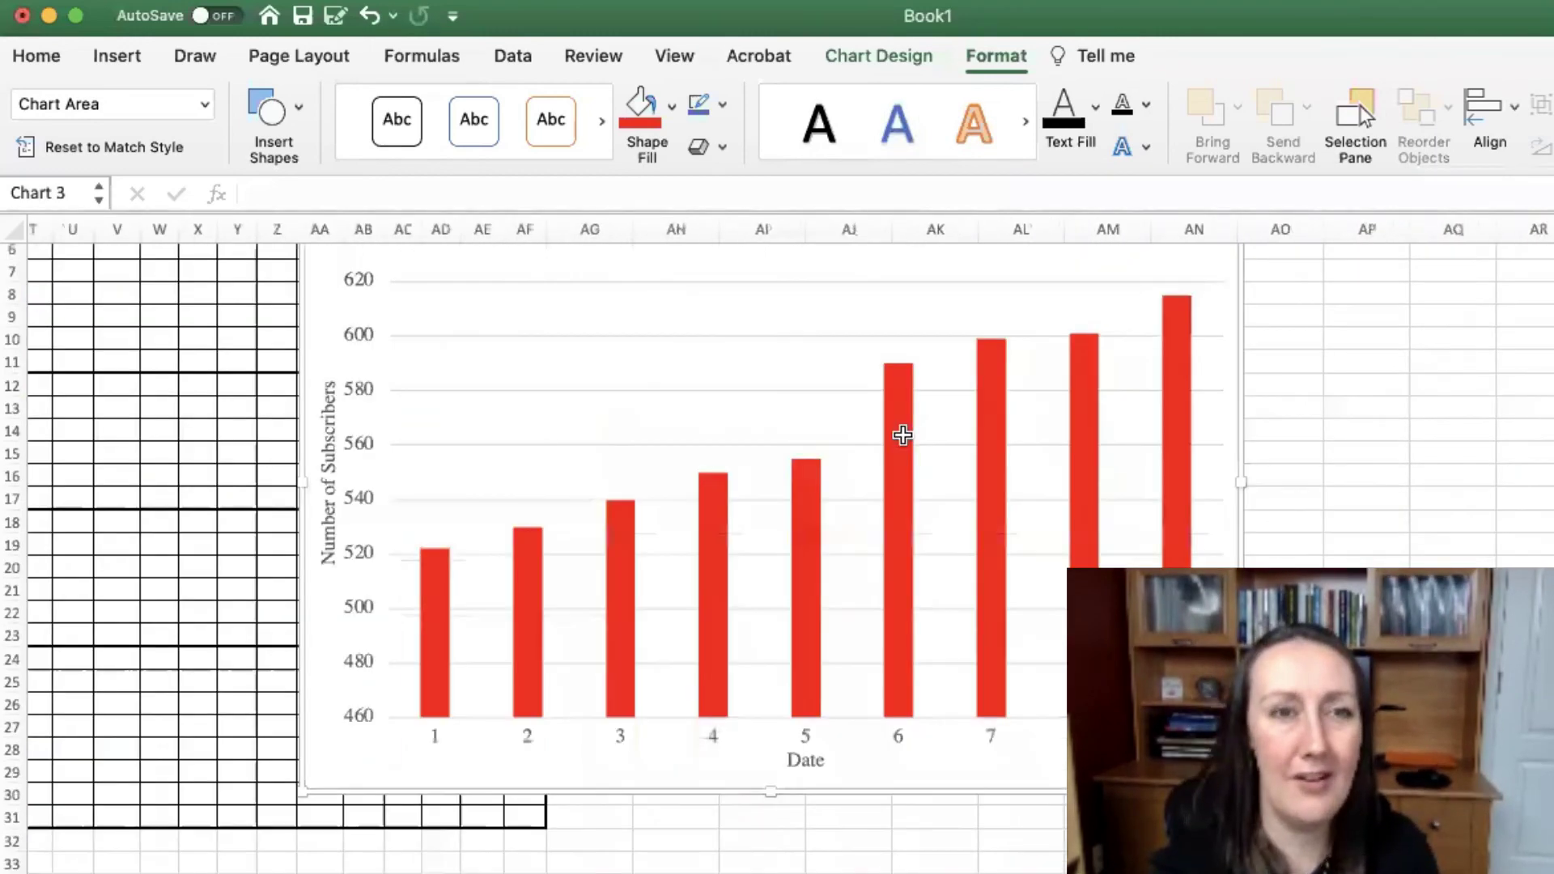
{"action": "scroll", "coordinate": [902, 434], "scroll_direction": "left", "scroll_amount": 10}
{"action": "scroll", "coordinate": [416, 424], "scroll_direction": "up", "scroll_amount": 2}
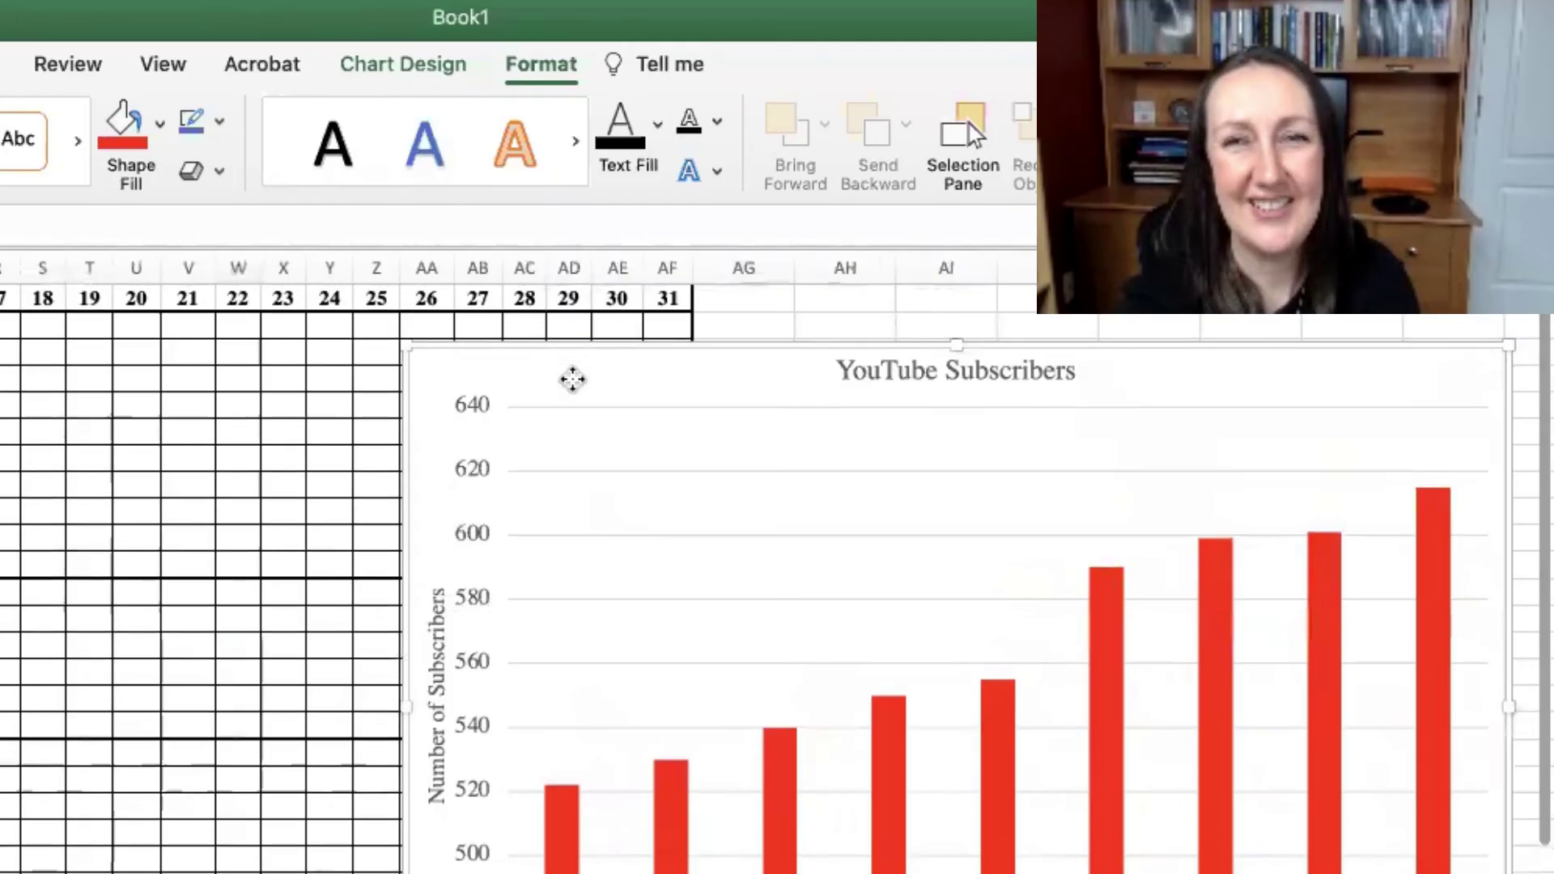
{"action": "left_click_drag", "start_coordinate": [572, 379], "coordinate": [877, 333]}
{"action": "scroll", "coordinate": [715, 523], "scroll_direction": "right", "scroll_amount": 3}
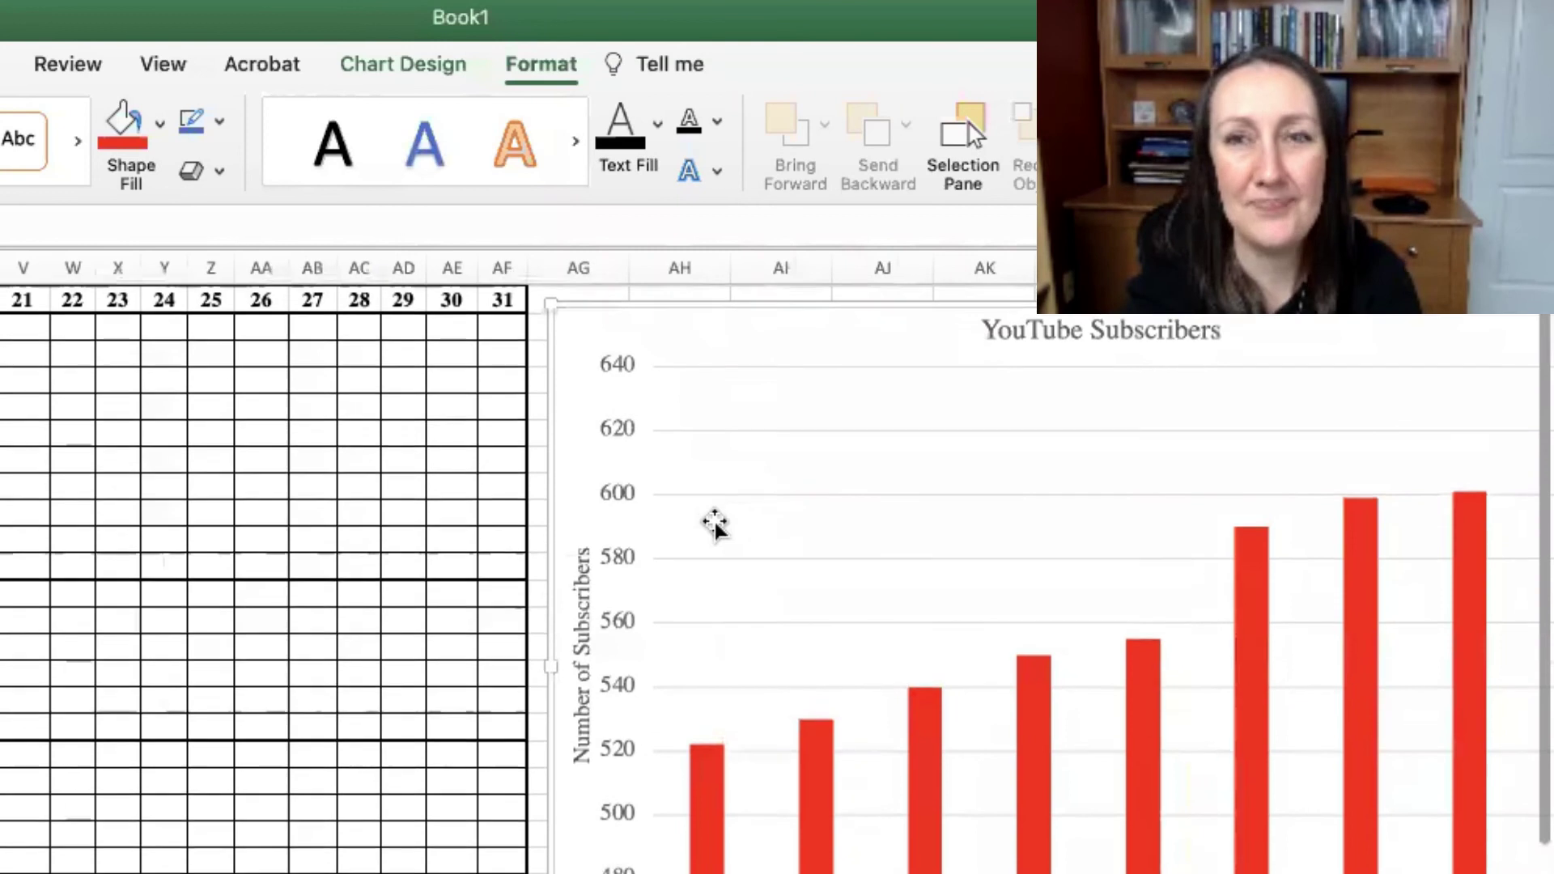
{"action": "scroll", "coordinate": [715, 524], "scroll_direction": "right", "scroll_amount": 1}
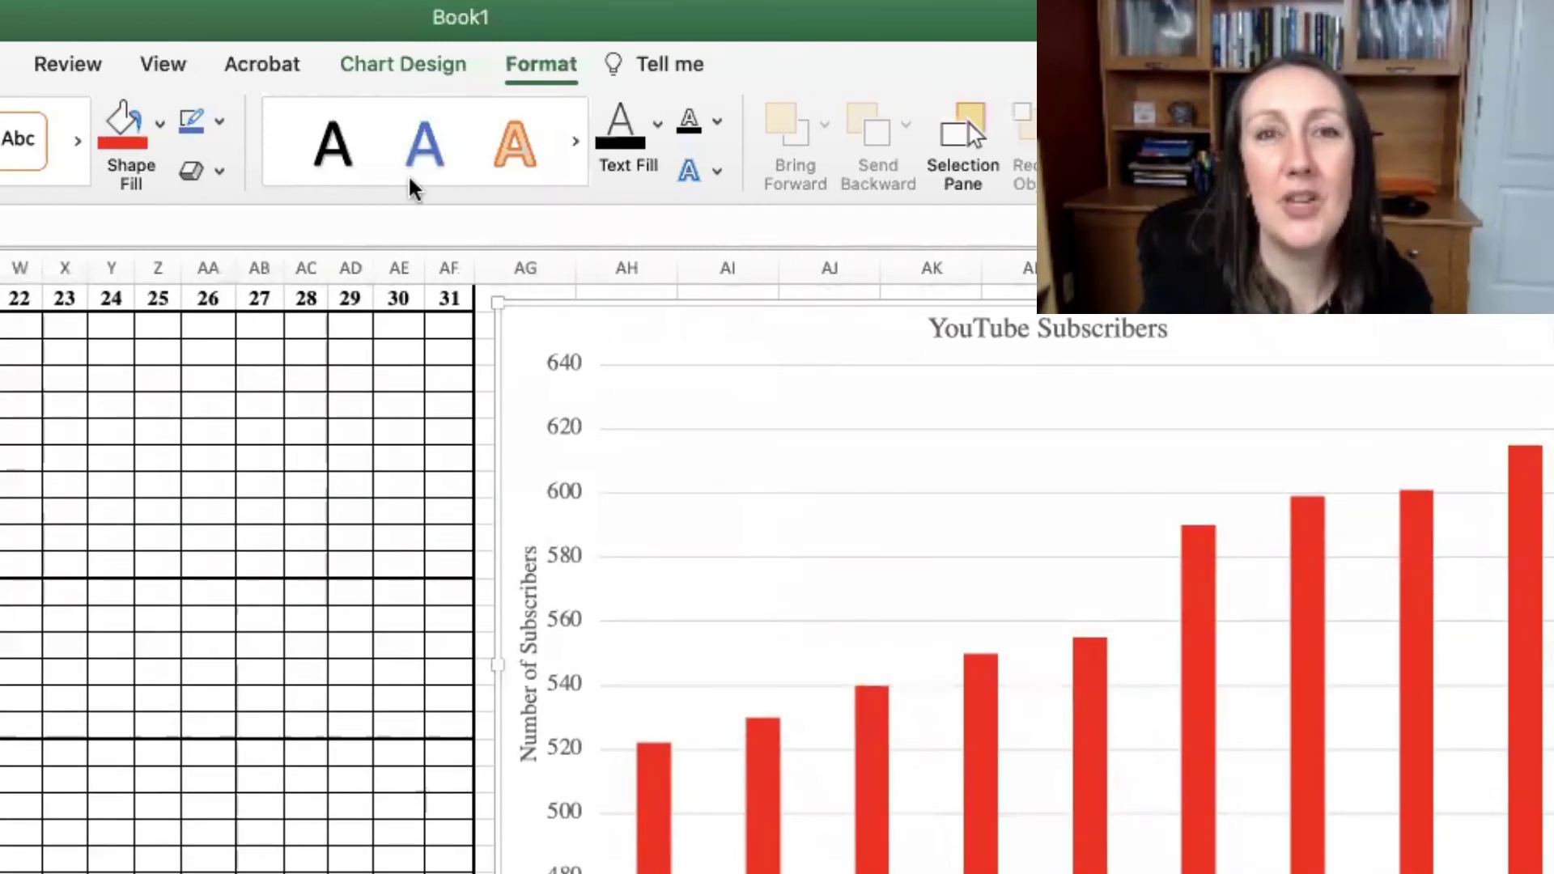
{"action": "left_click", "coordinate": [397, 64]}
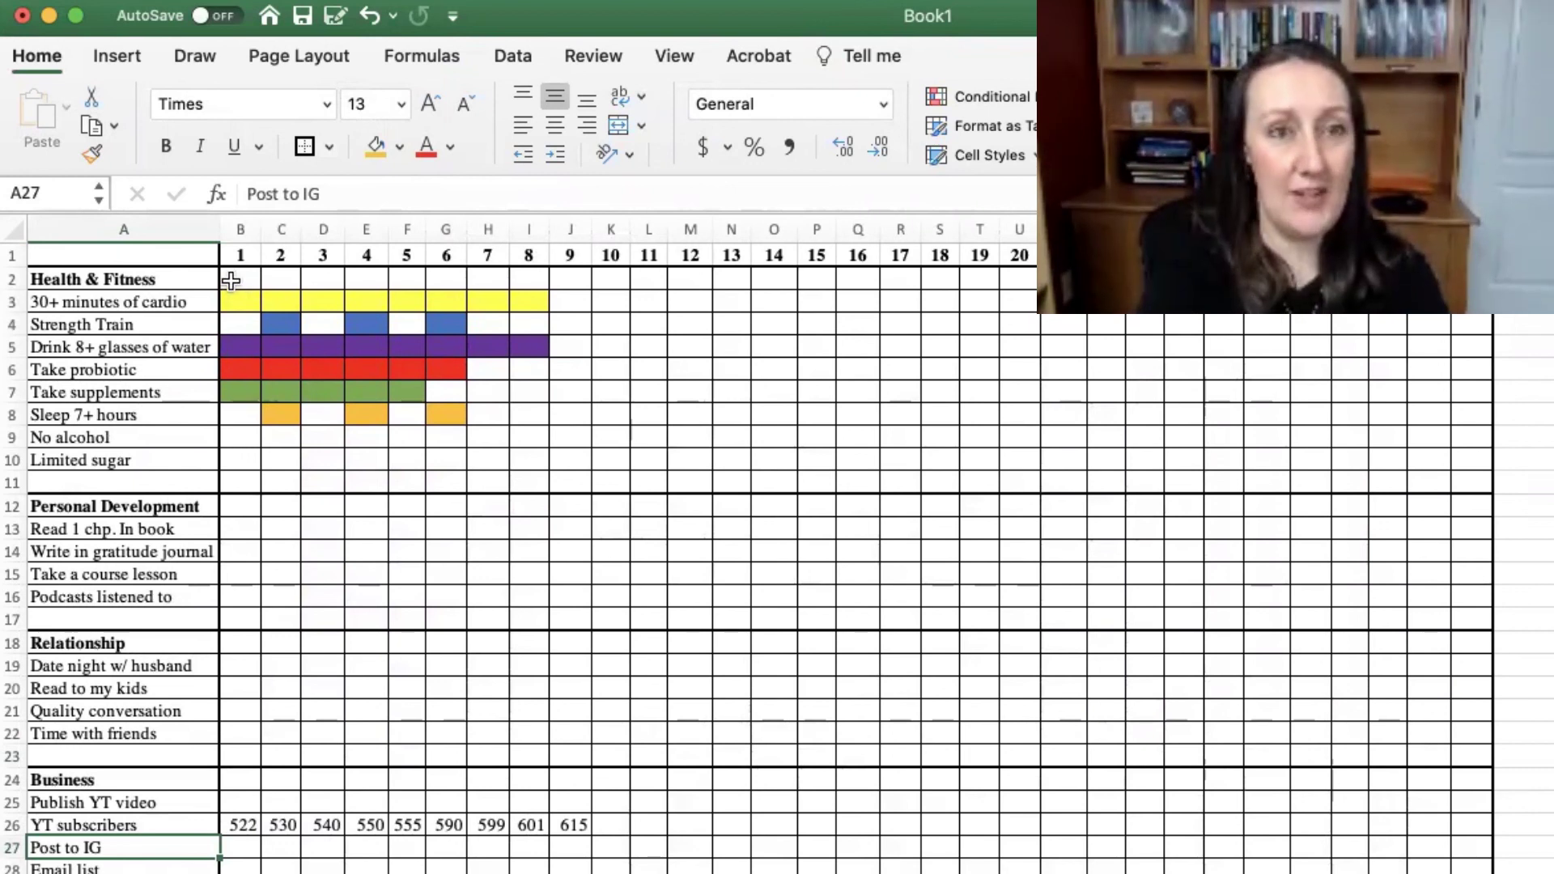
- Undo the habit colour fills and the YT subscriber numbers in row 26
{"action": "left_click_drag", "start_coordinate": [231, 280], "coordinate": [650, 844]}
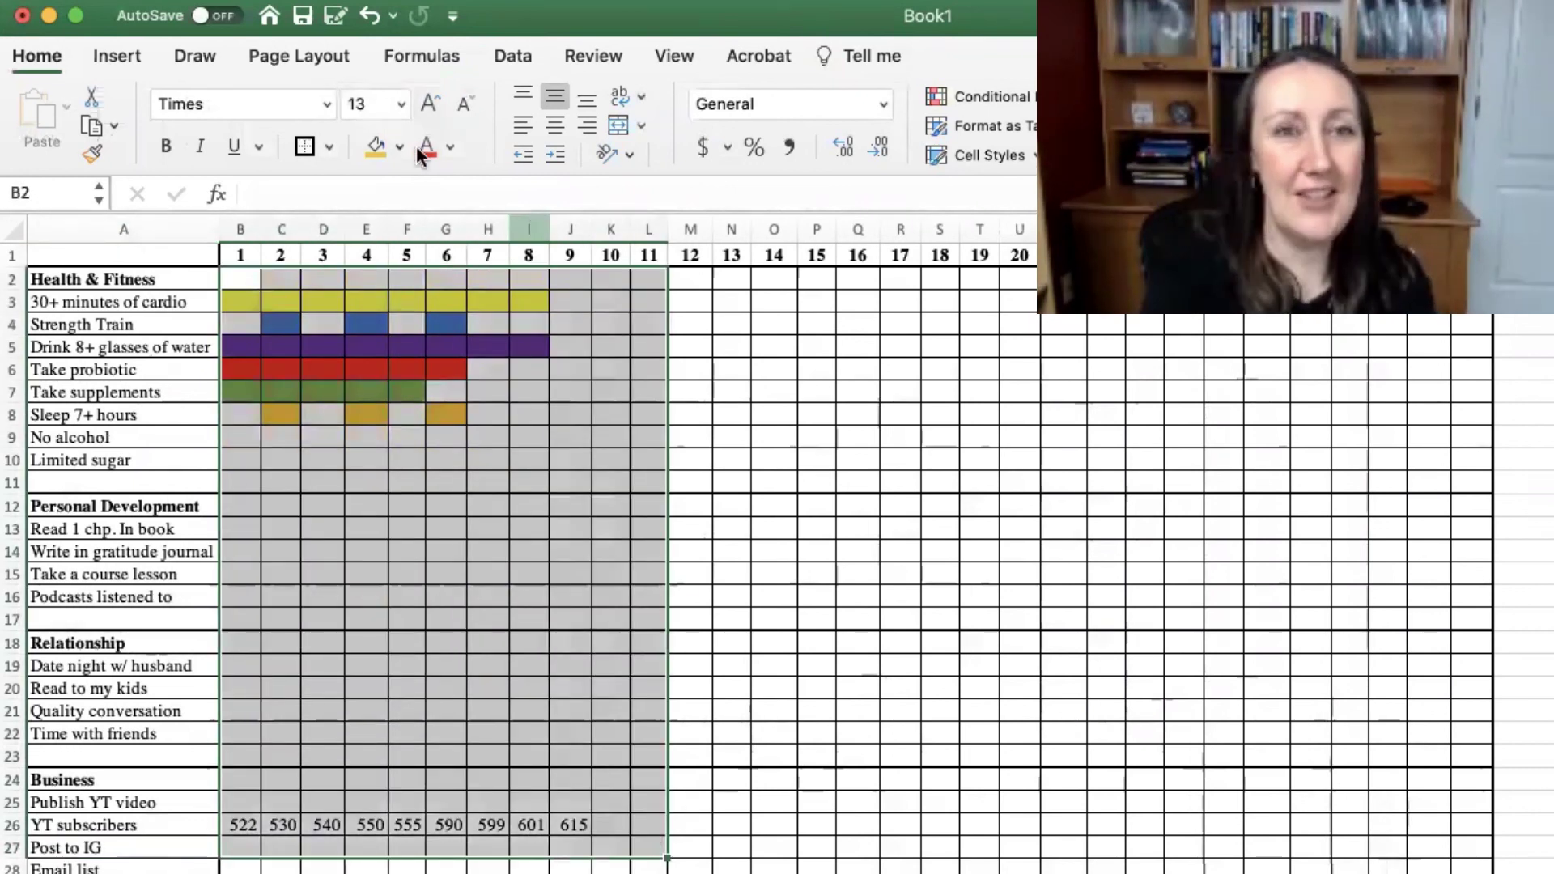
{"action": "key", "text": "super+z"}
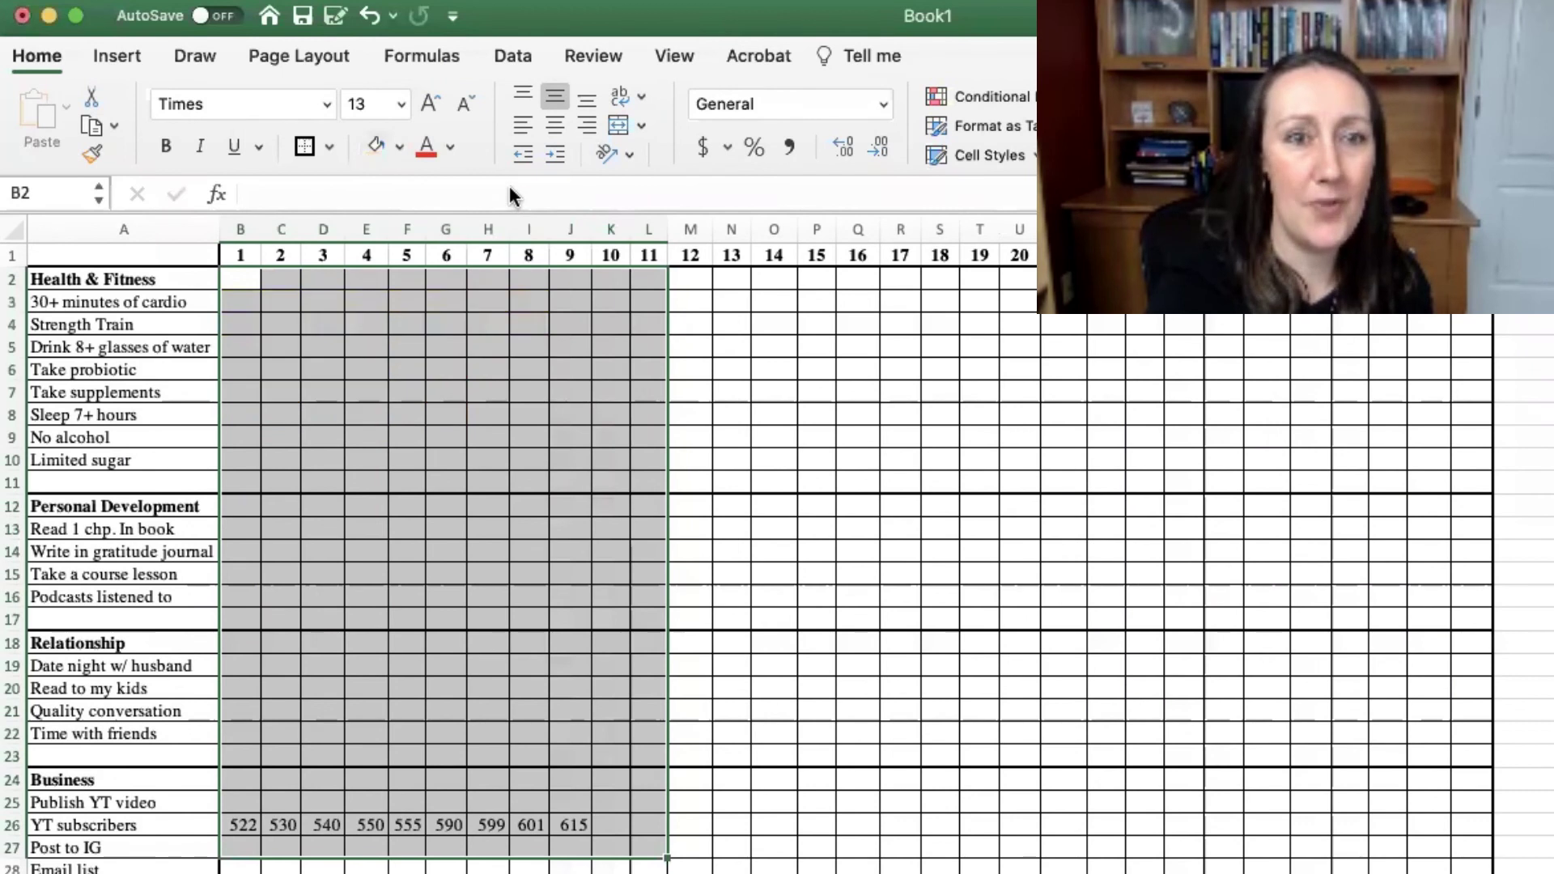
{"action": "key", "text": "super+z"}
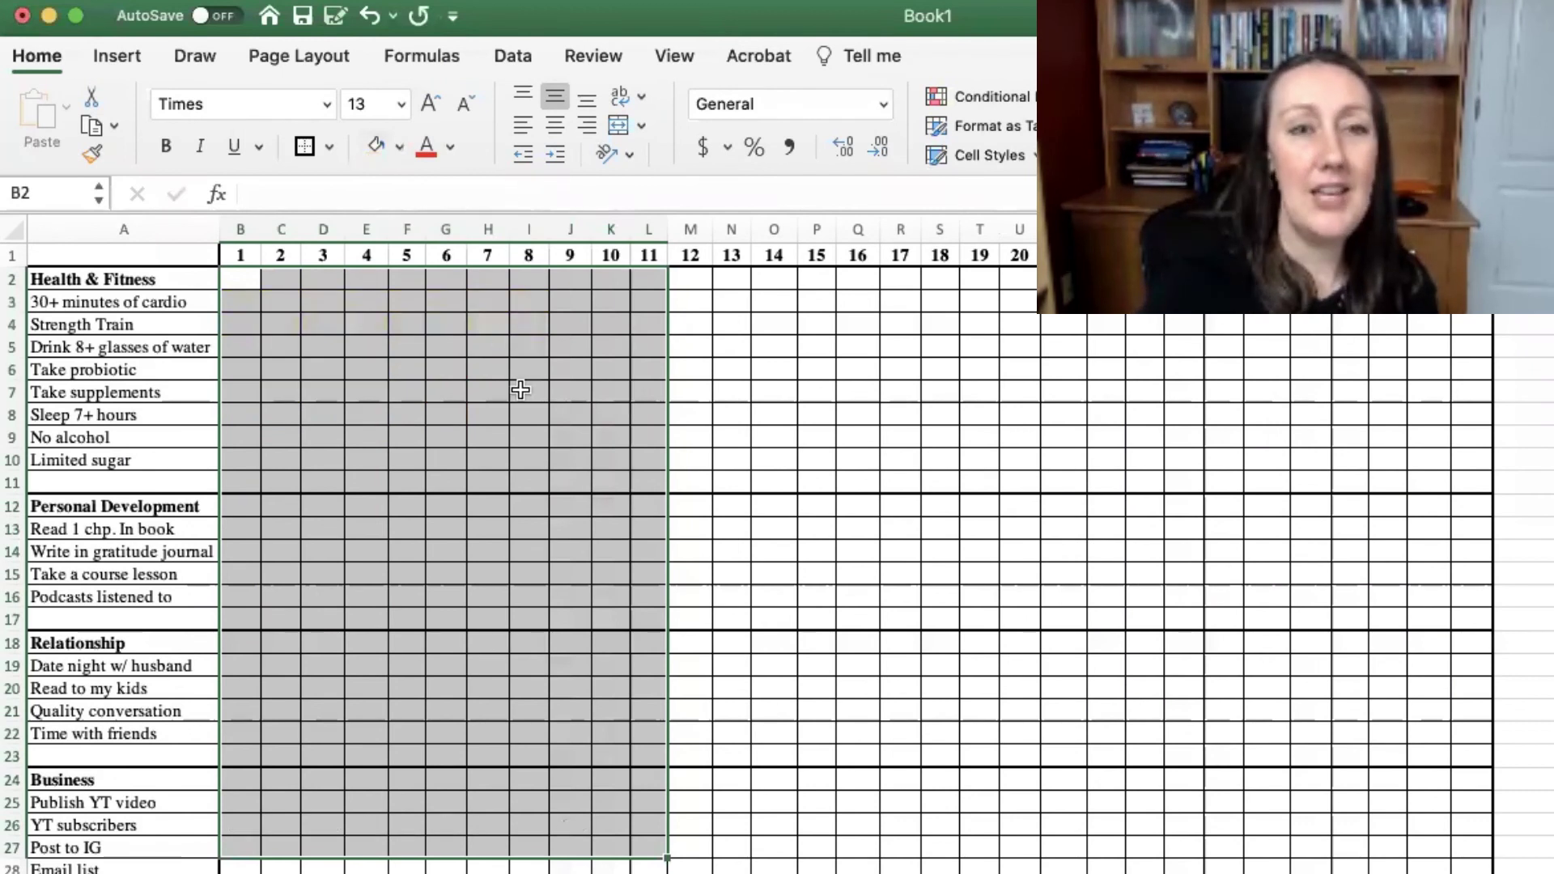
{"action": "left_click", "coordinate": [526, 390]}
- Set the page orientation to Landscape
{"action": "left_click", "coordinate": [323, 57]}
{"action": "left_click", "coordinate": [321, 115]}
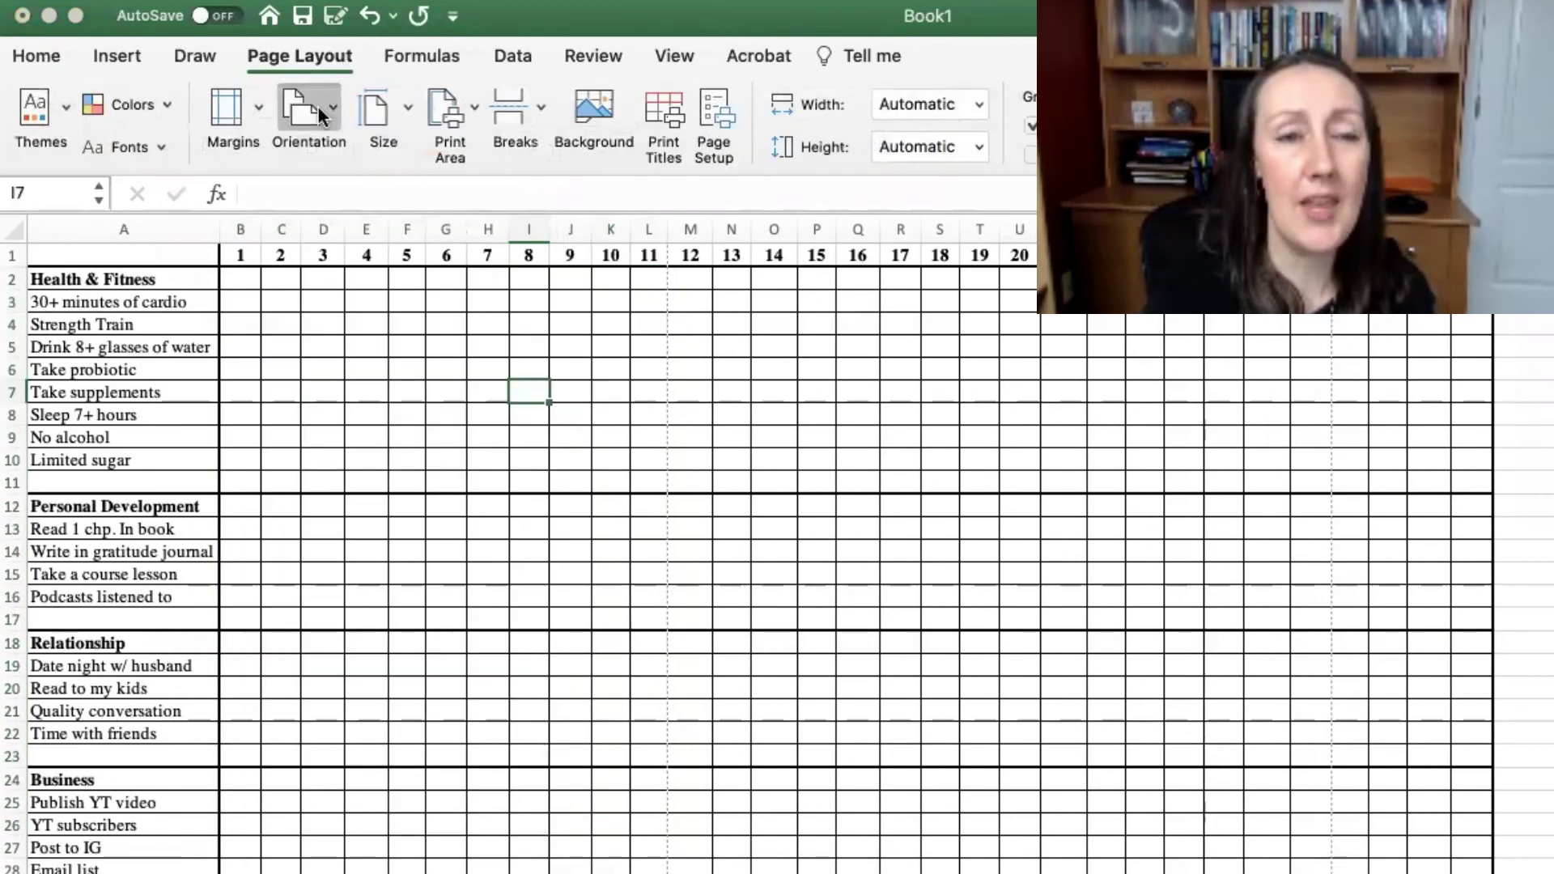
{"action": "left_click", "coordinate": [333, 232]}
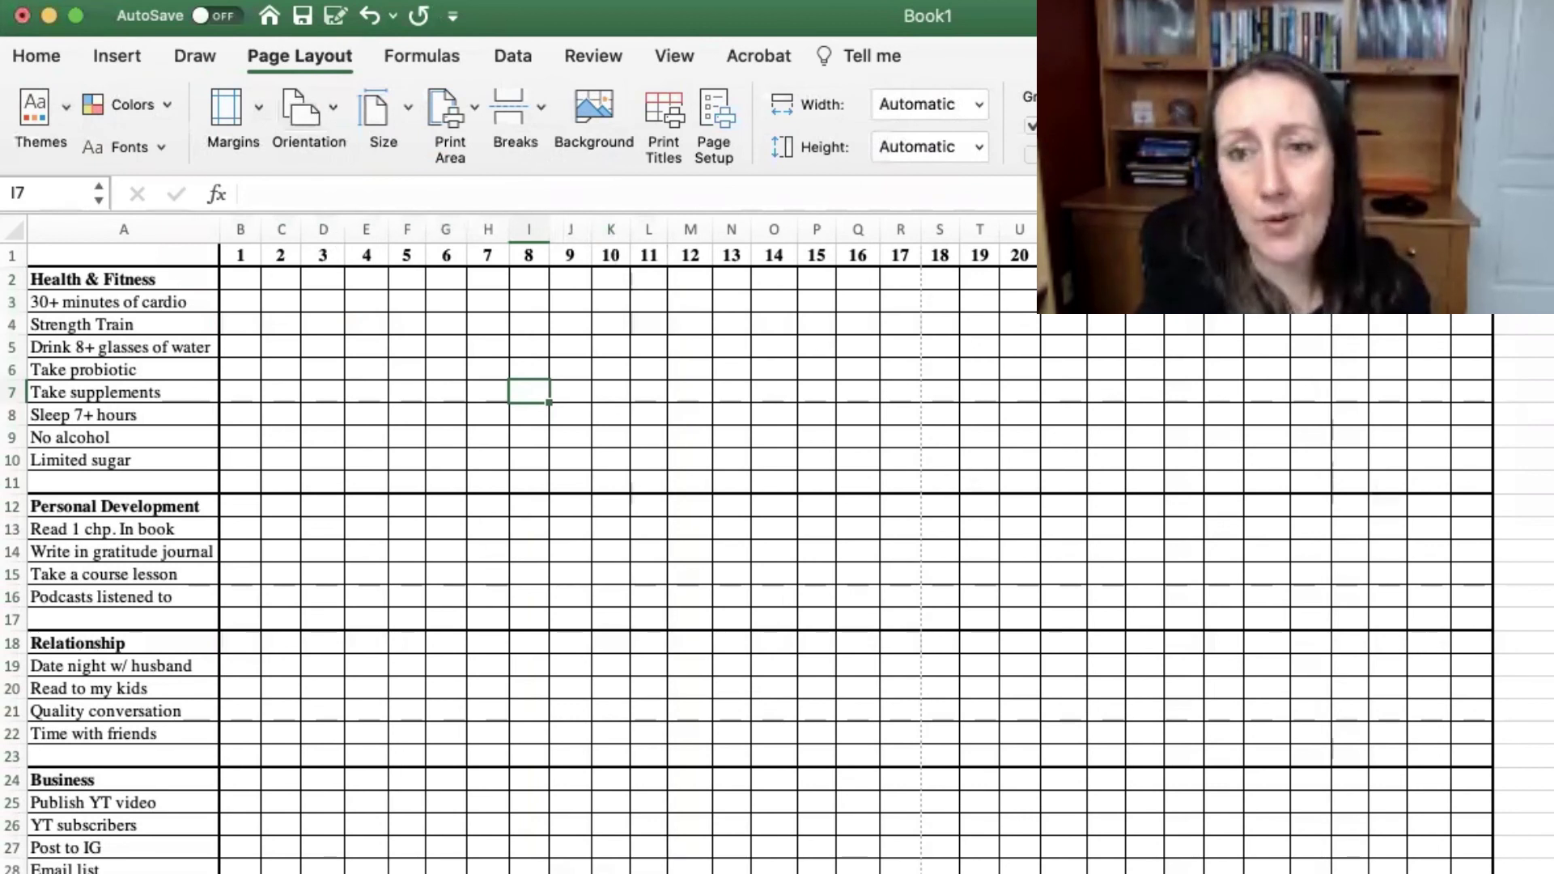
{"action": "left_click", "coordinate": [1542, 688]}
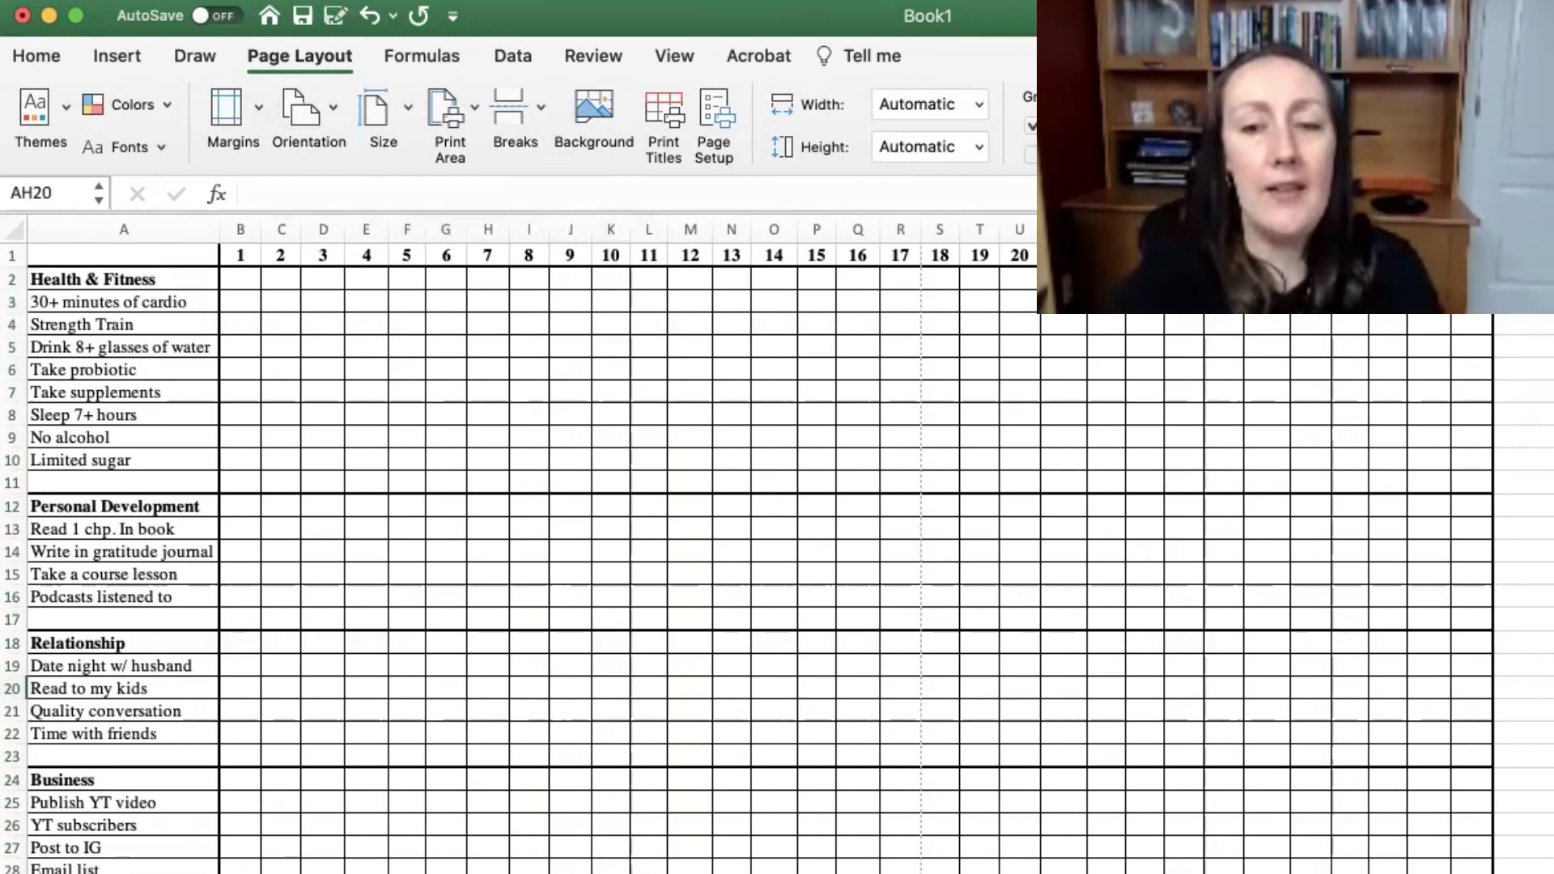
- Open the print preview with Cmd+P and browse between printed pages 1 and 2
{"action": "key", "text": "super+p"}
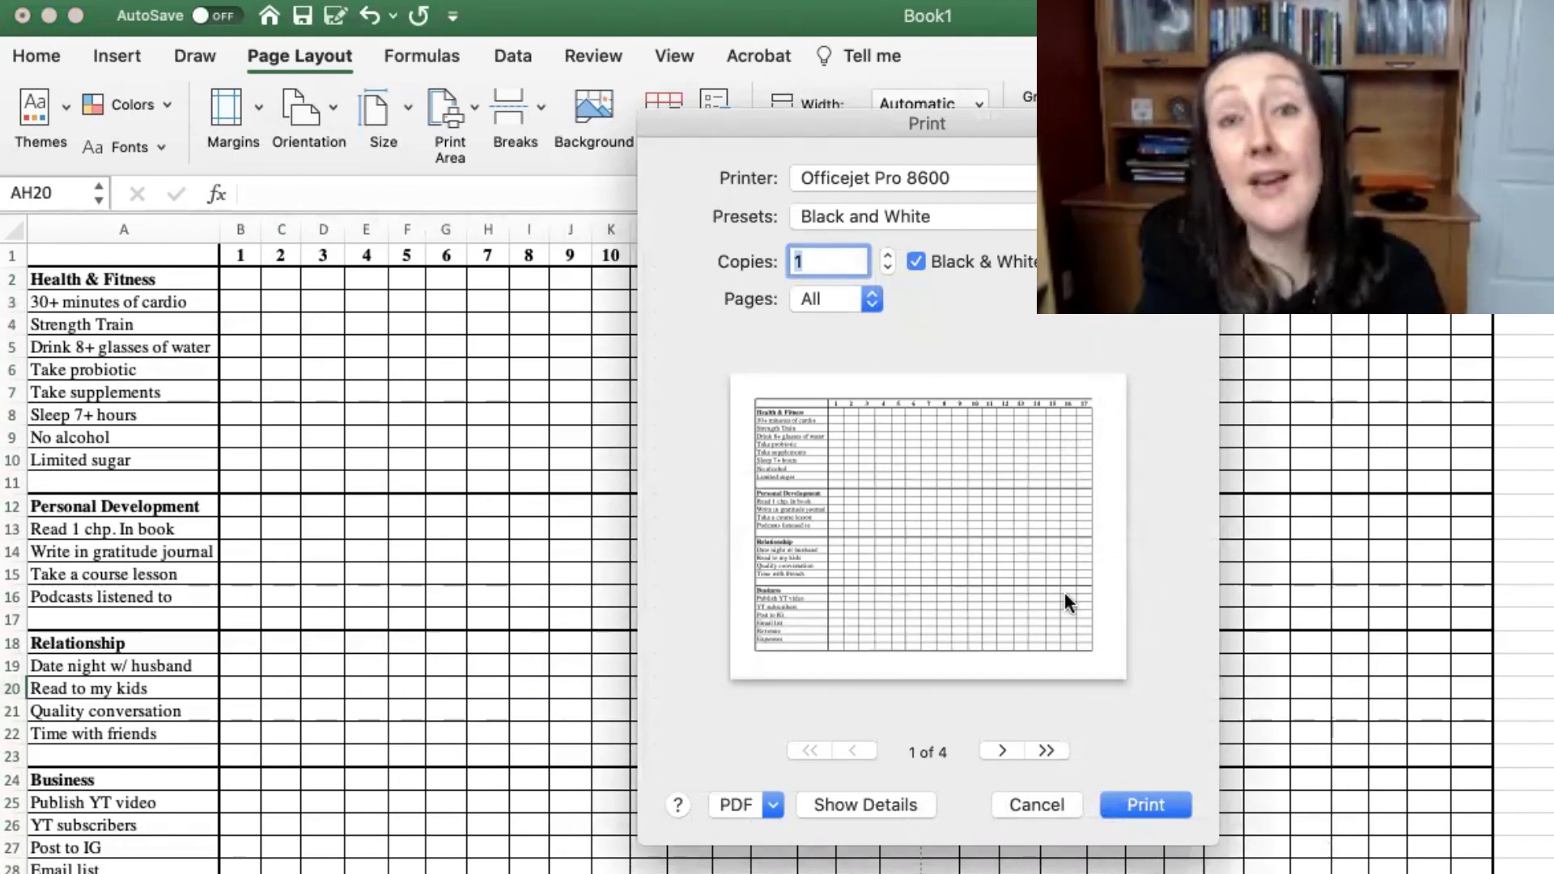
{"action": "left_click", "coordinate": [1003, 746]}
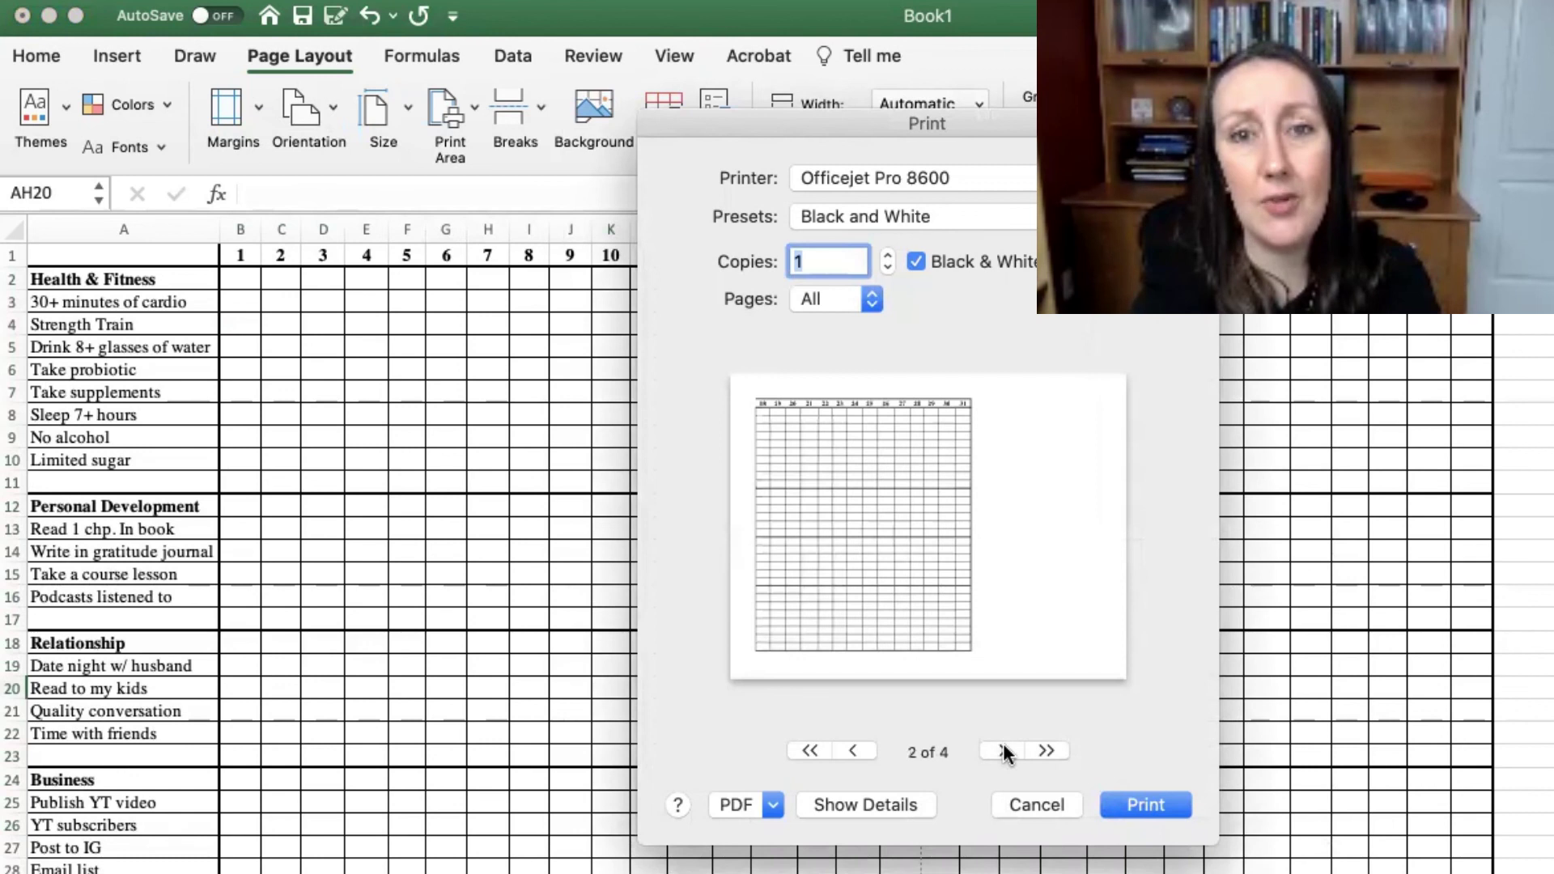
{"action": "left_click", "coordinate": [856, 753]}
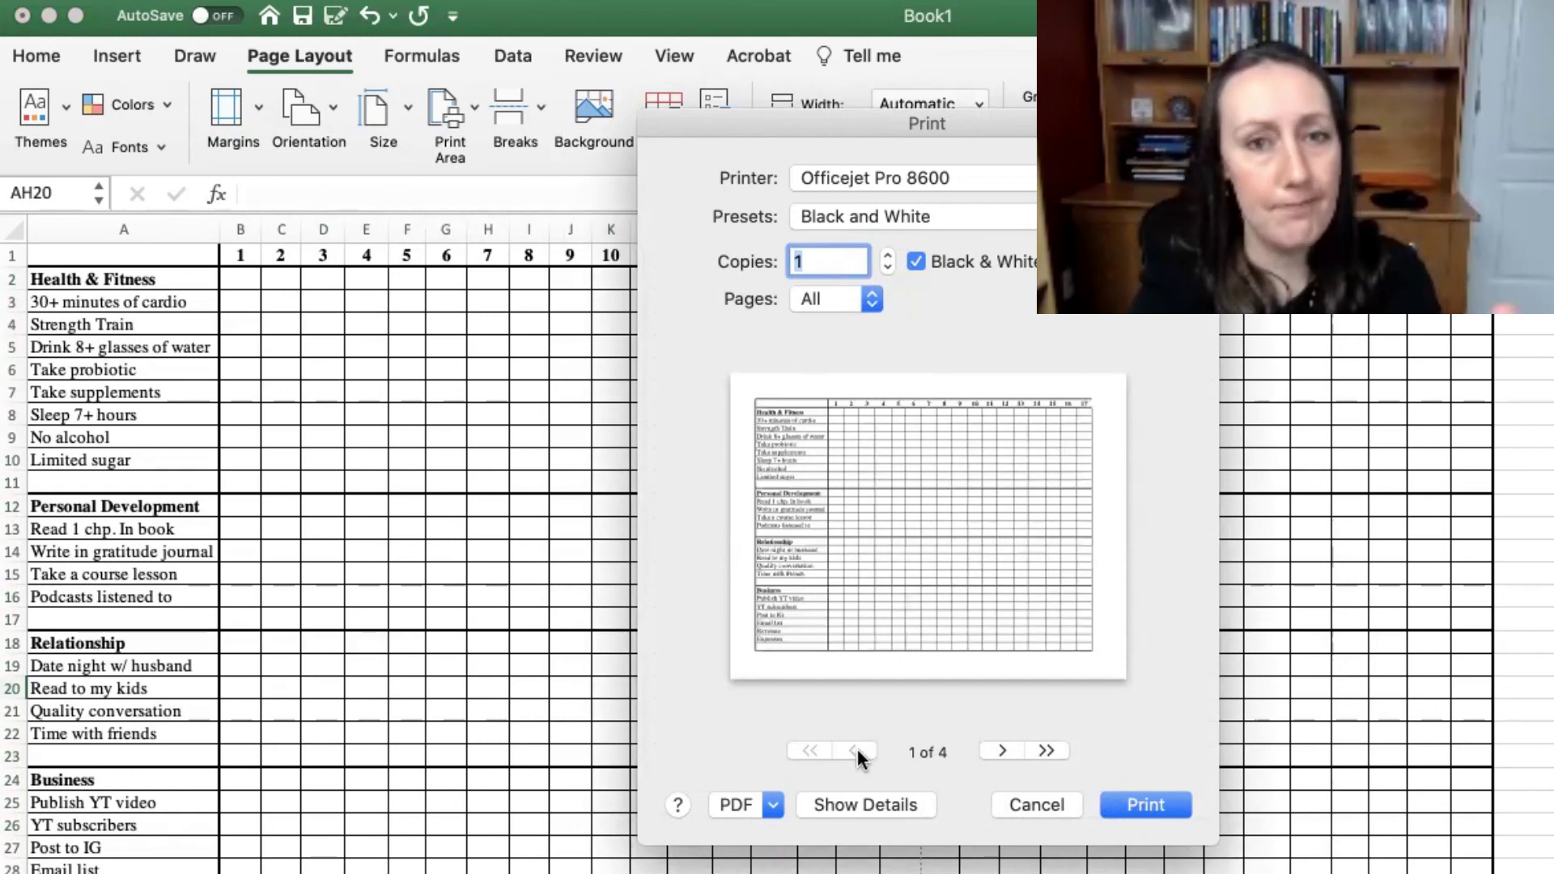
{"action": "left_click", "coordinate": [1004, 751]}
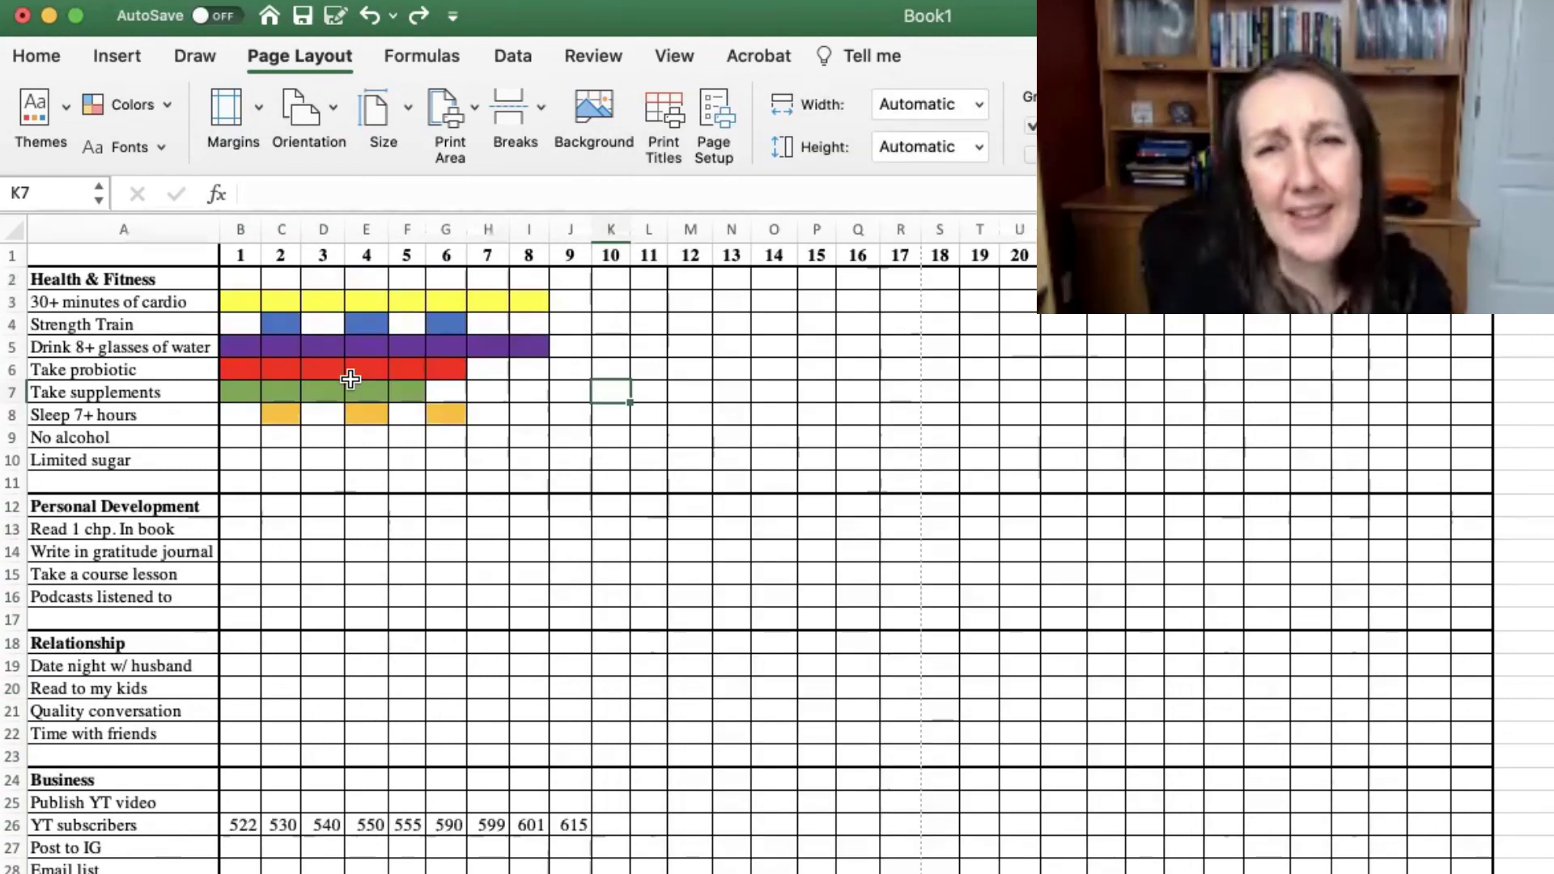